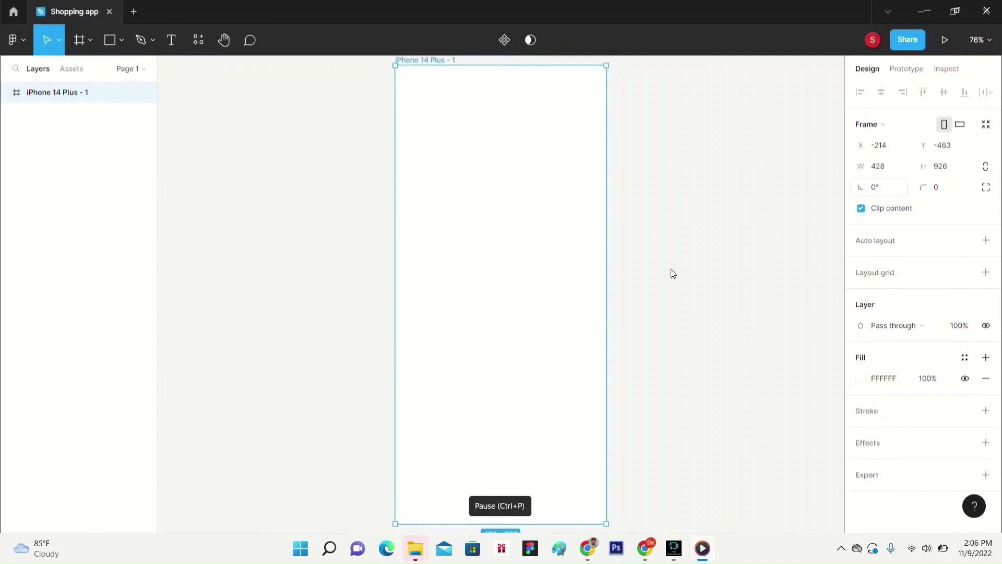
- Set the corner radius of the iPhone 14 Plus frame to 40
left_click(727, 130)
left_click(588, 175)
left_click(944, 196)
key("Return")
left_click(777, 163)
left_click(516, 226)
left_click(863, 381)
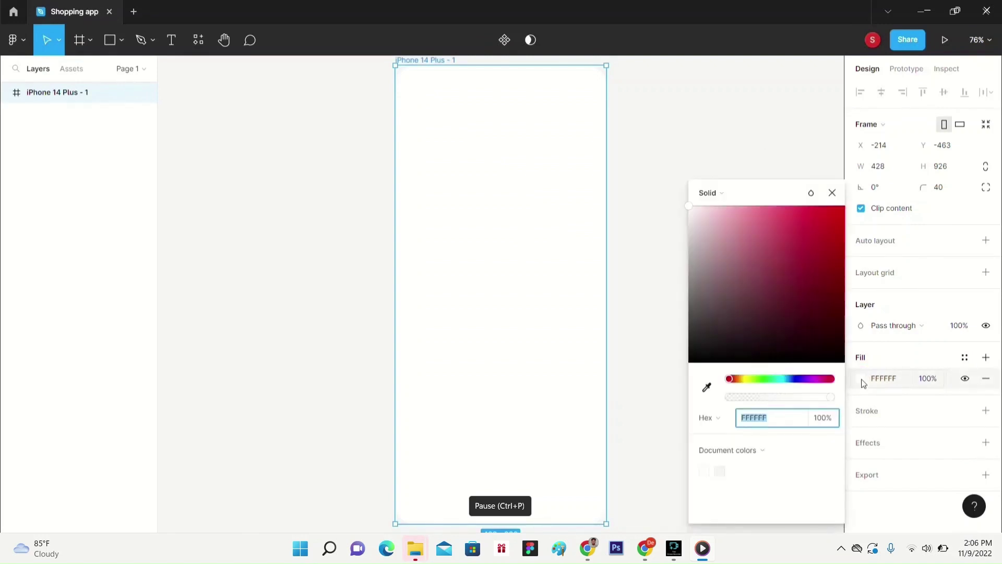
left_click(833, 193)
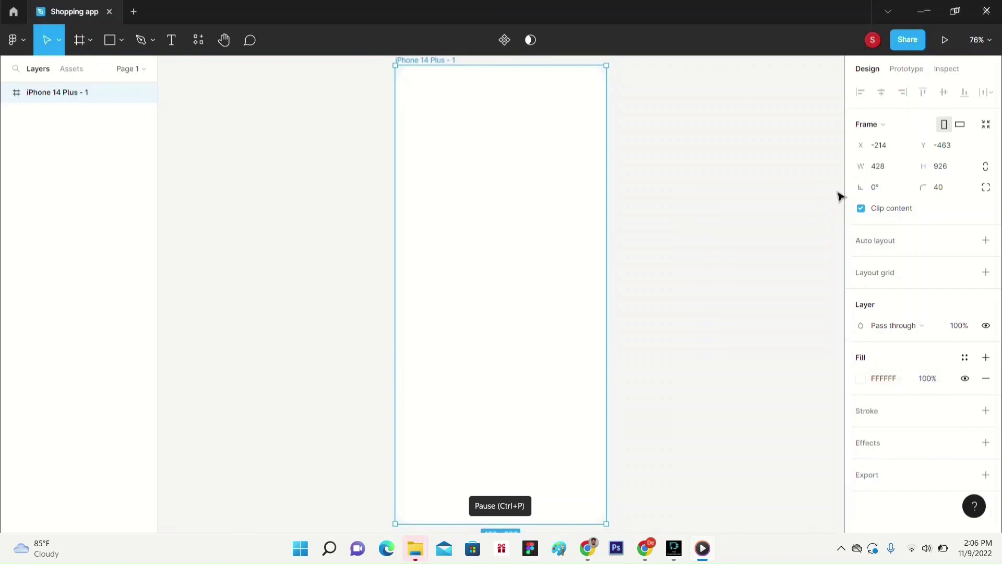
- Add a layout grid to the phone frame and make it 4 columns
left_click(624, 206)
left_click(500, 214)
left_click(986, 272)
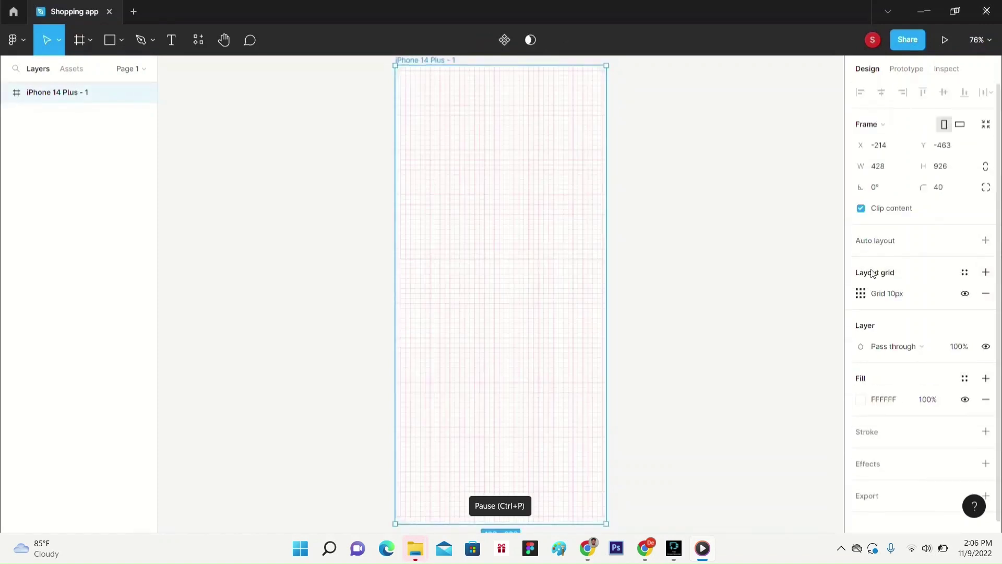
left_click(860, 294)
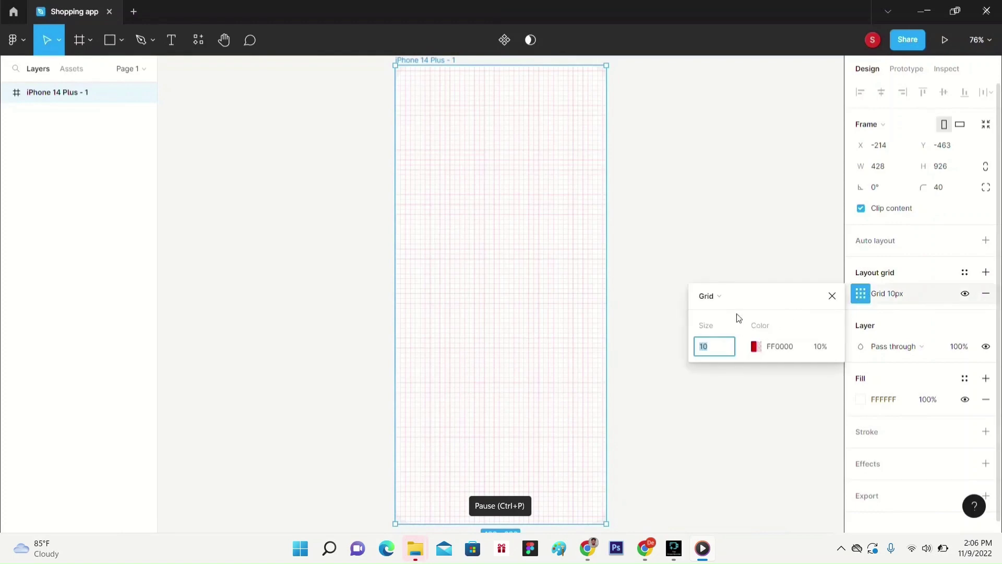
left_click(758, 298)
left_click(749, 312)
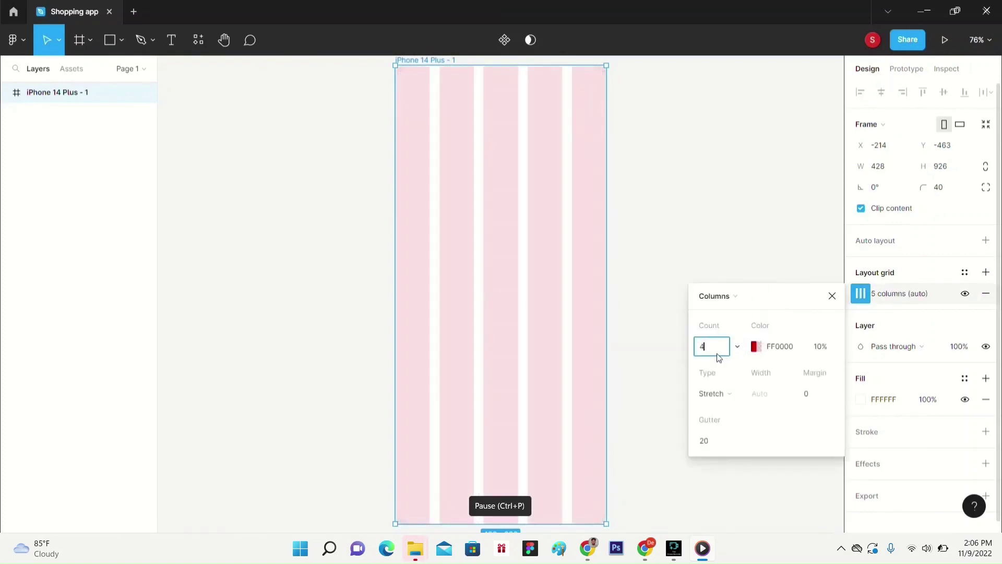
key("Return")
left_click(831, 296)
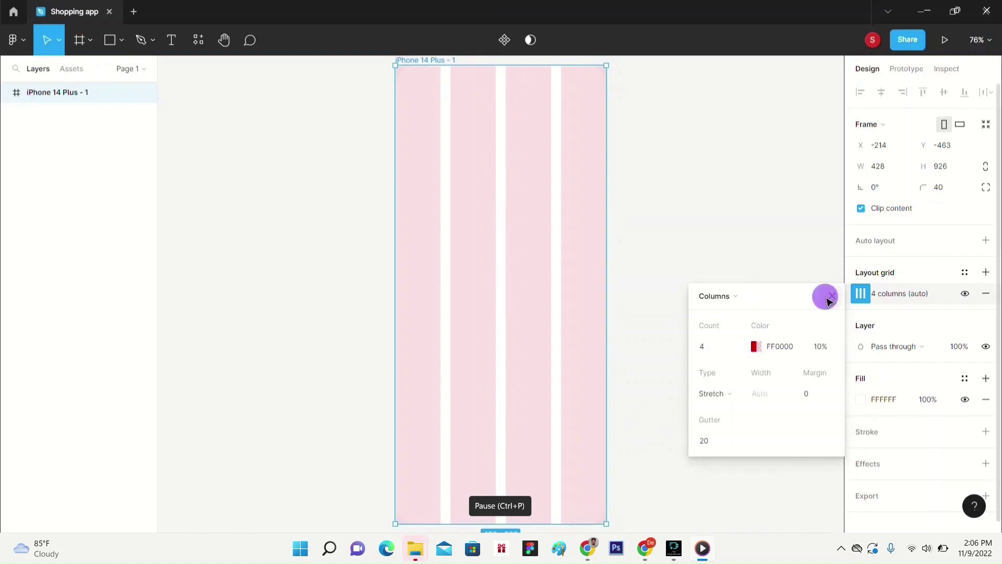
left_click(694, 202)
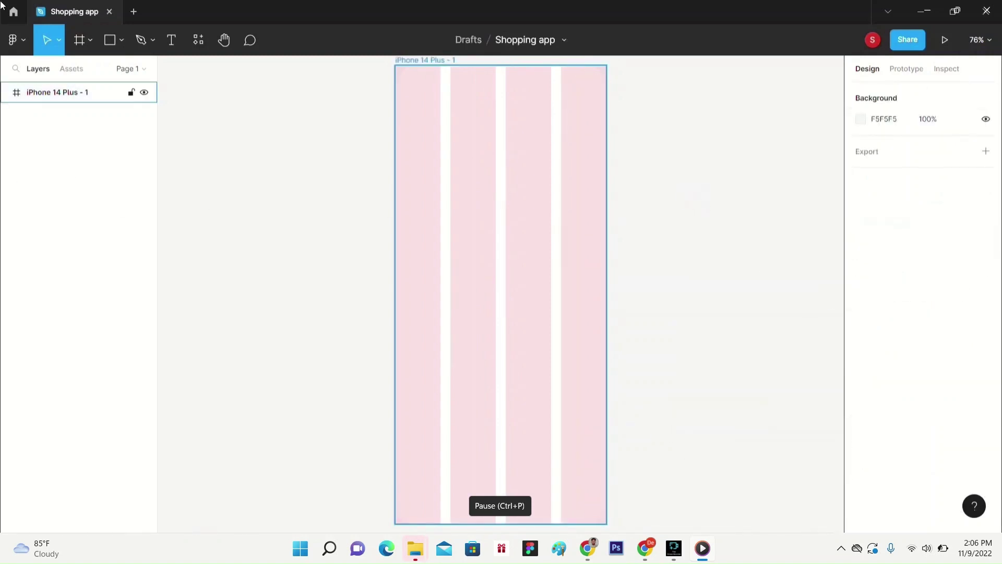
- Open the Iconify plugin and search for "data" icons
left_click(21, 43)
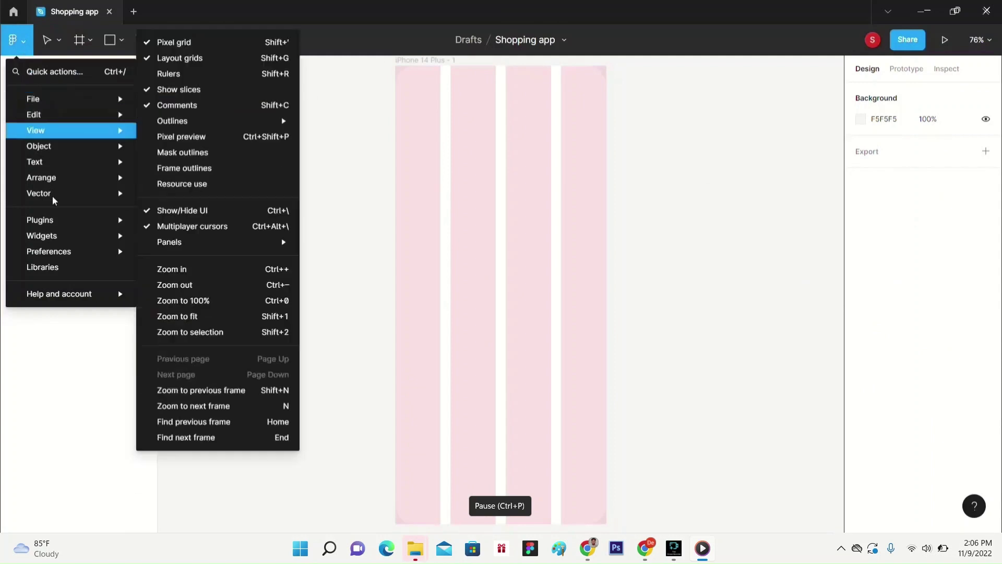
mouse_move(79, 220)
left_click(237, 235)
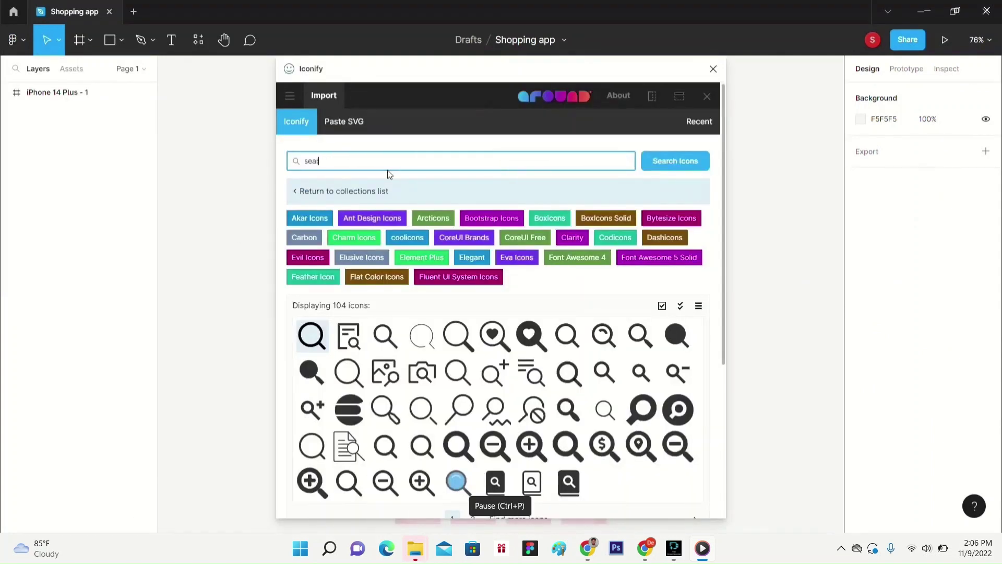
key("BackSpace")
key("BackSpace")
key("BackSpace")
key("BackSpace")
type("data")
key("Return")
- Import the fluent:cellular-data-2-20-regular signal bars icon from the second page of results
scroll(469, 358, "down", 1)
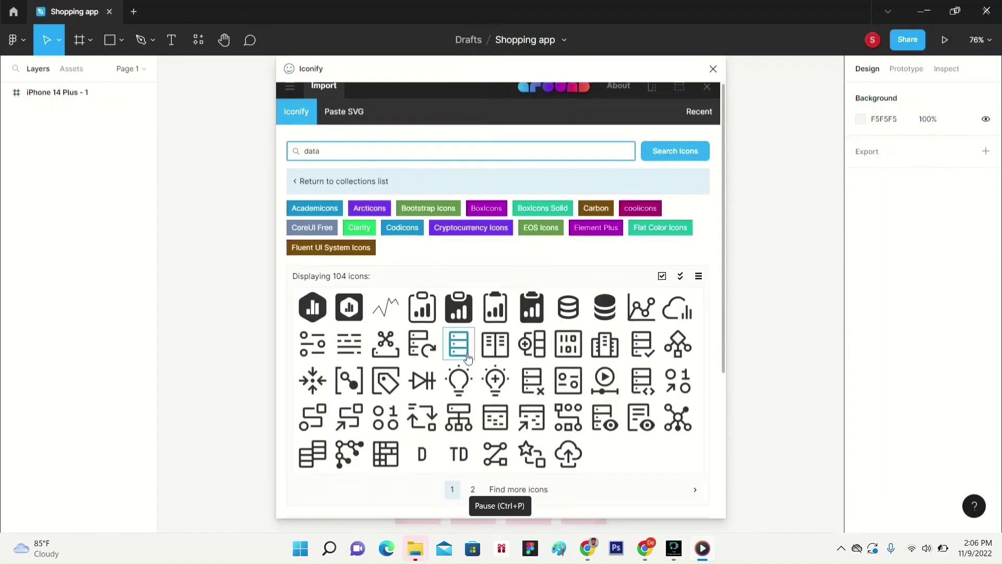
scroll(468, 358, "down", 4)
left_click(470, 299)
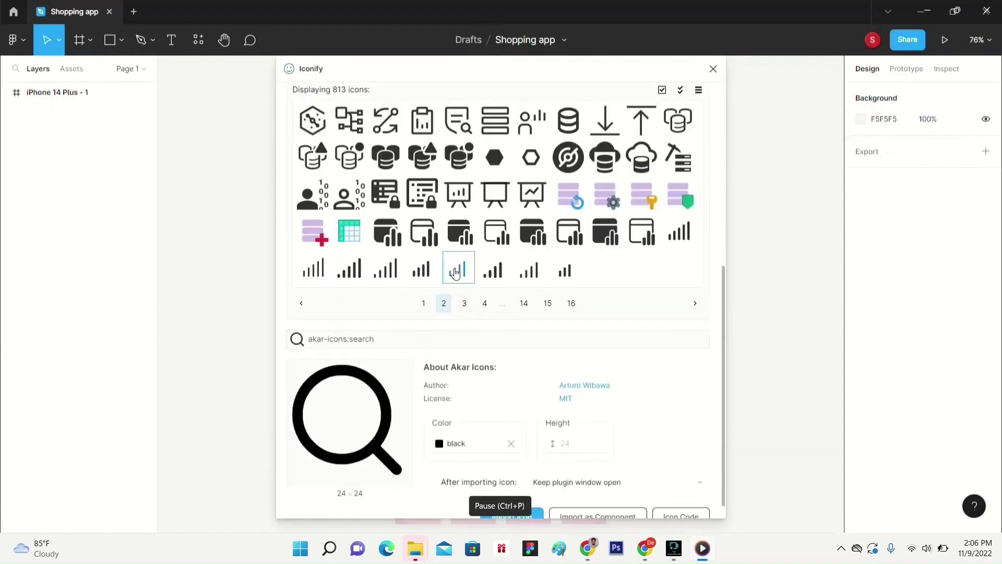
left_click(456, 273)
scroll(458, 282, "down", 1)
left_click(509, 500)
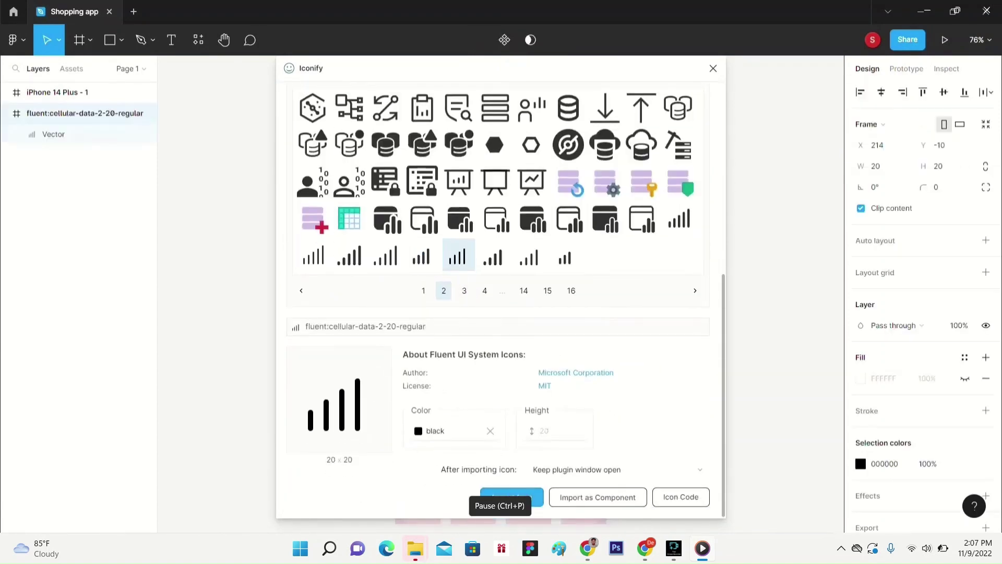
- Search the icon library for "wifi" and import the bold wifi icon
scroll(414, 257, "up", 10)
left_click(334, 83)
key("BackSpace")
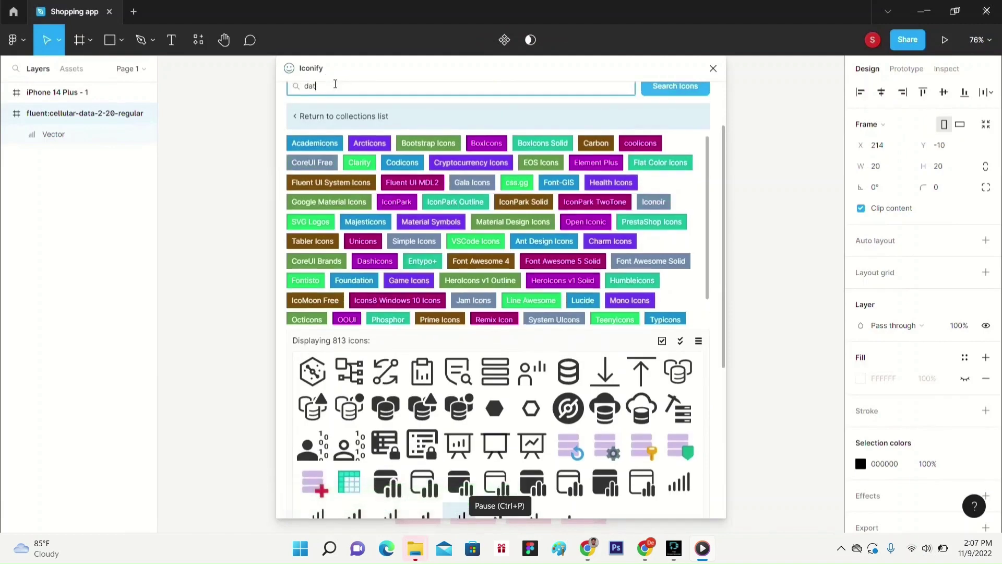
key("Return")
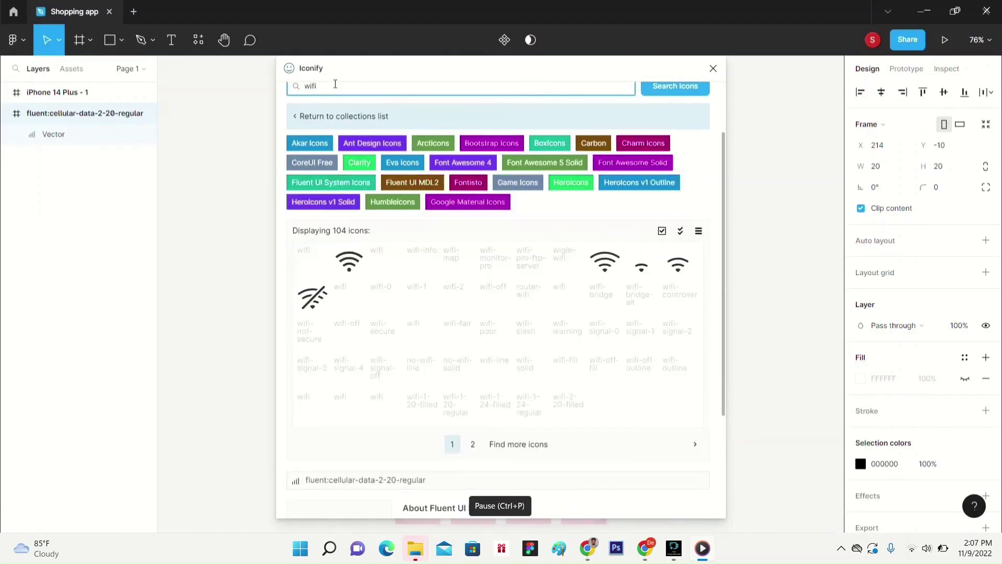
left_click(344, 265)
scroll(346, 266, "down", 3)
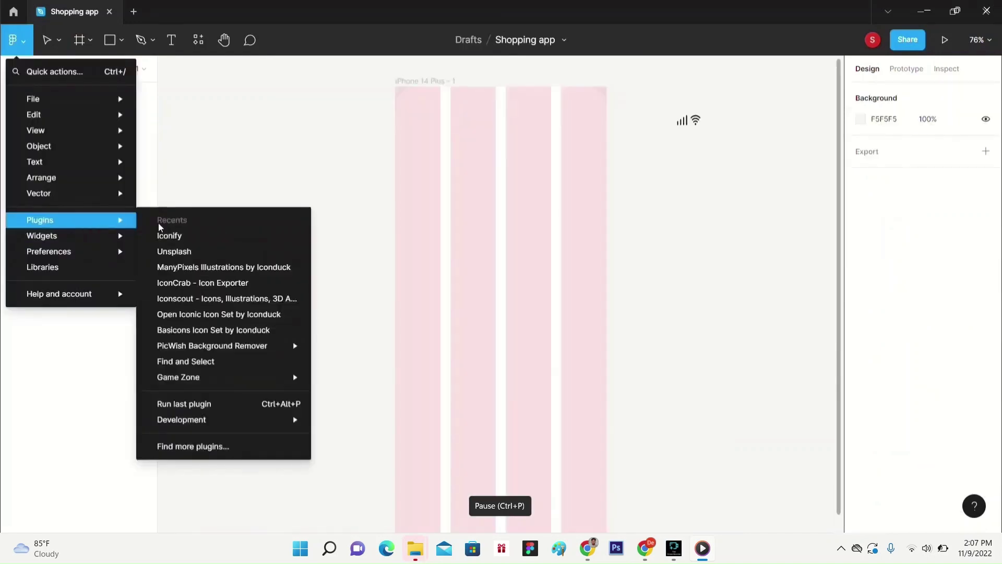
- Reopen Iconify, search for "battery" and import the bi:battery-full icon
left_click(199, 232)
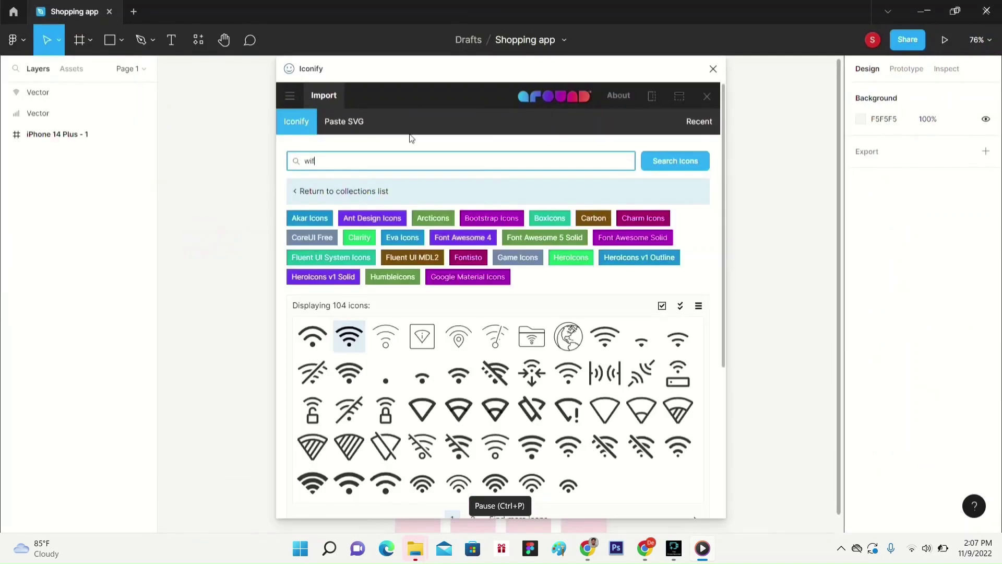
key("Return")
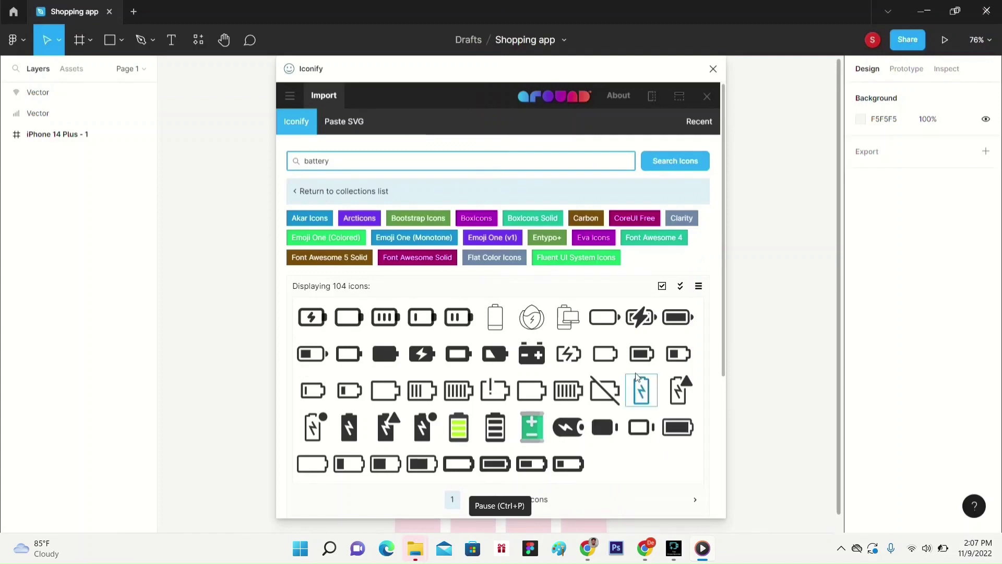
left_click(677, 317)
left_click(511, 496)
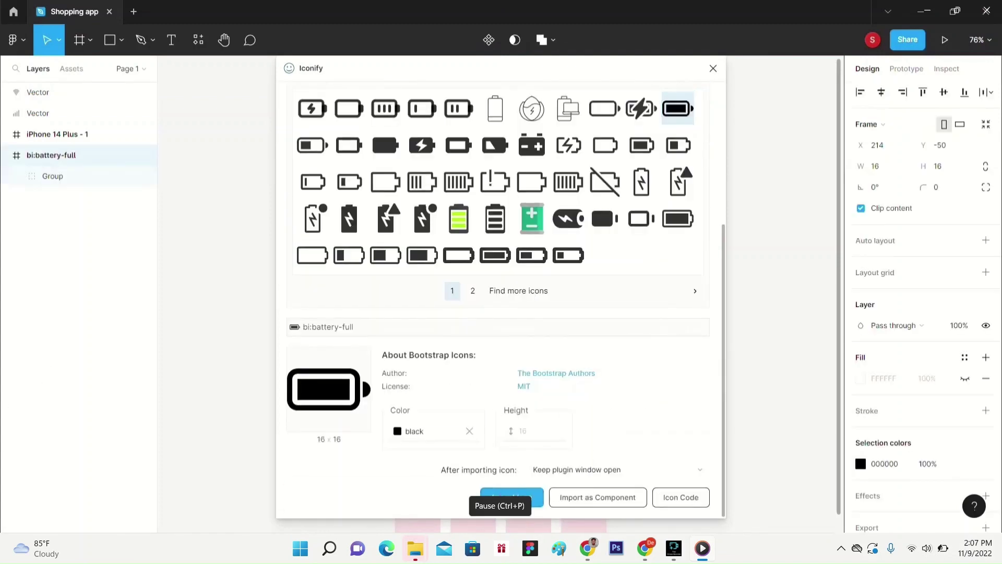
- Close the plugin and move the battery group next to the wifi icon outside the phone frame
left_click(713, 69)
left_click_drag(610, 294, 714, 152)
scroll(729, 145, "up", 1)
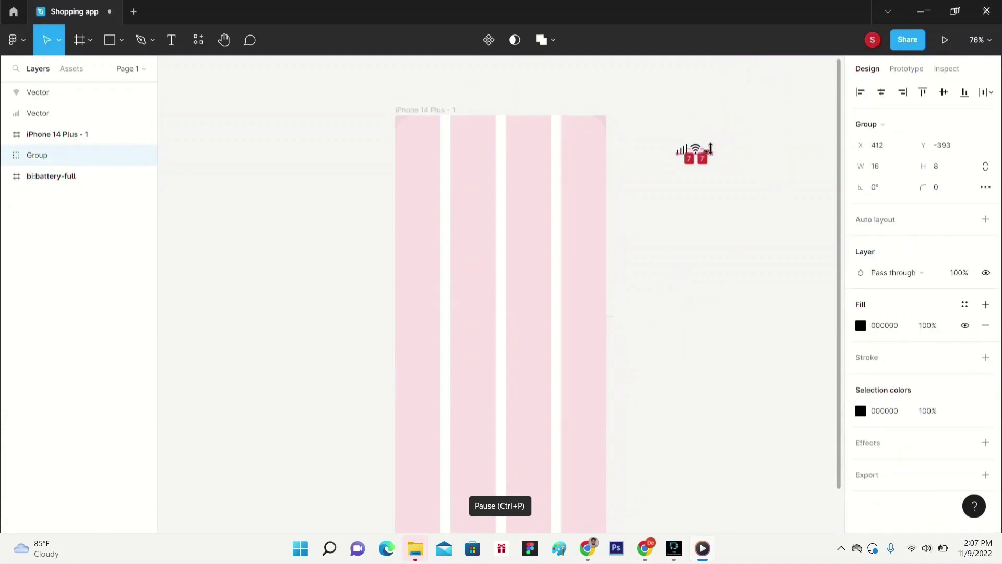
- Set the battery icon's width to 20 and its height to 12
left_click(890, 166)
key("Return")
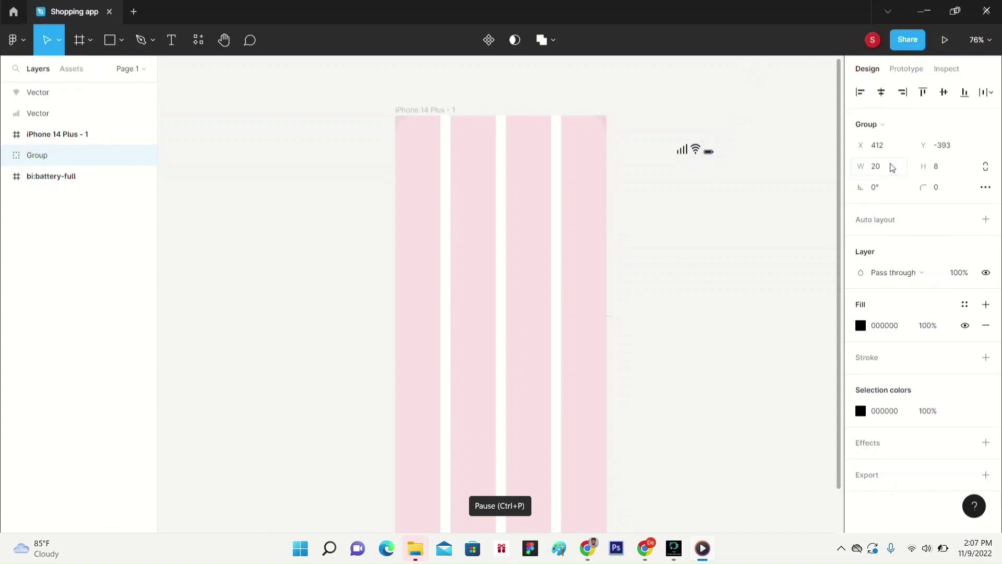
left_click(960, 170)
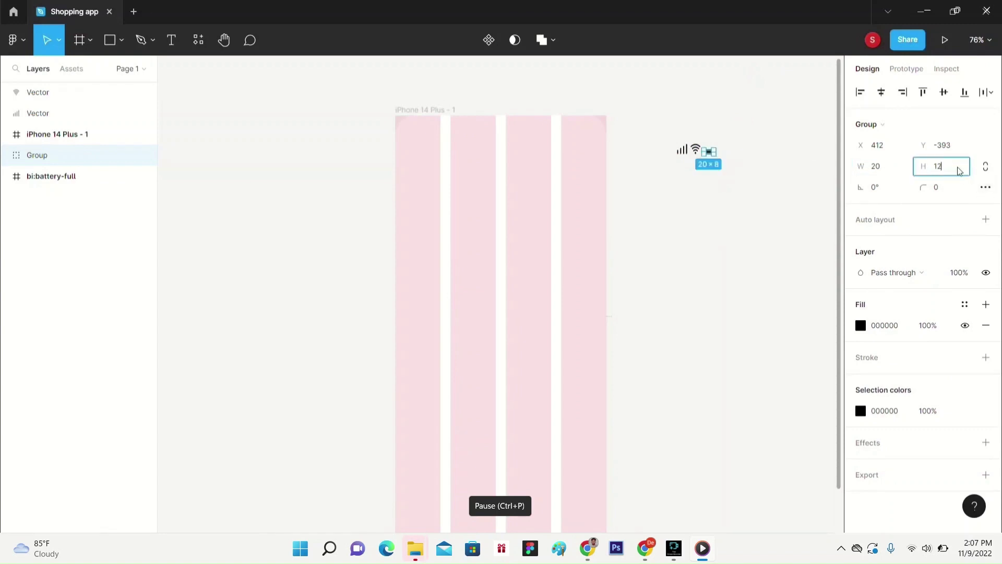
key("Return")
- Set the battery icon's height to 19 and its width to 25
type("19")
key("Return")
left_click(880, 168)
type("2")
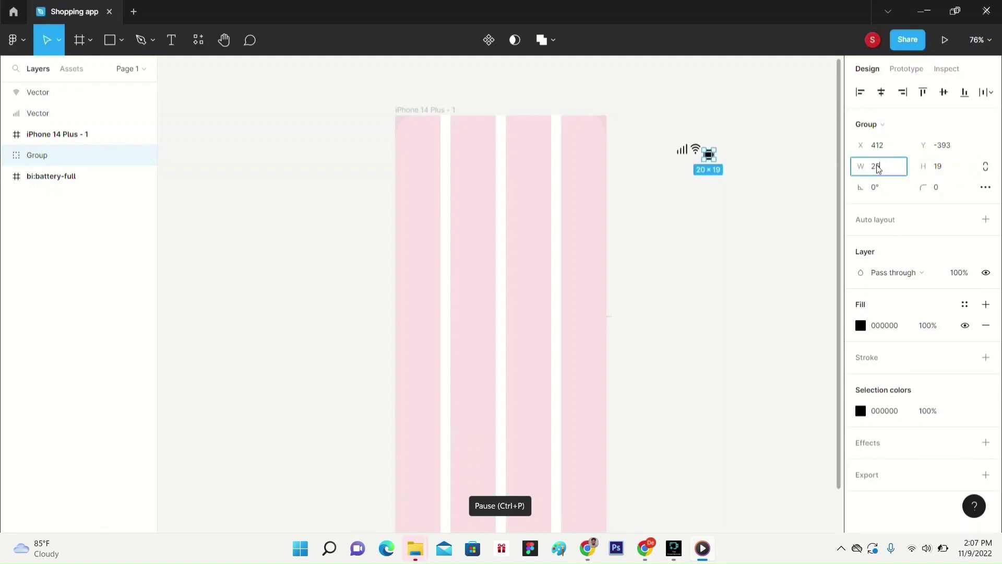
type("5")
key("Return")
- Move the battery icon up into line with the signal and wifi icons
left_click(781, 240)
left_click(717, 159)
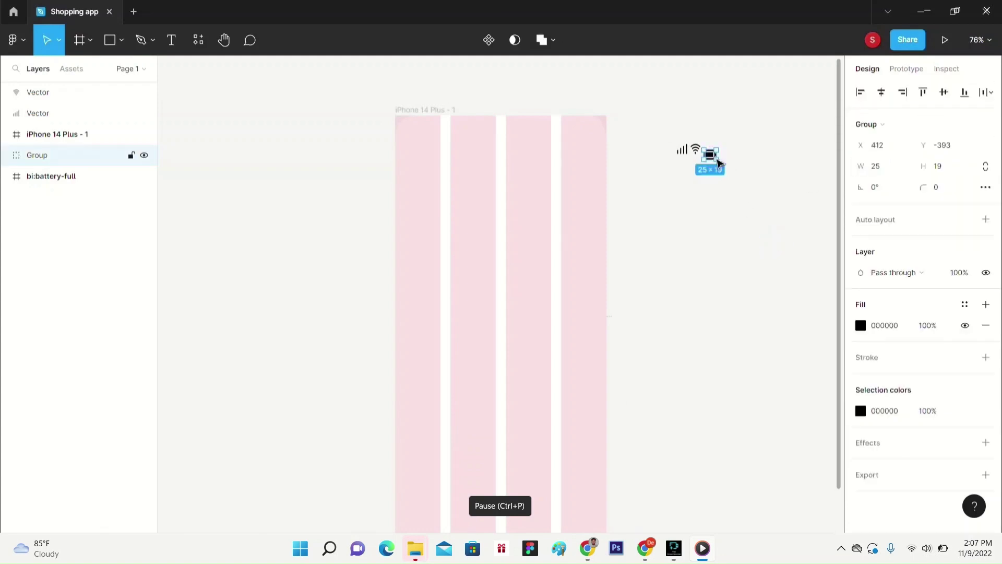
left_click_drag(718, 163, 723, 148)
left_click(713, 237)
left_click(711, 150)
- Preview the phone screen with its status bar as a prototype and return to the design file
left_click_drag(293, 114, 612, 153)
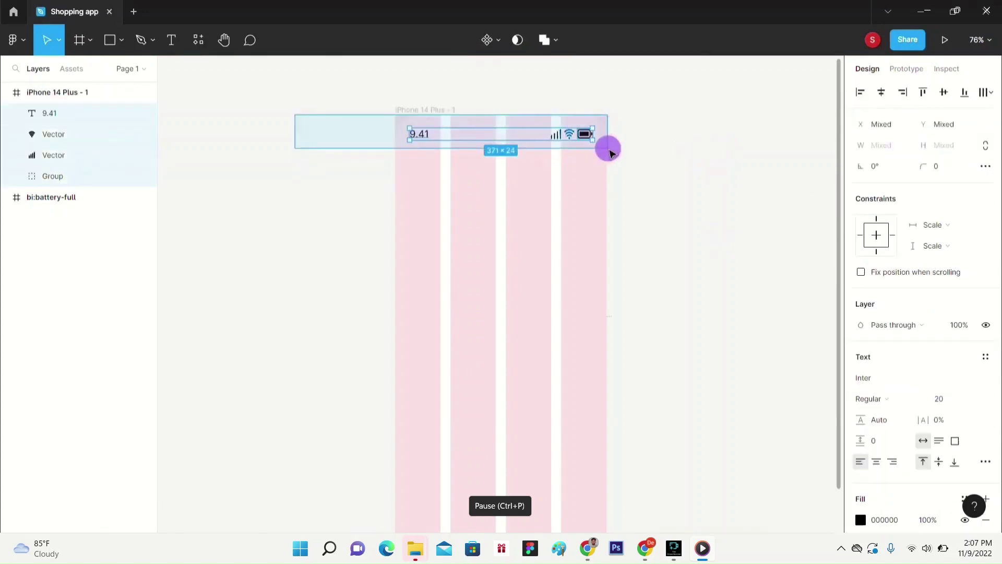
left_click(668, 148)
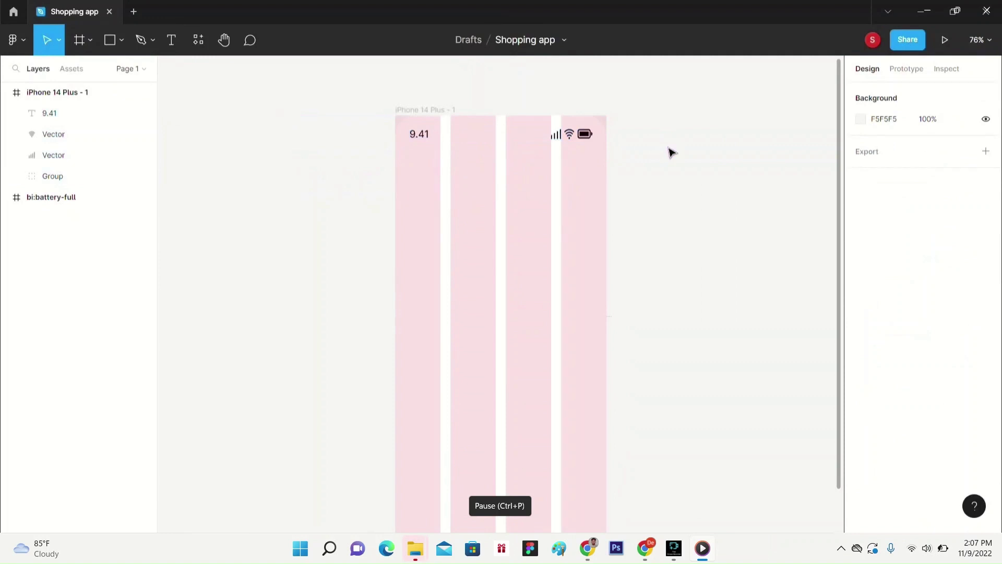
left_click(942, 40)
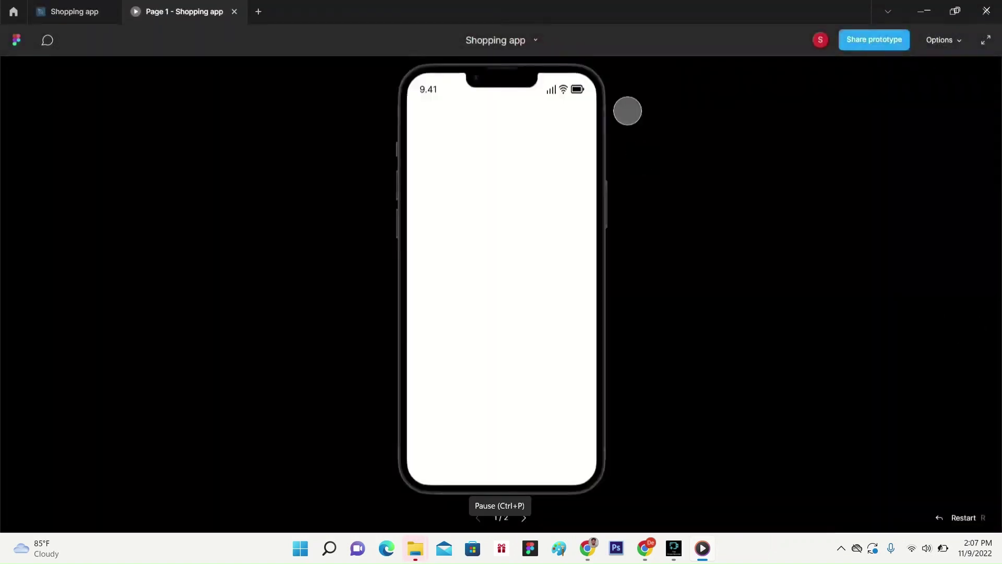
left_click(89, 13)
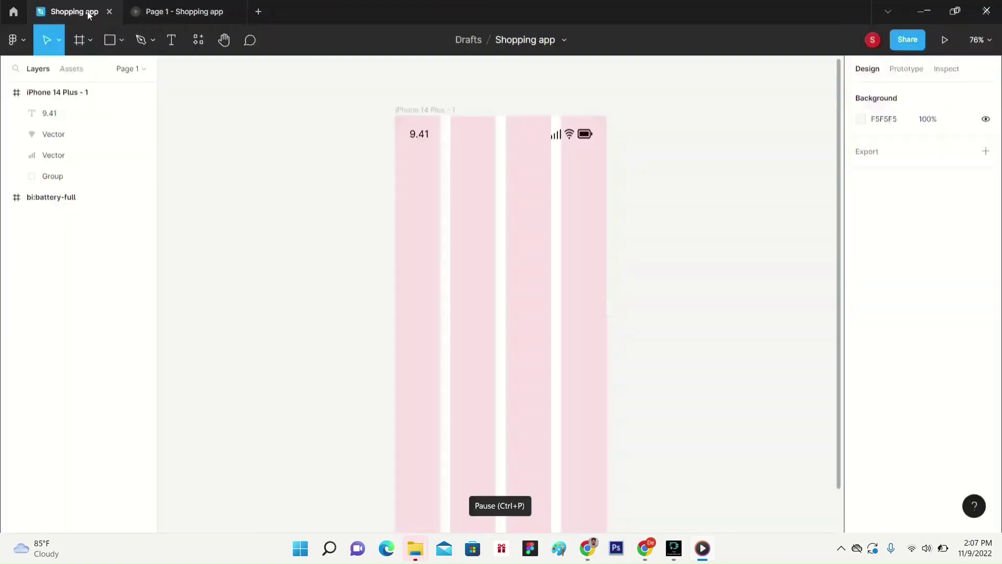
- Delete the leftover bi:battery-full frame and recolor the time and status icons to white (FFFFFF)
left_click(609, 318)
key("Delete")
left_click_drag(416, 157, 620, 136)
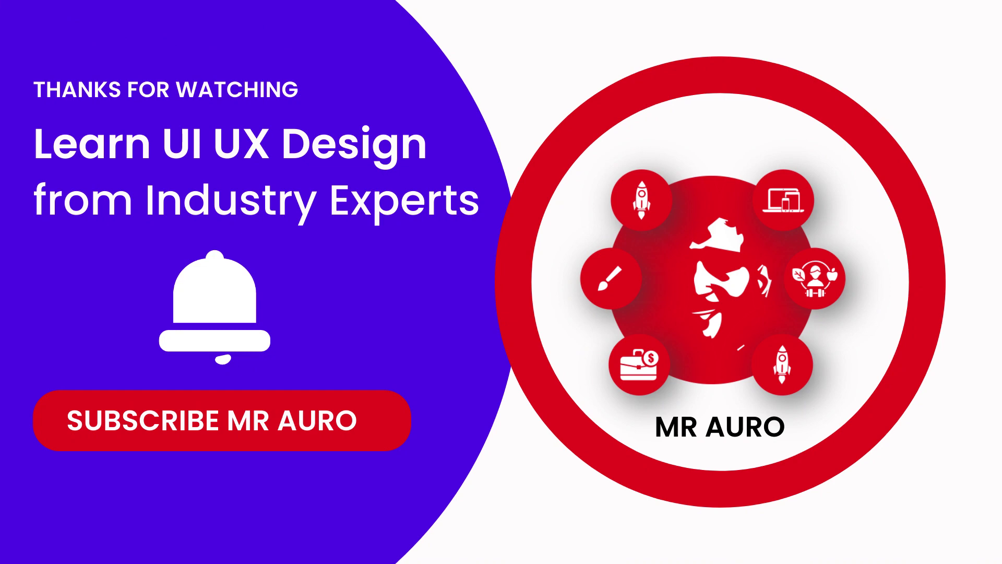
- Set the fill of the iPhone 14 Plus frame to 242C3B
type("c3b")
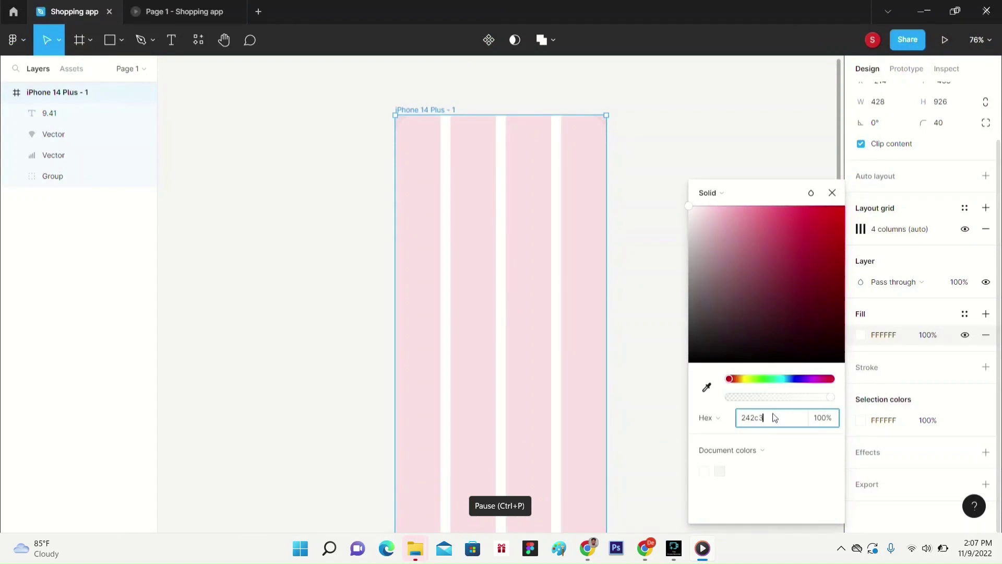
key("Return")
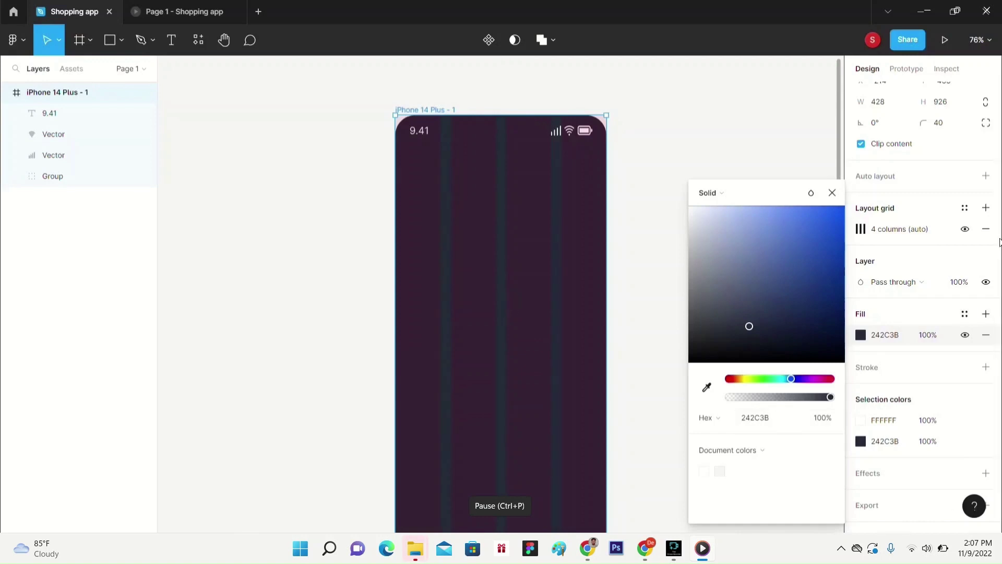
left_click(831, 193)
left_click(715, 178)
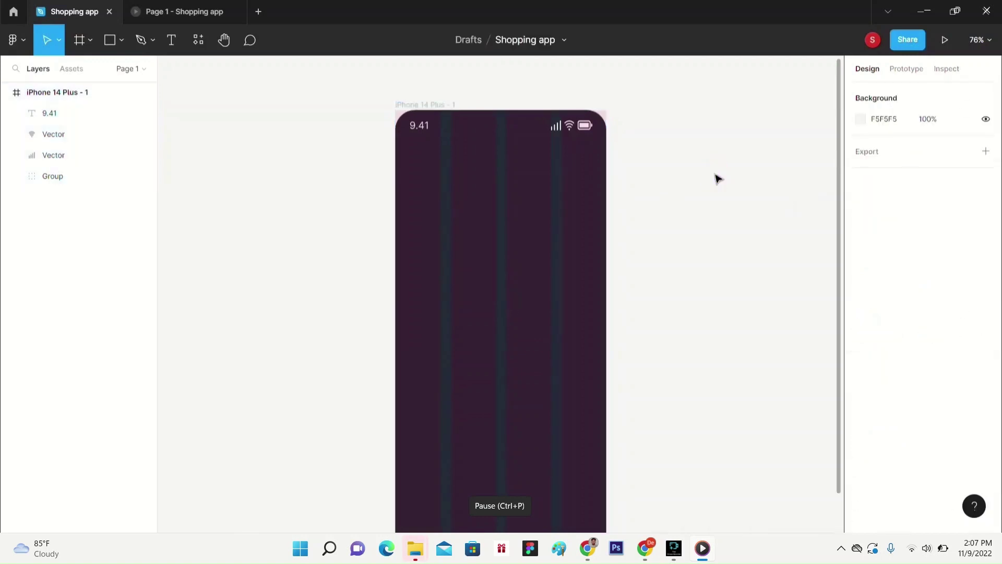
- Hide the phone frame's 4-column layout grid
scroll(716, 178, "down", 1)
scroll(719, 177, "up", 1)
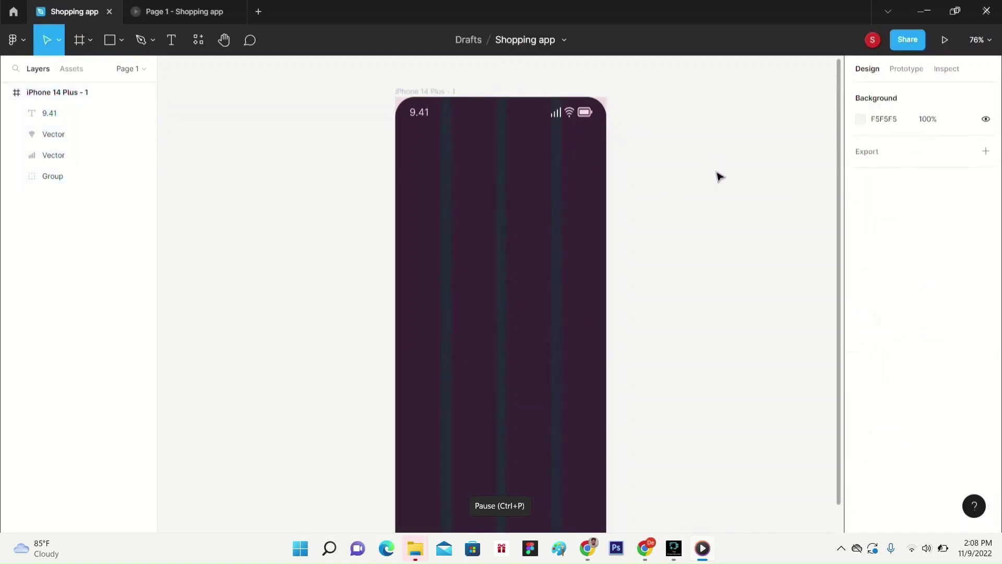
left_click(500, 128)
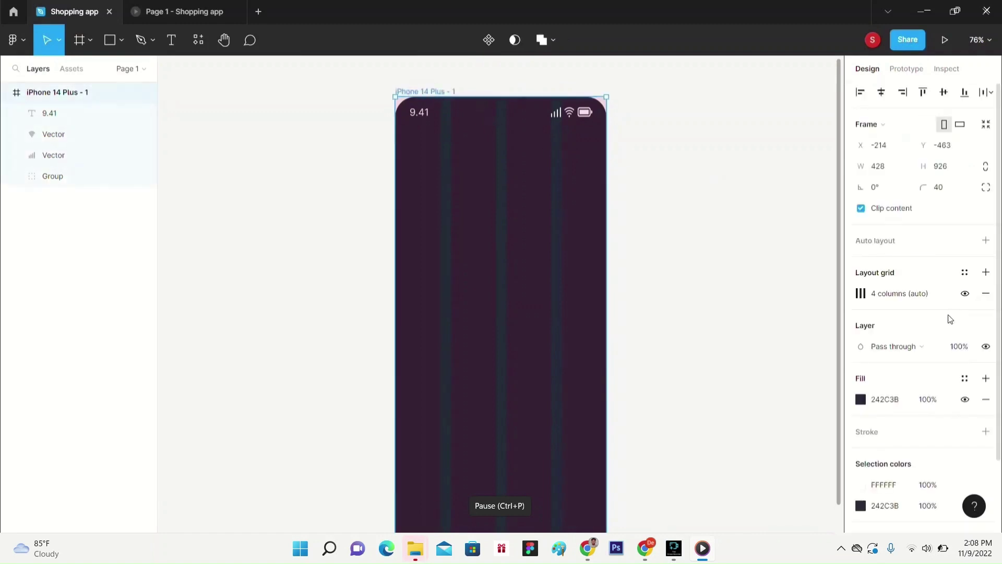
left_click(962, 296)
scroll(734, 285, "down", 1)
left_click(735, 285)
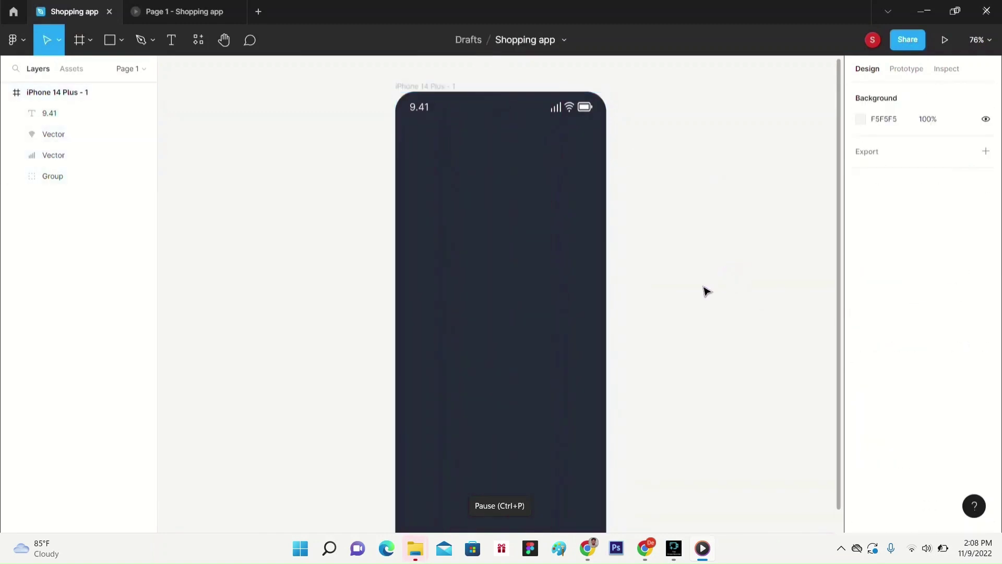
- Draw a rectangle about 401 × 681 from the middle of the phone frame to its bottom edge, extending past the right side
left_click(121, 40)
left_click(123, 70)
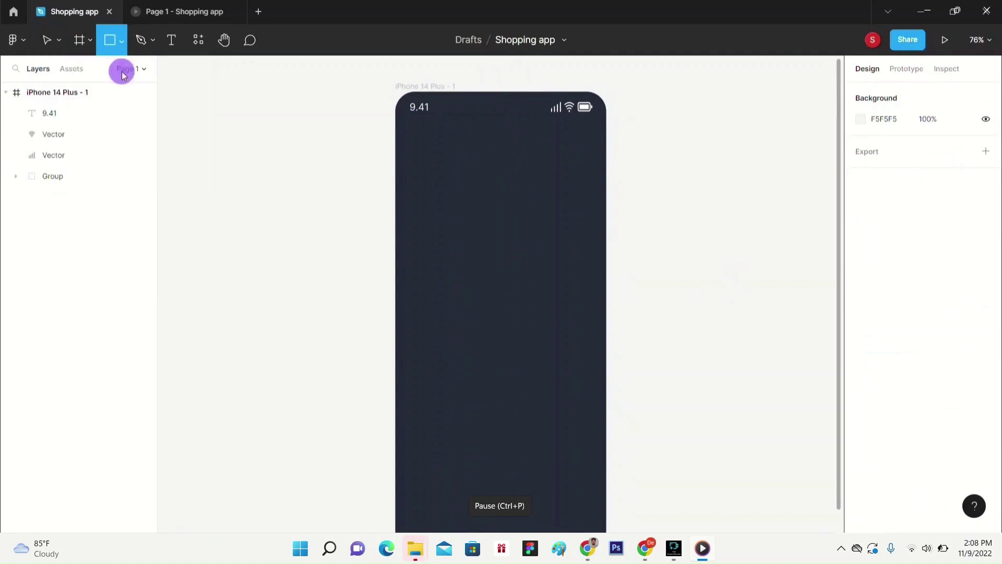
scroll(483, 209, "down", 3)
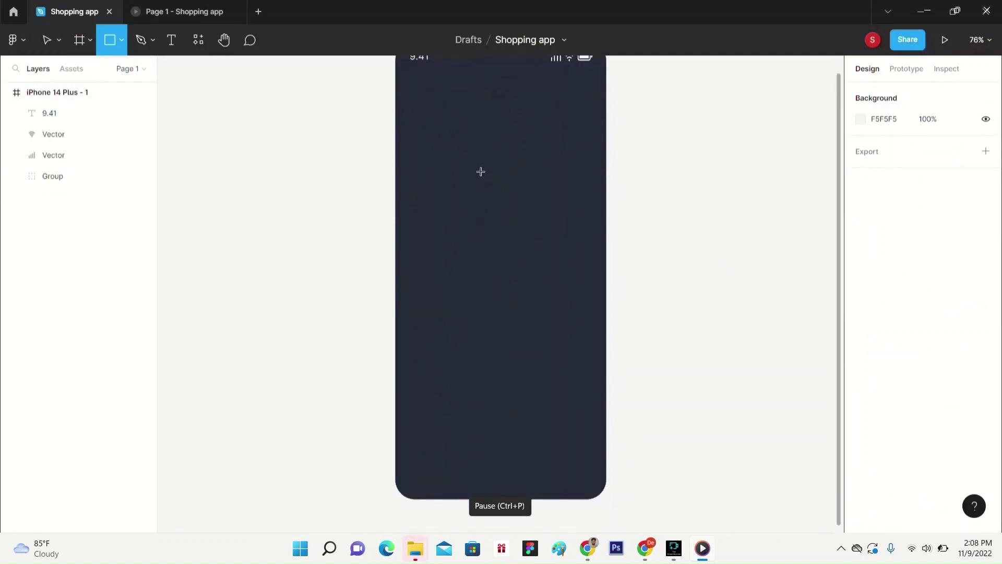
left_click_drag(480, 162, 678, 499)
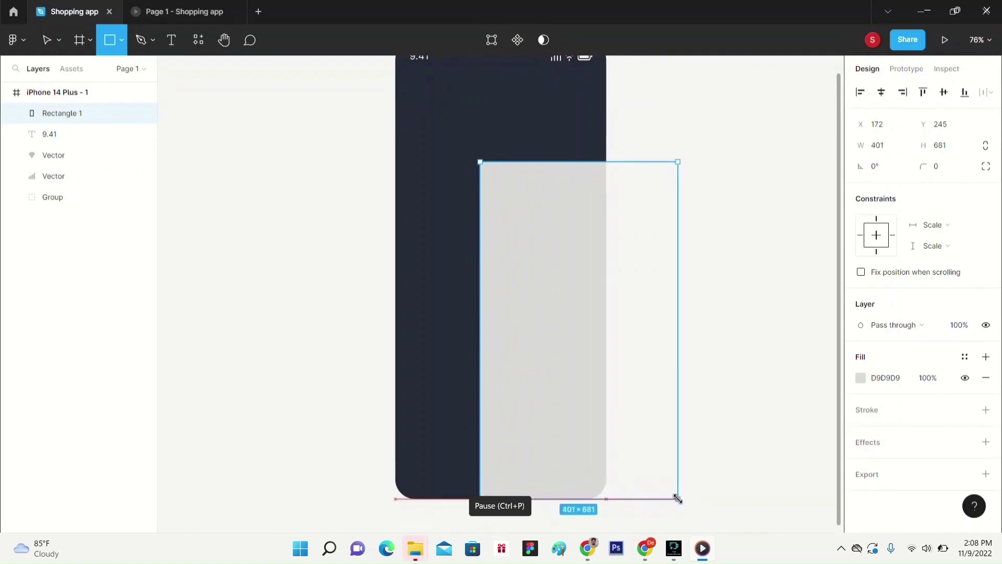
left_click(718, 177)
- Reshape the rectangle into a slanted panel by moving its lower-left corner to the phone's bottom-left corner and its upper-left corner up and inward
left_click(545, 271)
double_click(544, 271)
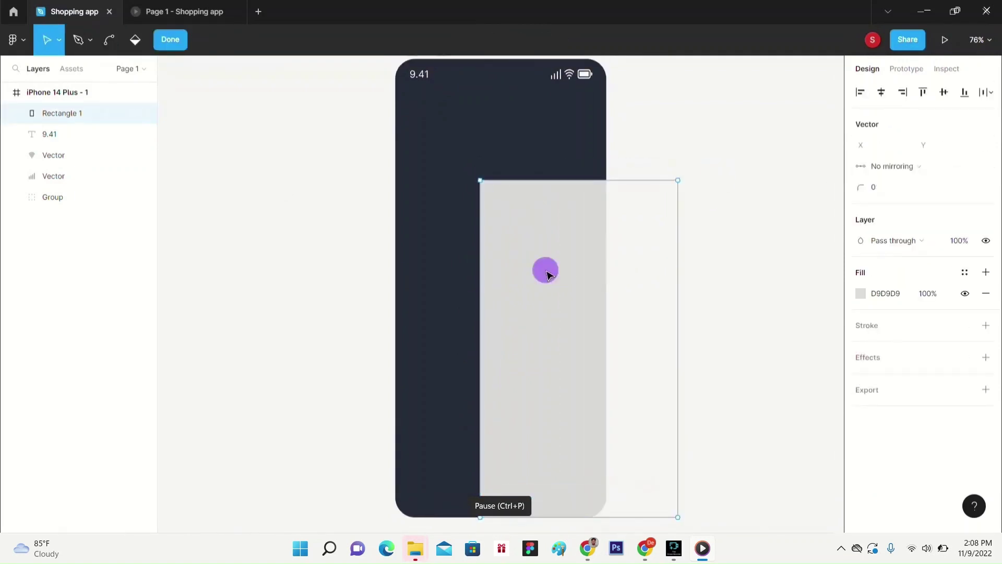
left_click(509, 284)
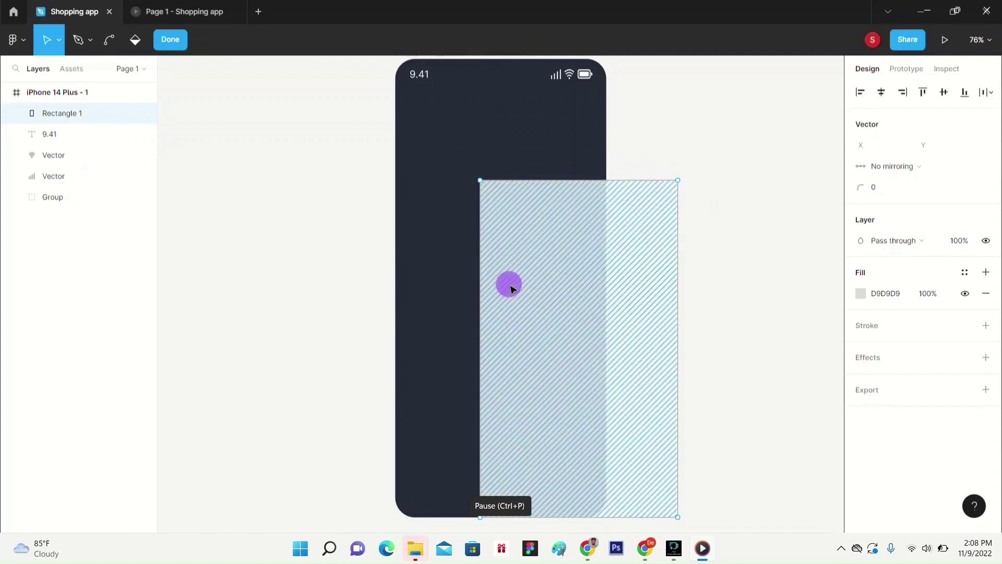
key("Escape")
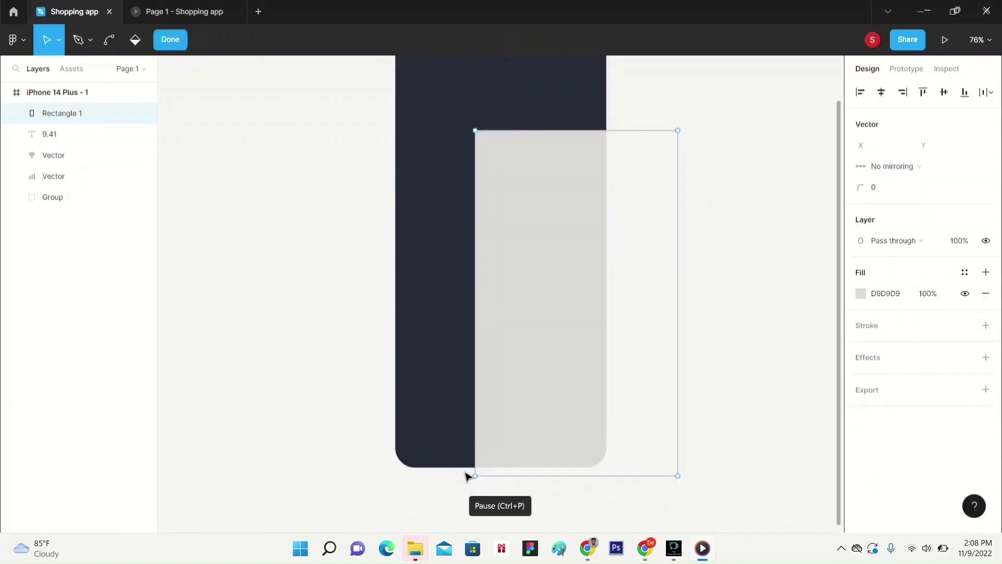
left_click_drag(474, 476, 400, 477)
mouse_move(474, 130)
left_mouse_down()
mouse_move(553, 132)
mouse_move(543, 100)
left_mouse_up()
scroll(619, 405, "up", 2)
left_click_drag(399, 527, 394, 521)
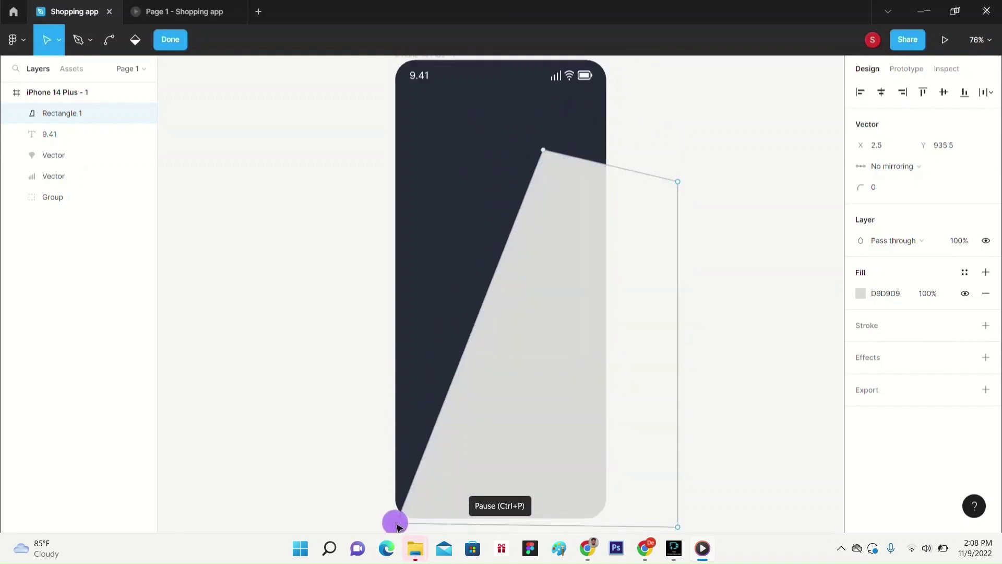
left_click(767, 289)
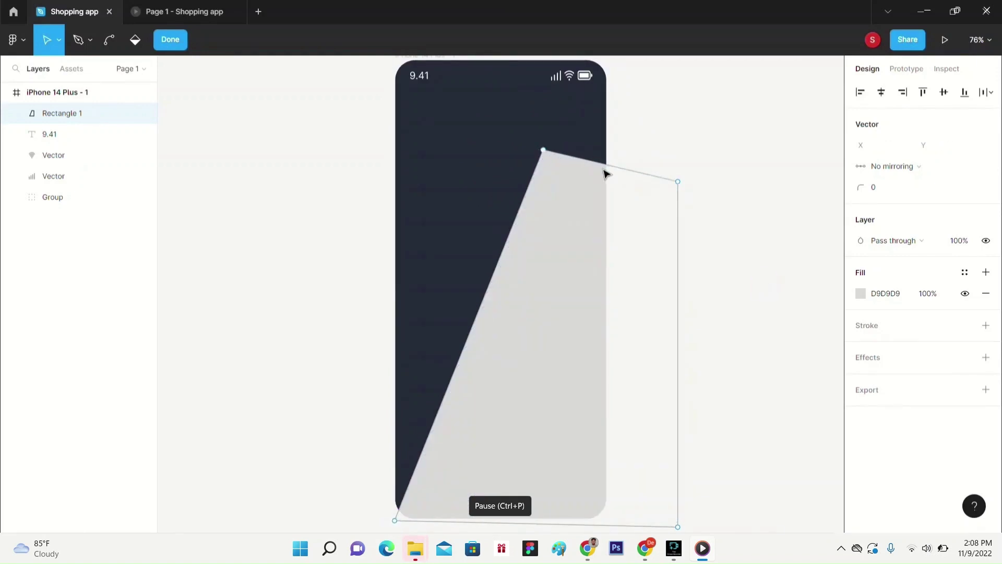
left_click(767, 238)
- Change the slanted panel's fill to a linear gradient and angle its end toward the phone's bottom-right corner
left_click(577, 347)
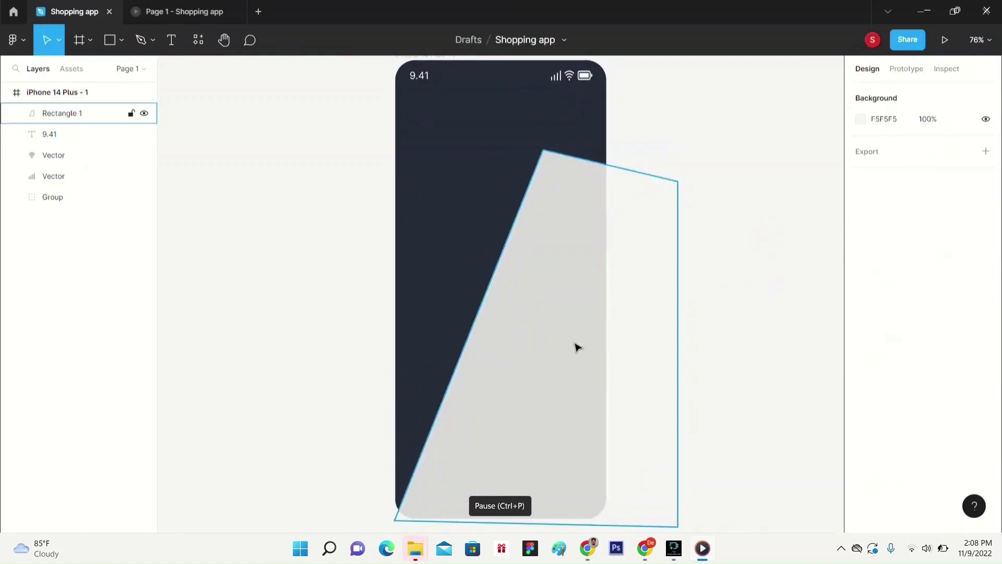
left_click(861, 378)
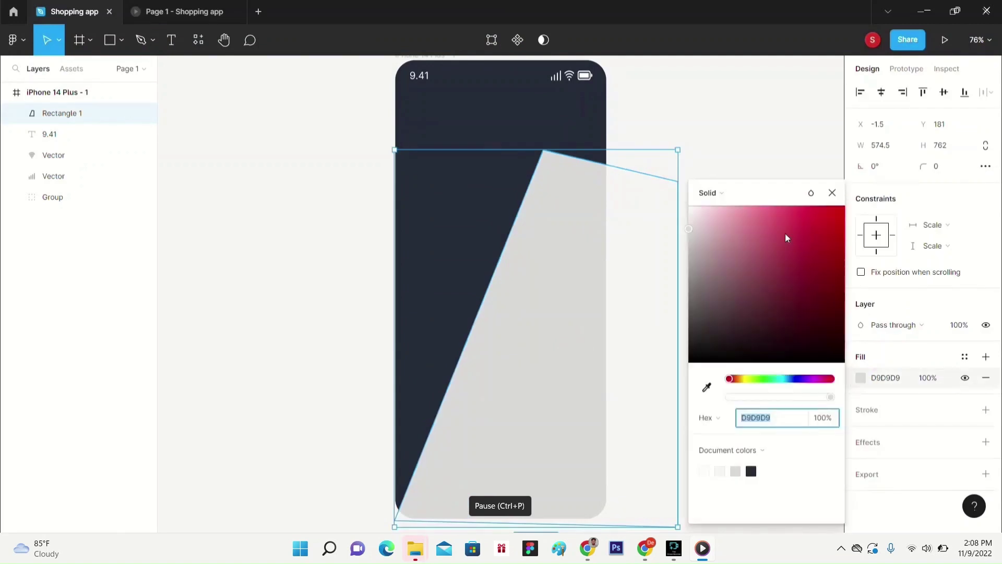
left_click(723, 193)
left_click(749, 217)
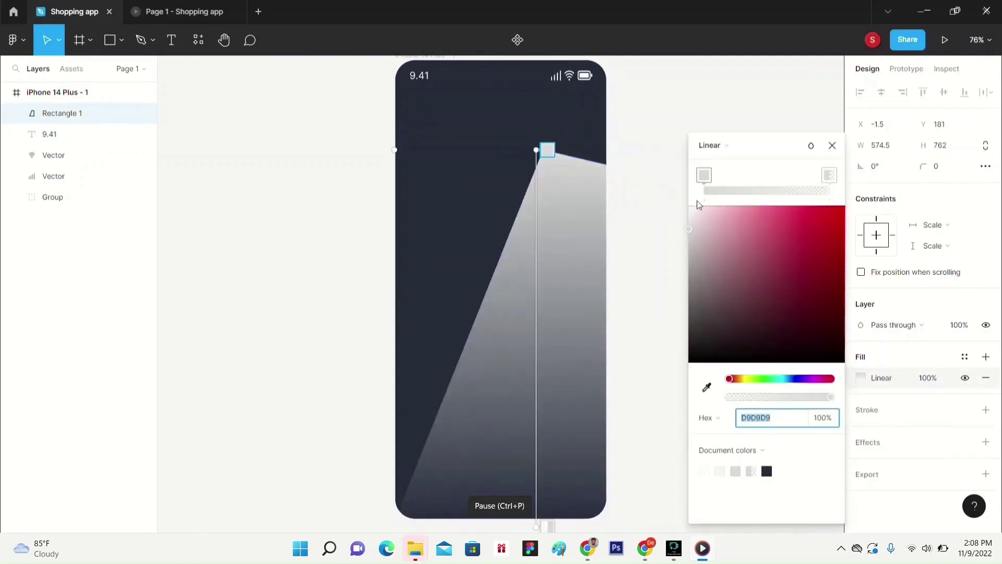
left_click_drag(536, 526, 589, 521)
- Set the panel gradient's top color stop to 37B6E9
left_click(704, 175)
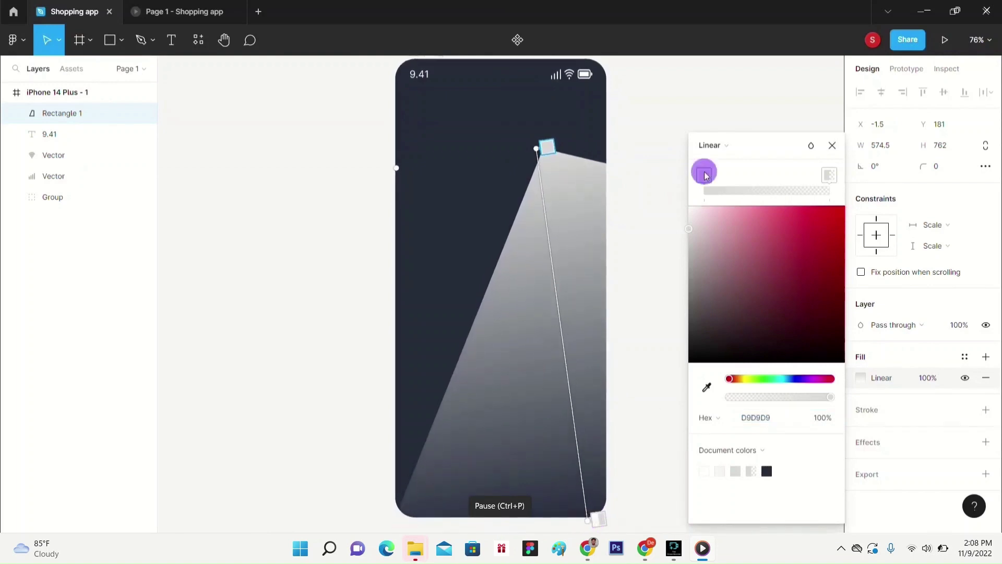
left_click(781, 416)
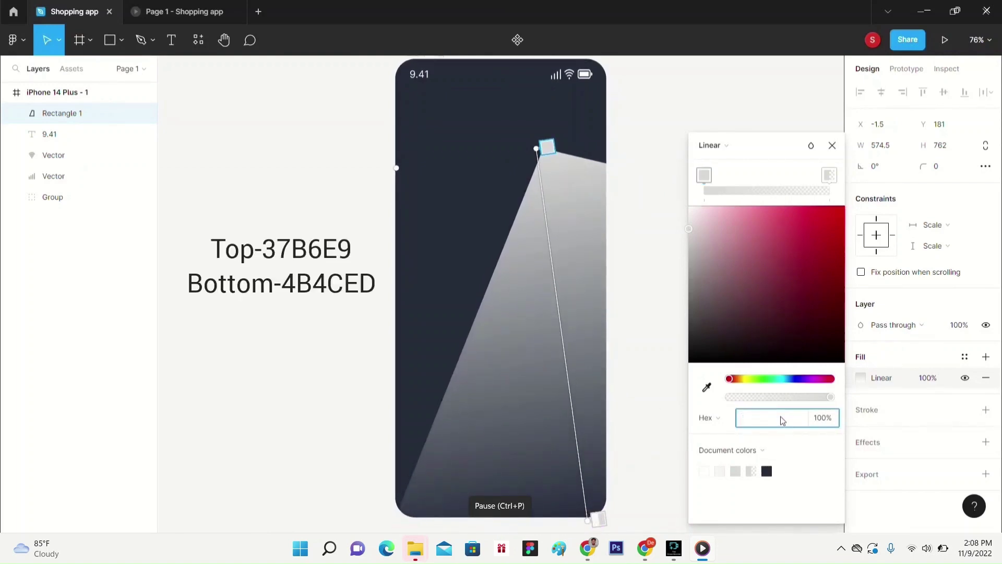
type("37b6e9")
key("Return")
- Set the panel gradient's bottom color stop to 4B4CED at 100% opacity
left_click(831, 176)
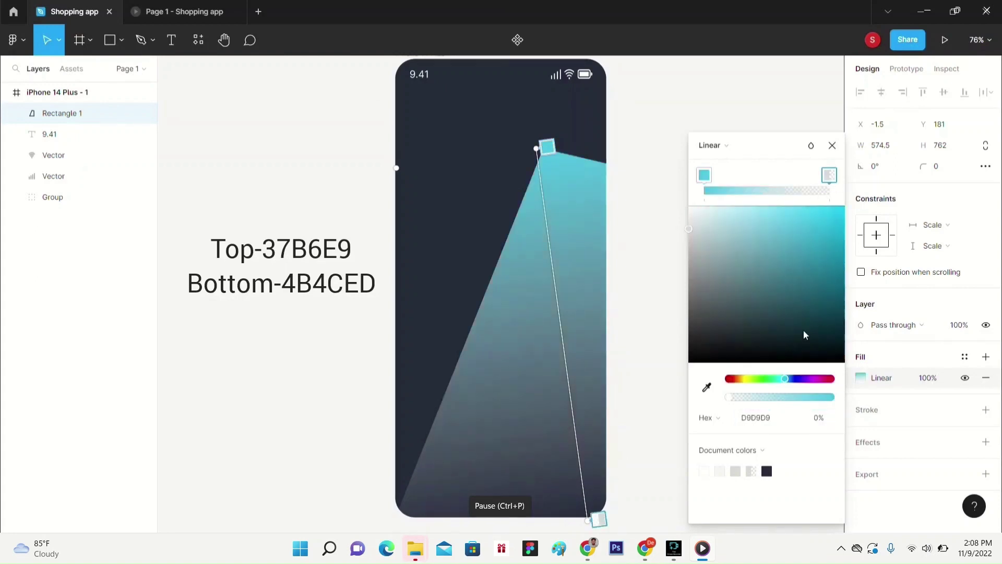
left_click(778, 419)
key("BackSpace")
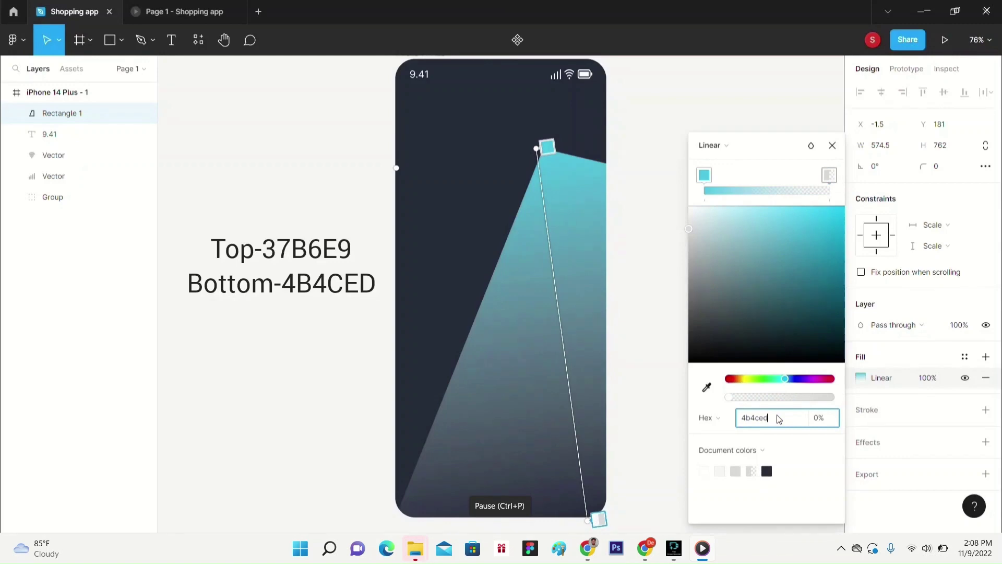
key("Return")
left_click(821, 420)
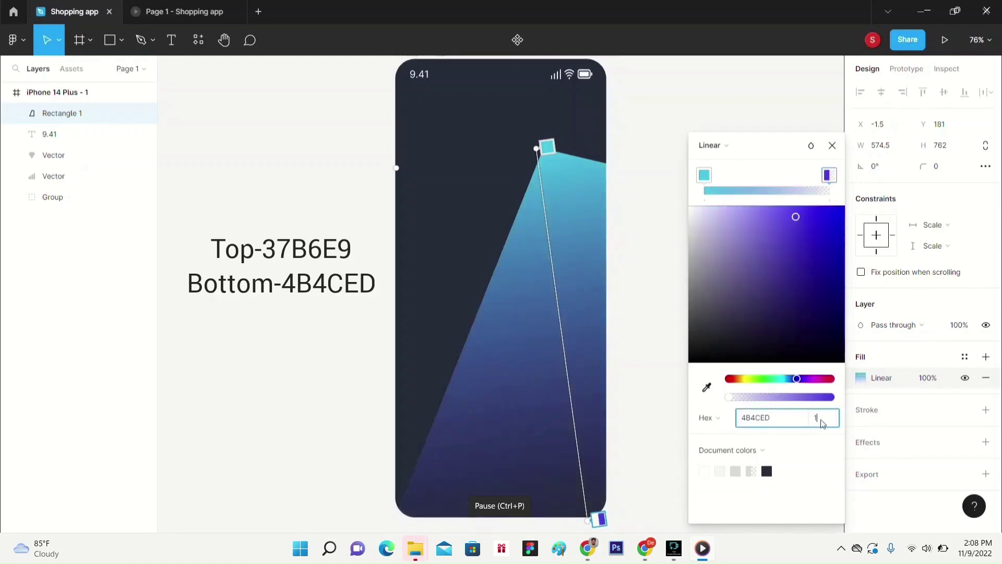
type("100")
key("Return")
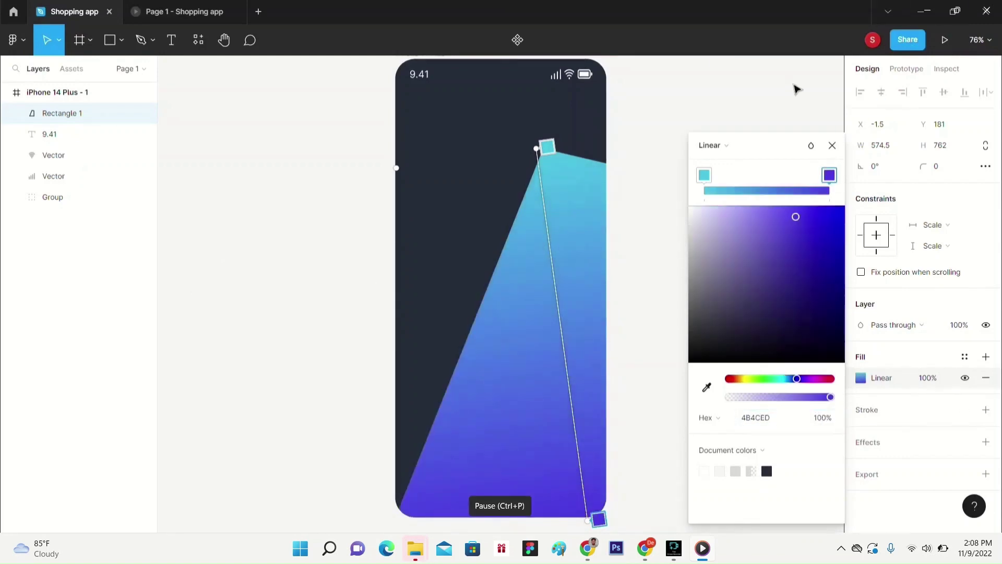
left_click(832, 146)
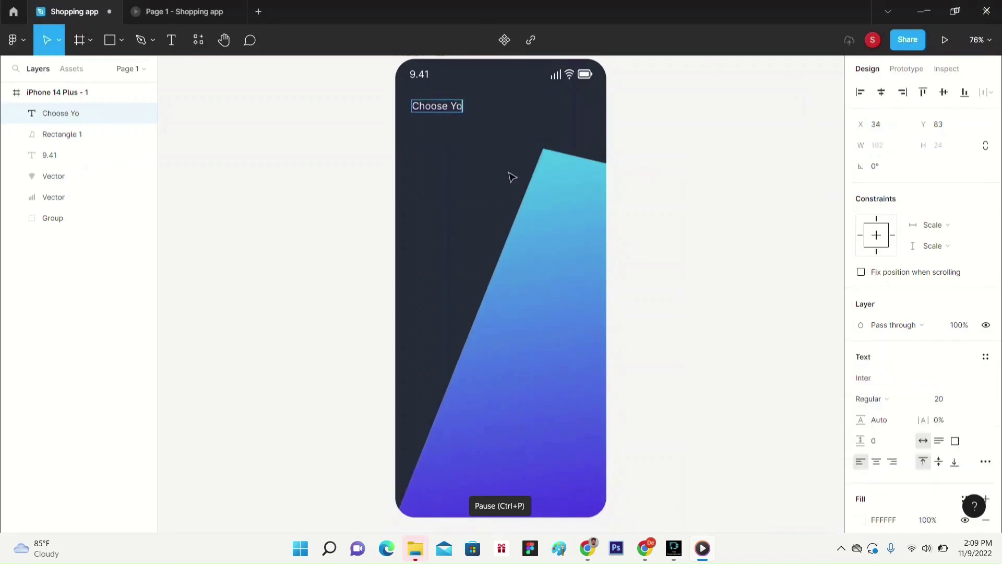
- Add the heading "Choose Your Bike" below the status bar and align it with the time at X 29, Y 76
type("ur Bike")
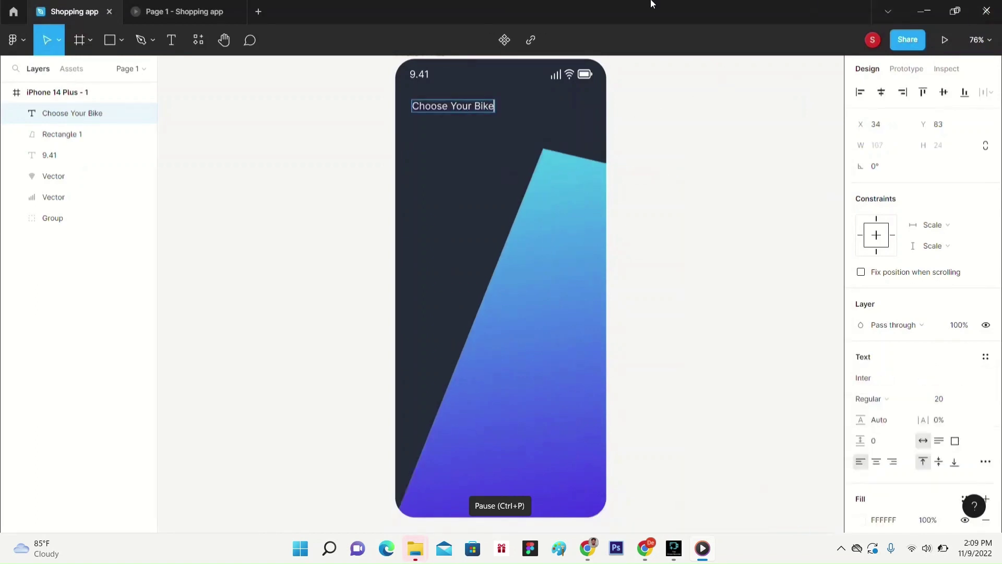
left_click(723, 189)
left_click_drag(481, 107, 477, 108)
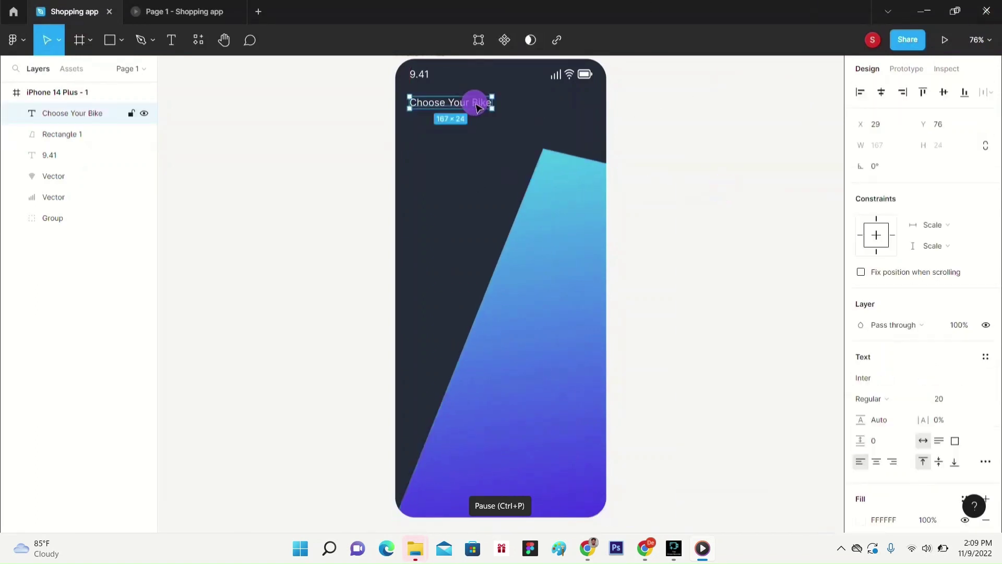
left_click(696, 148)
- Set the "Choose Your Bike" heading to Poppins Bold, size 24
left_click(478, 103)
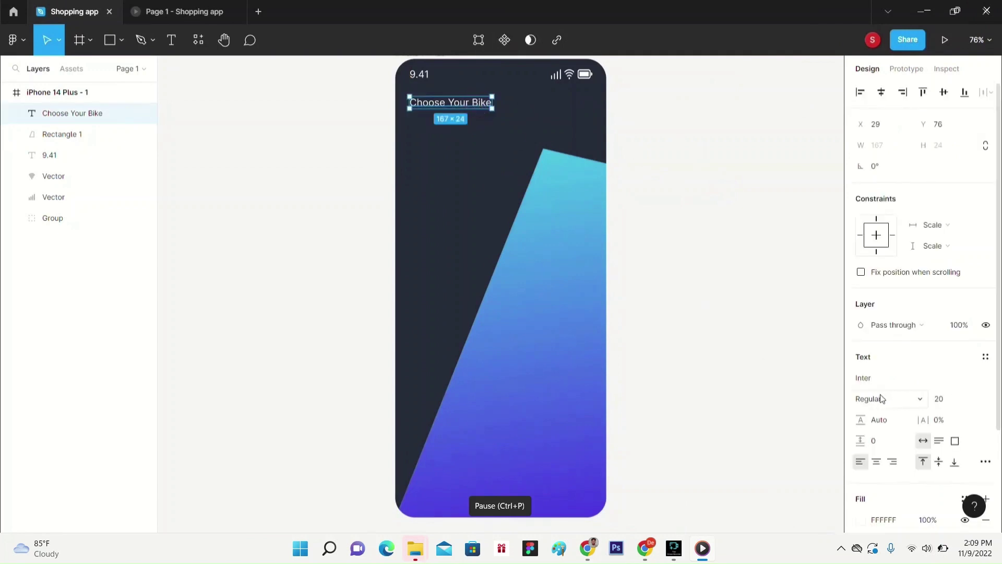
left_click(883, 377)
type("Poppins")
key("Return")
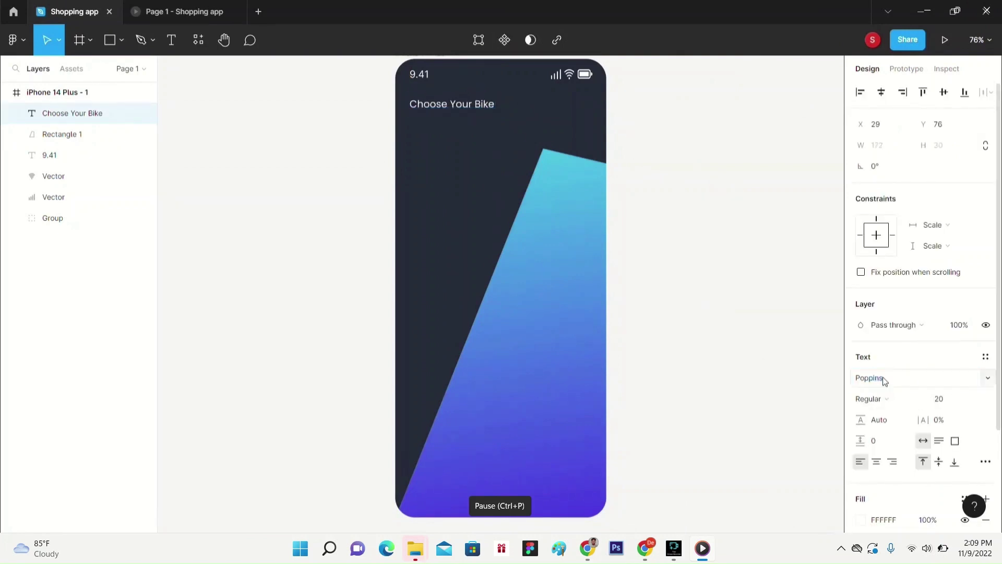
left_click(882, 398)
left_click(902, 336)
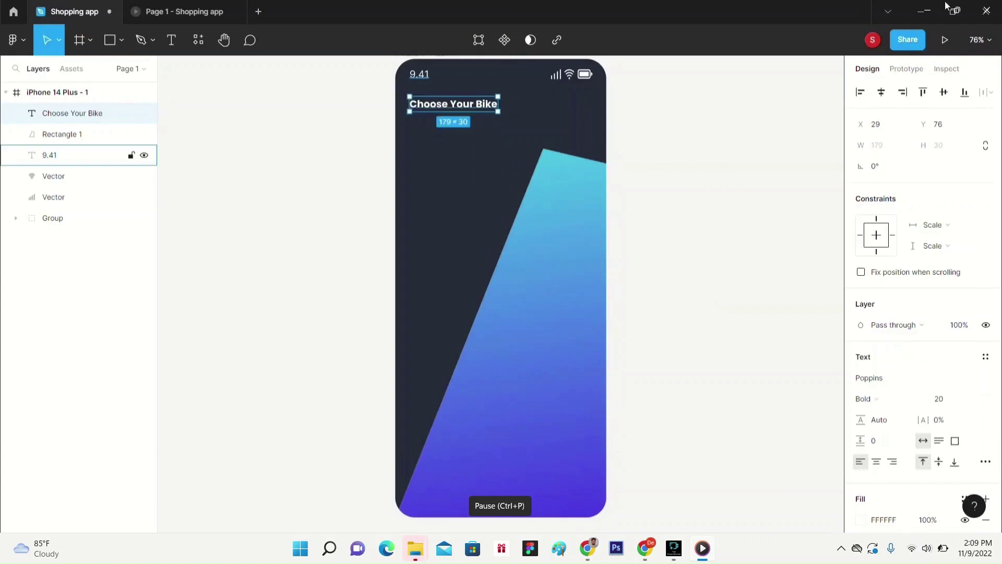
left_click(972, 398)
left_click(974, 405)
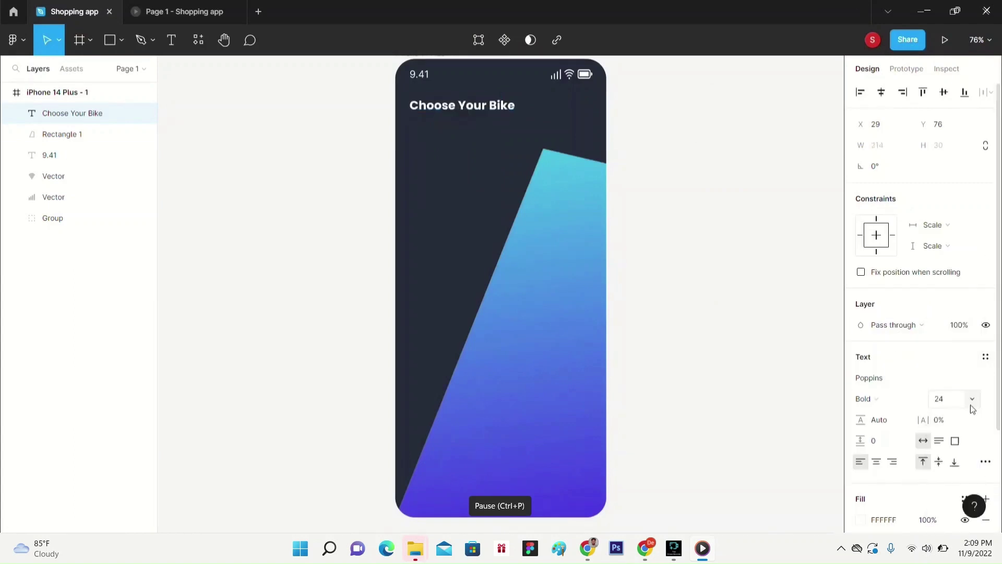
left_click(725, 248)
- Move the "Choose Your Bike" heading down to Y 82, keeping it left-aligned with the time
left_click(484, 109)
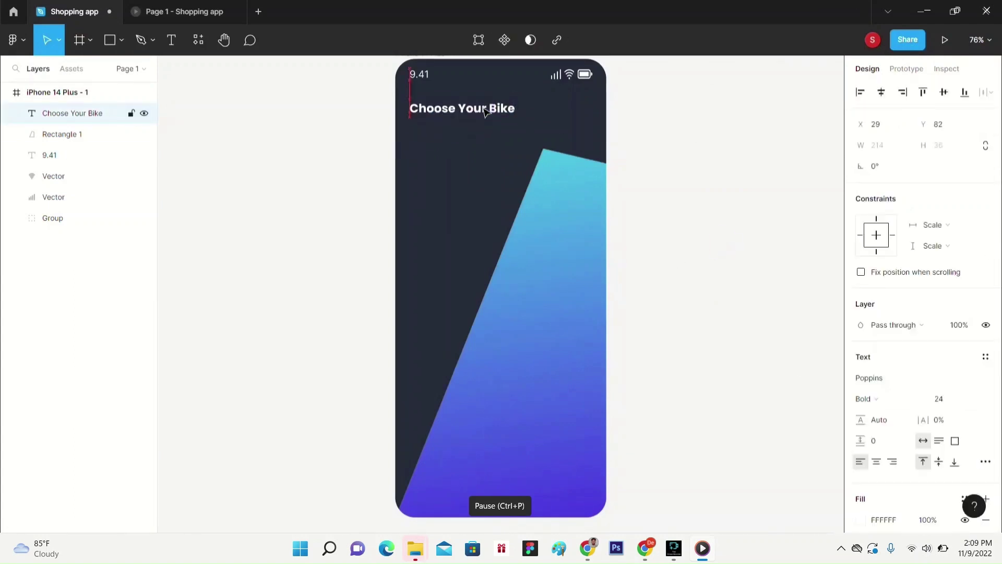
key("Escape")
left_click(573, 134)
- Draw a rectangle to the right of the heading and set its size to 44 × 44
left_click(121, 40)
left_click(116, 71)
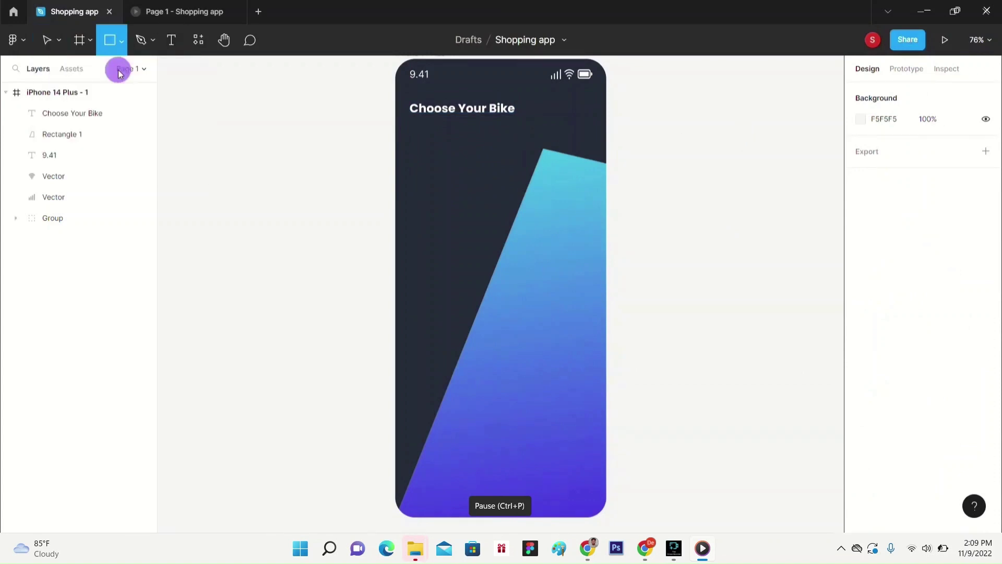
left_click_drag(560, 100, 594, 127)
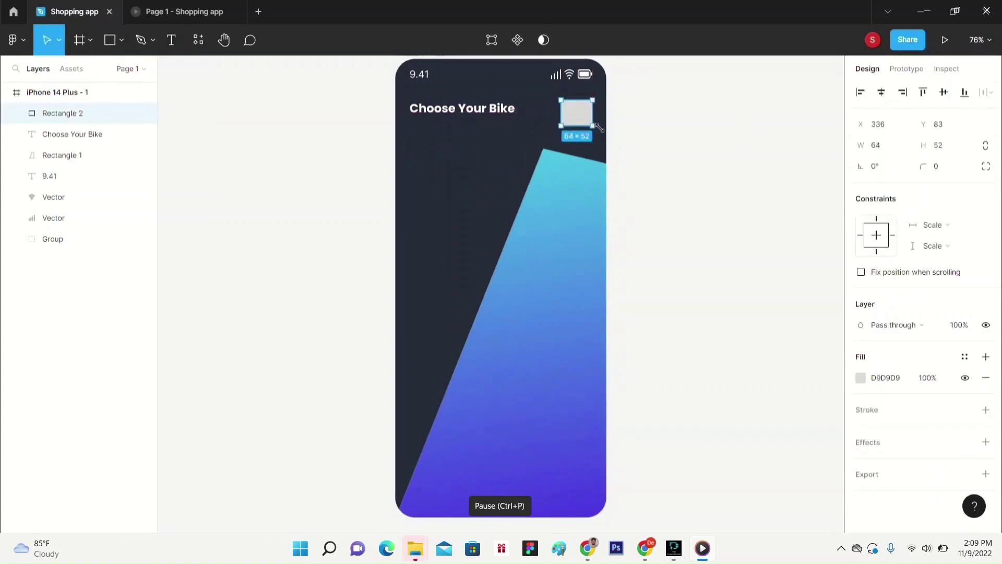
left_click(698, 130)
left_click(581, 118)
type("4")
key("Tab")
type("44")
- Copy the slanted panel's properties and paste them onto the small square to give it the same gradient fill
right_click(564, 219)
mouse_move(608, 208)
left_click(778, 270)
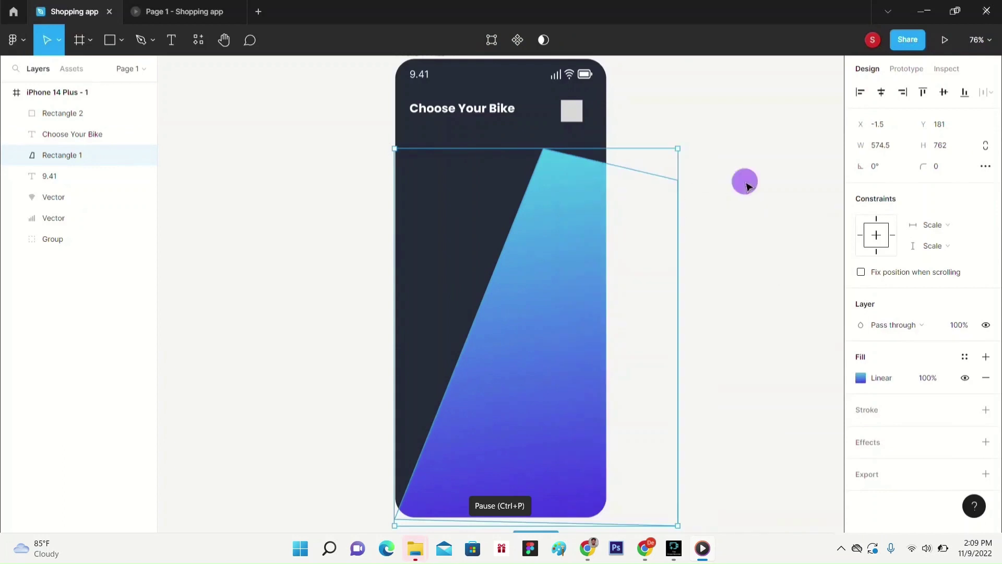
left_click(745, 183)
right_click(573, 116)
mouse_move(627, 176)
left_click(762, 246)
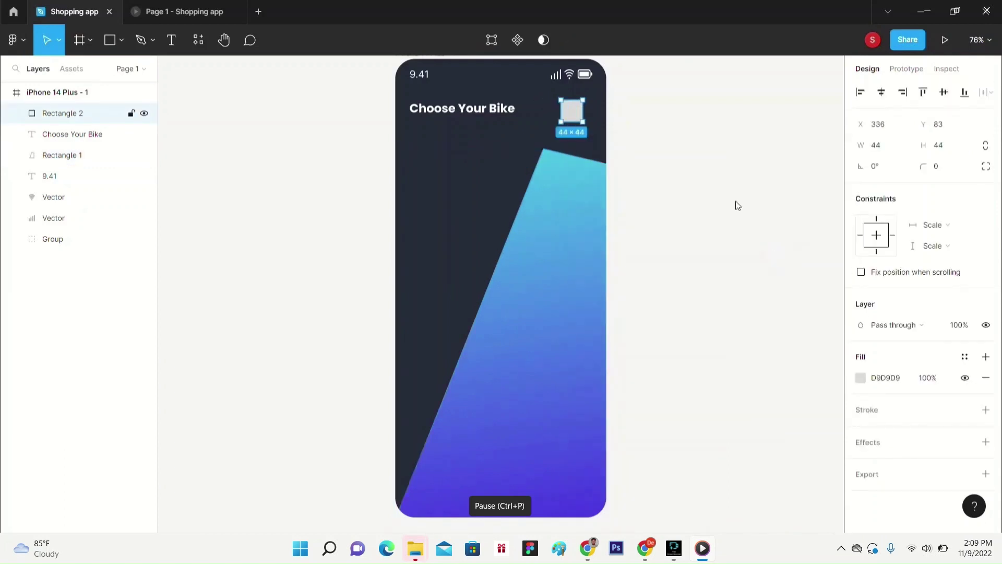
left_click(637, 137)
- Set the small gradient square's corner radius to 10
left_click(571, 111)
left_click(942, 166)
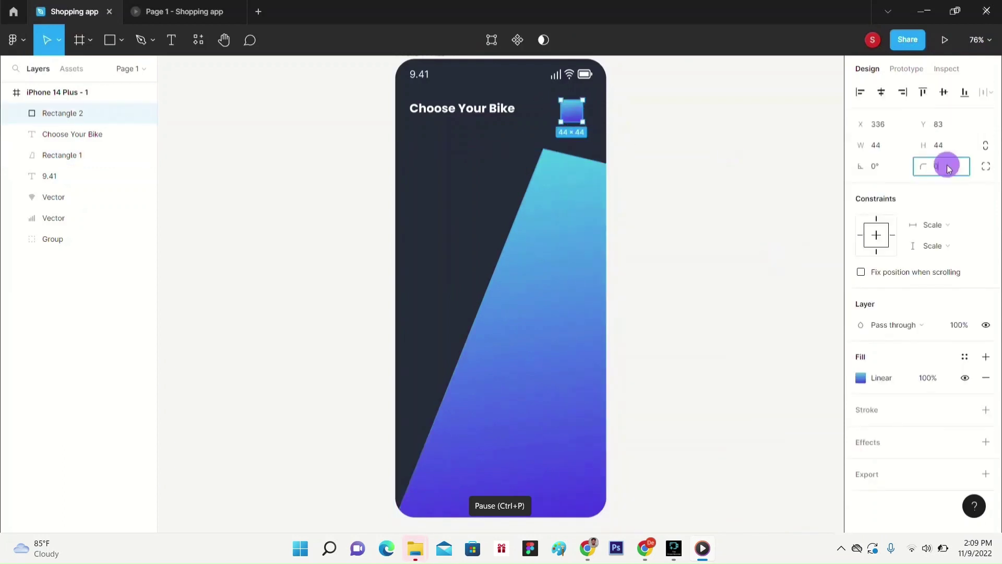
type("10")
key("Return")
left_click(674, 149)
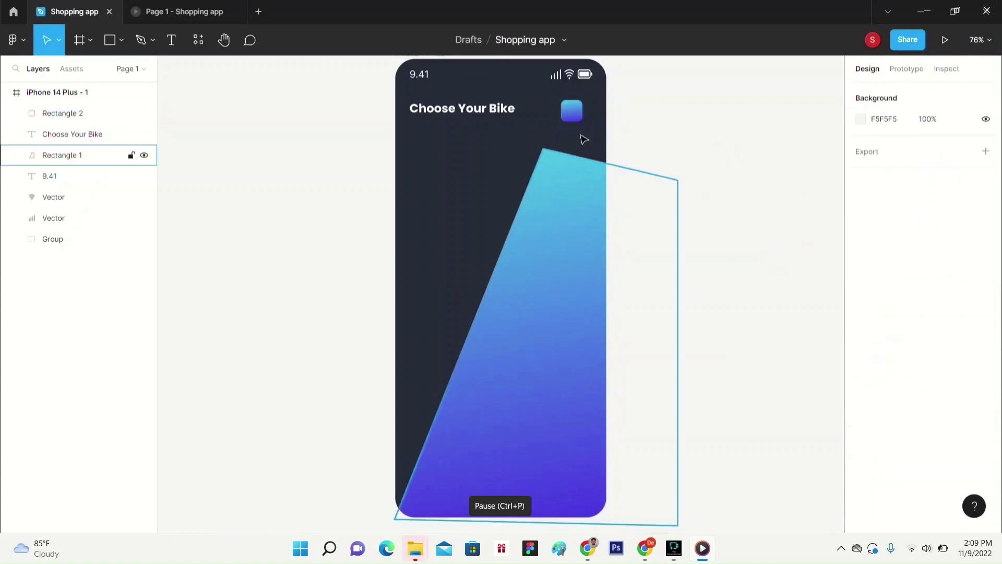
- Move the small square to X 356, right-aligned with the battery icon, and nudge it up level with the heading
left_click_drag(577, 111, 578, 111)
key("Right")
key("Right")
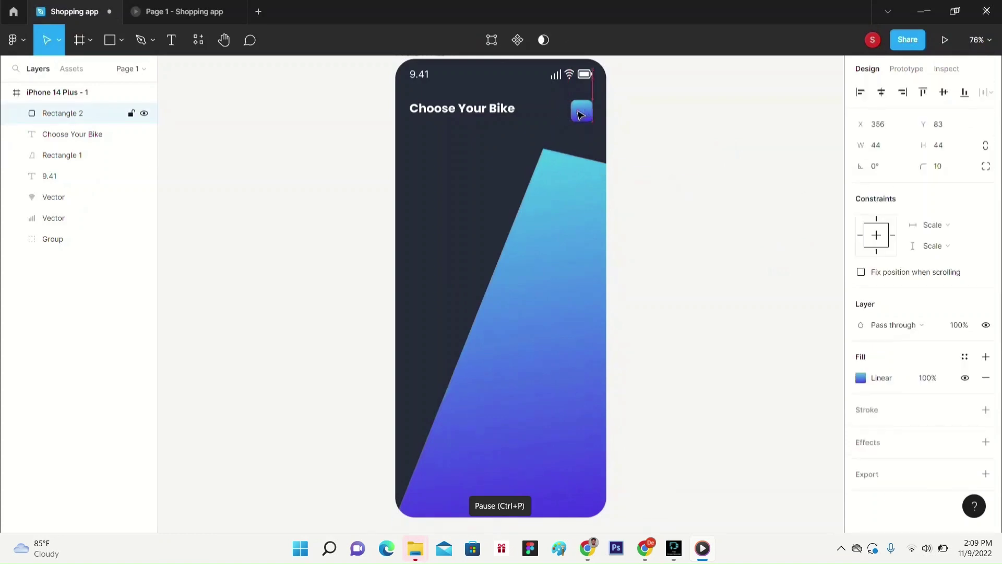
key("Up")
key("Up")
key("Up")
key("Up")
key("Up")
key("Up")
key("Up")
key("Up")
key("Up")
left_click(687, 114)
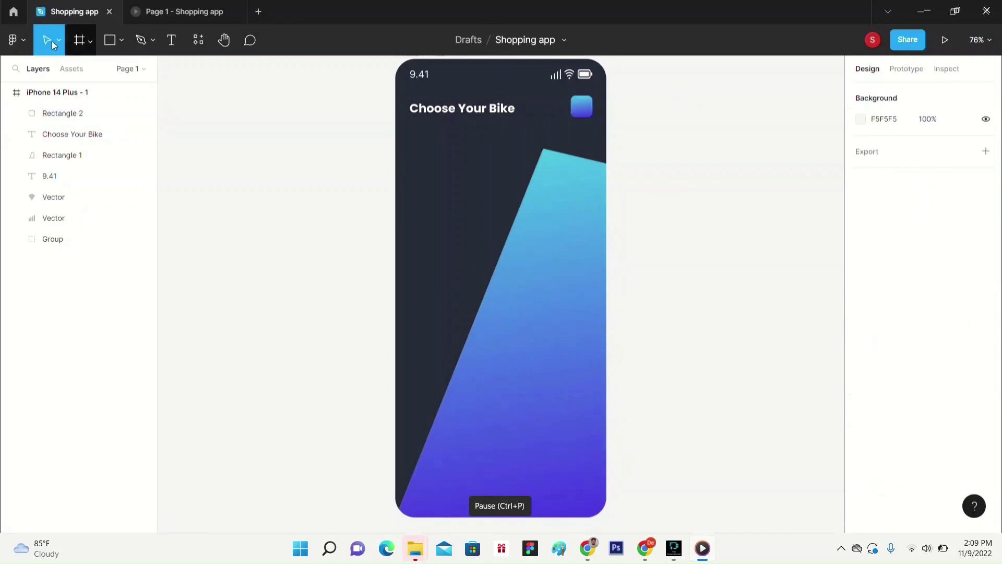
- Open the Iconify plugin and replace the previous icon query with a search for "search"
left_click(14, 39)
mouse_move(75, 224)
left_click(205, 235)
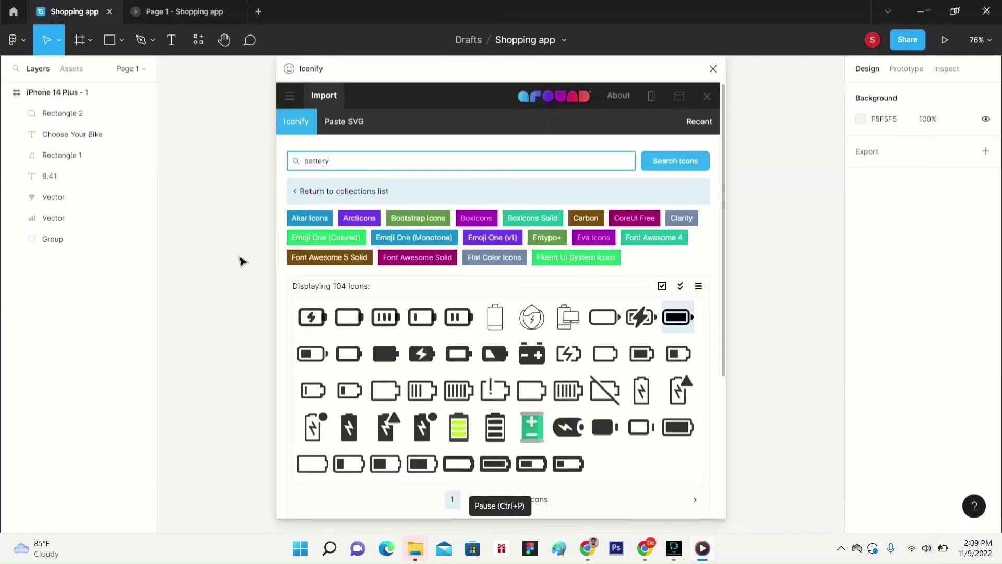
key("BackSpace")
key("BackSpace")
key("BackSpace")
key("BackSpace")
key("BackSpace")
key("BackSpace")
type("search")
key("Return")
- Import the akar-icons:search icon into the canvas and close the plugin
left_click(312, 335)
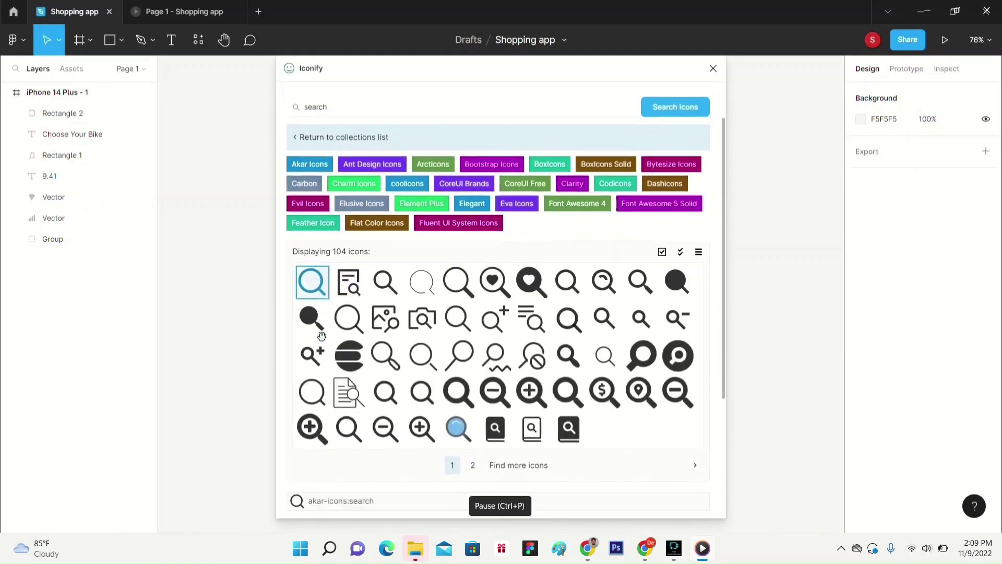
left_click(512, 497)
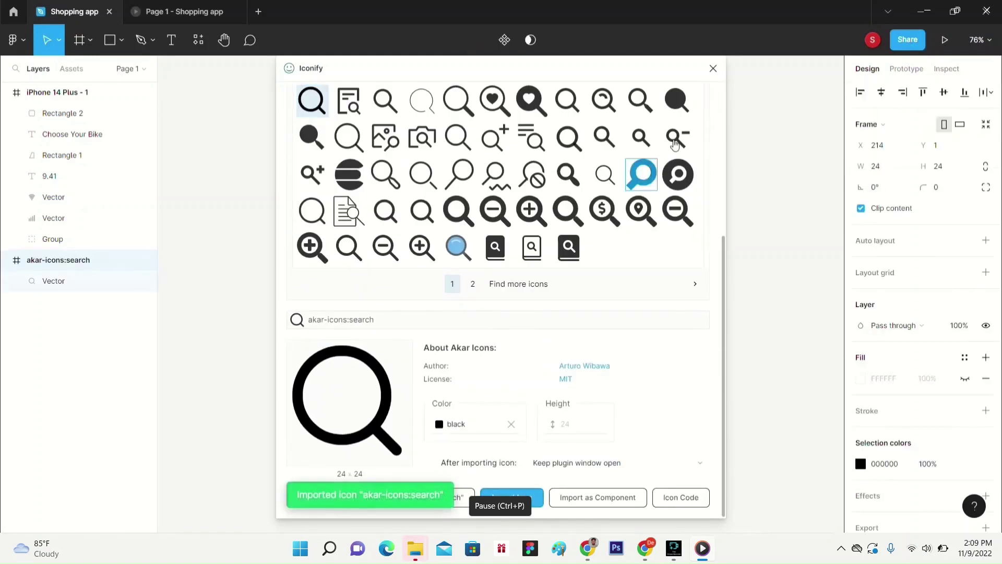
left_click(713, 68)
left_click(752, 370)
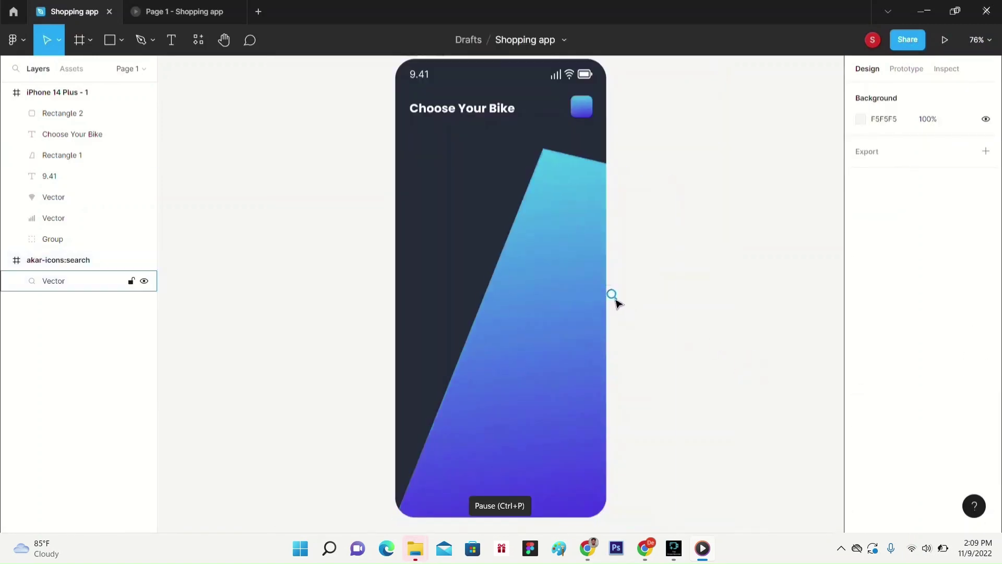
- Move the imported magnifier icon onto the small gradient square and delete its leftover empty frame
left_click_drag(614, 295, 587, 115)
left_click(611, 293)
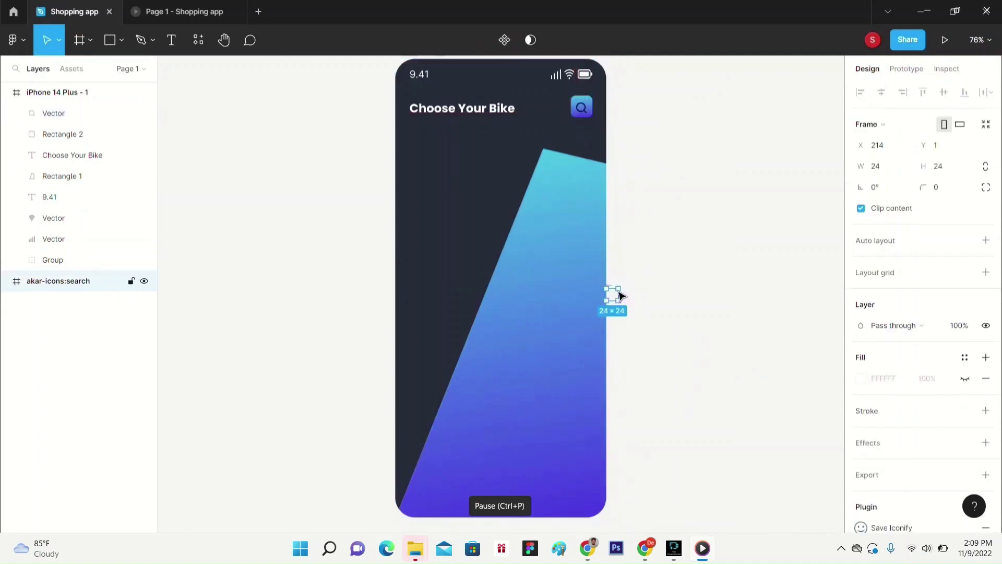
key("Delete")
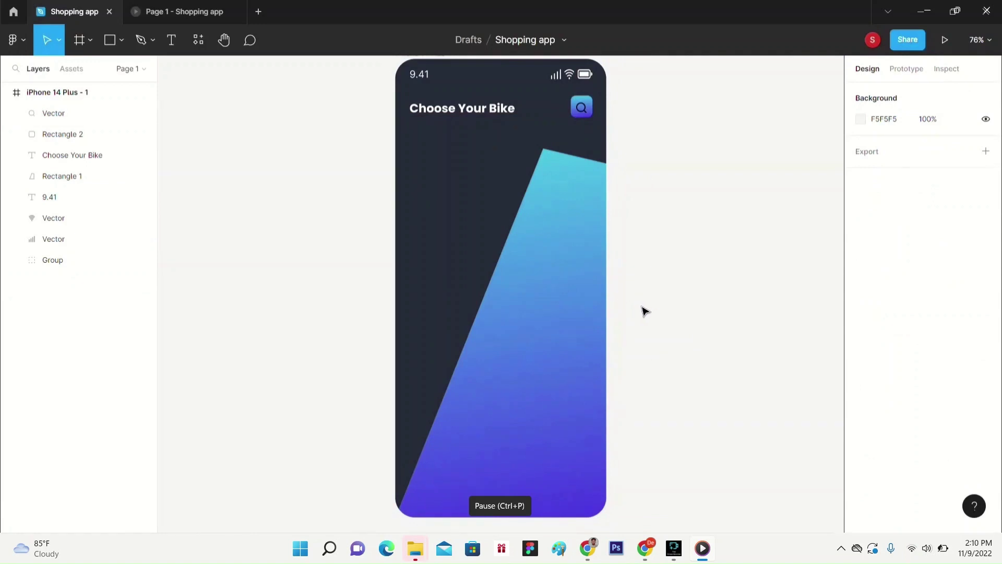
- Nudge the magnifier icon up to Y 86 so it sits centered on the gradient square
left_click(581, 107)
left_click(579, 121)
left_click(580, 112)
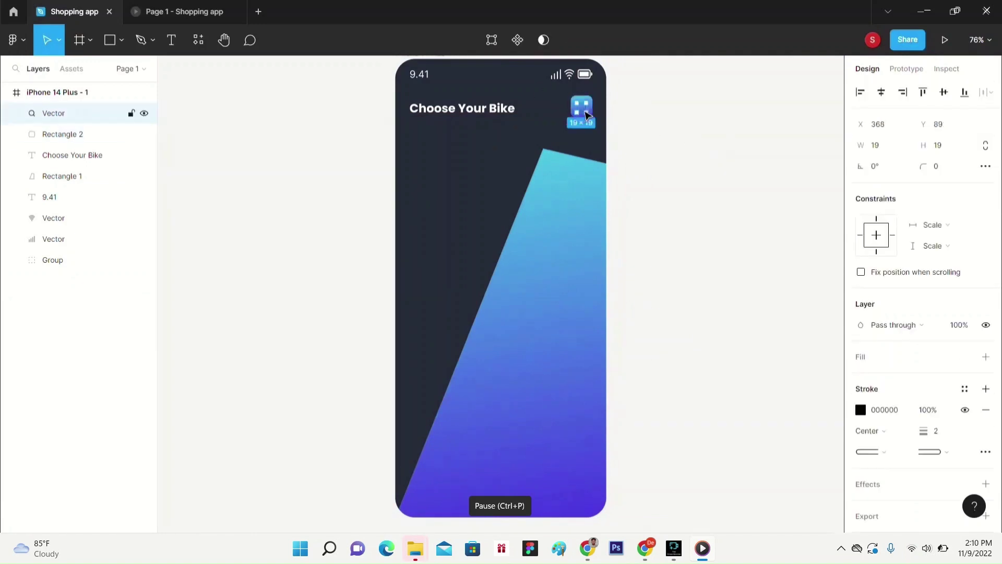
left_click(756, 167)
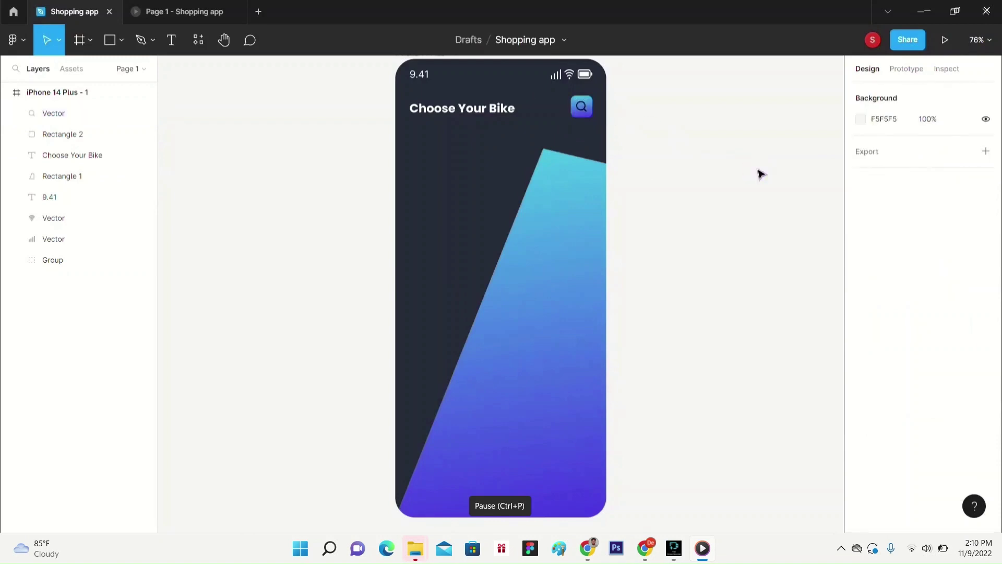
- Change the magnifier icon's stroke color to the near-white FFFDFD
left_click(581, 107)
left_click(861, 411)
left_click(690, 208)
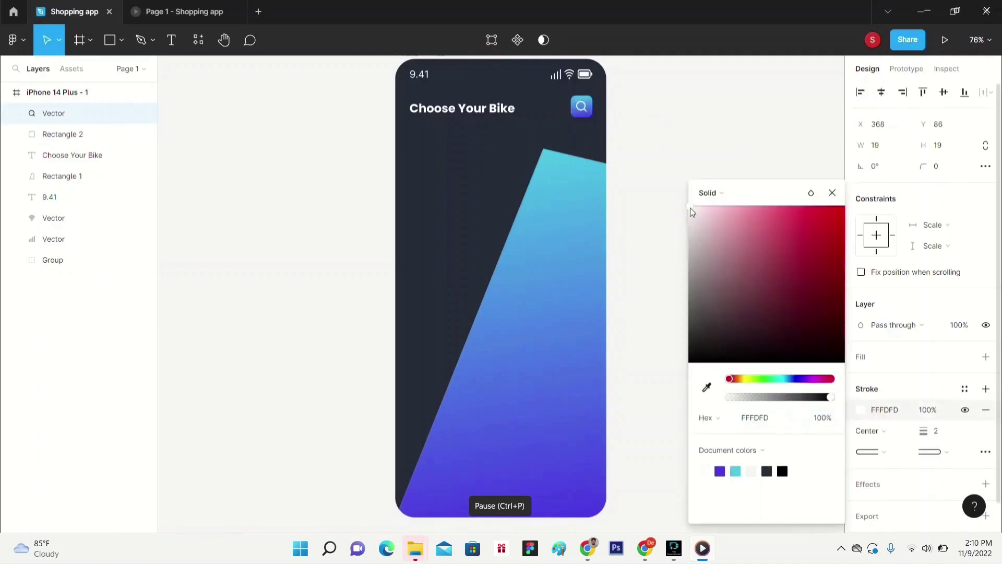
left_click(832, 194)
- Add a diagonal linear gradient stroke to the small gradient square, with its first color stop changed to white
left_click(612, 121)
left_click(590, 113)
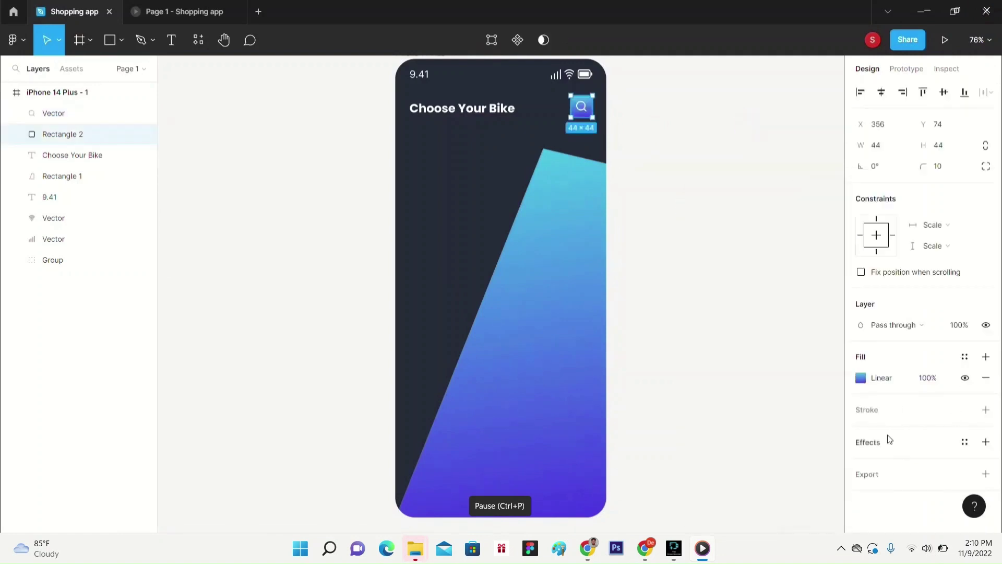
left_click(867, 411)
left_click(860, 431)
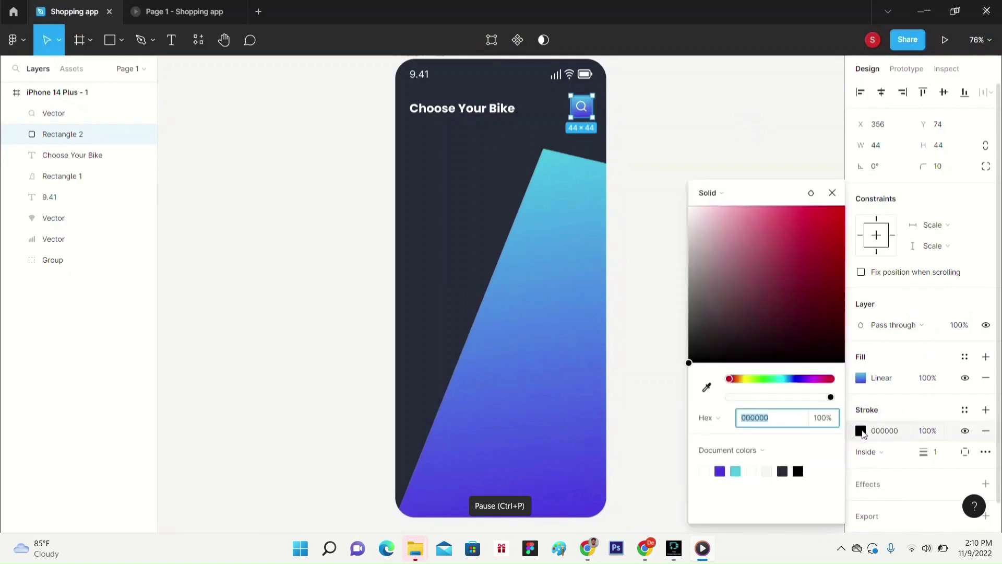
left_click(708, 192)
left_click(728, 206)
mouse_move(582, 96)
left_mouse_down()
mouse_move(574, 99)
mouse_move(594, 119)
left_mouse_up()
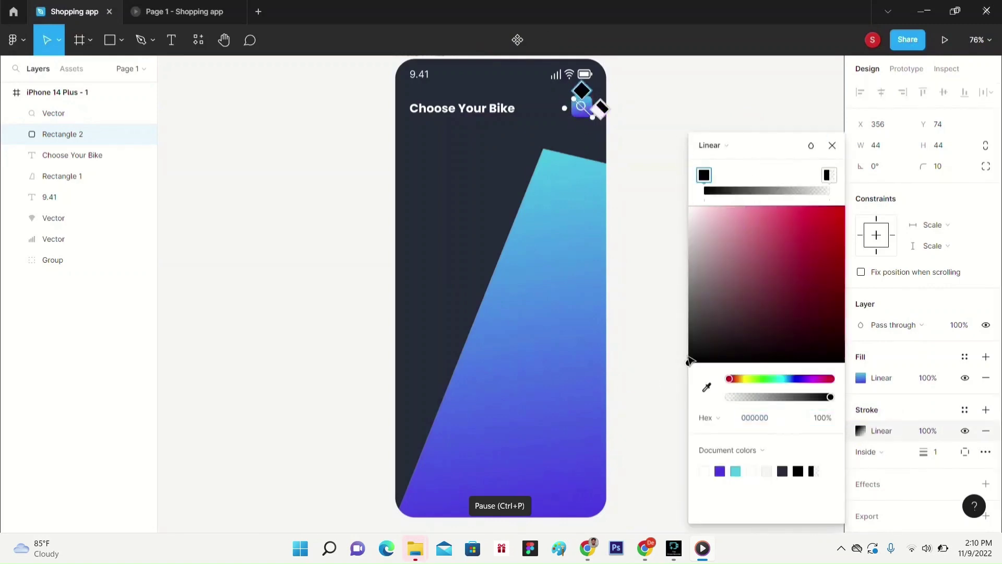
left_click_drag(689, 362, 660, 174)
left_click(833, 145)
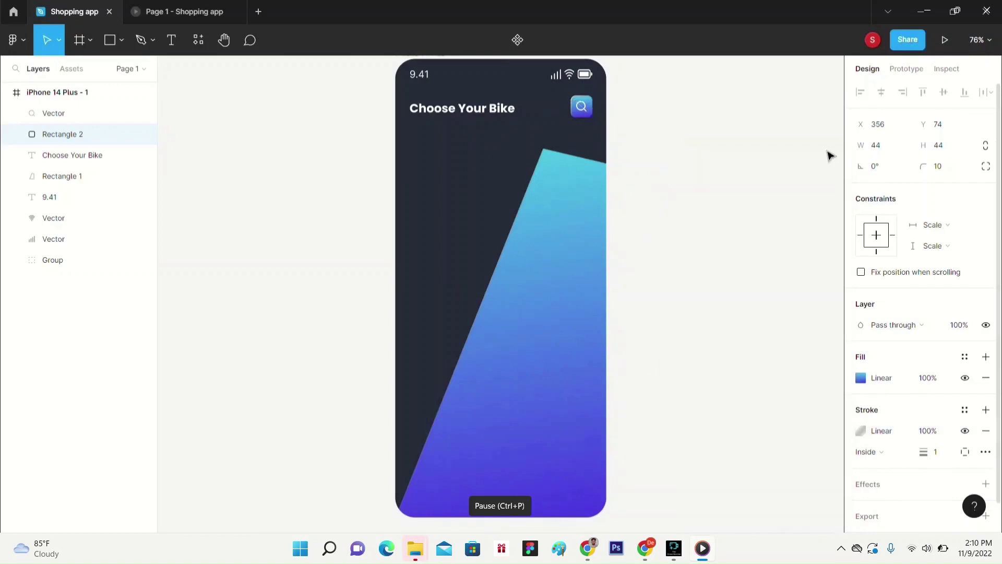
left_click(828, 155)
- Set the small gradient square's stroke thickness to 2
left_click(593, 115)
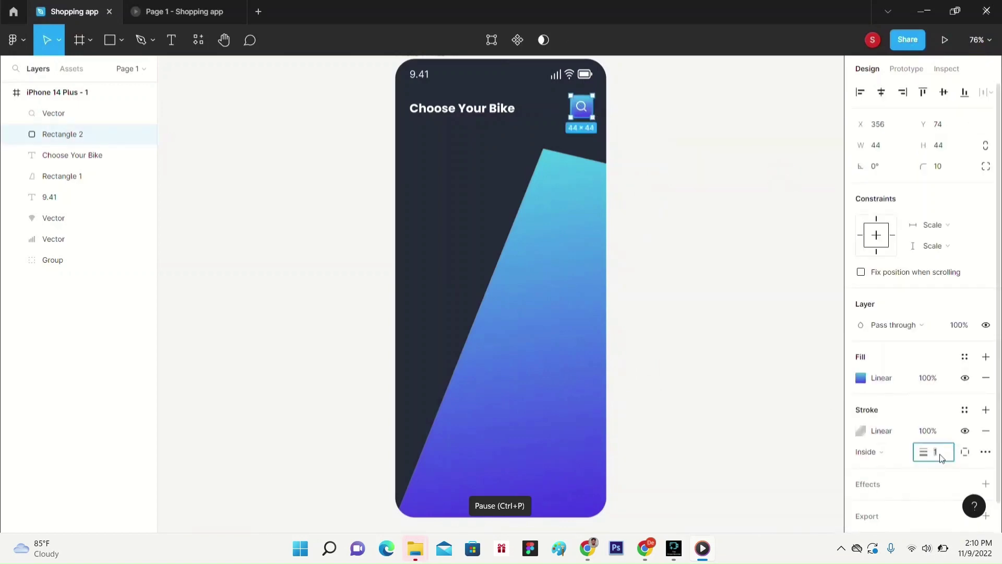
key("Return")
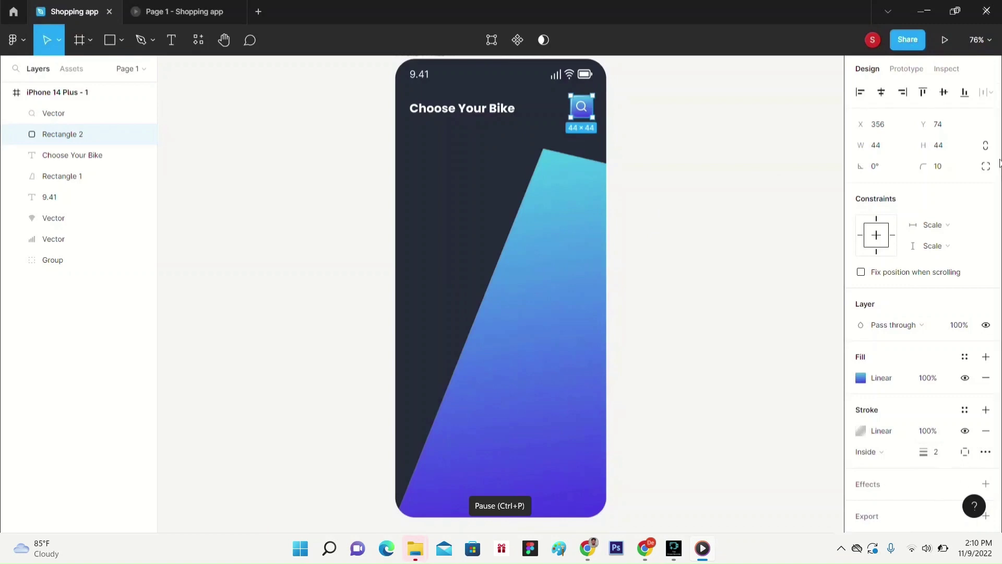
left_click(718, 187)
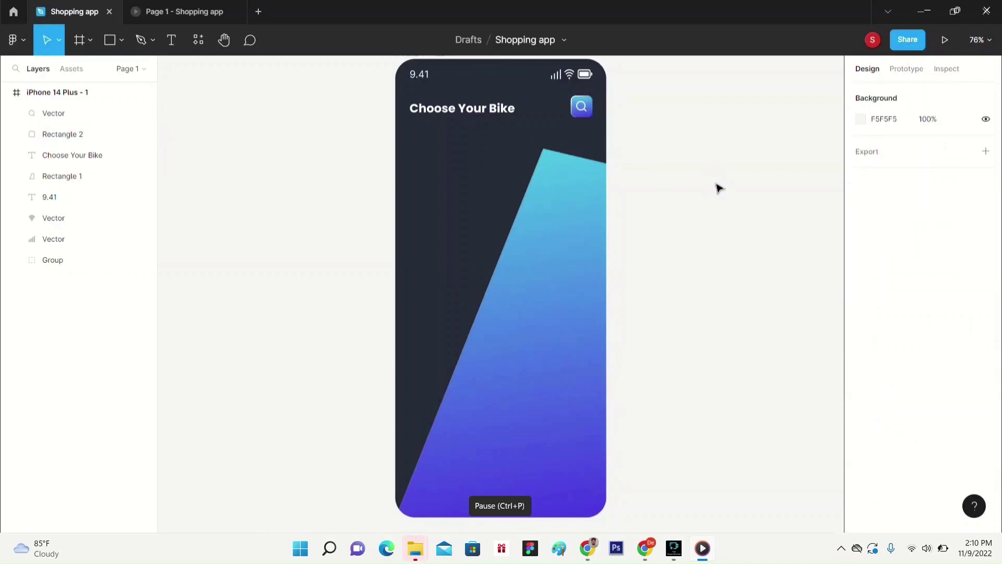
- Draw a card rectangle about 363 × 237 below the heading, ending in line with the search button's outer edge
left_click(120, 40)
left_click(125, 76)
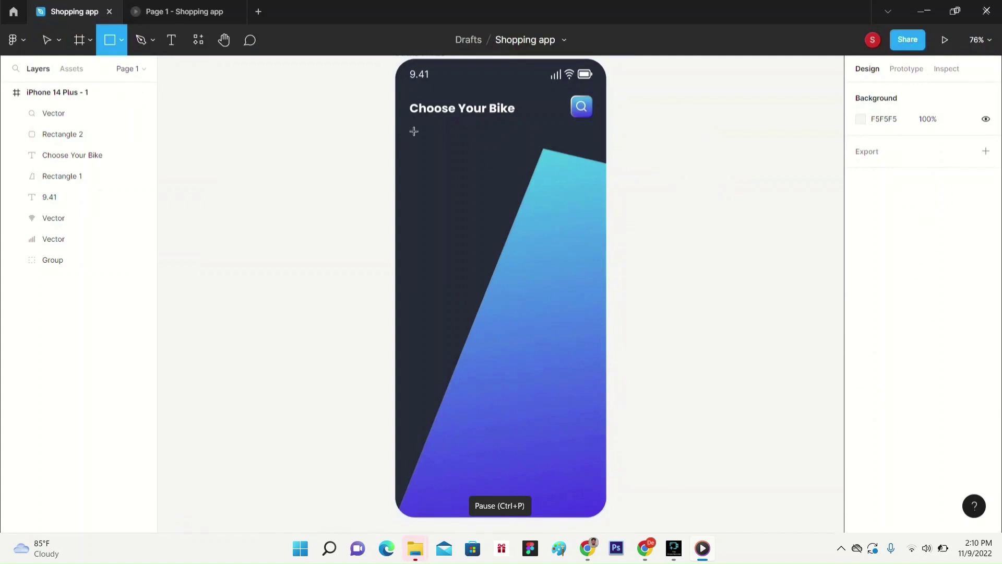
mouse_move(413, 138)
left_mouse_down()
mouse_move(426, 205)
mouse_move(487, 255)
mouse_move(593, 248)
left_mouse_up()
left_click(720, 249)
left_click(564, 237)
left_click_drag(506, 247, 511, 256)
left_click(650, 232)
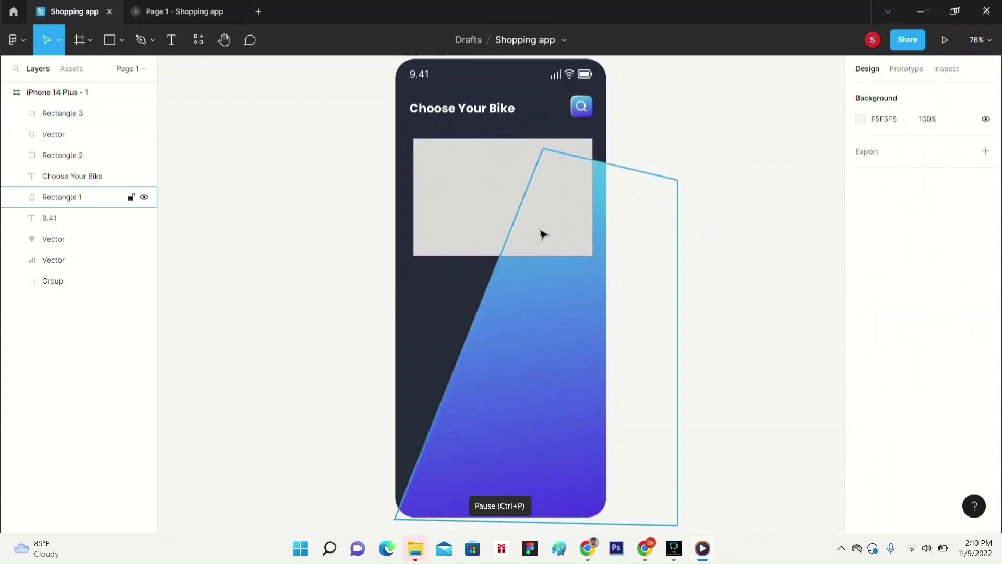
- Set the card rectangle's corner radius to 20
left_click(533, 228)
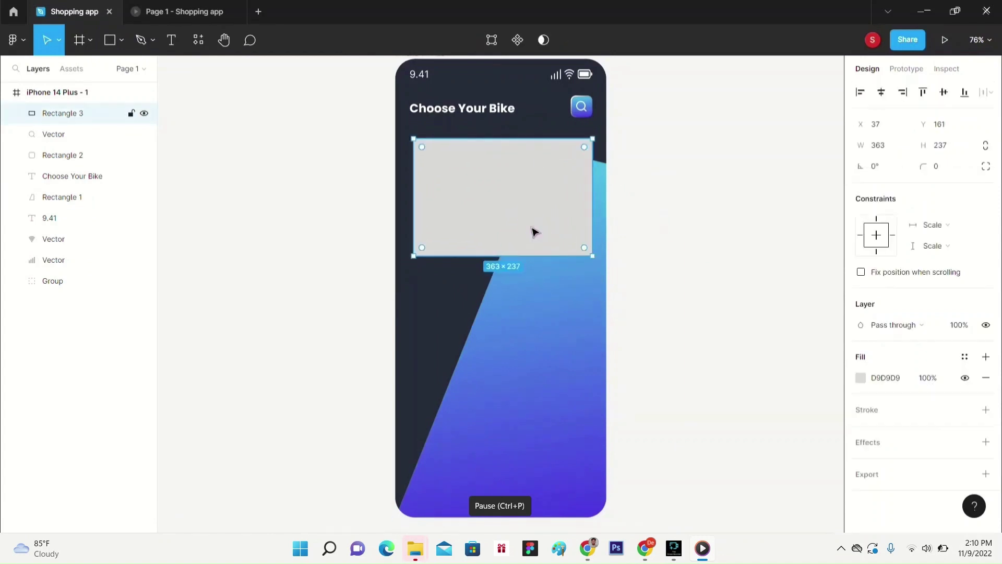
left_click(953, 170)
type("20")
key("Return")
left_click(722, 299)
- Edit the card's shape by raising its lower-right corner point so the bottom edge slants upward
left_click(517, 213)
double_click(541, 197)
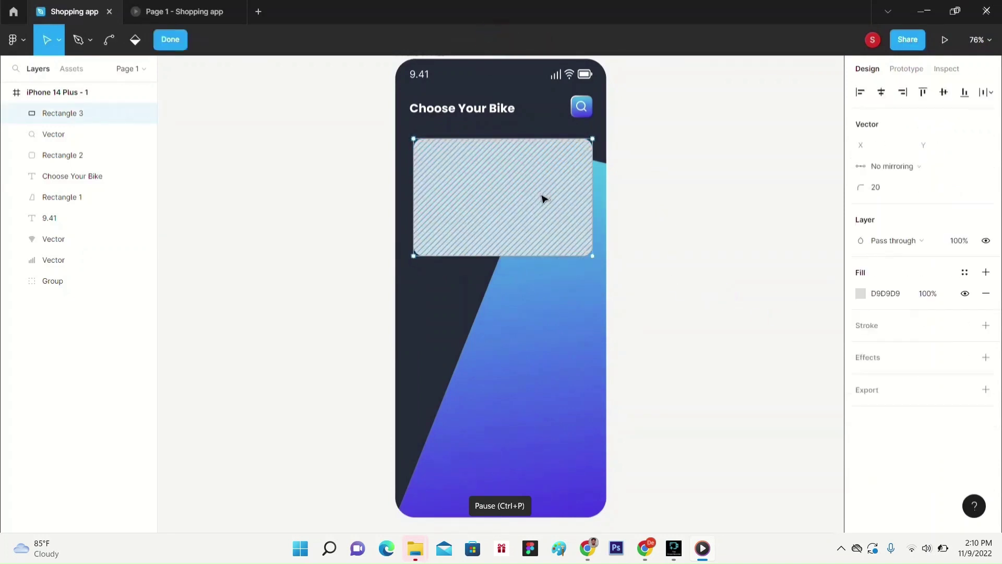
left_click_drag(592, 256, 595, 236)
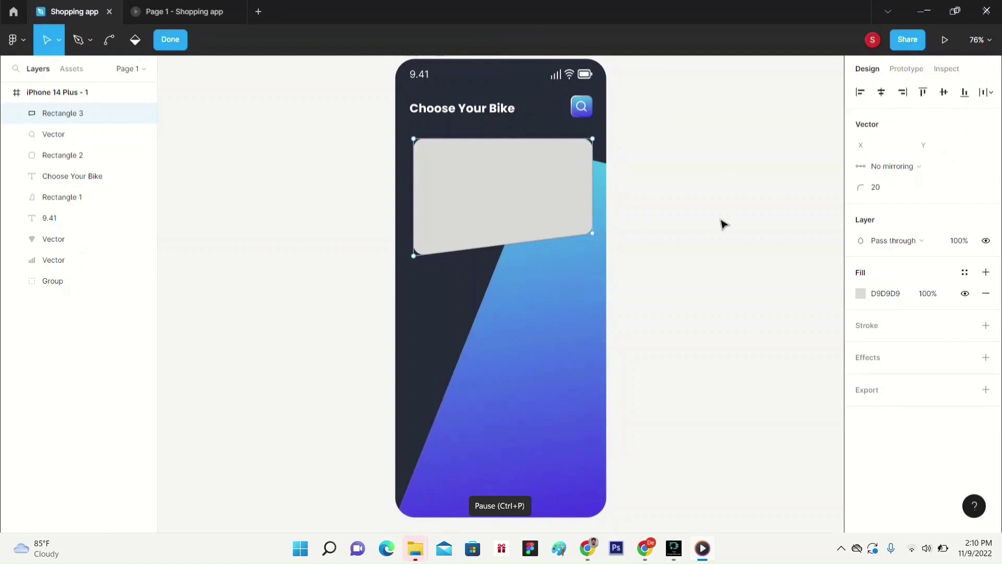
double_click(721, 220)
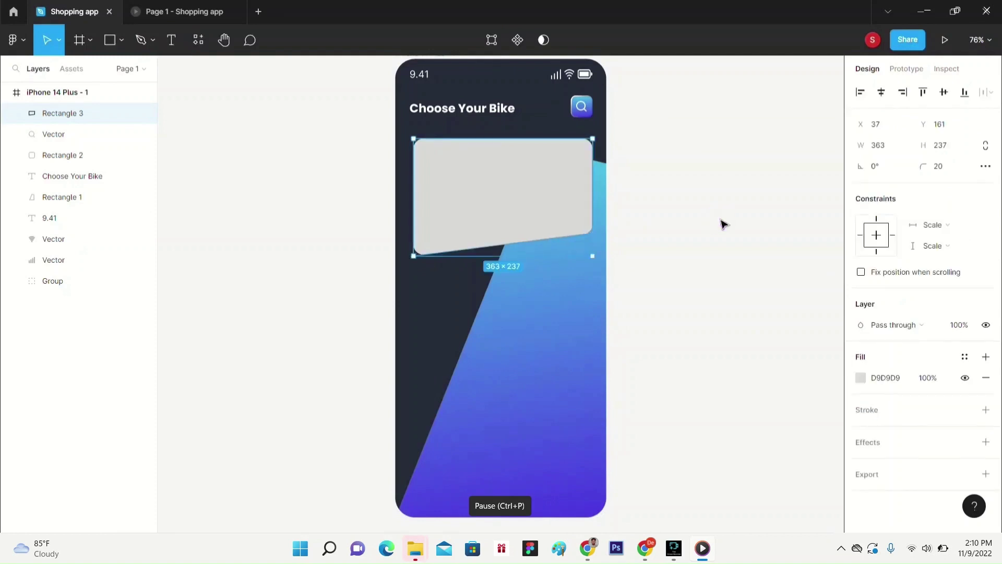
left_click(723, 223)
- Change the card's fill to a linear gradient running diagonally from its upper-left corner toward the lower right
left_click(519, 183)
left_click(861, 378)
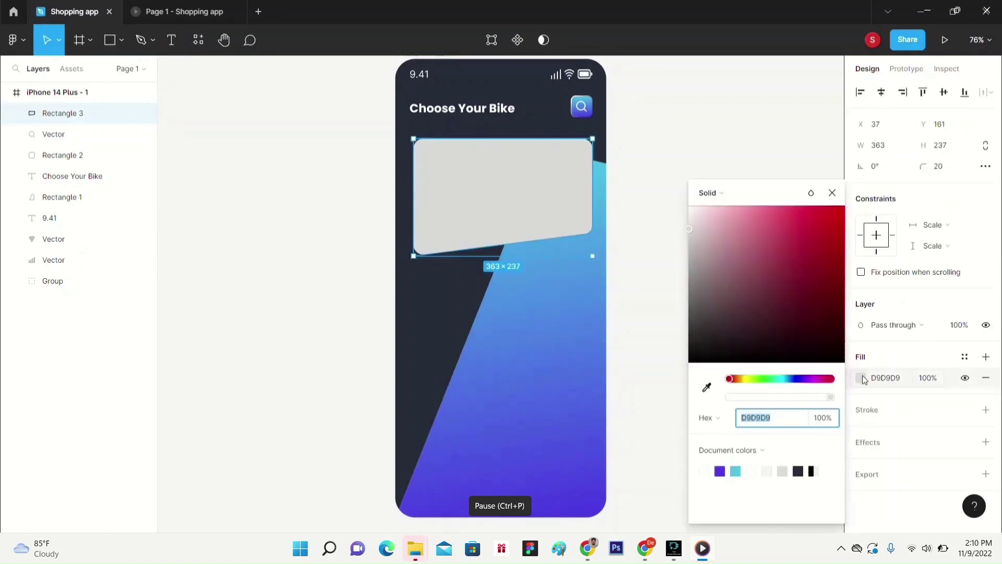
left_click(720, 193)
left_click(744, 206)
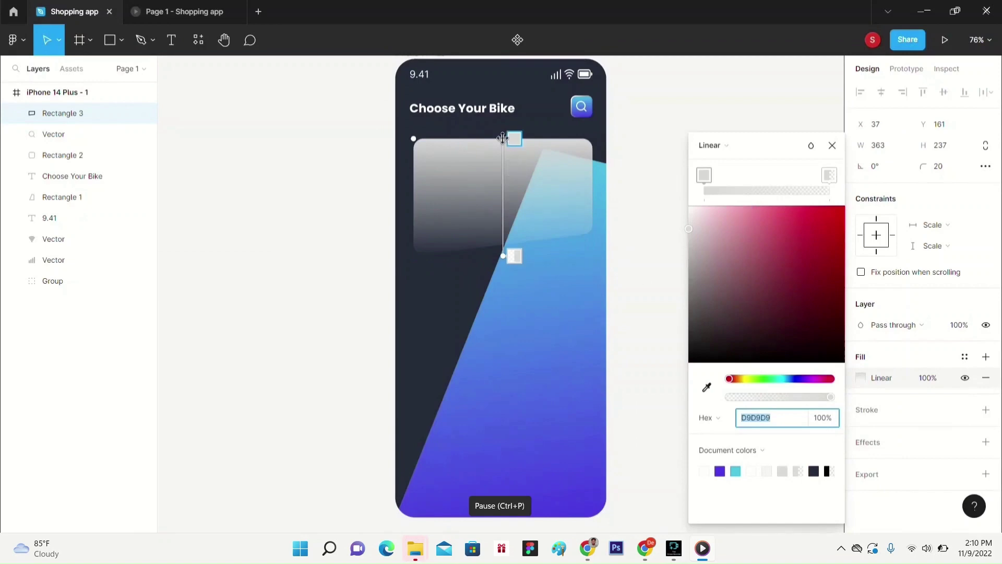
left_click_drag(504, 139, 422, 142)
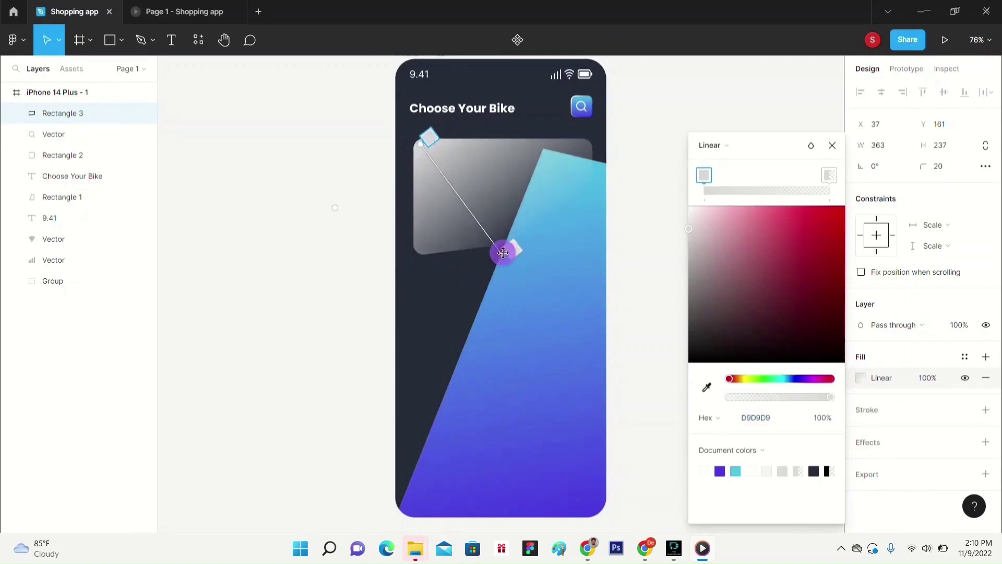
left_click_drag(507, 252, 524, 238)
left_click_drag(420, 143, 413, 141)
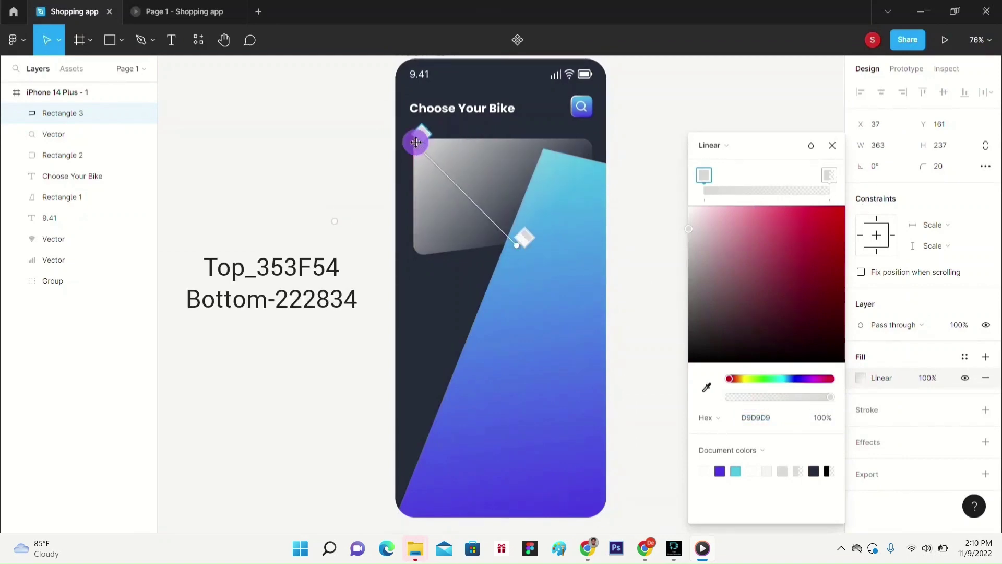
- Set the first color stop of the card's gradient to 353F54
left_click(772, 419)
key("BackSpace")
type("35")
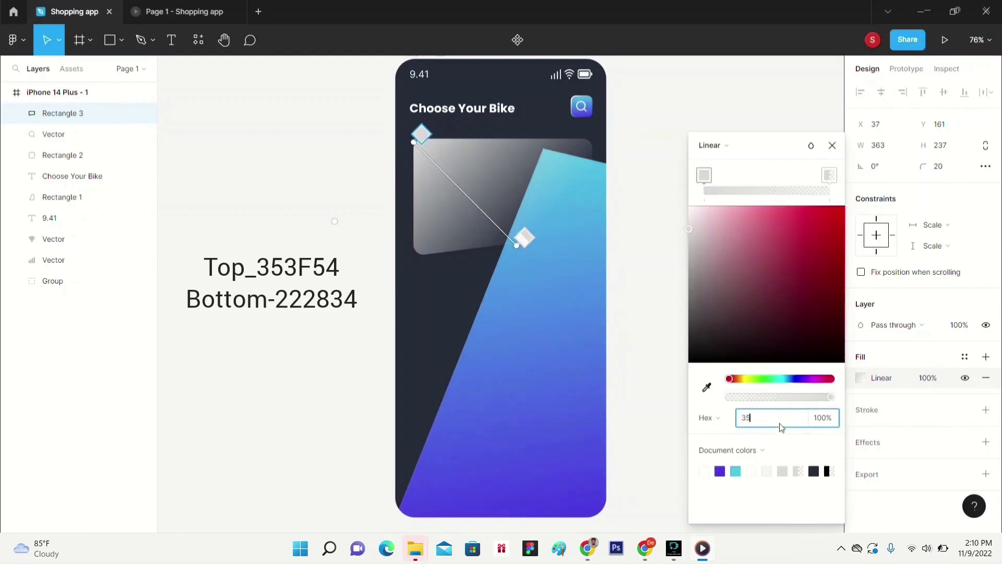
type("3F54")
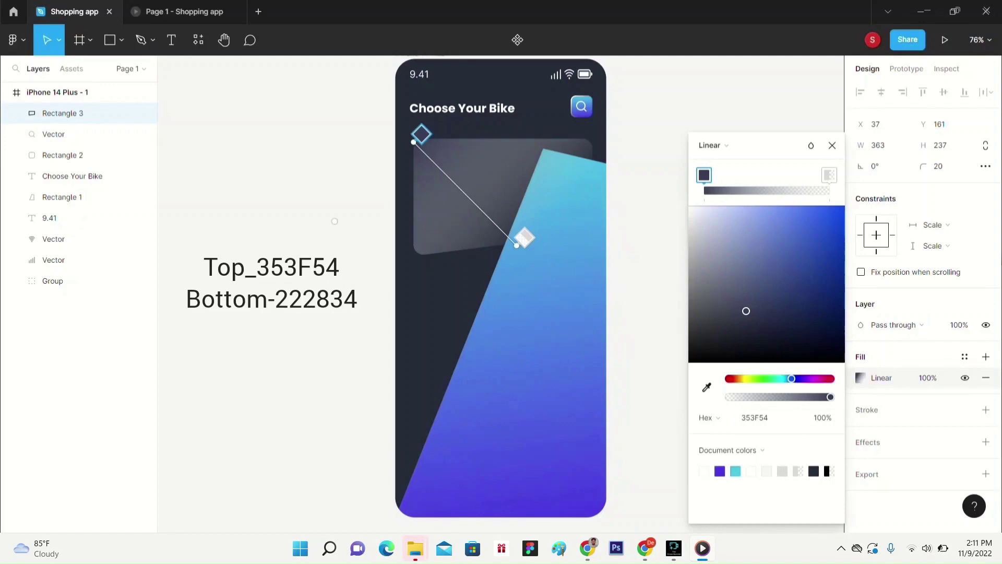
- Set the end stop of the card's gradient to 222834 at 100% opacity
left_click(829, 179)
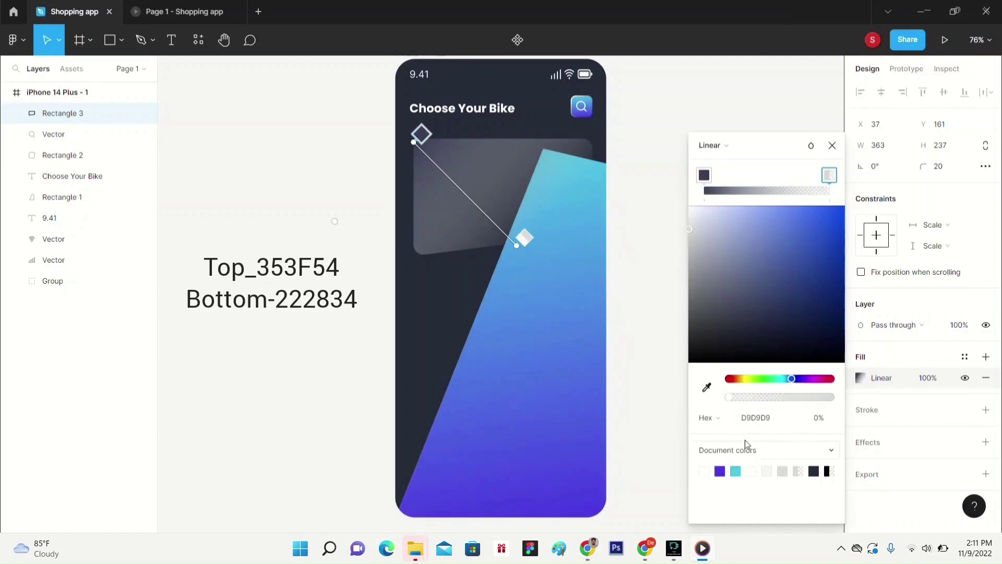
left_click(778, 423)
key("BackSpace")
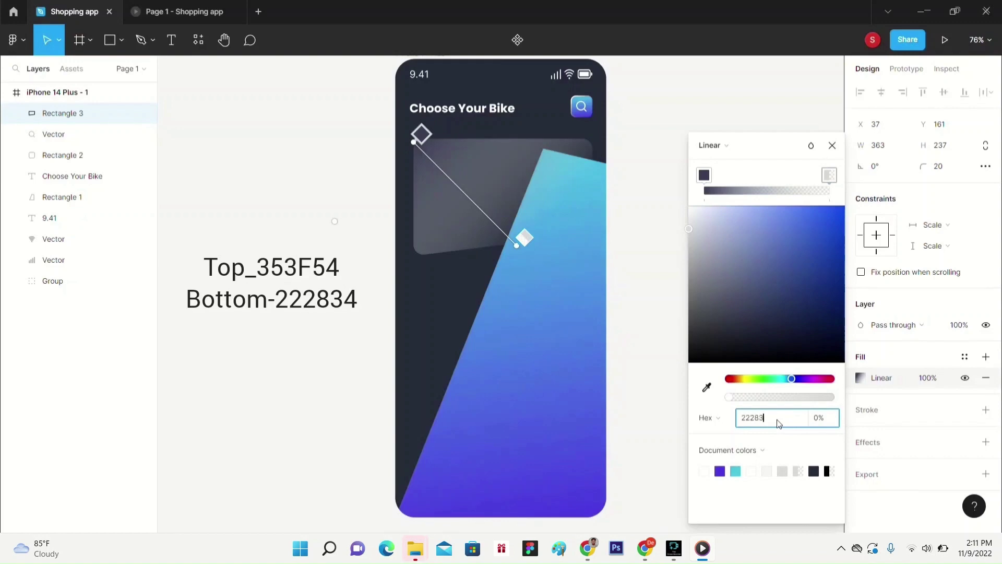
type("222834")
key("Return")
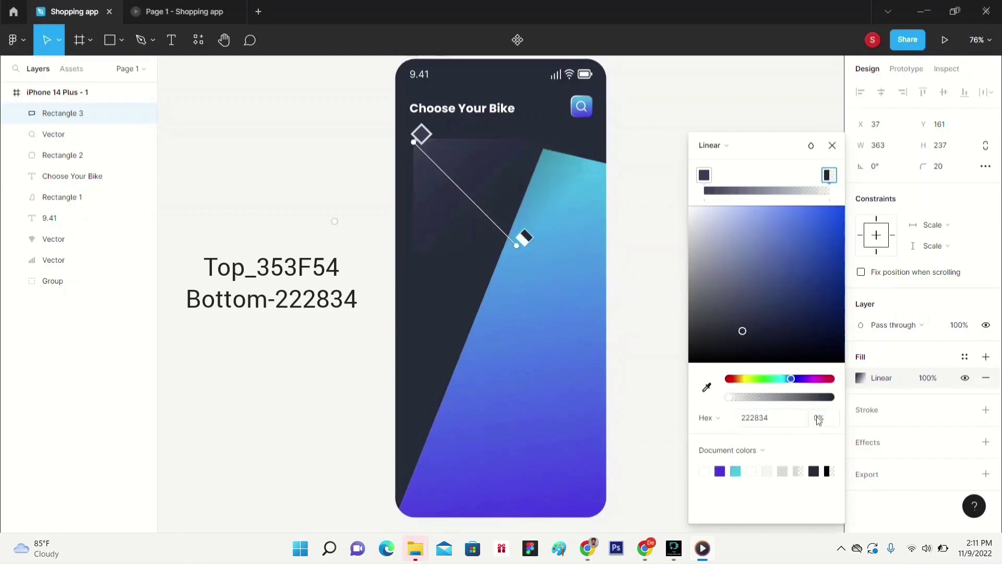
left_click(820, 418)
type("100")
key("Return")
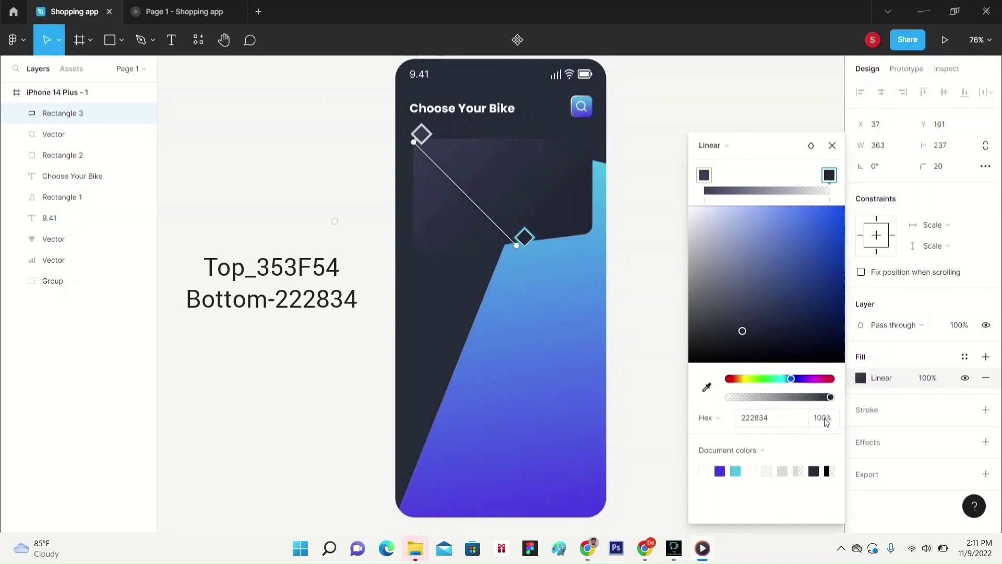
left_click(832, 144)
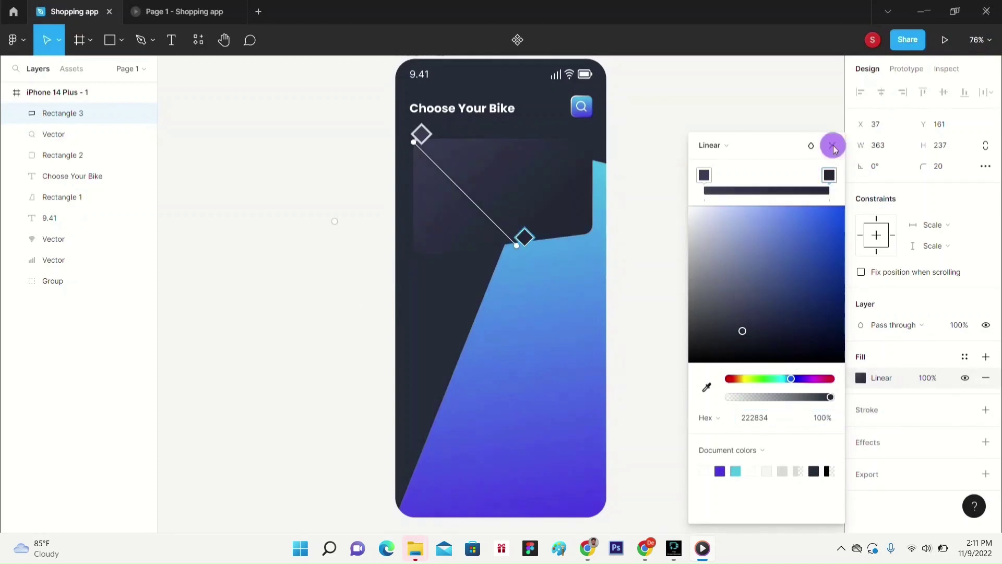
left_click(721, 233)
- Add a linear gradient stroke to the card, running diagonally from its upper-left corner to its lower-right corner
left_click(60, 113)
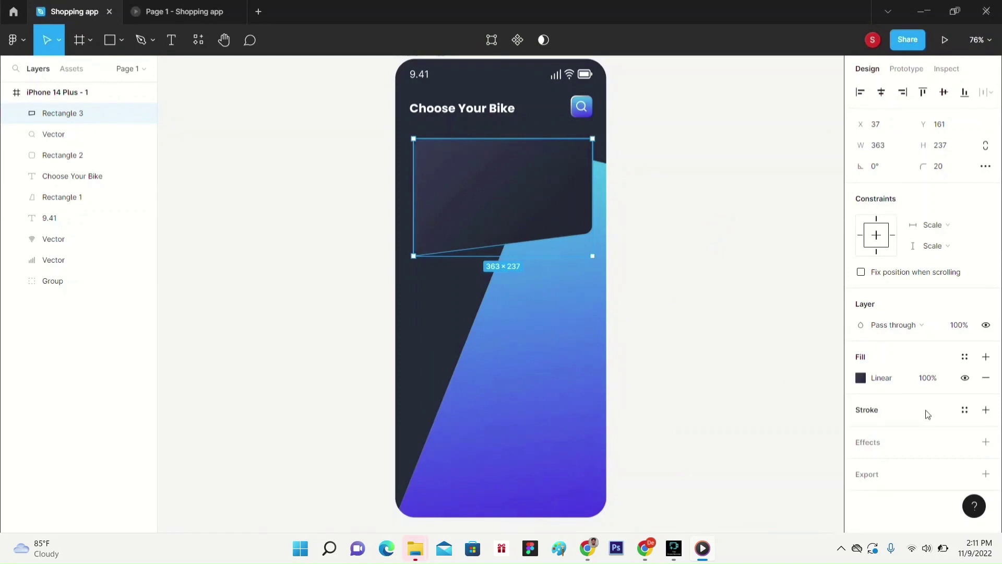
left_click(876, 416)
left_click(861, 431)
left_click(707, 193)
left_click(723, 208)
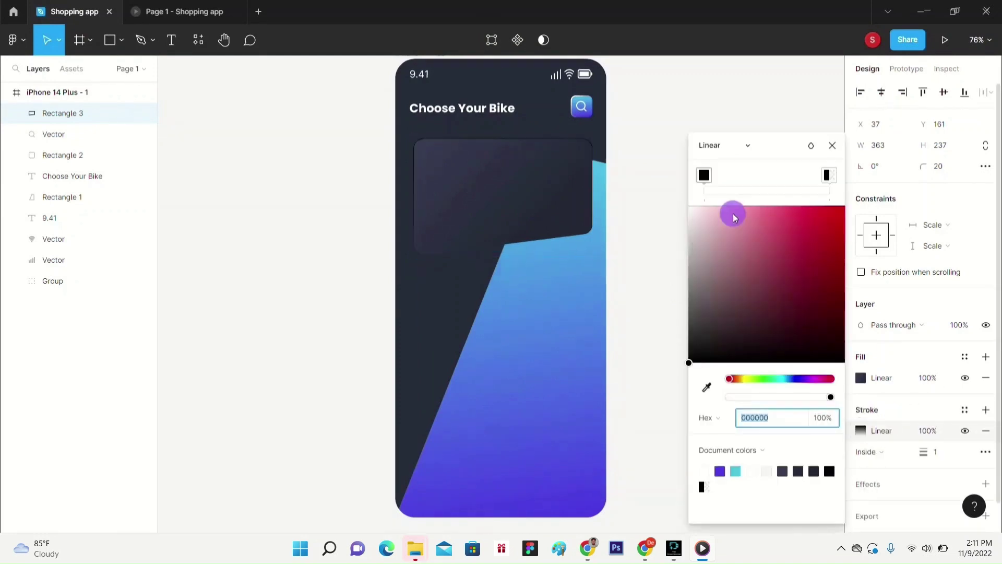
left_click_drag(504, 255, 593, 235)
left_click_drag(503, 138, 414, 138)
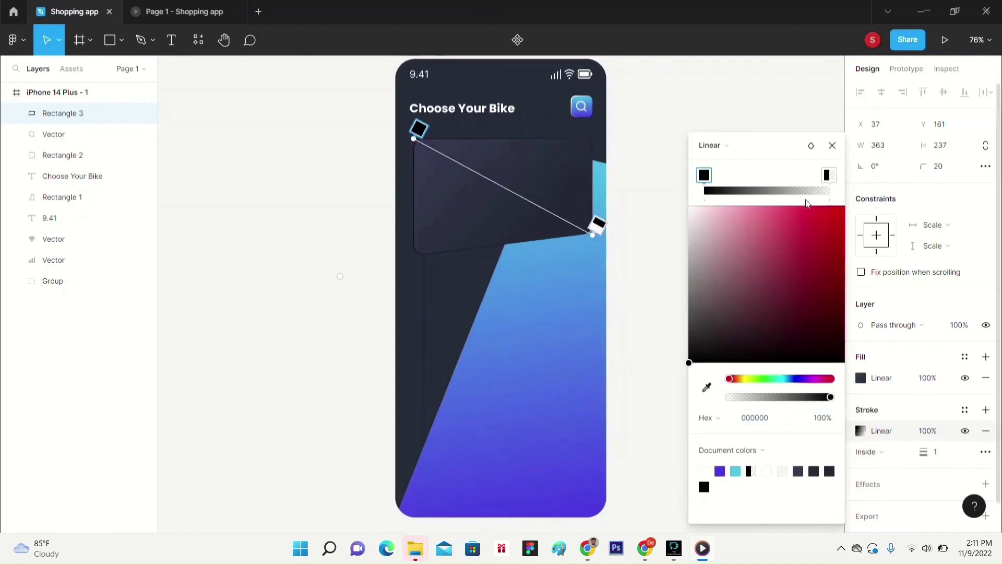
- Set the first color stop of the card's stroke gradient to FFFFFF and the stroke opacity to 20%
left_click(689, 364)
left_click_drag(689, 364, 689, 165)
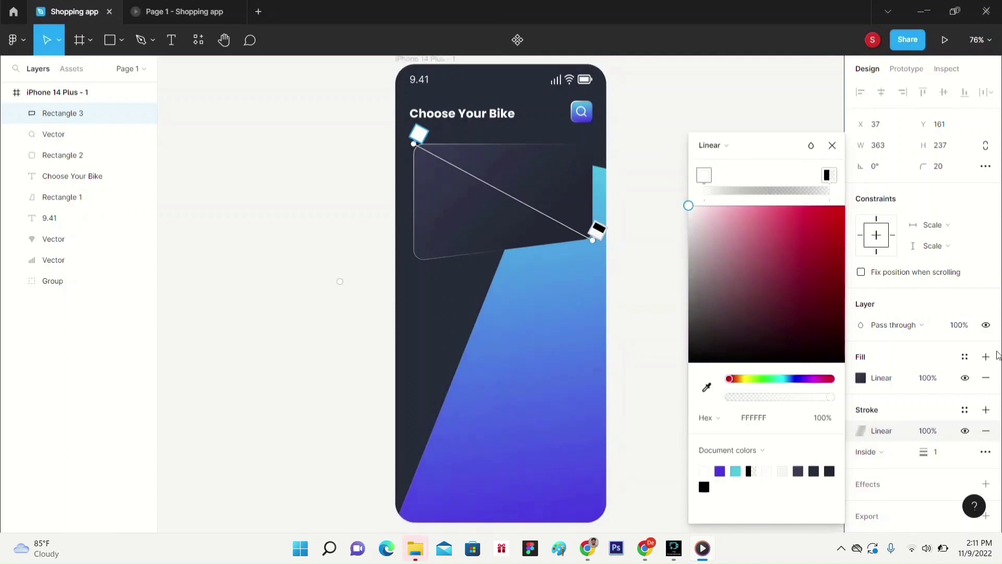
left_click(935, 433)
key("Return")
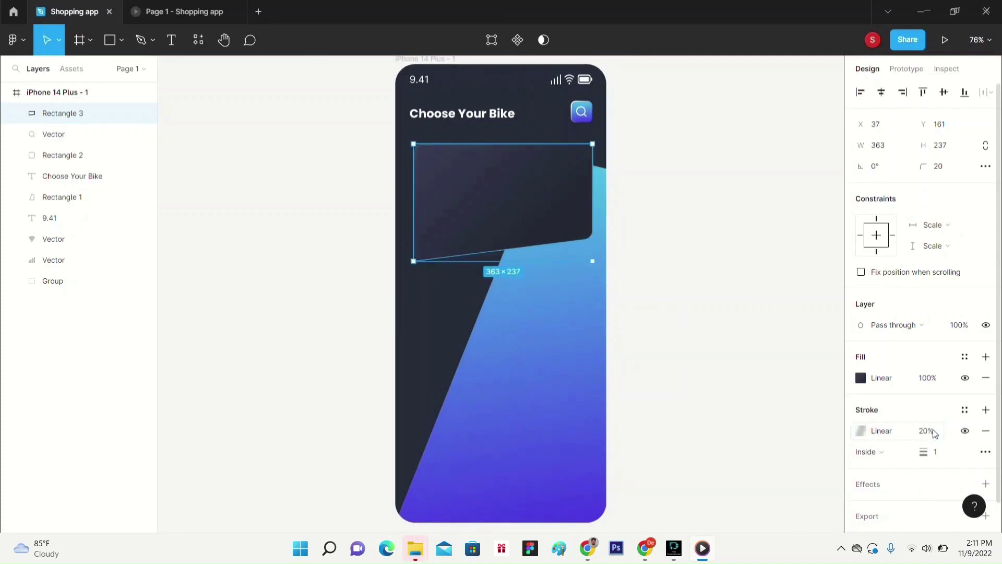
- Add a background blur effect to the card with a blur of 100
scroll(932, 429, "down", 2)
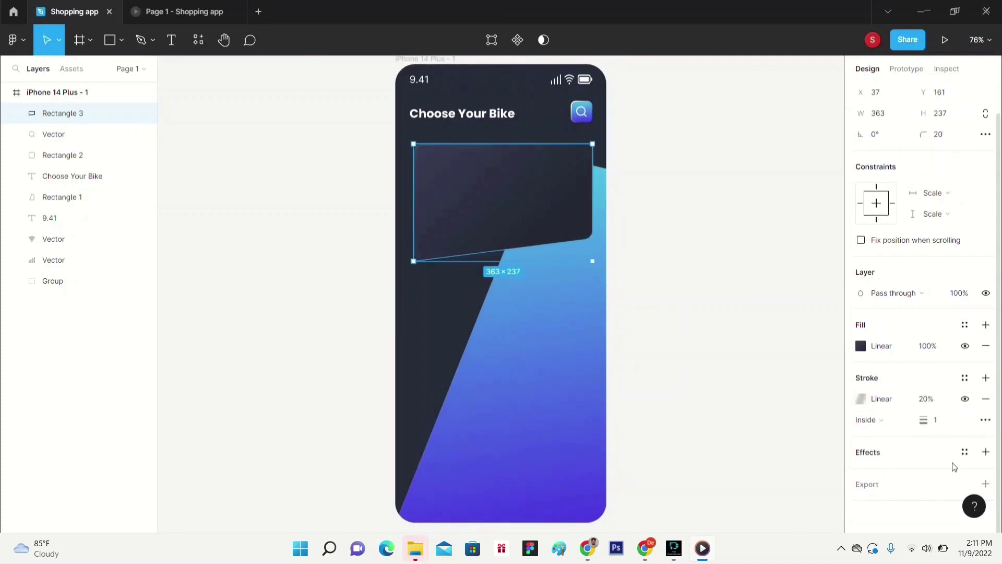
left_click(985, 452)
left_click(935, 472)
left_click(925, 508)
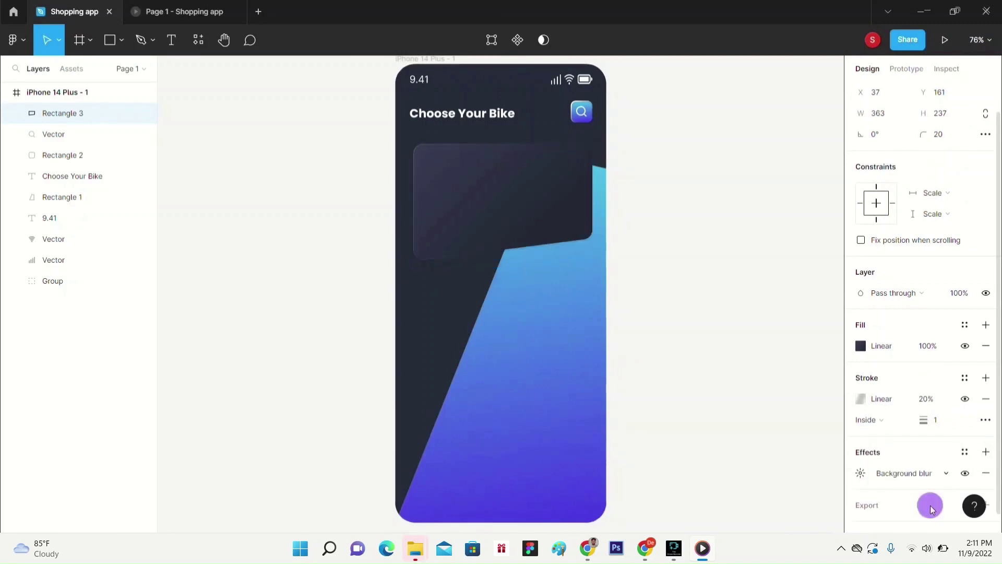
left_click(860, 473)
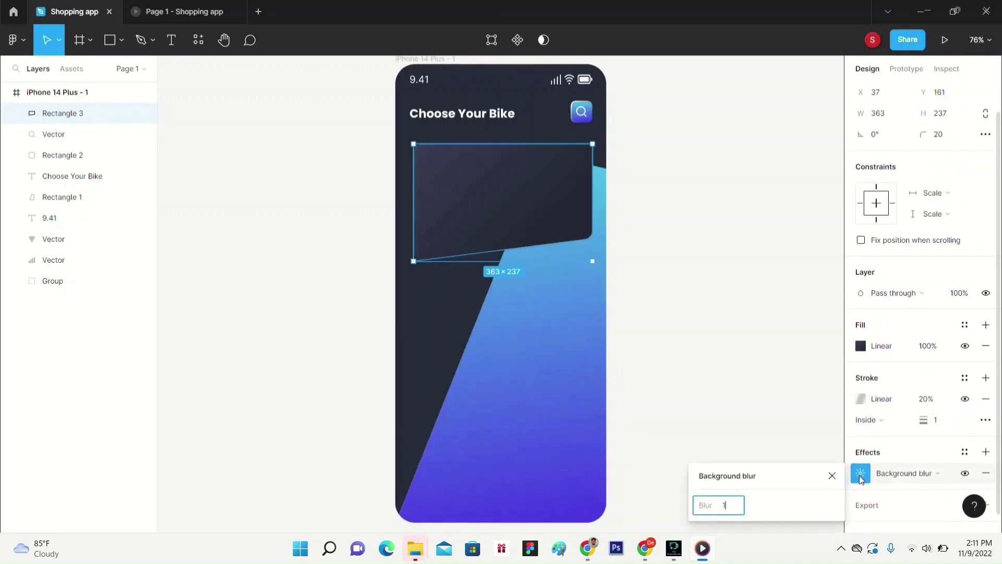
type("100")
key("Return")
left_click(778, 371)
left_click(524, 191)
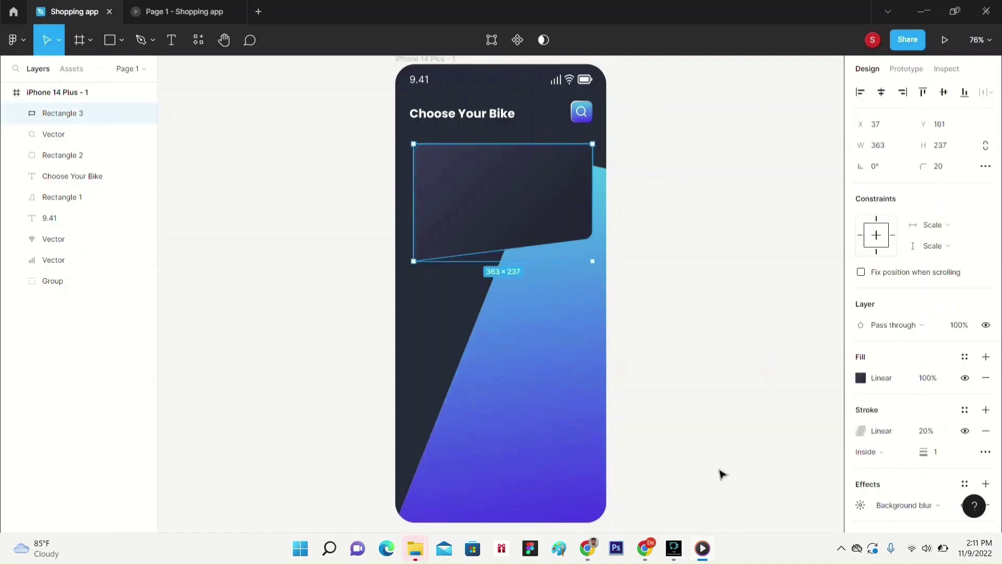
- Raise the card's stroke opacity to 100%
scroll(951, 406, "down", 2)
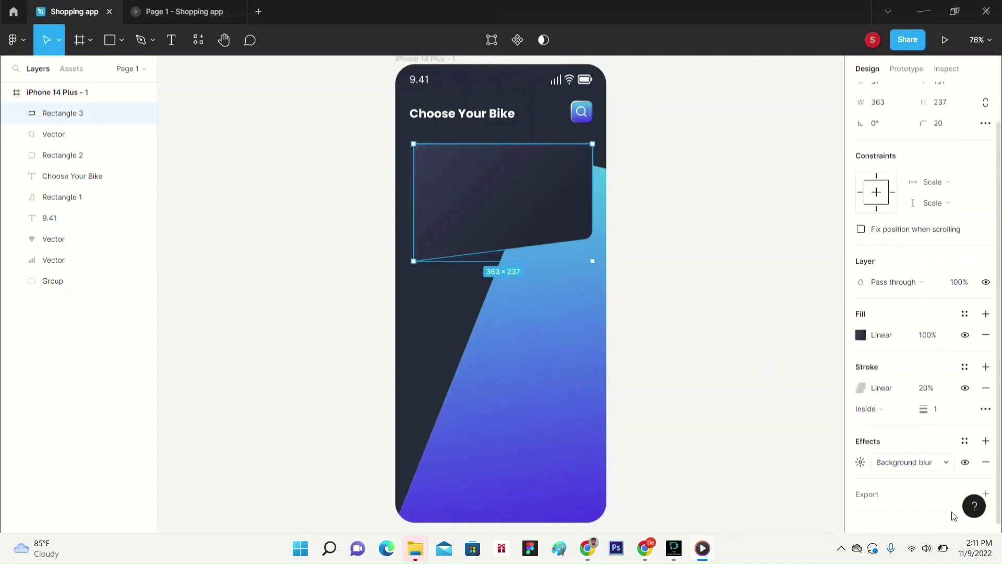
left_click(926, 377)
type("100")
key("Return")
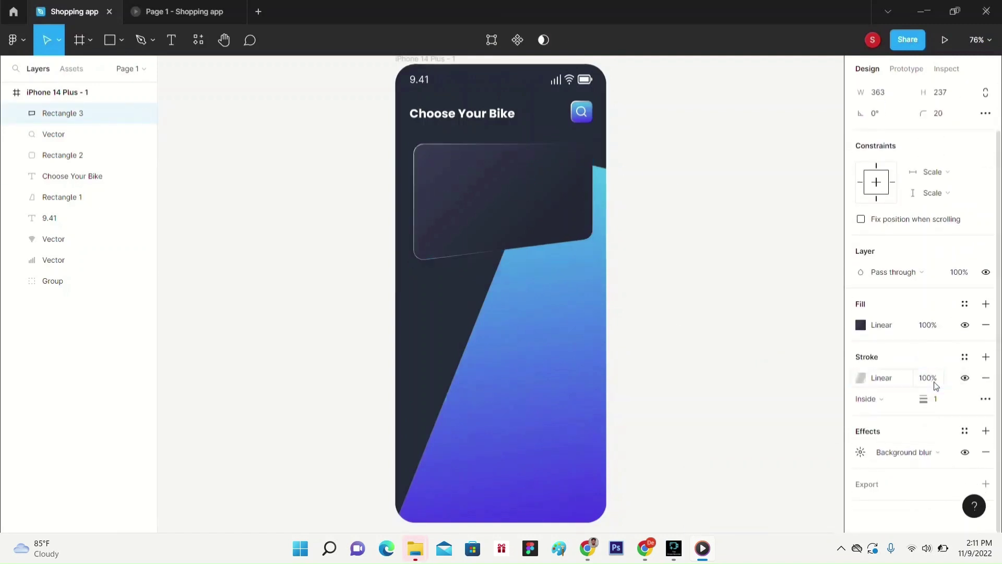
left_click(757, 363)
left_click(490, 188)
scroll(913, 448, "down", 2)
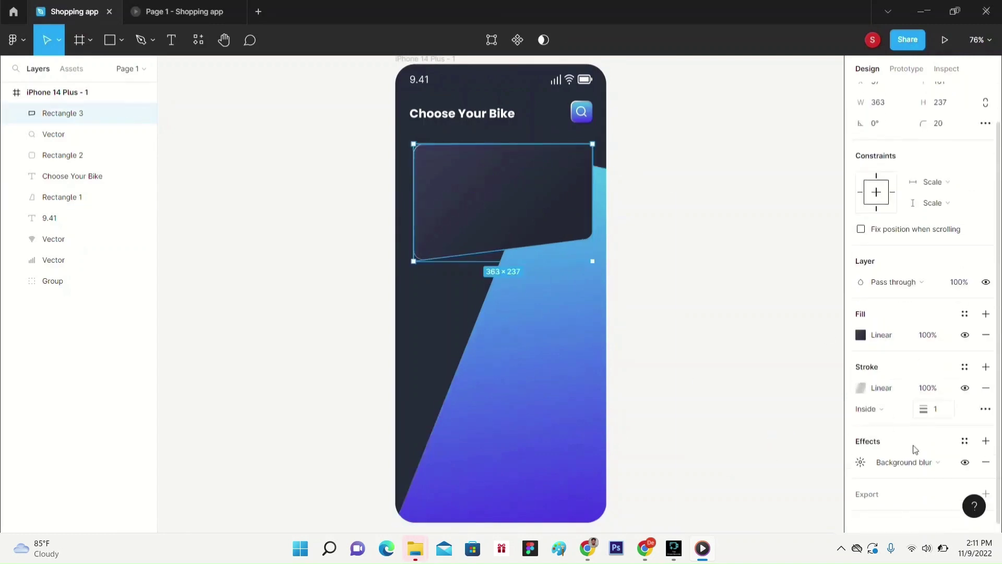
- Try a background blur of 1000 on the card
left_click(949, 454)
left_click(949, 453)
left_click(861, 453)
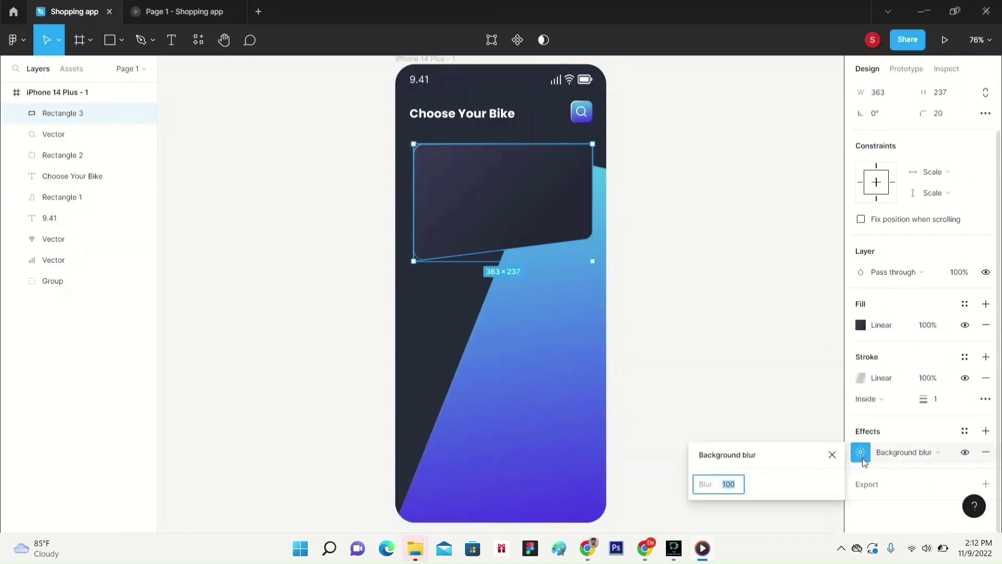
type("1000")
double_click(742, 485)
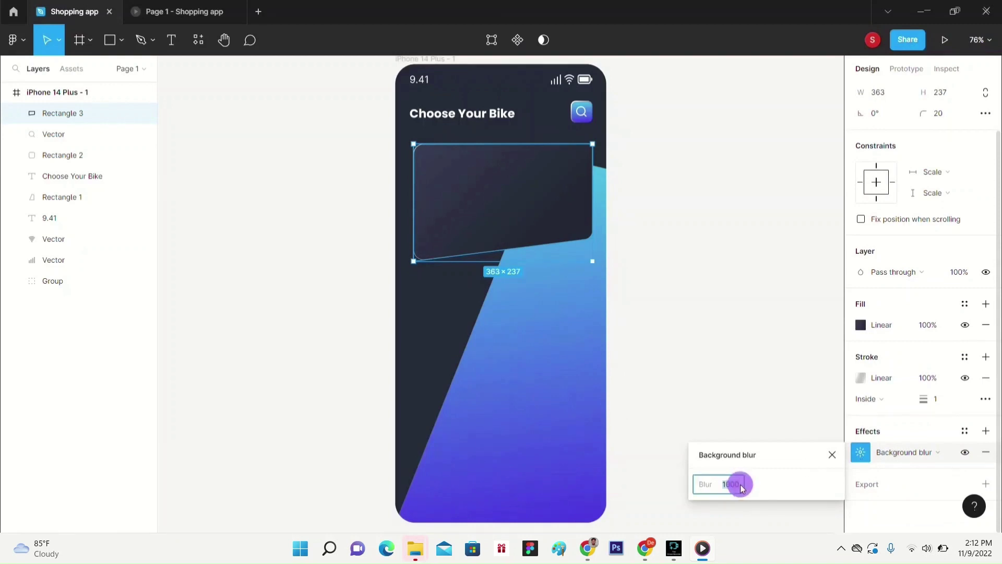
left_click(740, 485)
key("BackSpace")
key("Return")
left_click(718, 342)
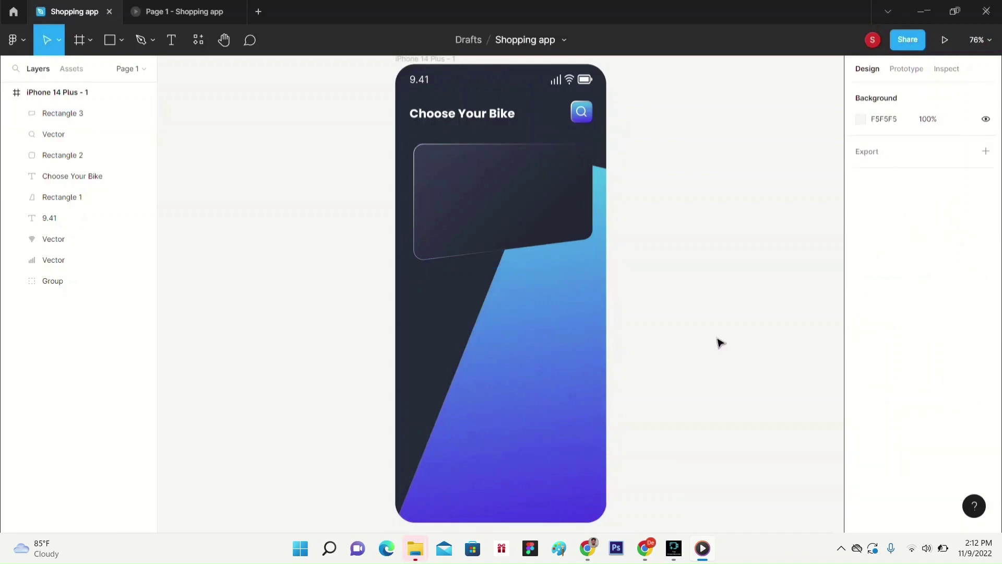
- Set the card's stroke opacity to 20%
left_click(541, 204)
left_click(925, 431)
type("20")
key("Return")
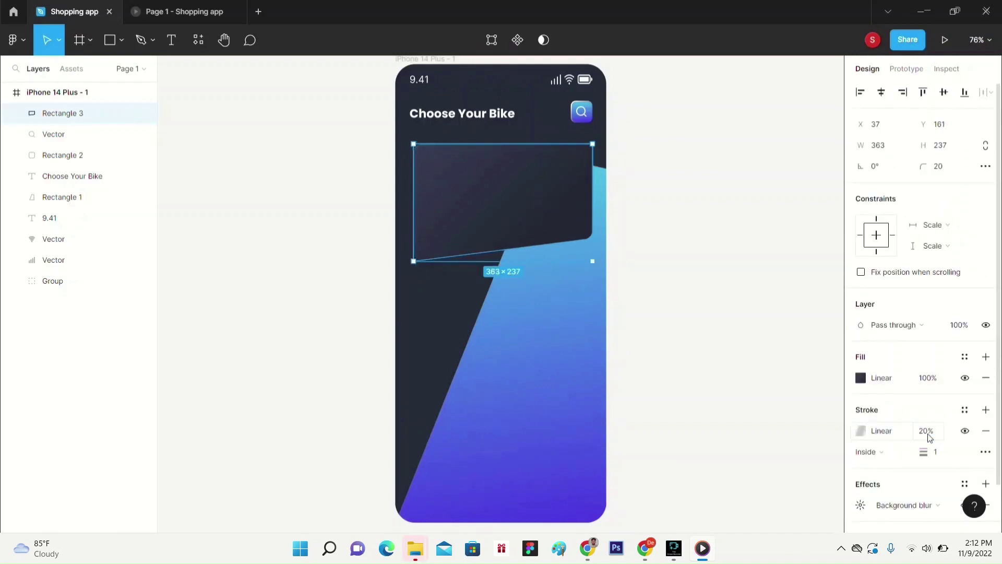
- Add a drop shadow to the card with a Y offset of -20 and a blur of 60
scroll(929, 438, "down", 2)
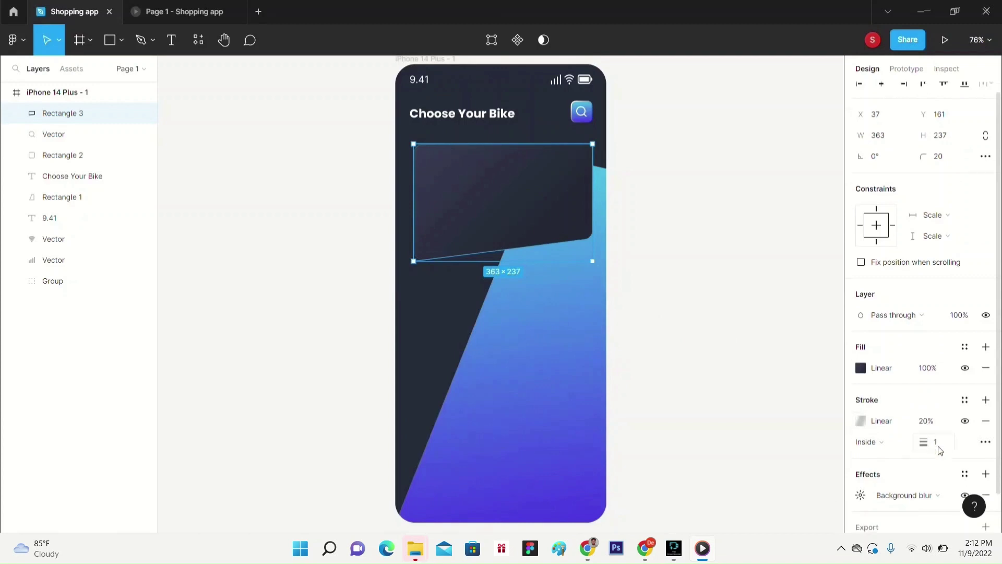
left_click(985, 430)
left_click(861, 452)
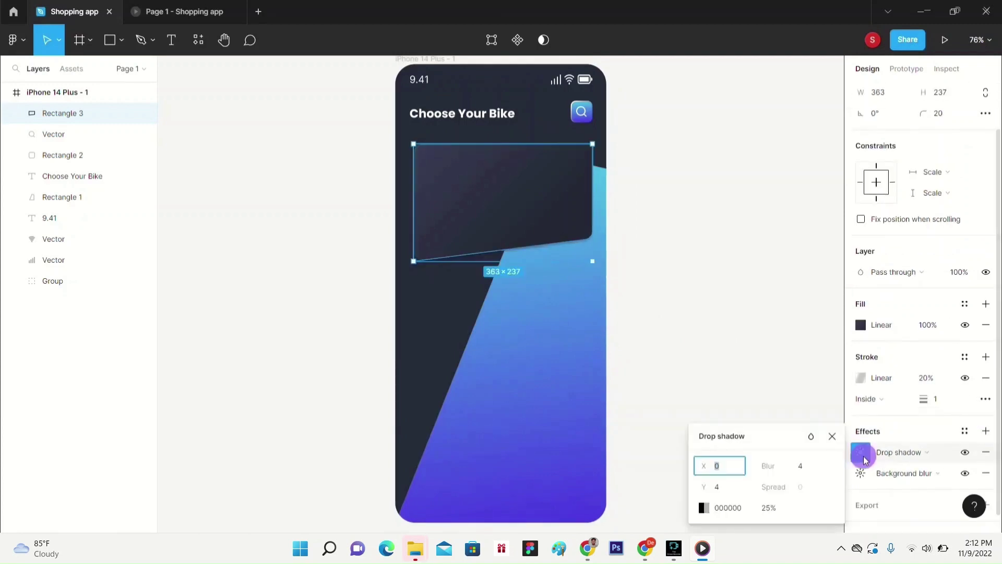
left_click(724, 488)
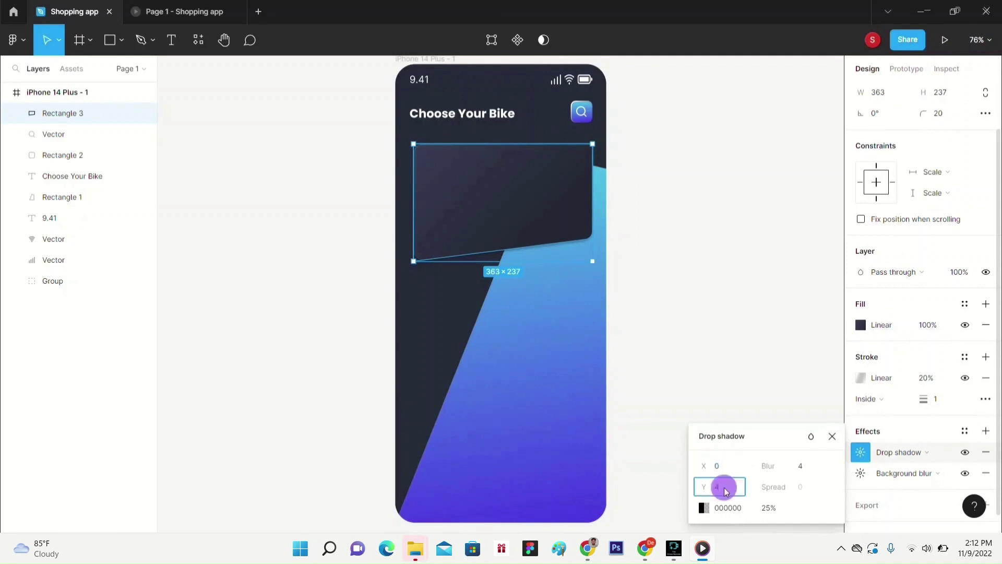
key("BackSpace")
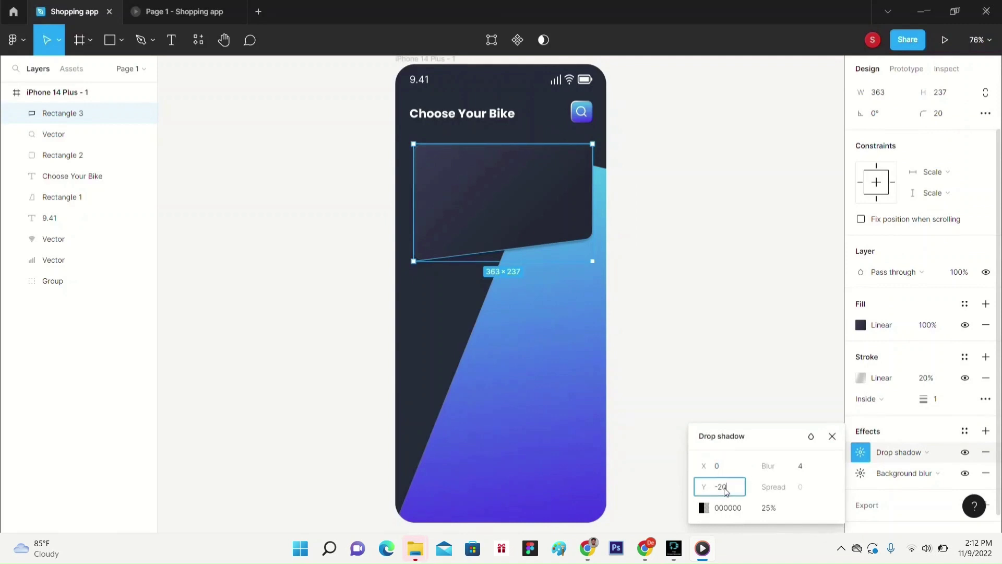
type("-20")
left_click(800, 470)
type("60")
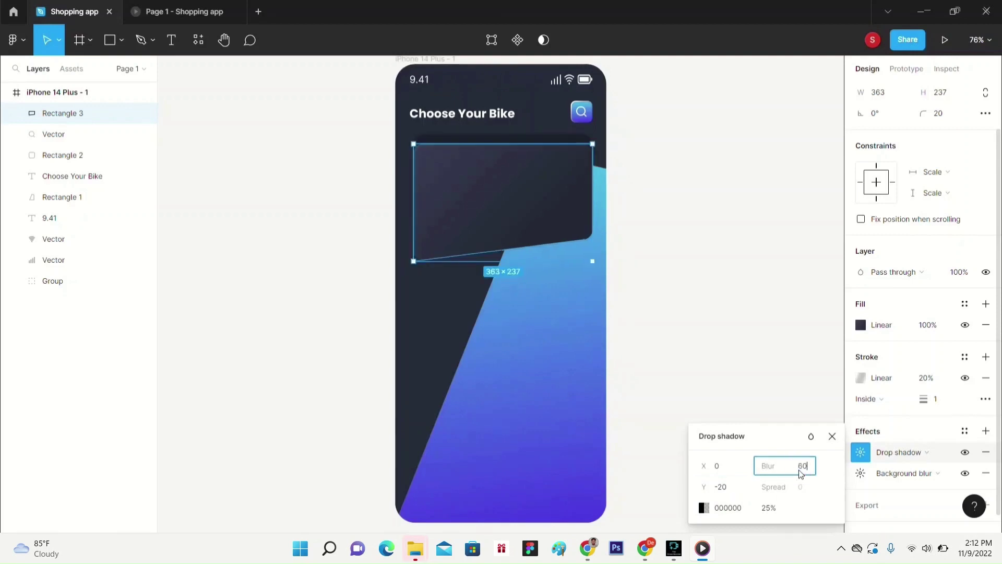
key("Return")
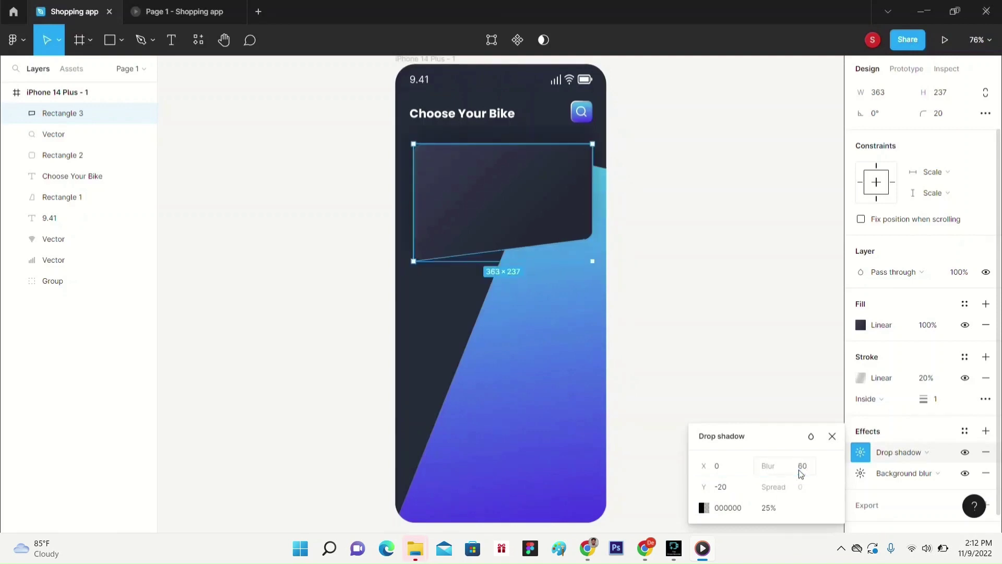
- Set the card's upward drop shadow color to 3B475F at 60% opacity
left_click(737, 508)
key("BackSpace")
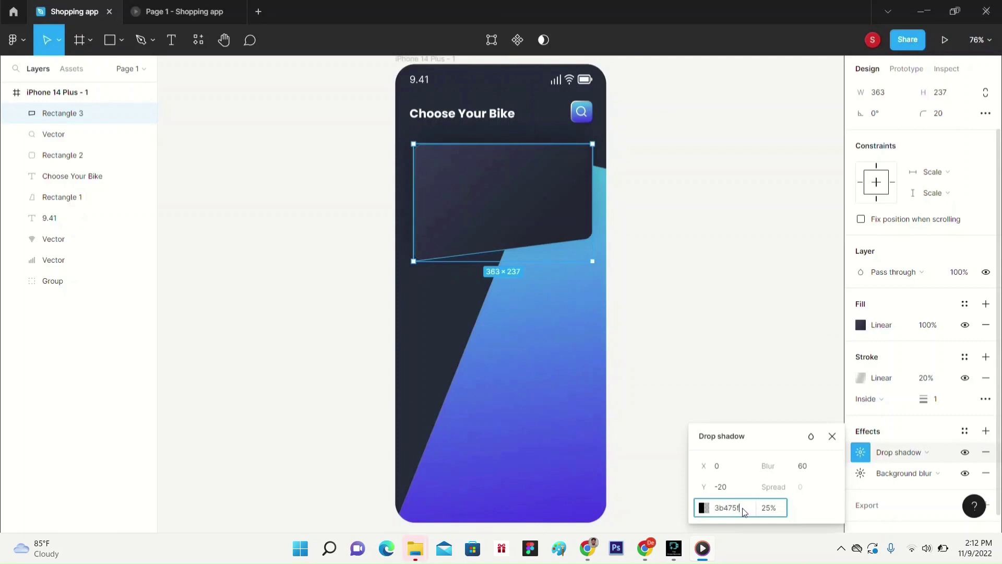
type("3b475f")
key("Return")
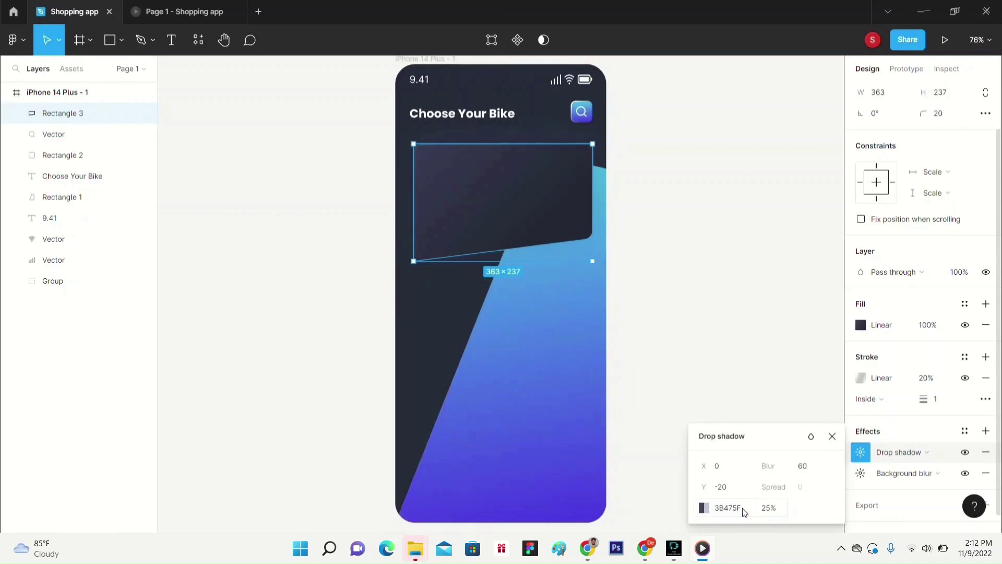
left_click(773, 511)
key("BackSpace")
type("60")
key("Return")
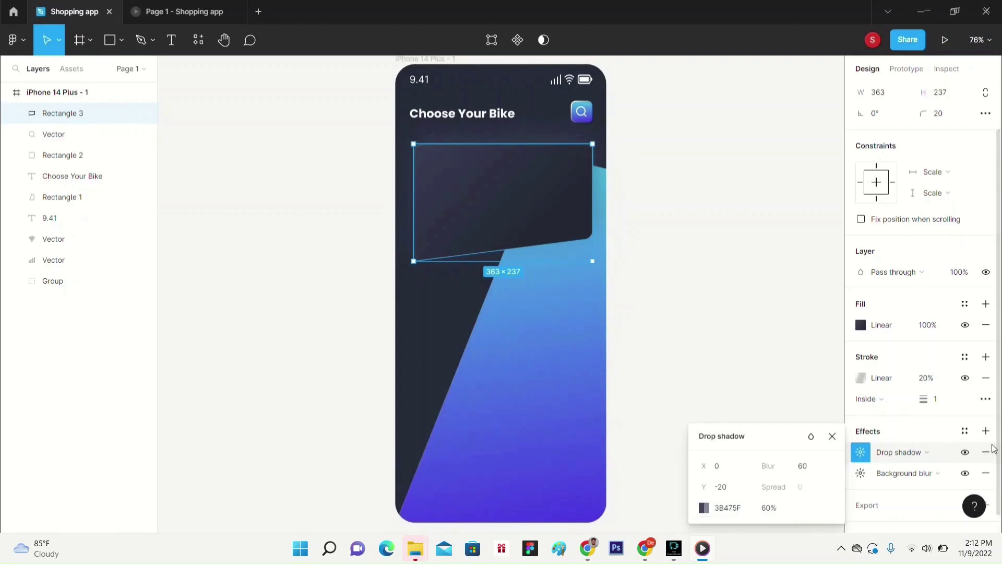
- Add a second drop shadow to the card with a Y offset of 20 and a blur of 60
left_click(986, 430)
left_click(861, 457)
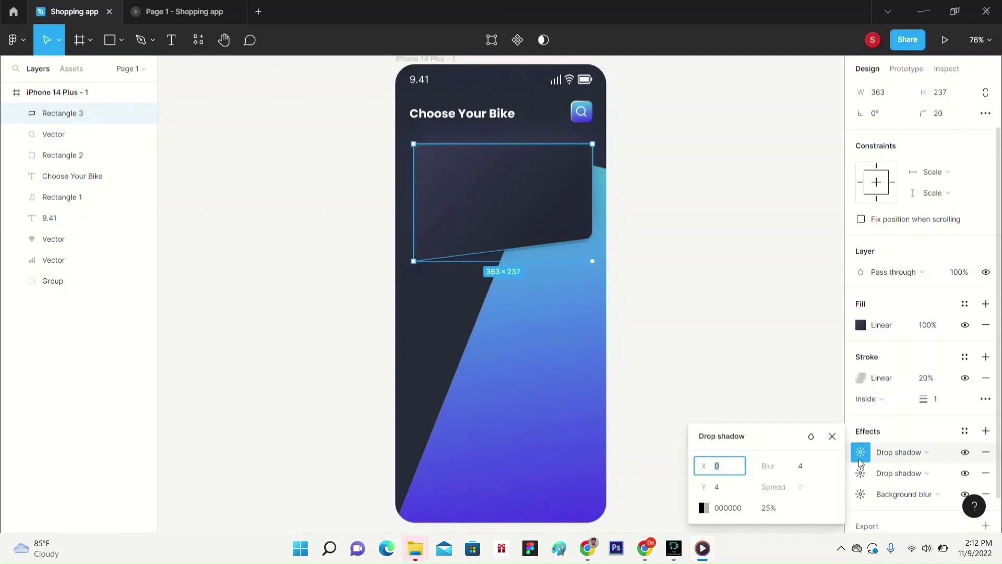
left_click(732, 487)
key("BackSpace")
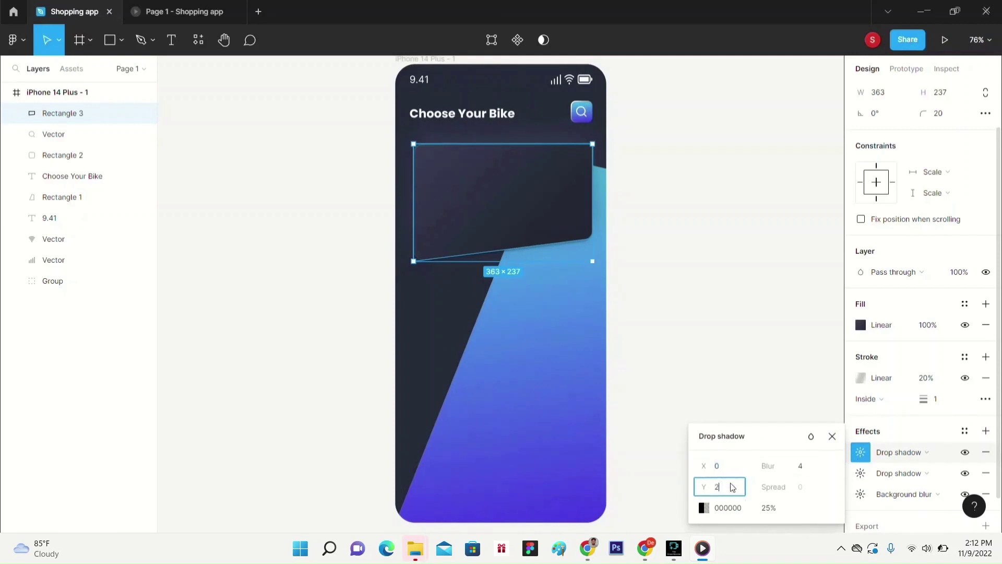
key("BackSpace")
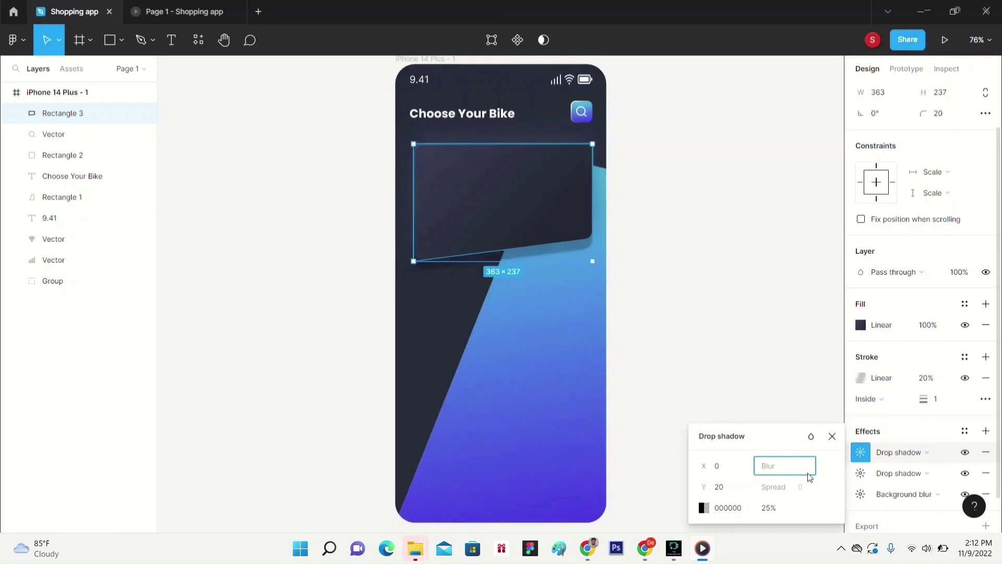
type("60")
key("Return")
- Set the second drop shadow's color to 10141C at 60% opacity and deselect the card
left_click(738, 509)
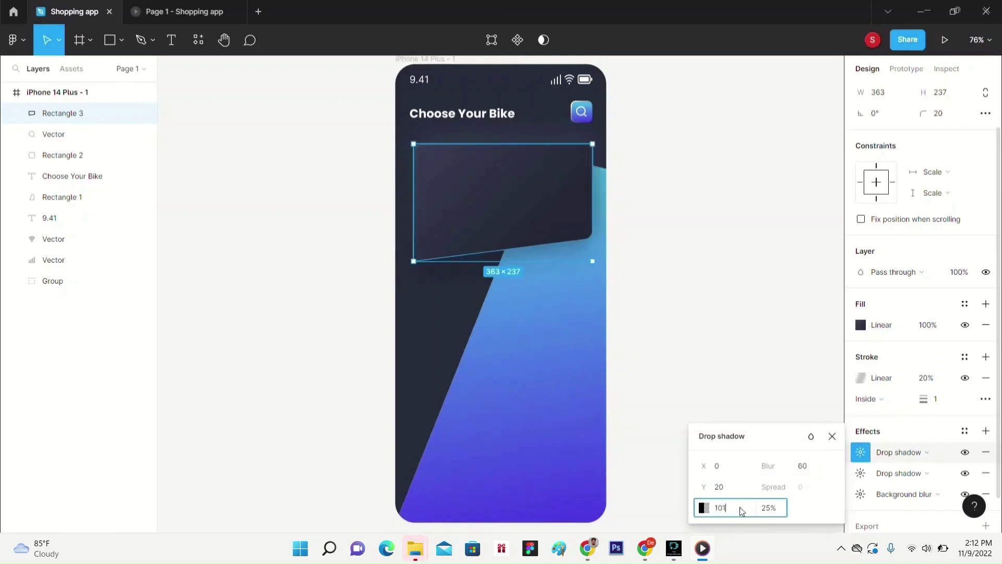
type("10141c")
key("Return")
left_click(773, 508)
key("Return")
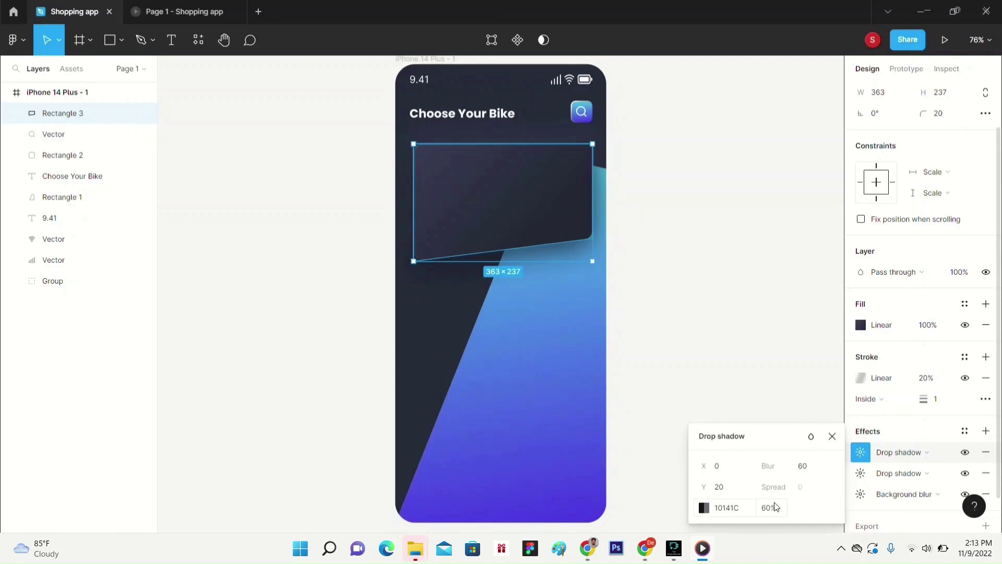
left_click(832, 437)
left_click(758, 323)
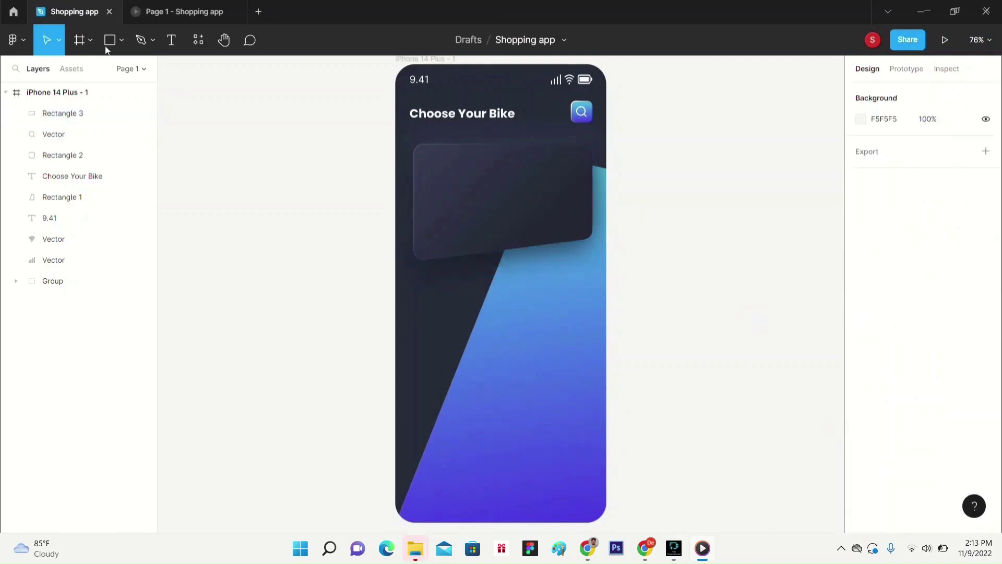
- Place the image 2014-kawasaki-ninja-1000-BLUE-removebg-preview from the Downloads folder on the canvas beside the phone frame
left_click(121, 40)
left_click(116, 165)
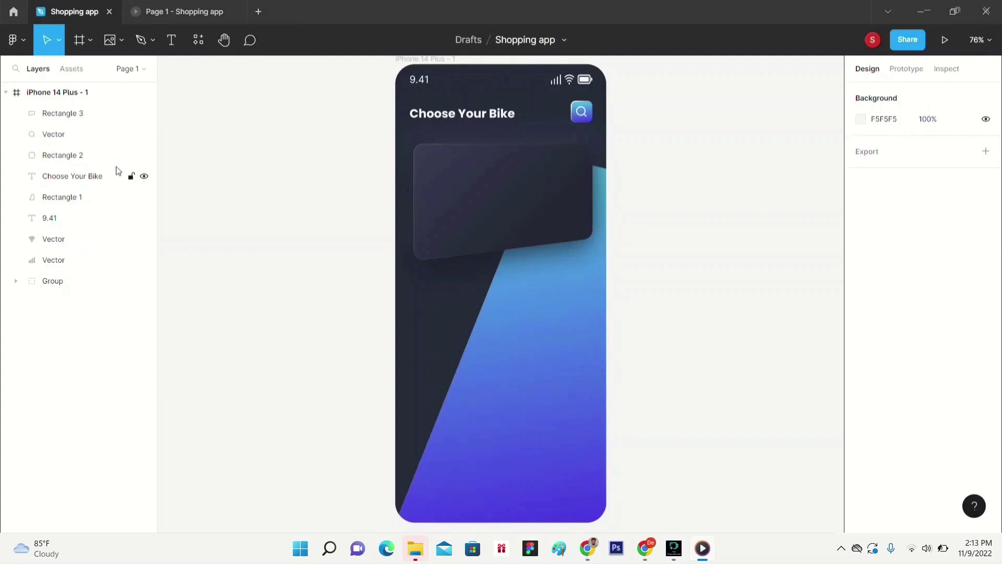
scroll(78, 133, "down", 5)
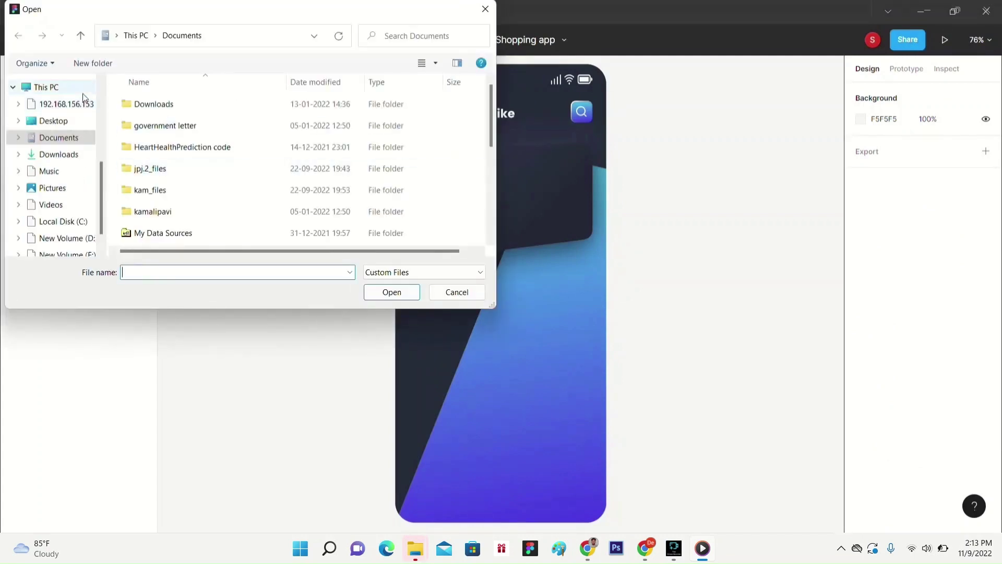
left_click(79, 156)
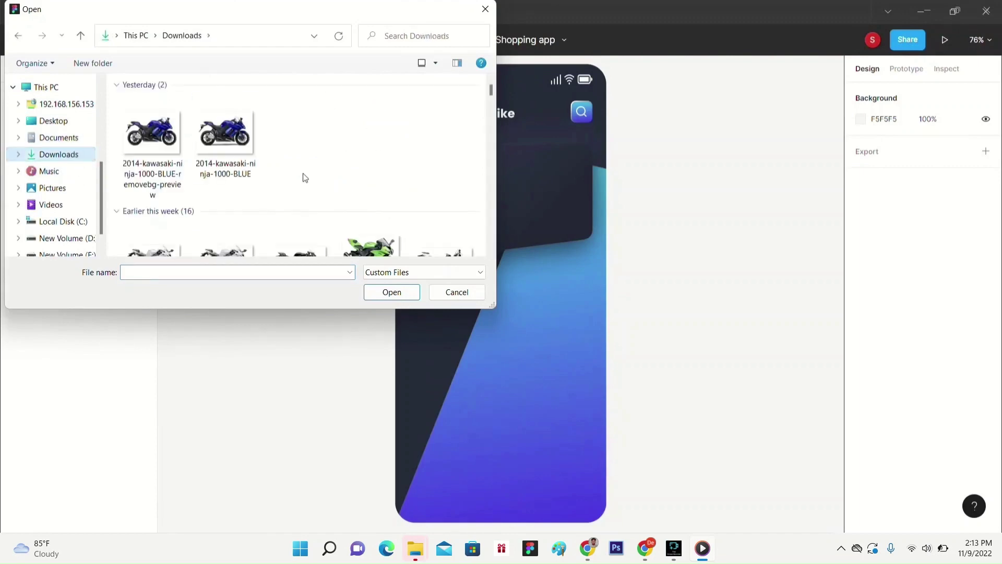
left_click(149, 158)
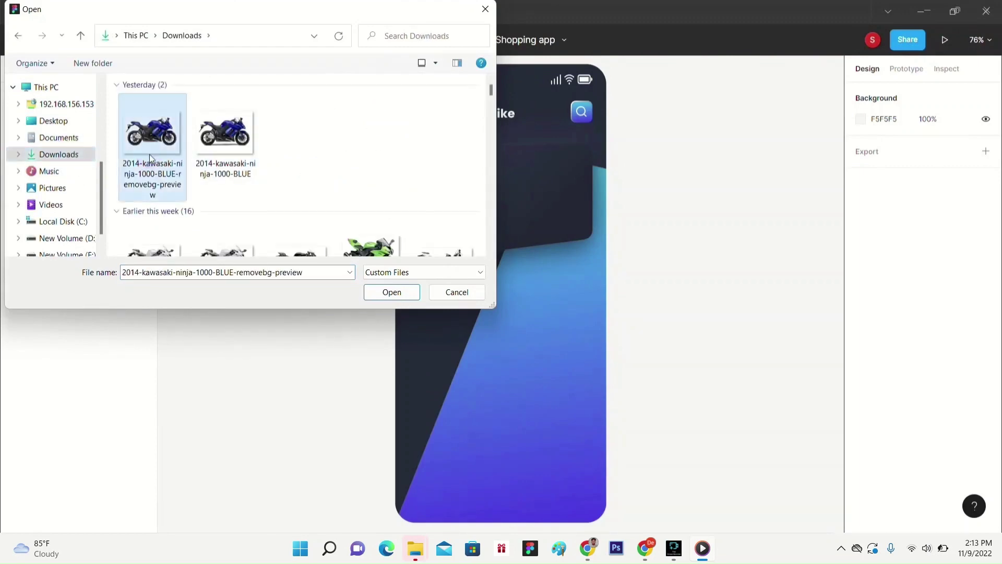
scroll(208, 183, "down", 5)
scroll(249, 212, "up", 5)
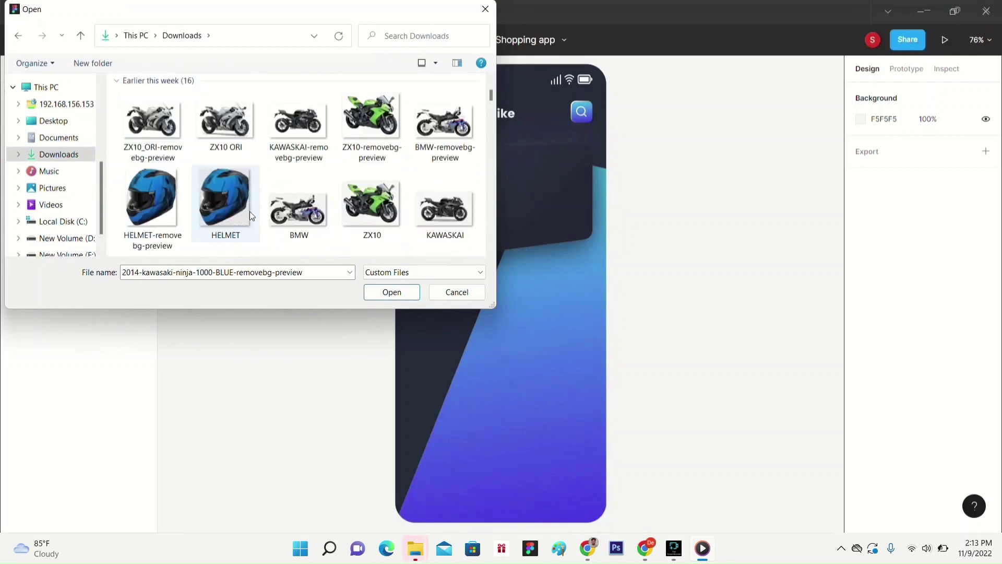
left_click(397, 292)
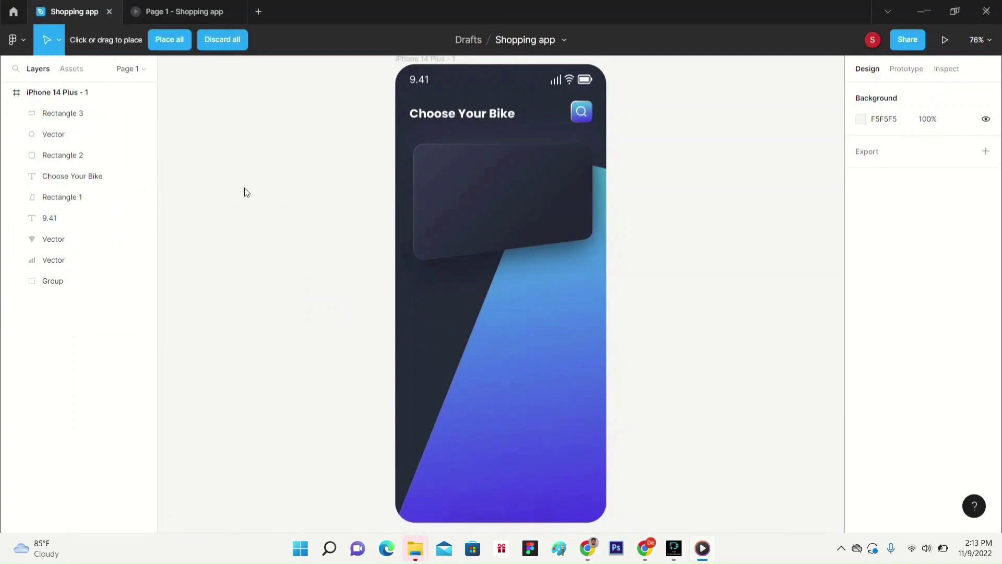
left_click(255, 223)
- Set the bike image's width to 300 with its proportions kept and move it onto the slanted card
left_click(894, 144)
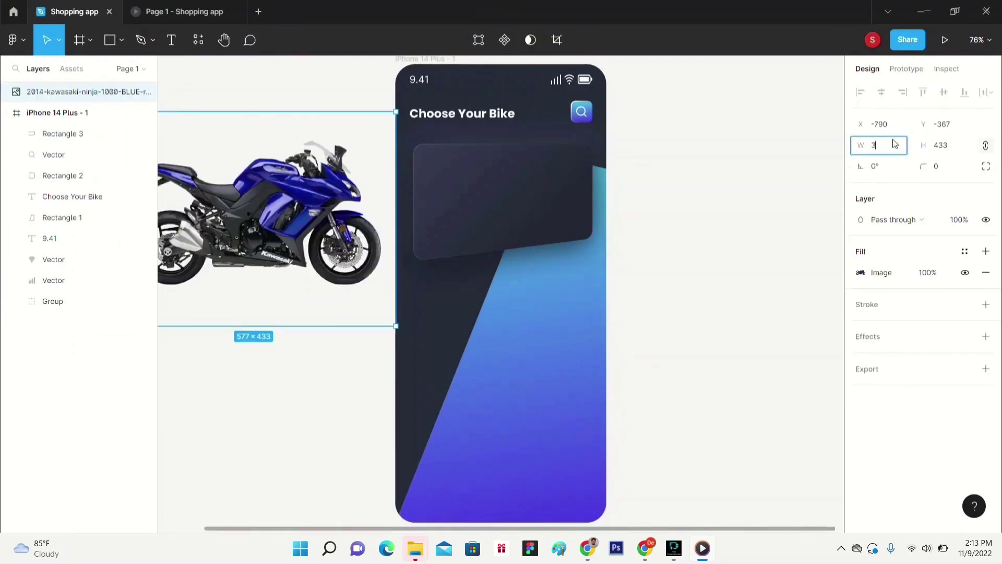
key("Return")
left_click(243, 324)
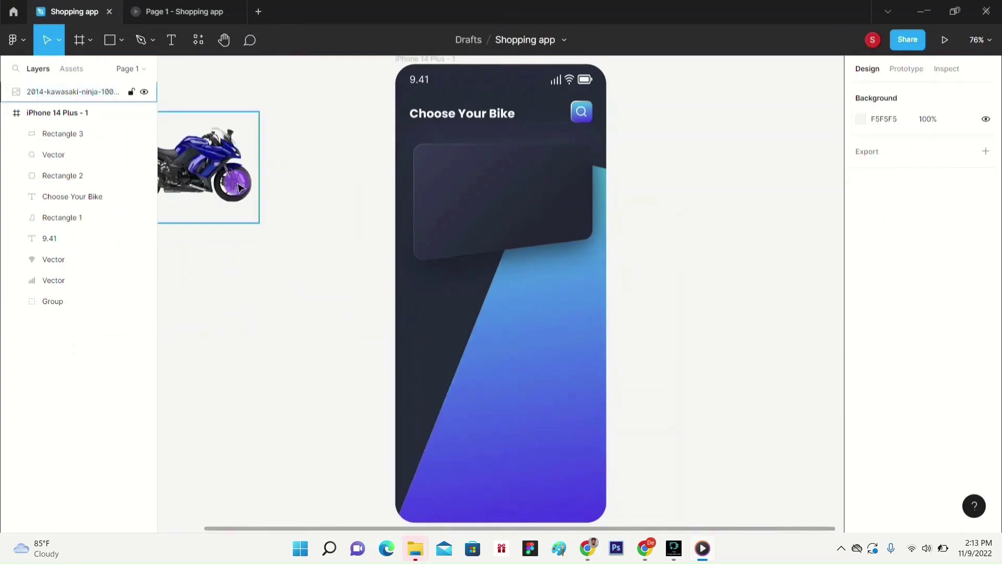
left_click_drag(223, 185, 558, 215)
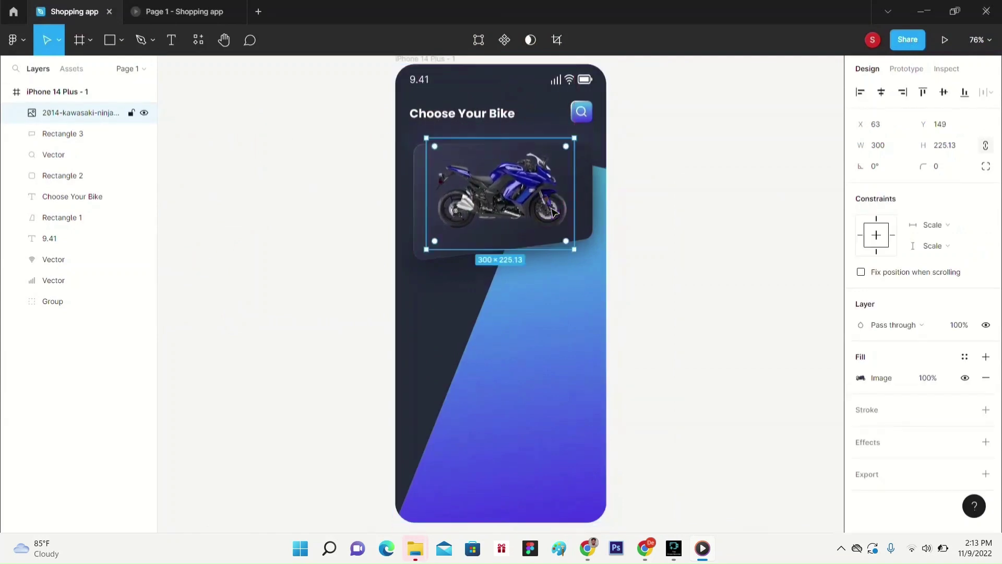
left_click(684, 178)
- Rotate the bike image on the card by 5° and deselect it
left_click(522, 215)
left_click(892, 172)
key("BackSpace")
key("Return")
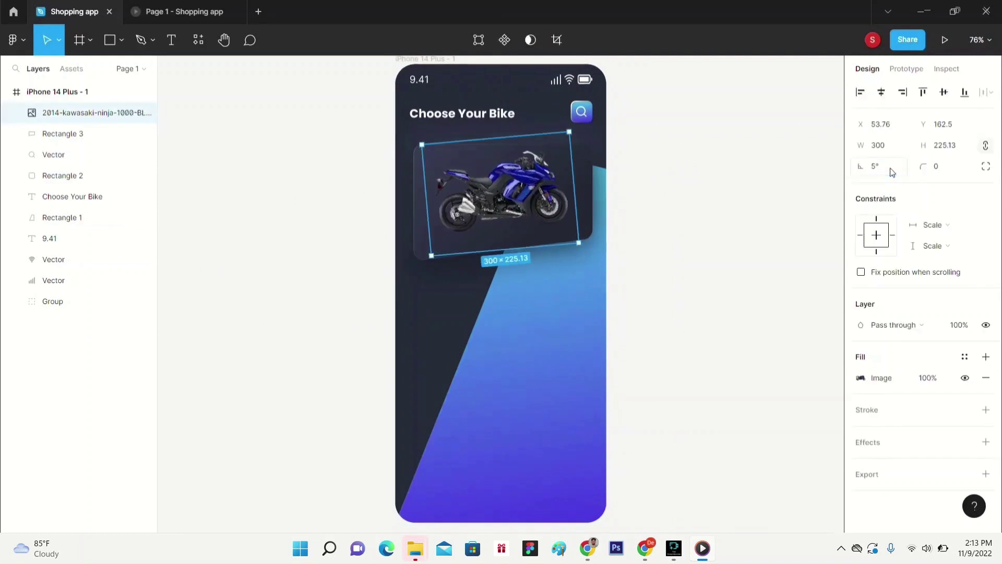
left_click(700, 282)
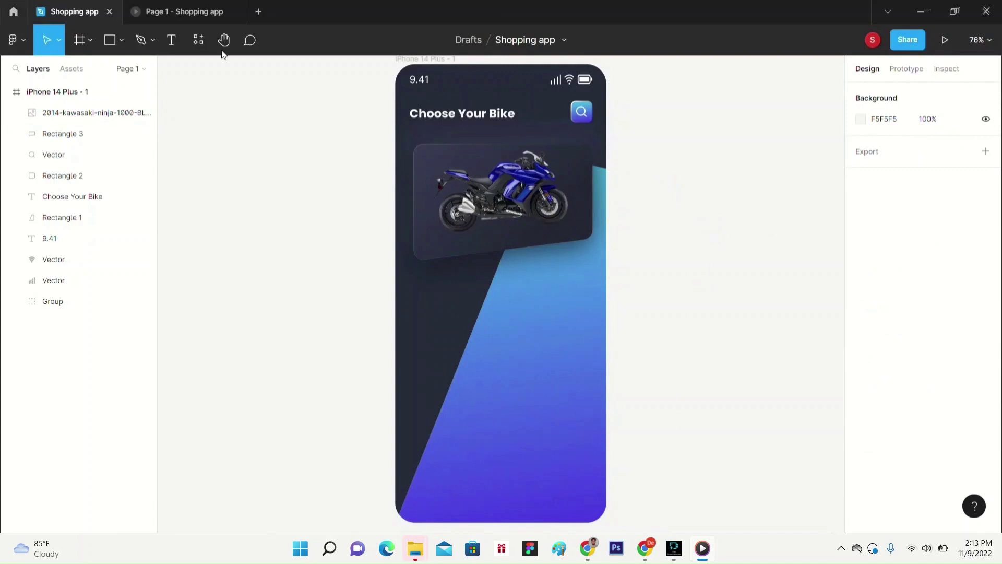
- Add the text ZX10RR in the card's lower-left corner, beneath the bike's rear wheel
left_click(171, 41)
left_click(430, 247)
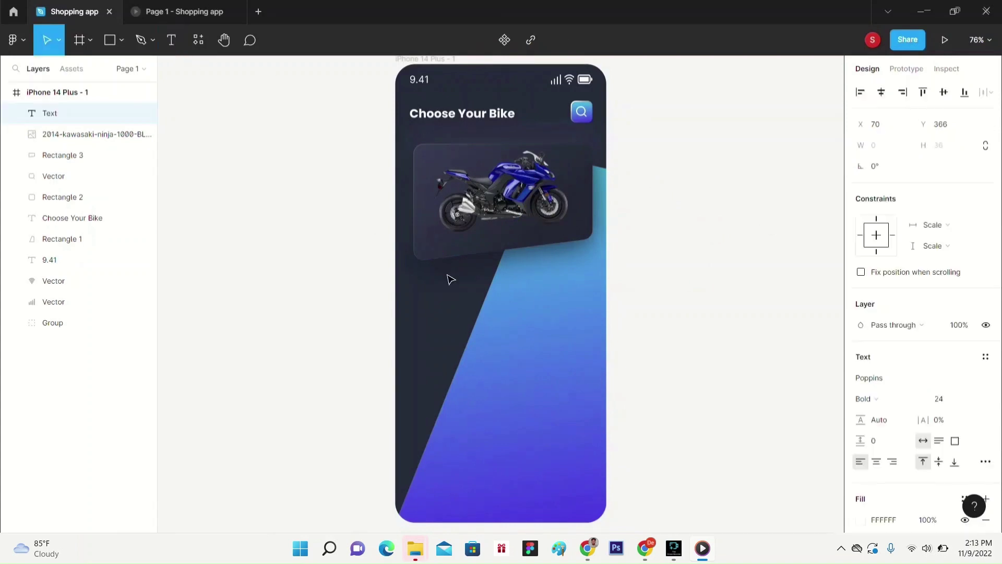
type("ZX10RR")
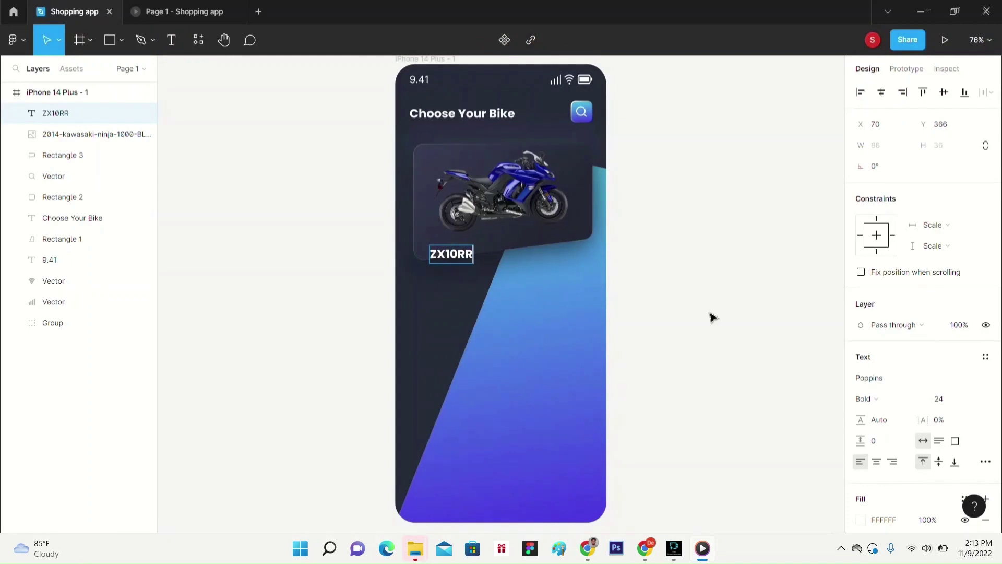
left_click(711, 317)
left_click_drag(451, 258, 446, 243)
- Set the font size of the whole ZX10RR text to 32
double_click(446, 243)
left_click(457, 241)
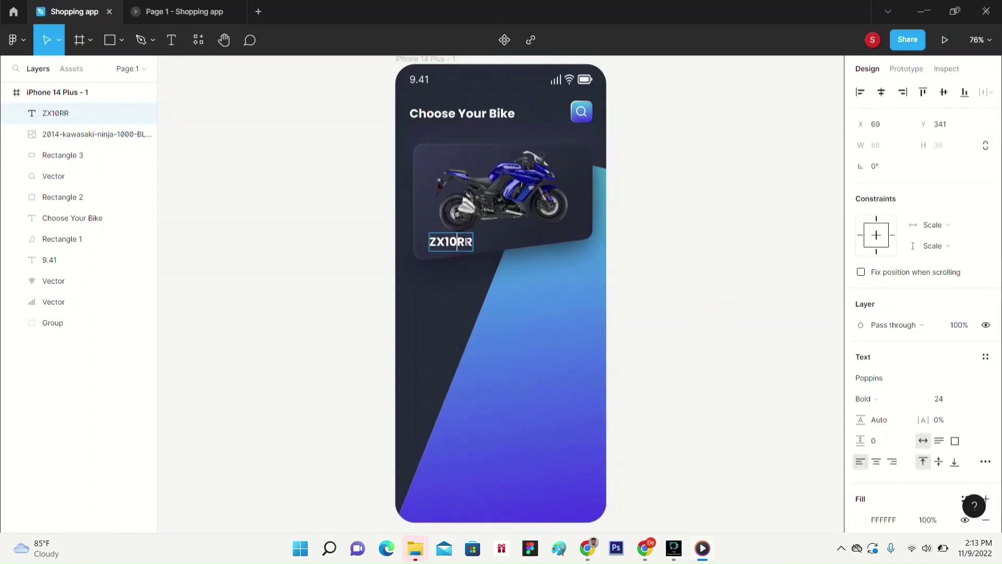
left_click(470, 241)
key("Escape")
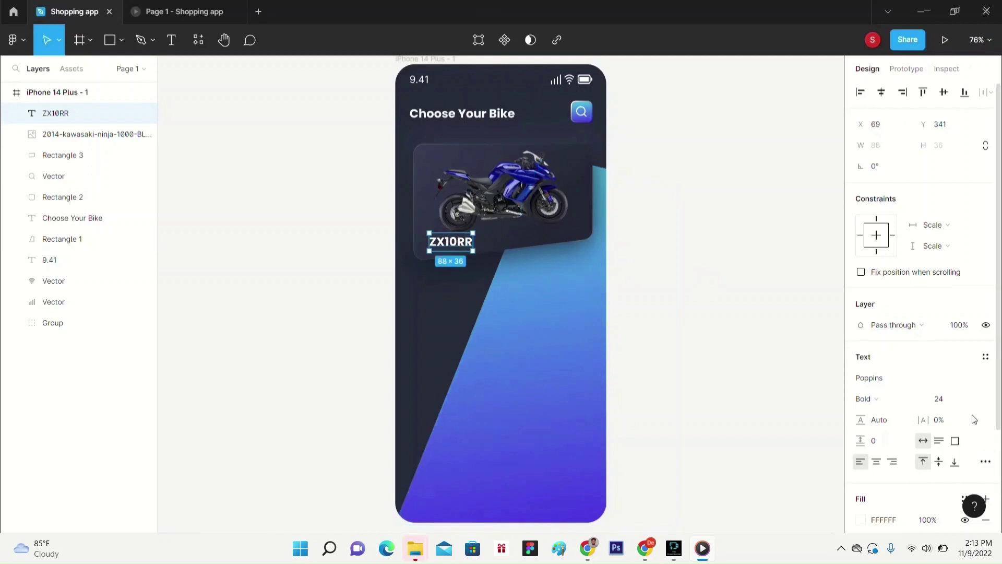
left_click(976, 400)
left_click(954, 413)
key("Escape")
- Give only the letters RR of the ZX10RR text a smaller font size than the rest
double_click(480, 243)
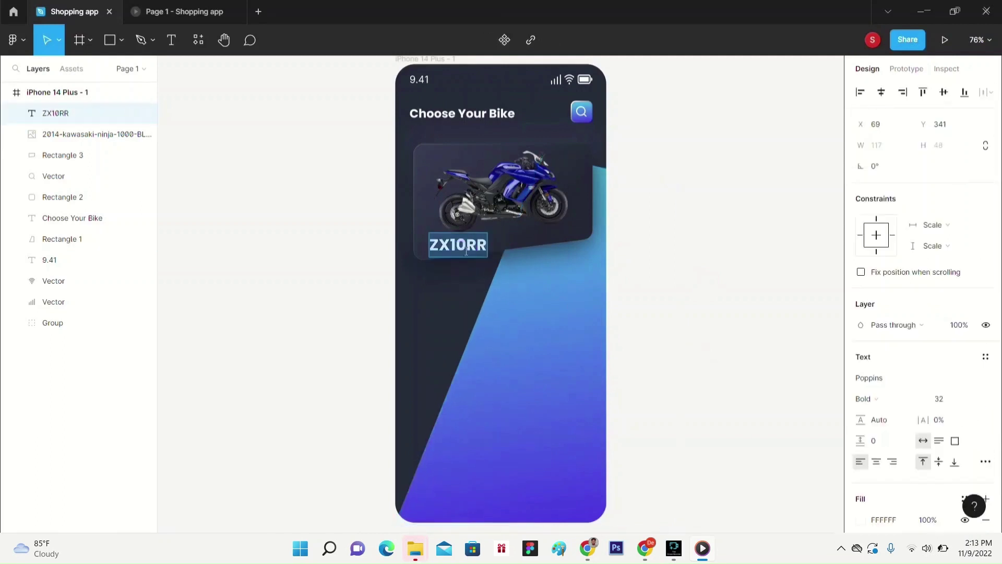
left_click_drag(466, 244, 487, 244)
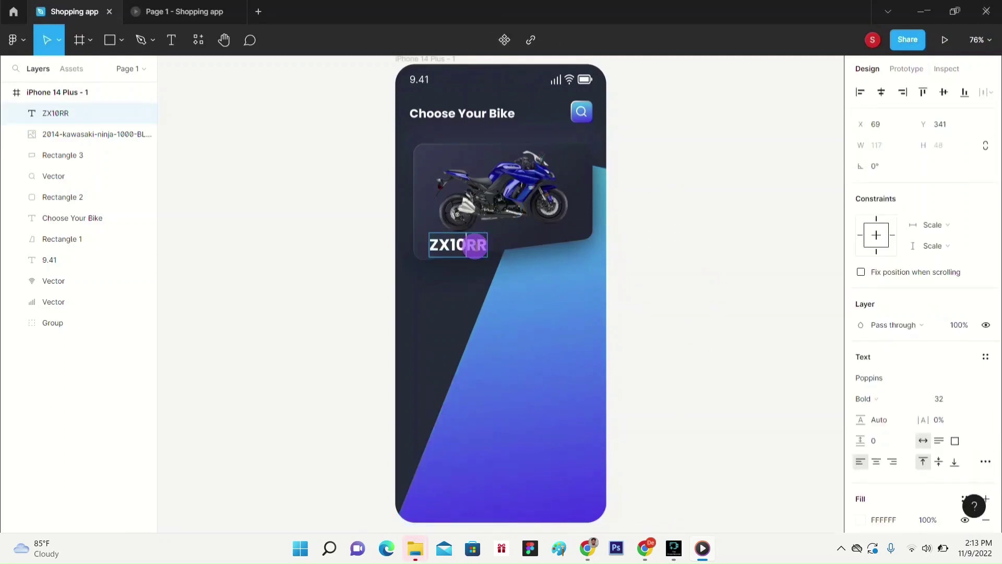
left_click(976, 399)
left_click(971, 383)
left_click(817, 371)
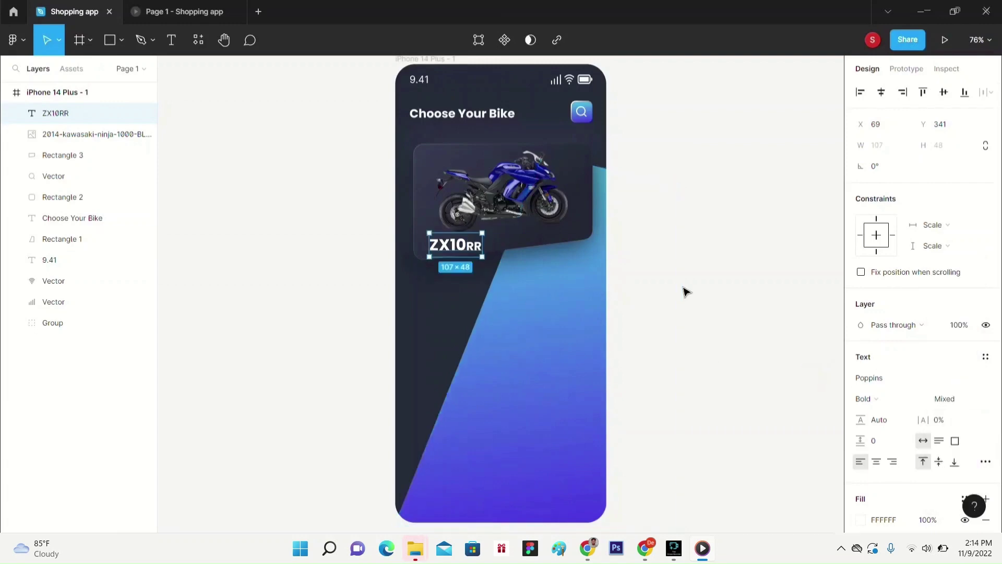
- Shift the ZX10RR text slightly closer to the card's lower-left corner and rotate it by 5°
left_click(669, 289)
left_click(484, 253)
left_click_drag(484, 253, 483, 251)
left_click(720, 251)
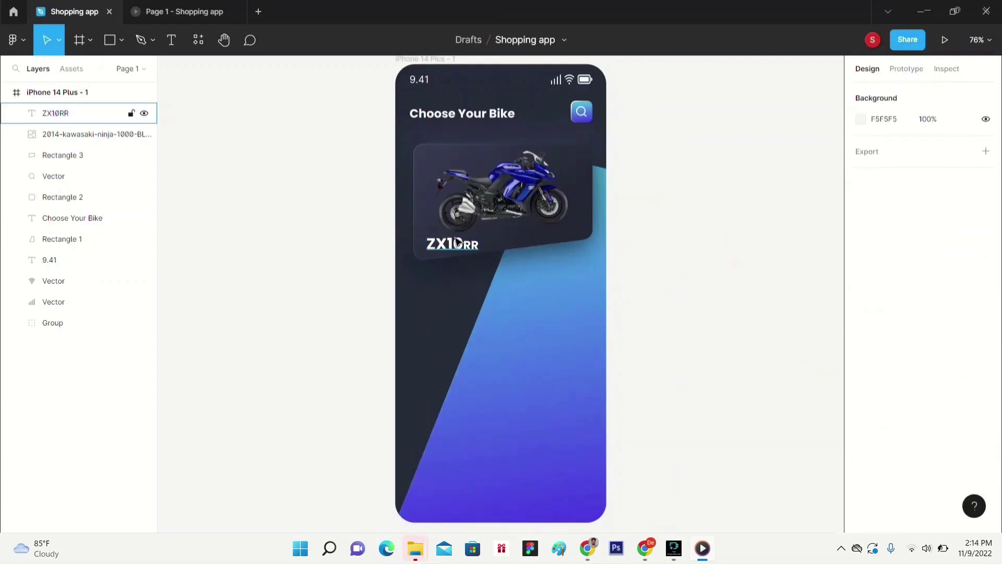
left_click(57, 113)
left_click(902, 166)
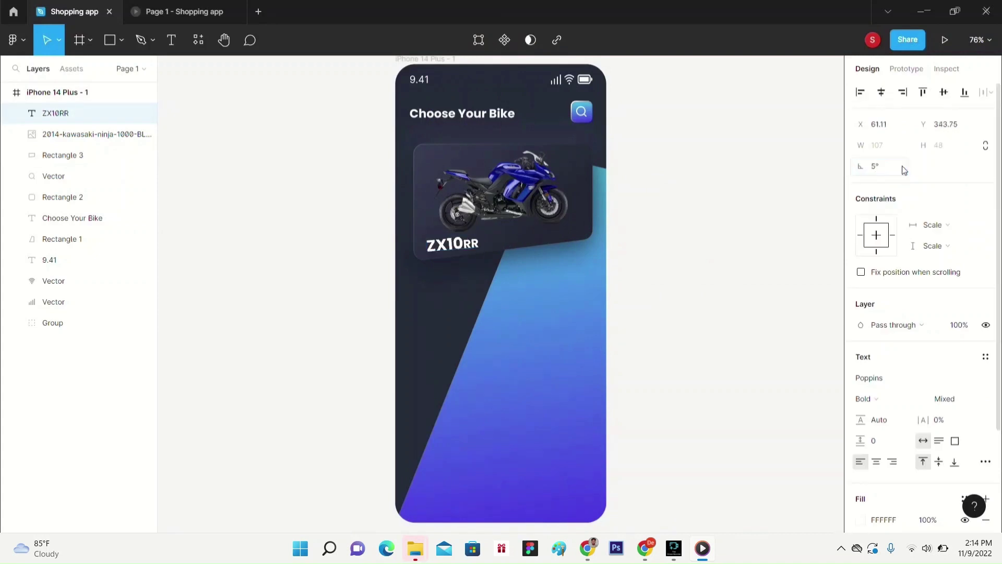
- Set the height of the small grey rectangle beside the phone frame to 50 to make it square
left_click(945, 146)
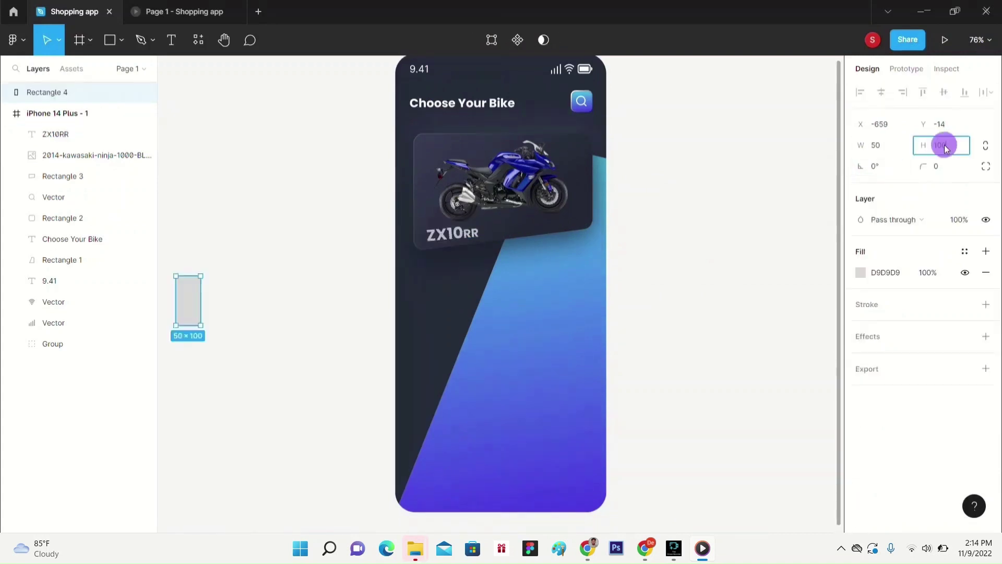
key("BackSpace")
type("50")
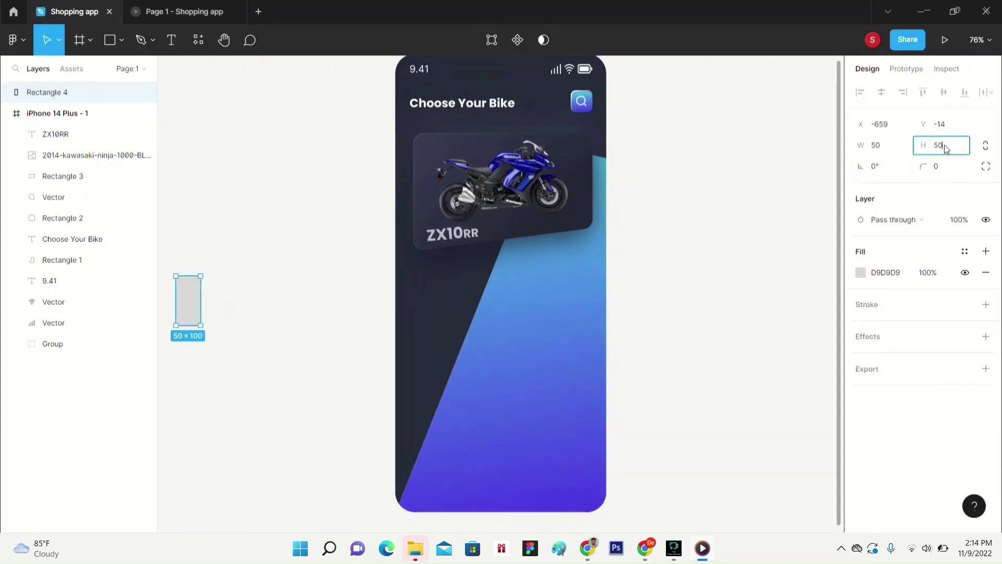
key("Return")
- Move the row of five grey squares into the frame below the card and stagger them upward along the card's slanted edge
left_click(183, 303)
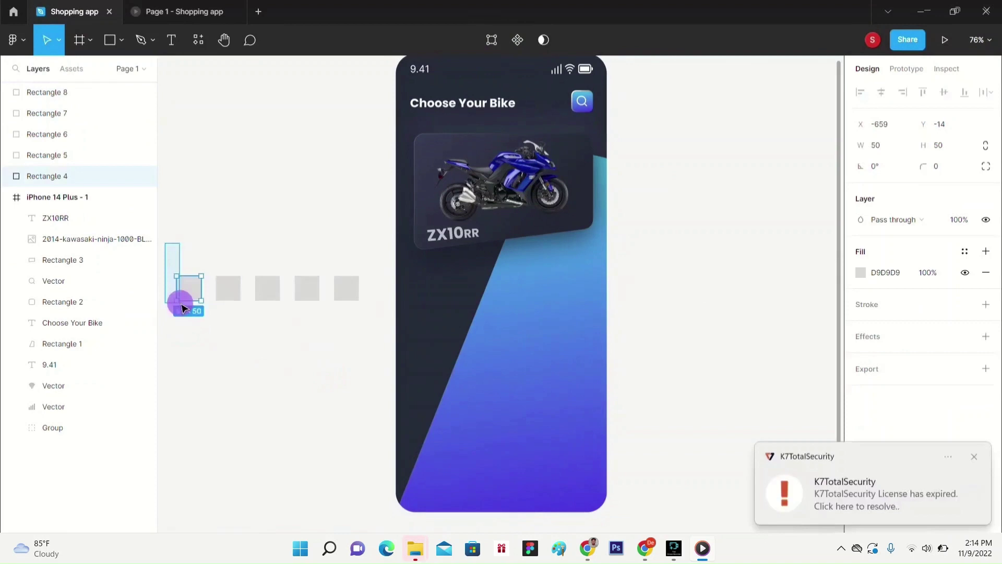
left_click_drag(181, 304, 361, 316)
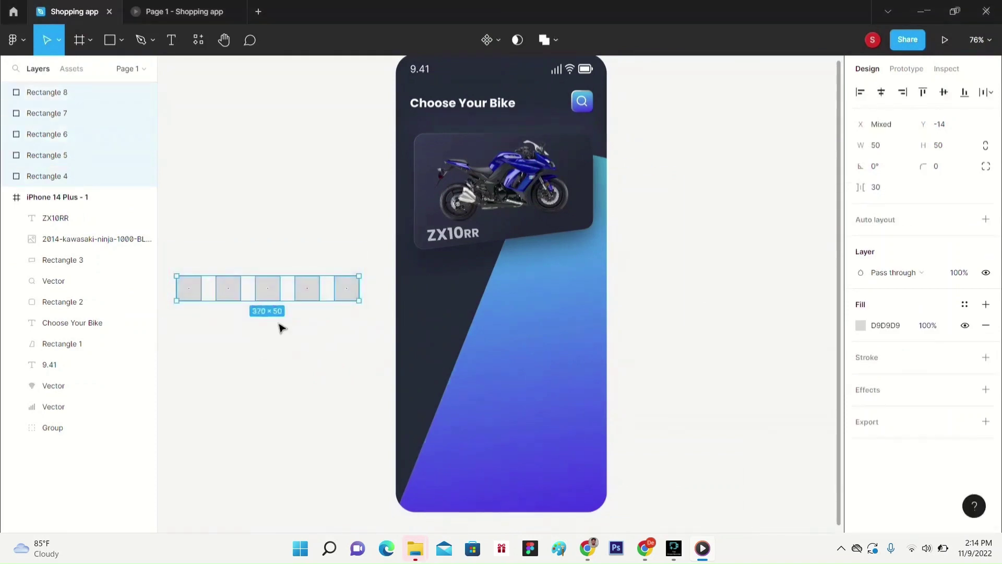
left_click_drag(273, 290, 545, 274)
left_click(635, 295)
left_click(510, 302)
left_click_drag(588, 301, 588, 268)
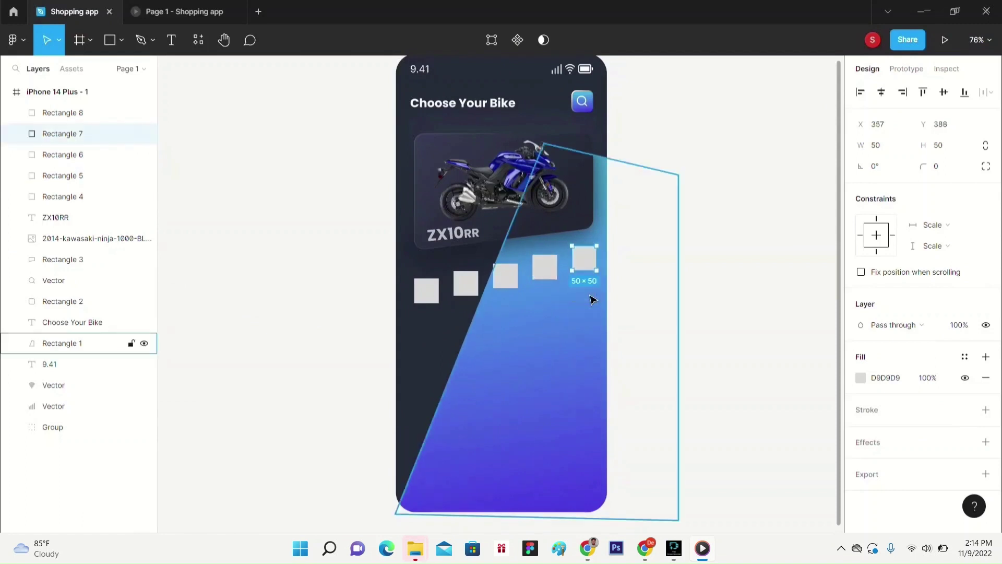
left_click(738, 305)
- Set a corner radius of 10 on the last dark square and on the first, blue gradient square of the row
left_click(957, 167)
type("1")
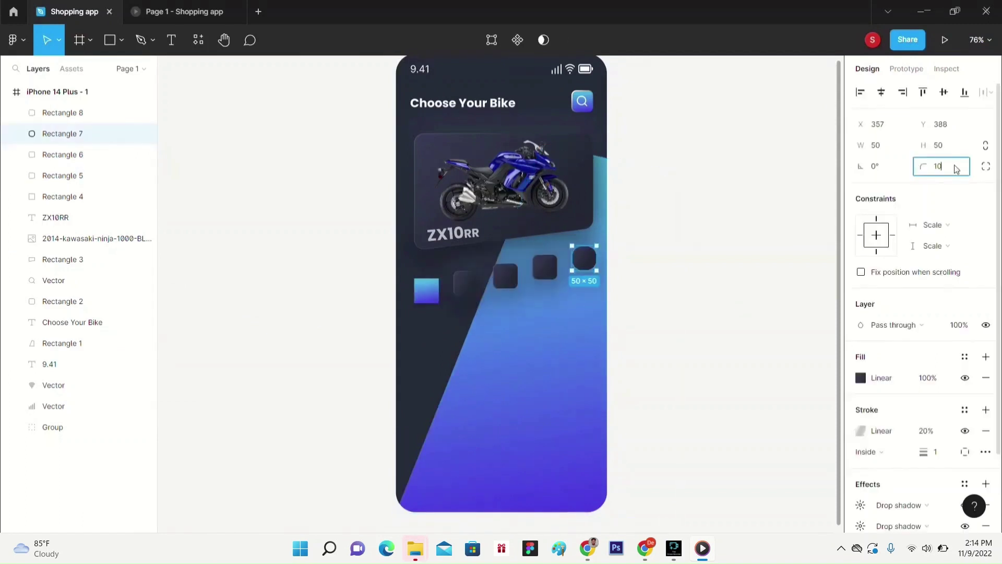
type("0")
key("Return")
left_click(63, 196)
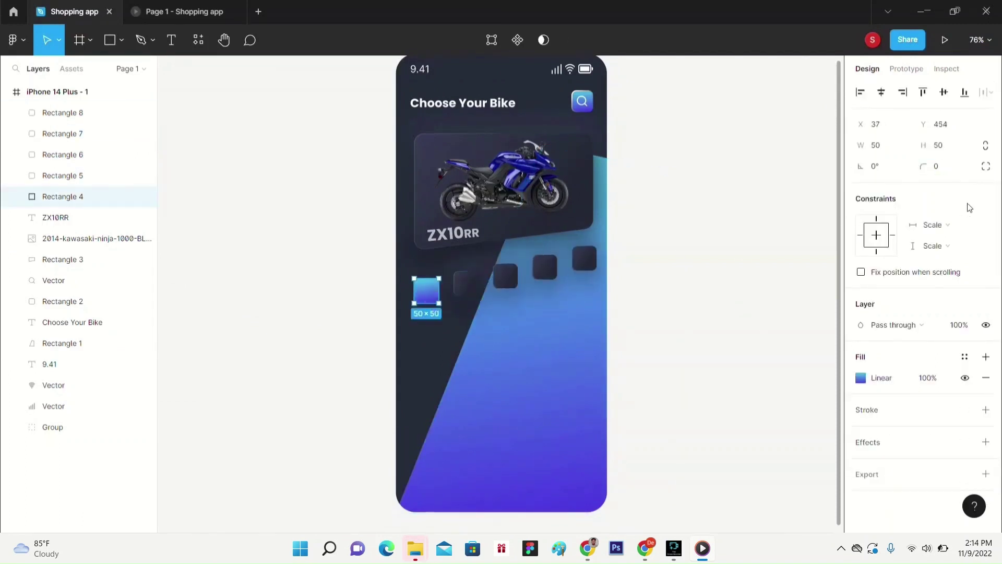
left_click(950, 168)
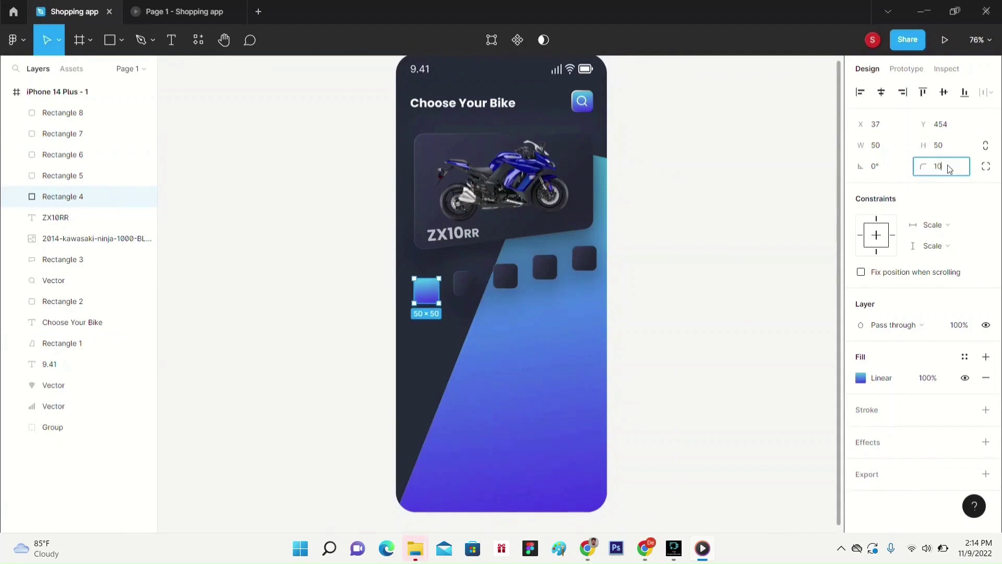
key("Return")
left_click(716, 328)
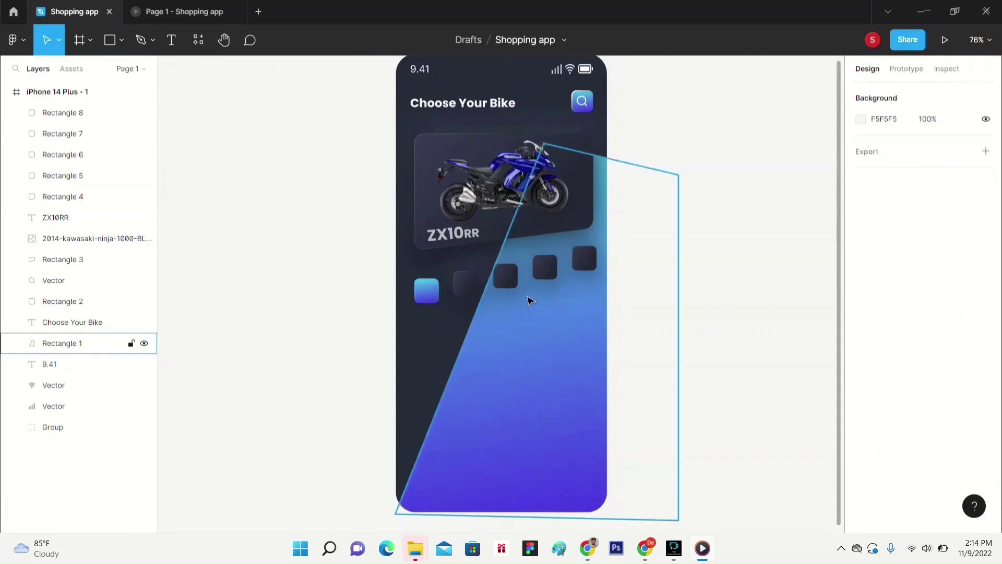
- Add another drop shadow to the fourth square in the row and check its background blur setting
left_click(546, 279)
scroll(887, 422, "down", 3)
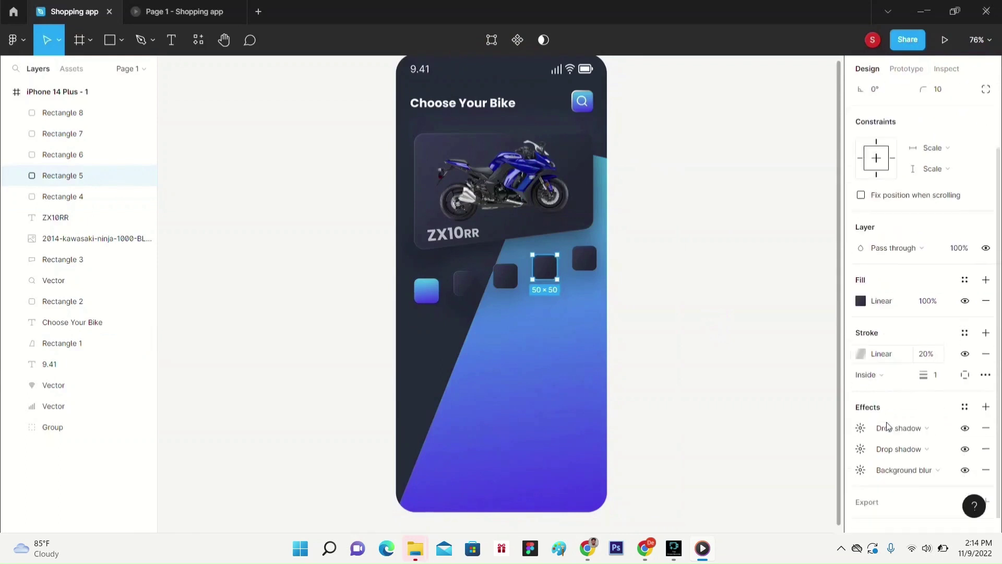
left_click(986, 389)
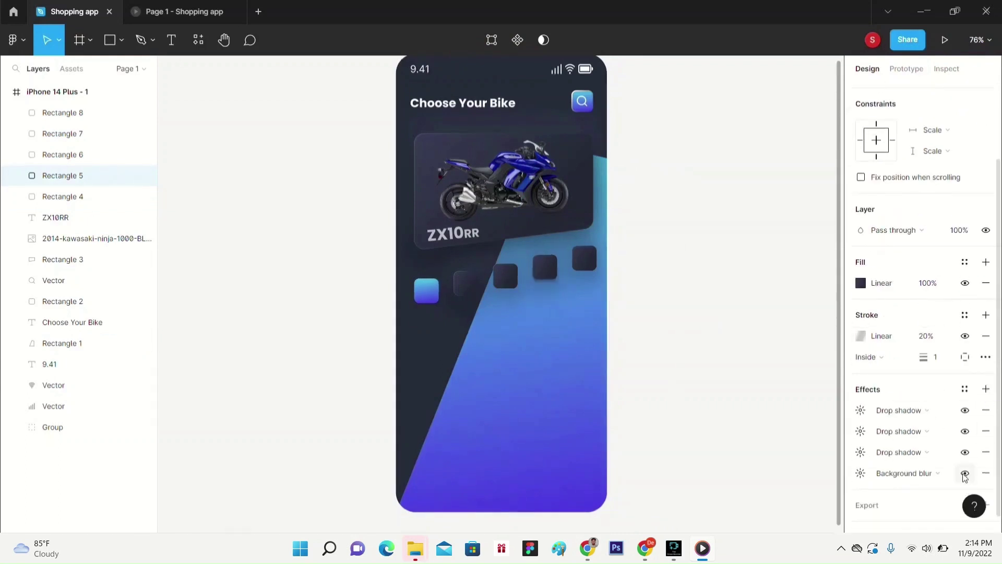
left_click(861, 473)
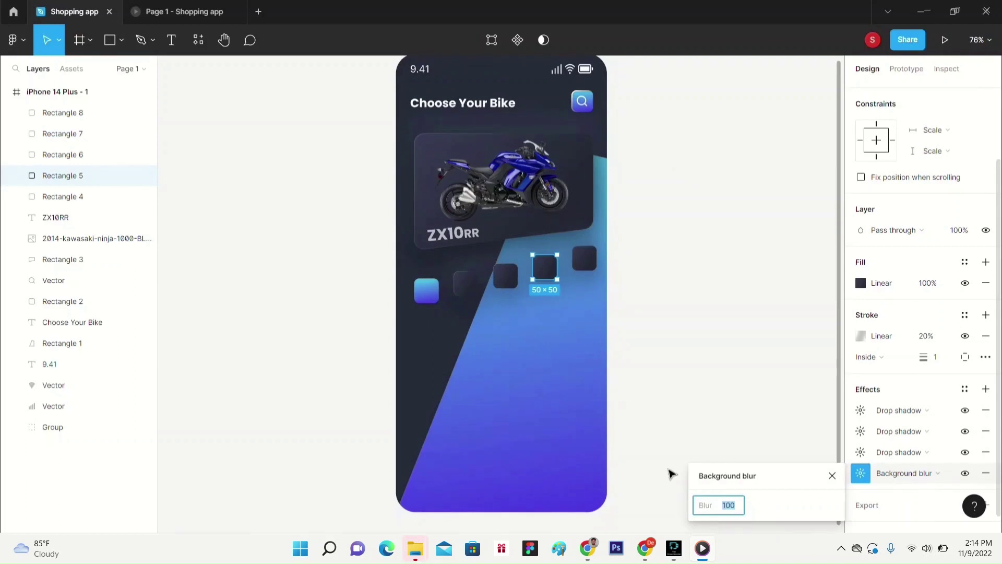
left_click(714, 425)
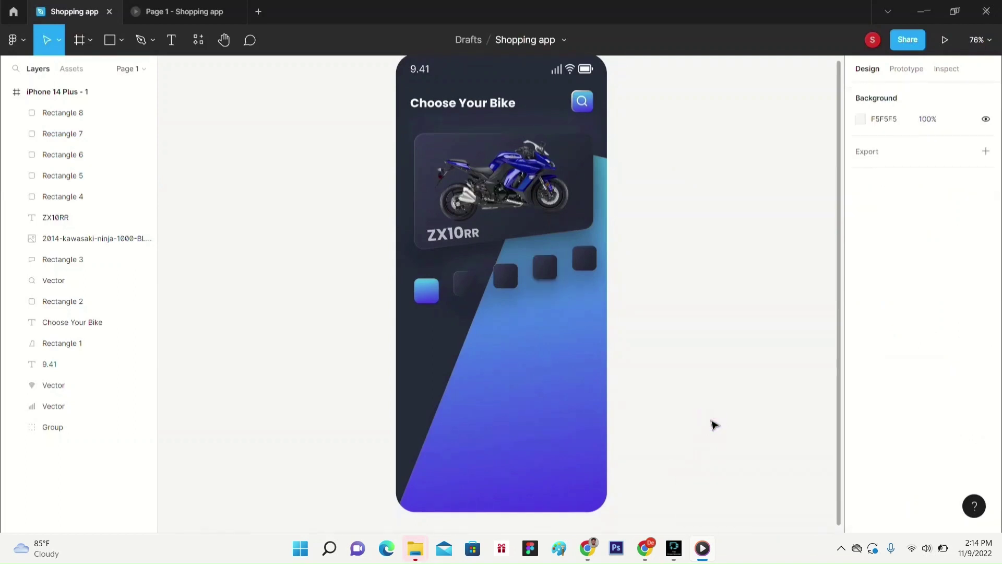
- Add the label "All" on the first, blue gradient square in Poppins Regular at size 20
key("t")
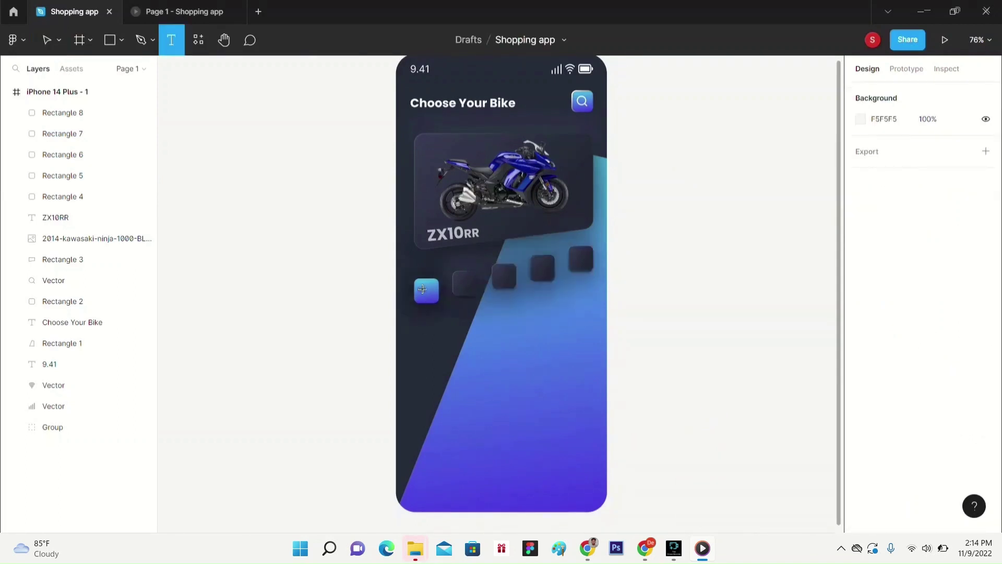
left_click(422, 292)
type("AI")
left_click(866, 398)
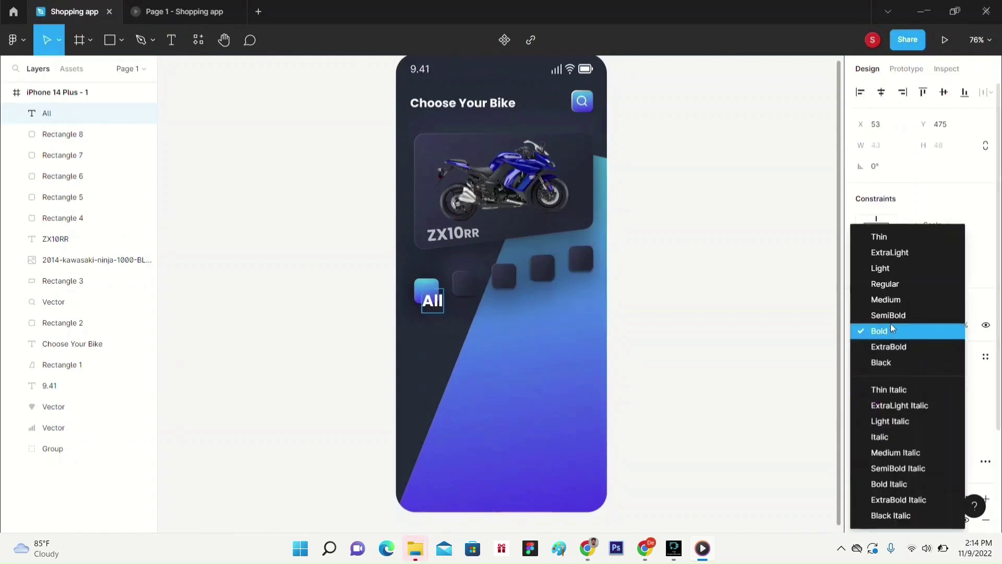
left_click(906, 288)
left_click(979, 401)
left_click(819, 405)
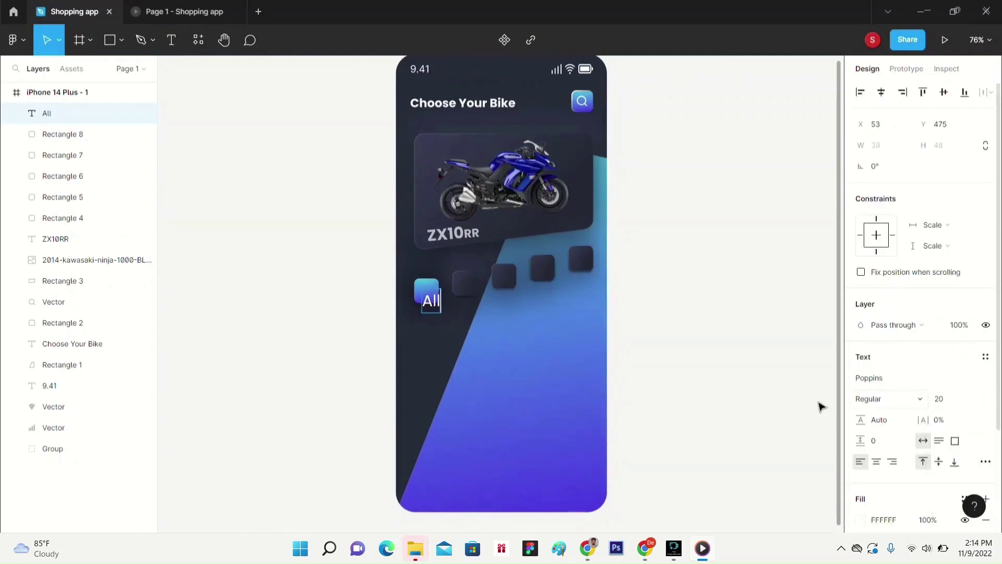
left_click(749, 342)
left_click(435, 303)
left_click(969, 405)
left_click(968, 370)
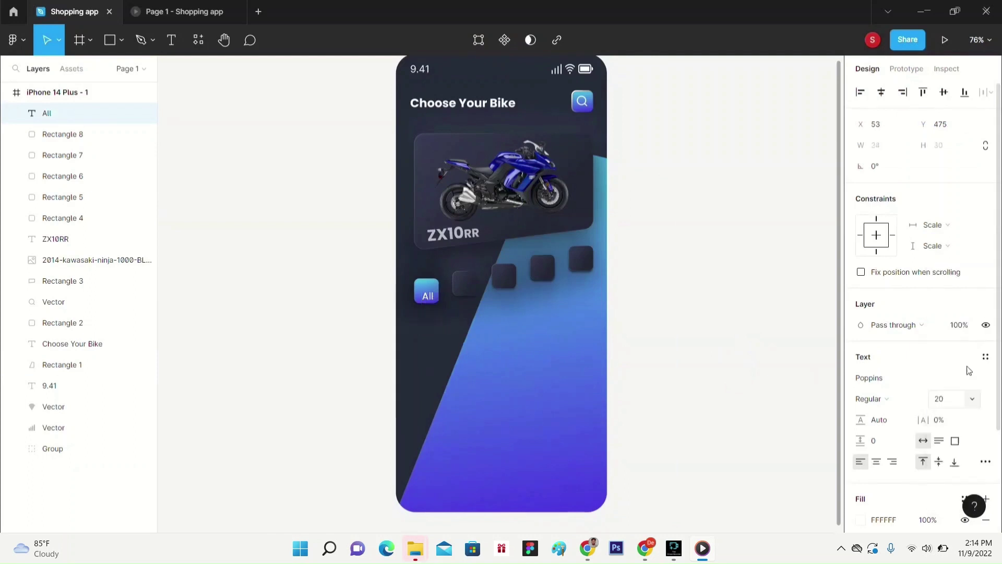
- Nudge the "All" label up and sideways until it is centred on the blue gradient square
key("Up")
key("Up")
key("Up")
key("Up")
key("Up")
key("Up")
key("Up")
key("Up")
key("Up")
key("Up")
key("Up")
key("Up")
key("Left")
key("Left")
key("Left")
key("Left")
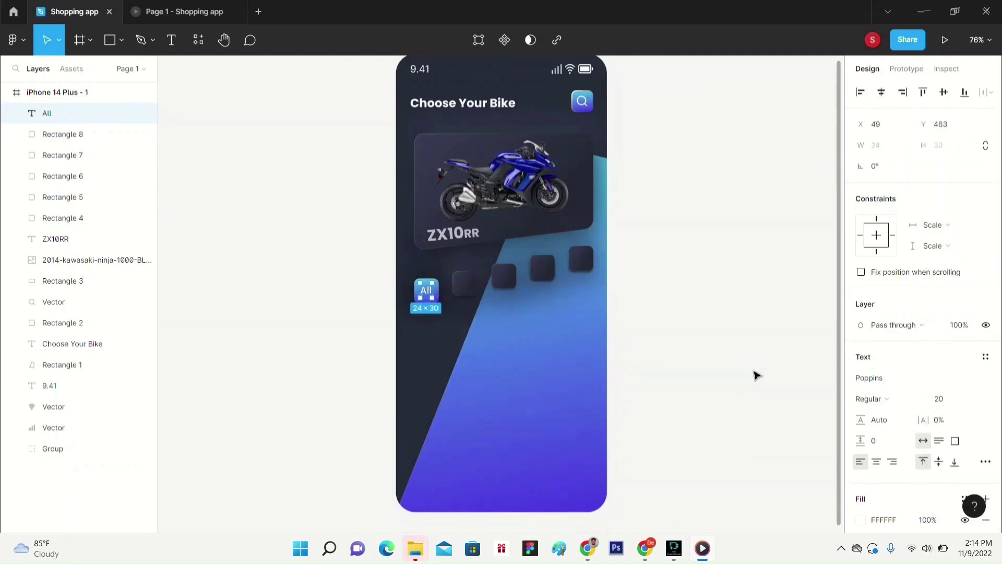
left_click(687, 335)
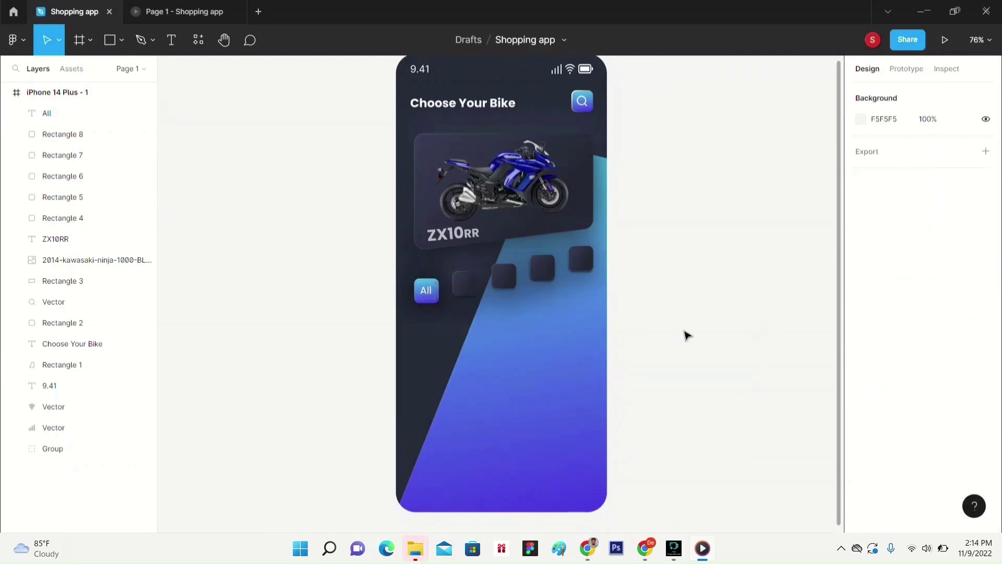
- Run the Iconify plugin and search its icons for "bike"
left_click(16, 40)
mouse_move(58, 220)
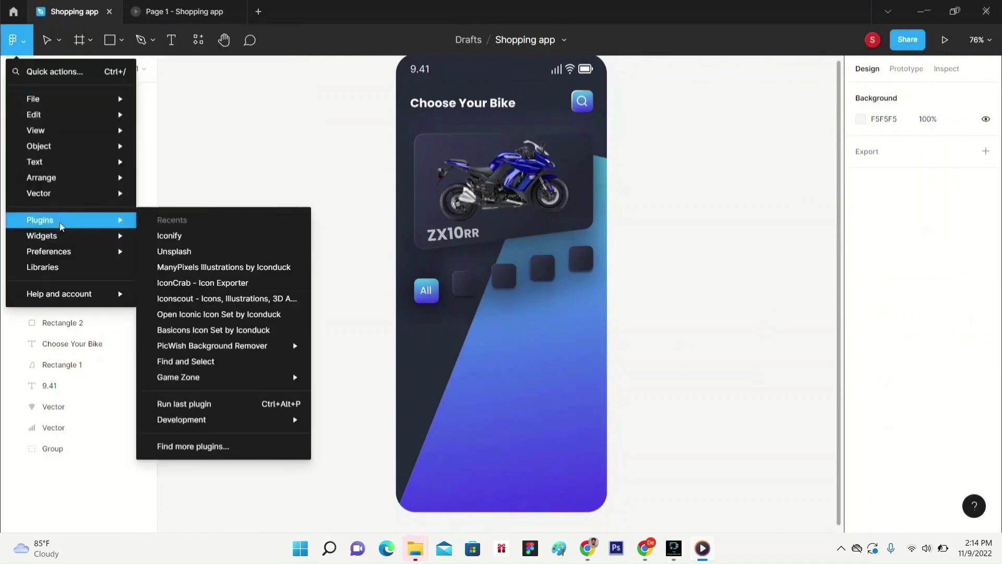
left_click(183, 236)
left_click(353, 166)
key("BackSpace")
key("BackSpace")
type("bik")
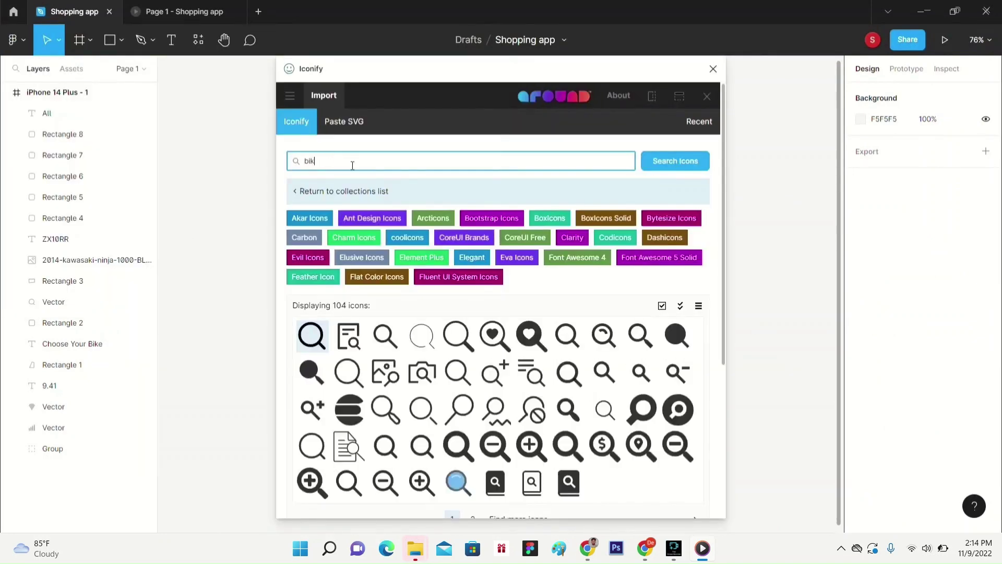
type("e")
key("Return")
scroll(512, 378, "down", 3)
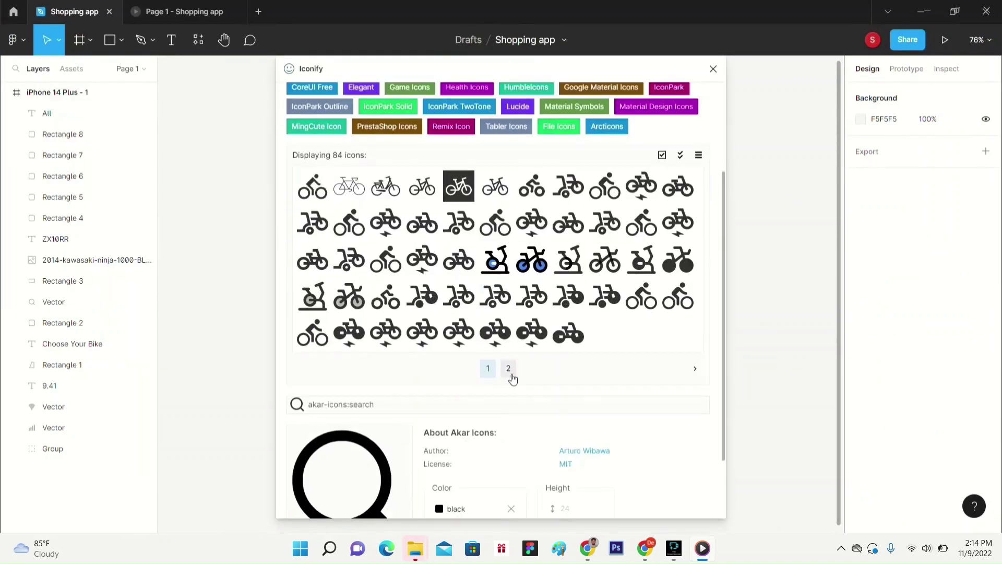
- Import the healthicons:bike-outline icon and delete the duplicate bike drawing beside the phone frame
left_click(495, 186)
scroll(495, 209, "down", 2)
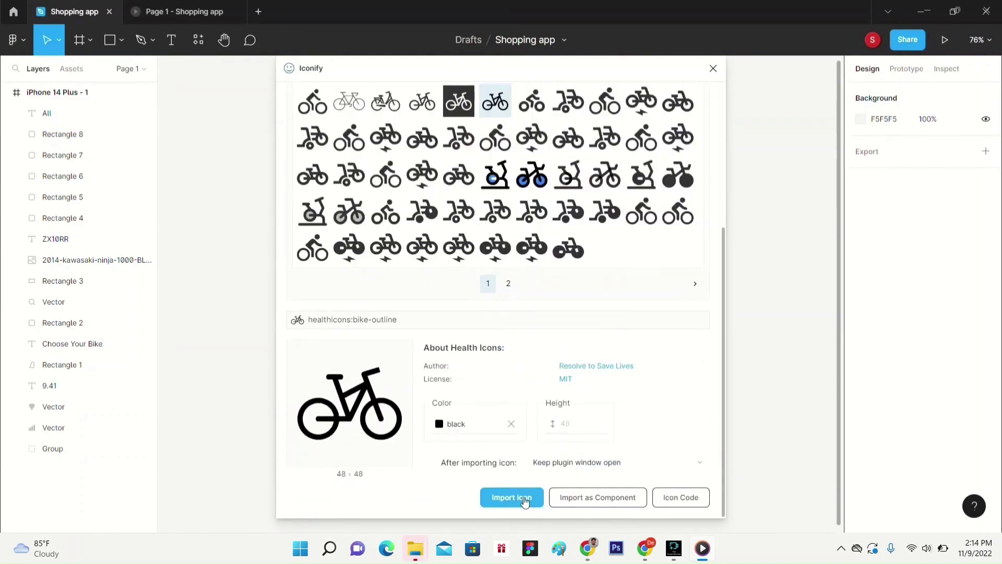
left_click(511, 497)
left_click(511, 497)
left_click(713, 69)
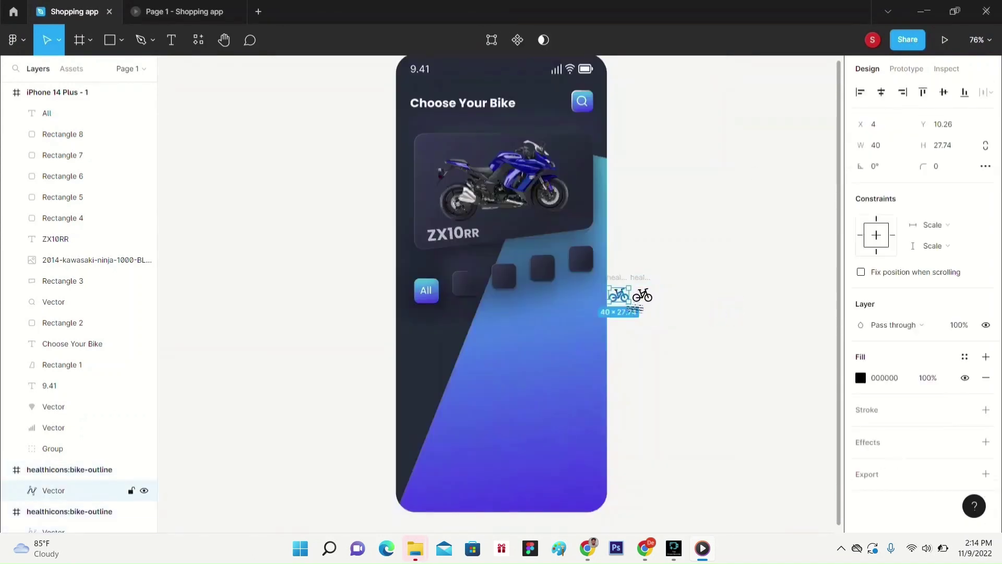
key("Delete")
- Set the remaining bike icon's fill to FFFBFB
left_click(642, 296)
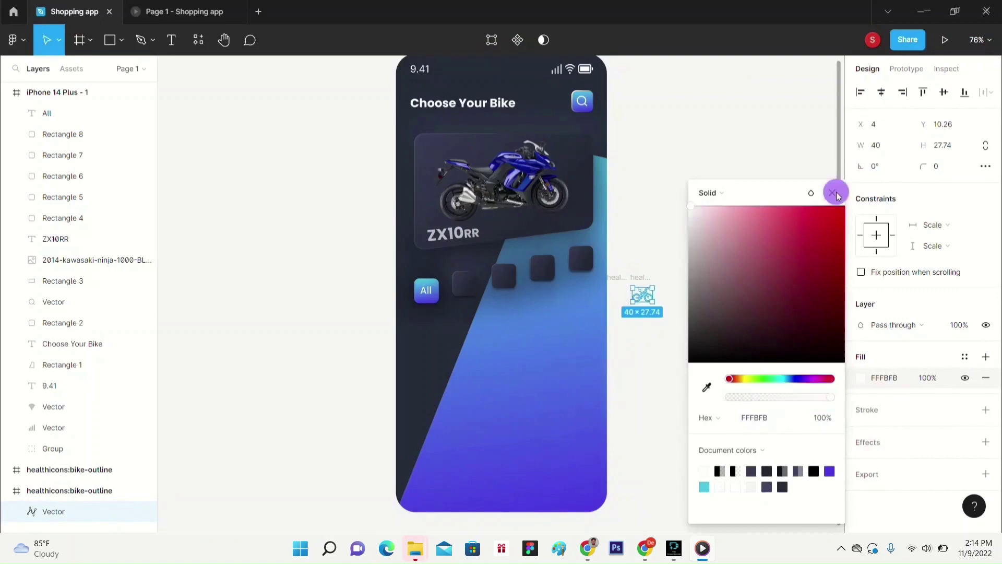
left_click(834, 193)
left_click(667, 291)
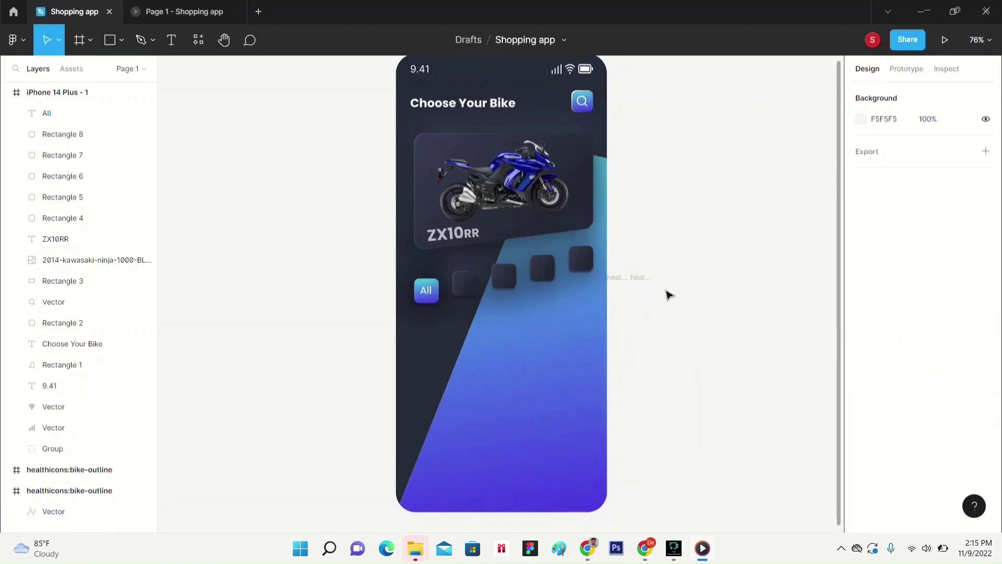
- Move the bike icon into the phone frame onto the second square of the category row
left_click(483, 296)
left_click_drag(483, 296, 465, 296)
left_click(725, 320)
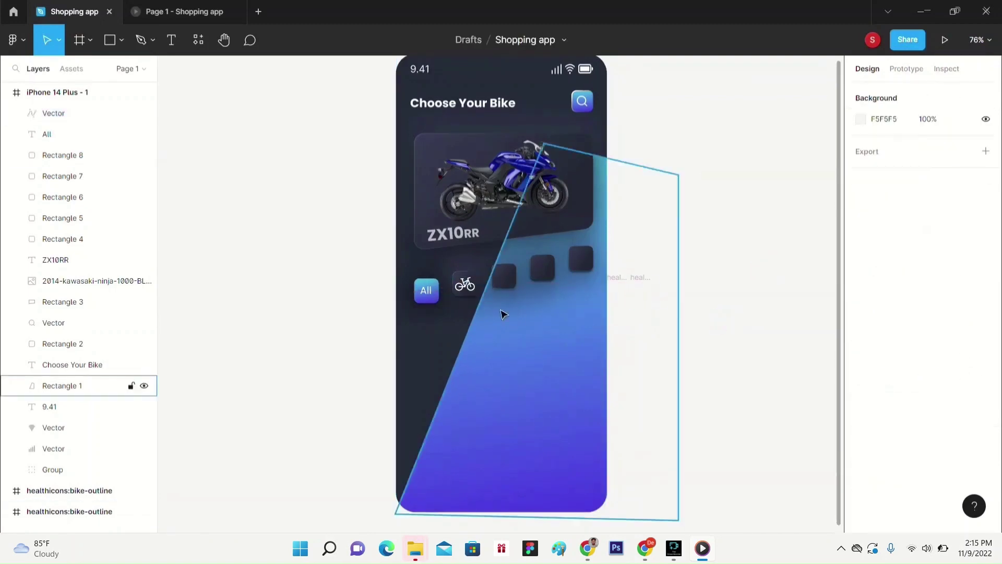
left_click(467, 291)
key("Up")
key("Up")
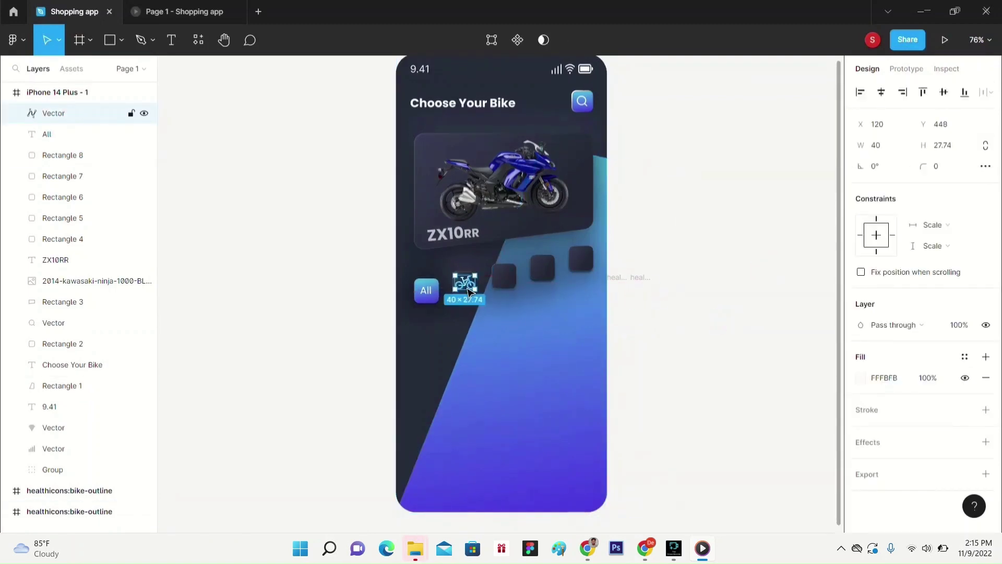
- Resize the bike icon to 30 by 20 and centre it on the second square
left_click(449, 310)
left_click(454, 296)
left_click(896, 148)
key("Return")
left_click(951, 146)
type("20")
key("Return")
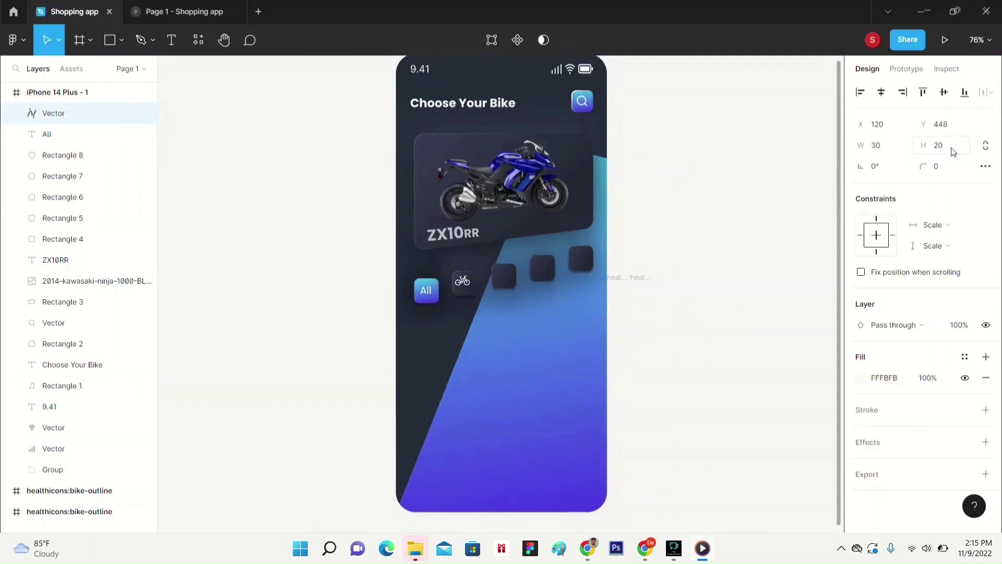
left_click(826, 275)
left_click_drag(461, 283, 466, 286)
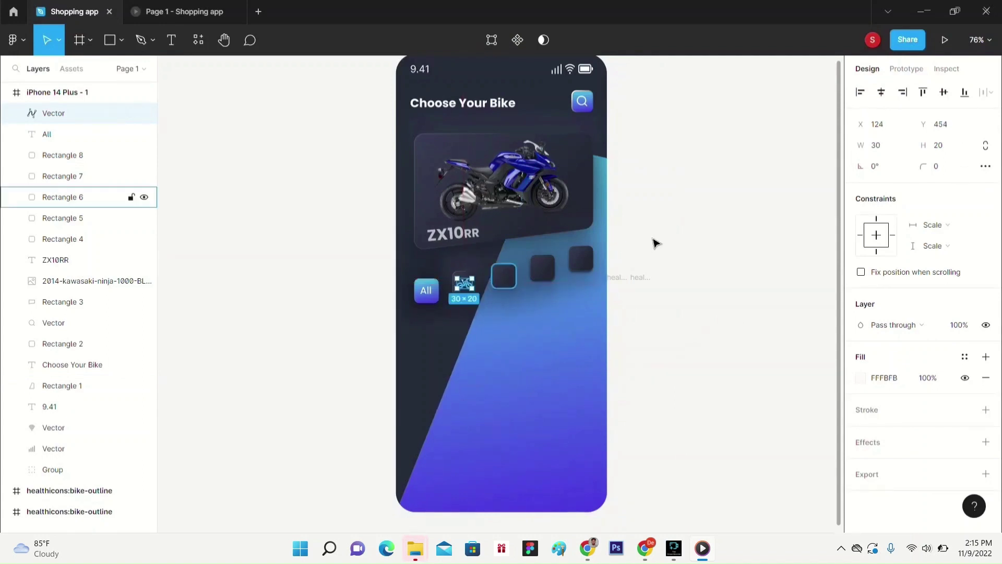
- Delete the two empty bike-outline frames left beside the phone frame
left_click(898, 150)
left_click(660, 289)
left_click(643, 289)
key("Delete")
left_click(627, 282)
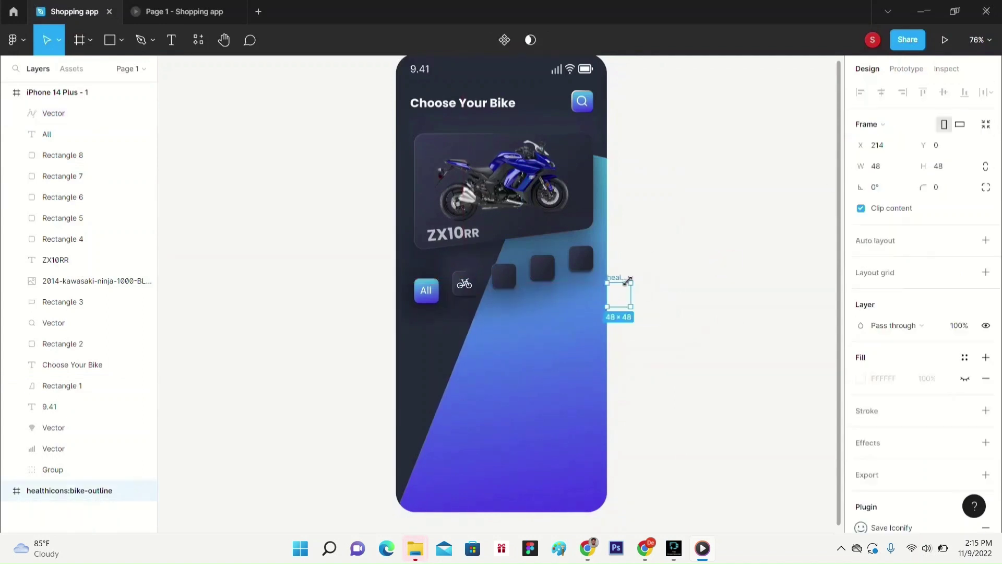
key("Delete")
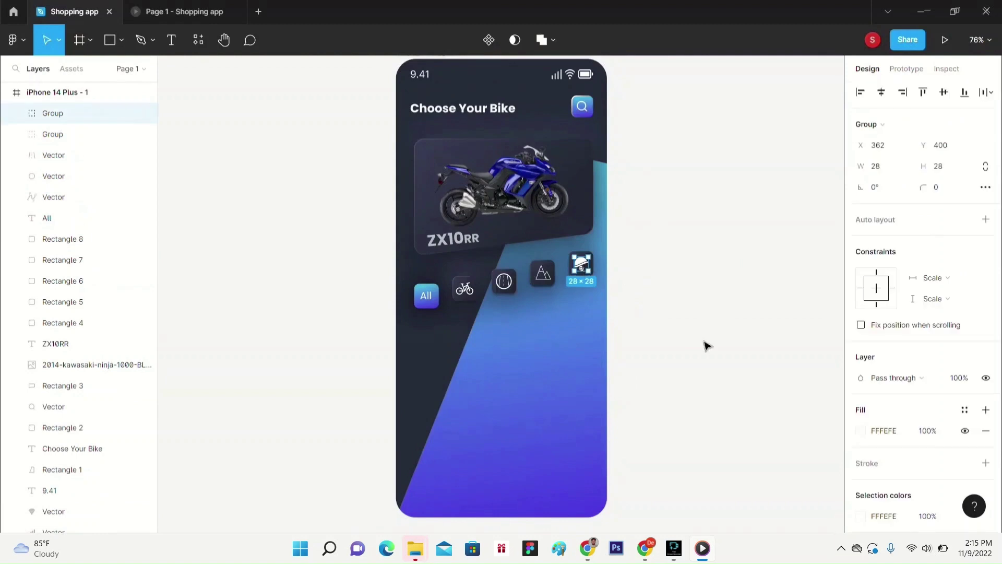
- Draw a portrait rectangle in the phone frame below the category buttons
left_click(716, 349)
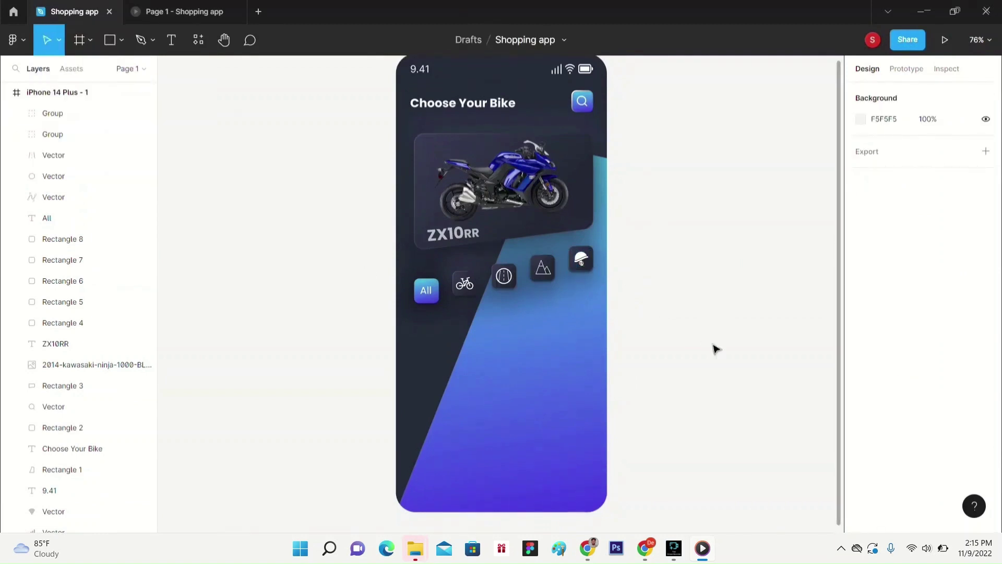
left_click(121, 40)
left_click(99, 71)
left_click_drag(416, 327, 504, 426)
left_click(736, 348)
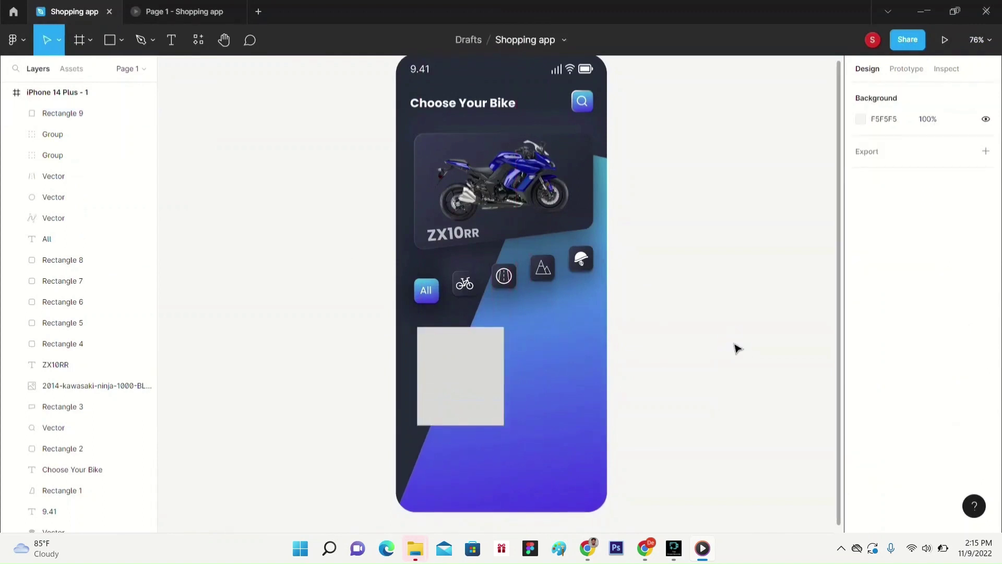
- Set the new rectangle's width to 165 and its height to 240
left_click(490, 367)
left_click(886, 149)
type("165")
left_click(956, 149)
type("240")
left_click(731, 303)
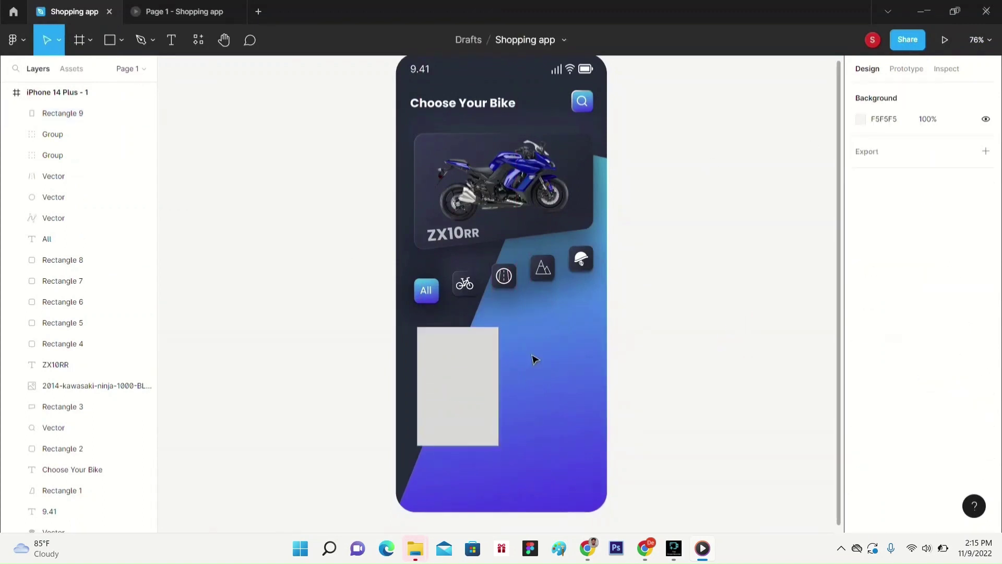
- Align the new rectangle with the left edge of the bike card and give it a corner radius of 20
left_click_drag(479, 369, 476, 366)
left_click(945, 168)
type("20")
key("Return")
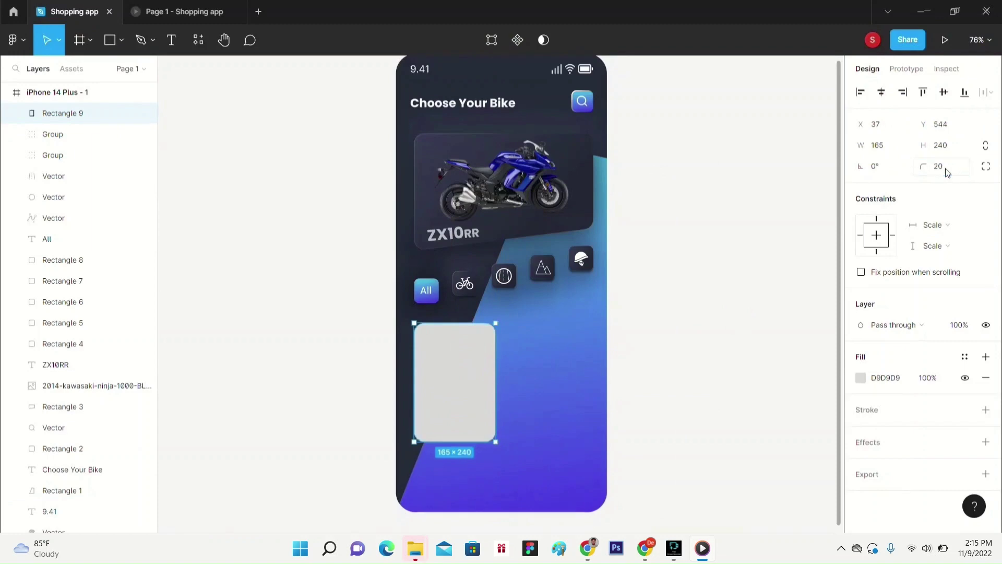
left_click(731, 292)
- Copy the large bike card's properties and paste them onto the new rectangle below the category buttons
right_click(467, 225)
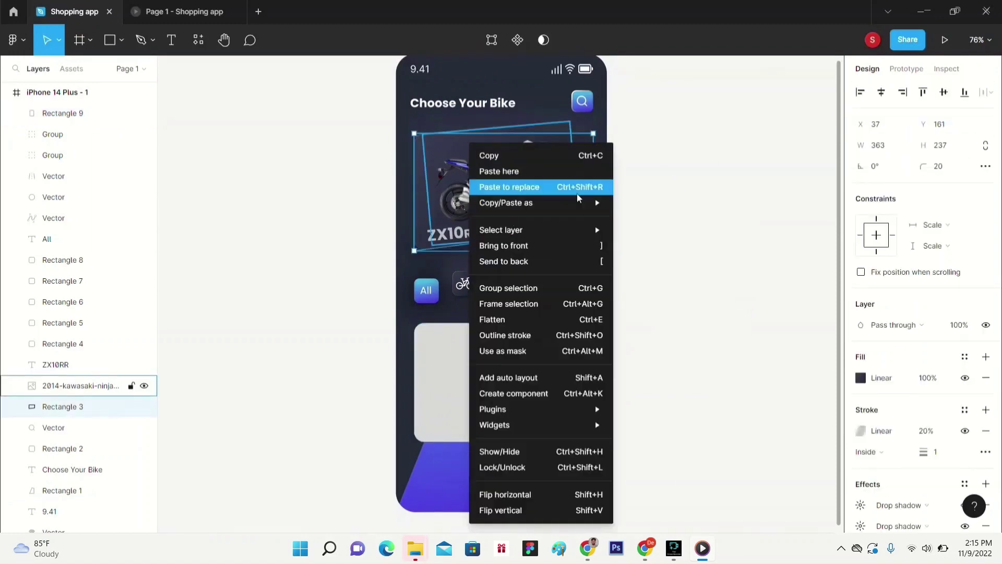
mouse_move(559, 203)
left_click(653, 262)
right_click(468, 365)
left_click(655, 282)
left_click(724, 281)
left_click(472, 379)
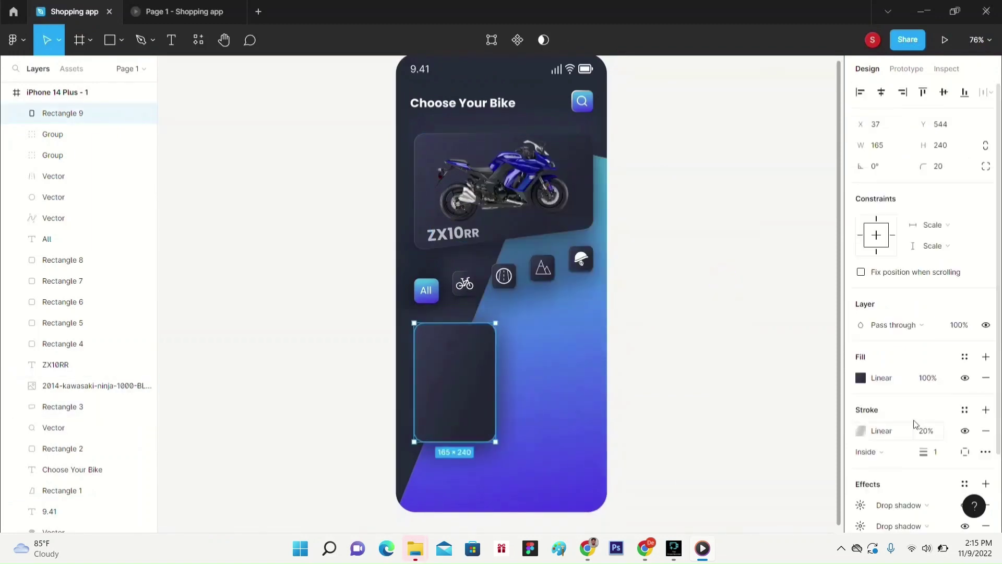
- Set the gradient fill opacity of the large bike card to 80%
left_click(591, 217)
left_click(933, 378)
type("80")
key("Return")
left_click(484, 430)
left_click(757, 340)
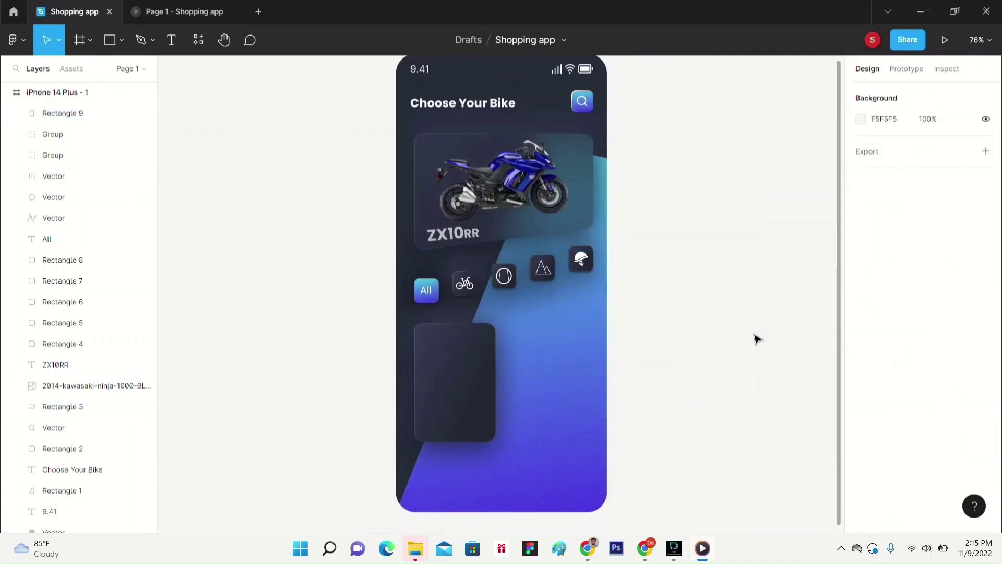
- Slant the small card by lowering its top-left corner point and raising its bottom-right corner point
left_click(465, 379)
left_click(493, 40)
left_click_drag(414, 323, 414, 329)
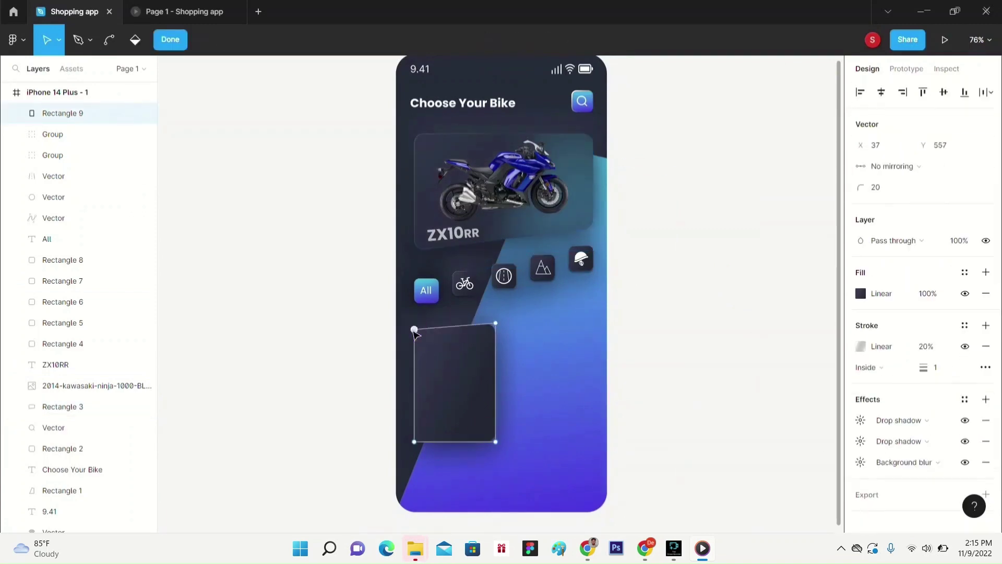
left_click_drag(495, 441, 495, 434)
double_click(695, 371)
left_click(694, 372)
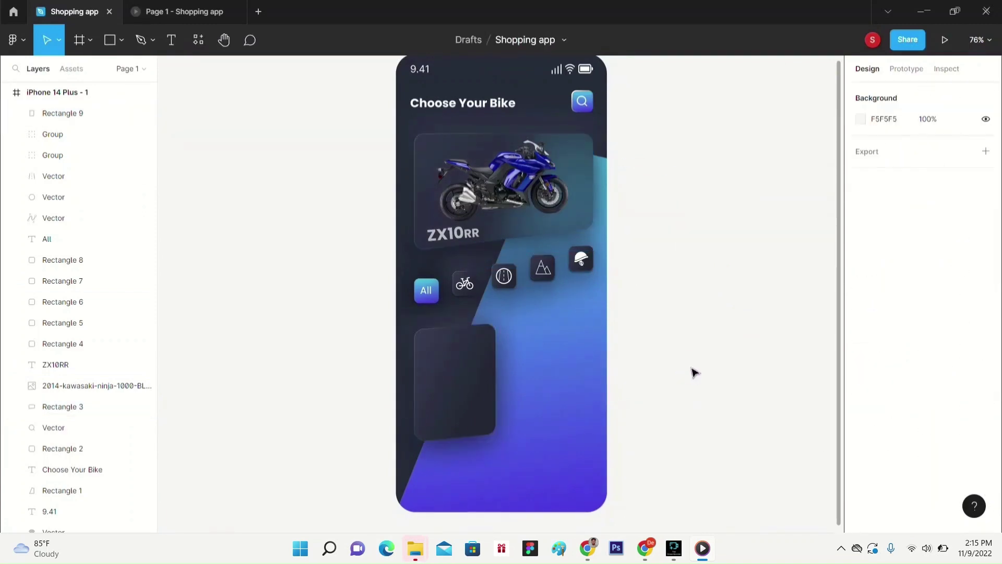
- Place the image ZX10_ORI-removebg-preview from the Downloads folder on the canvas beside the phone frame
left_click(122, 41)
left_click(157, 177)
left_click(154, 125)
left_click(398, 291)
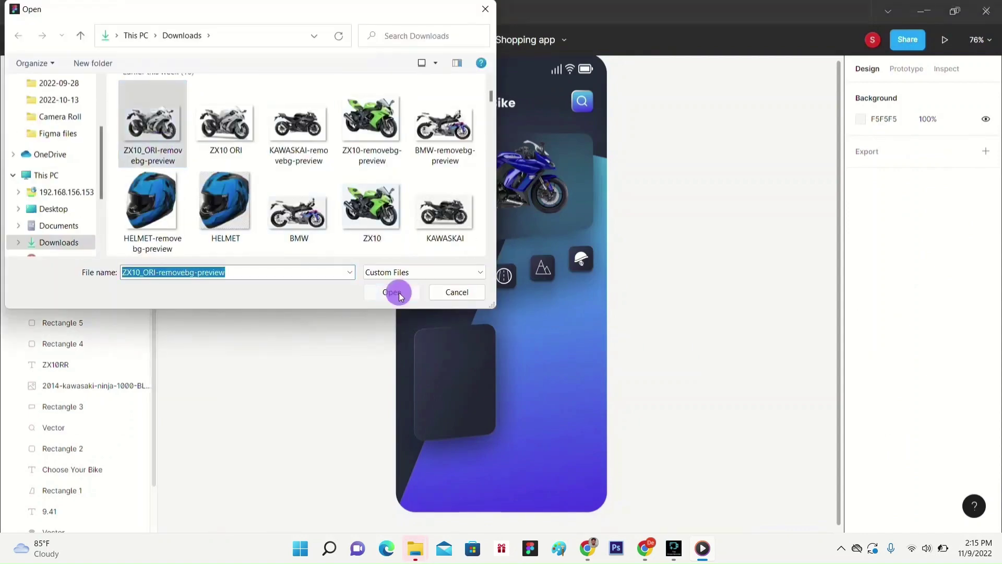
left_click(168, 254)
left_click(394, 291)
left_click(226, 213)
- Set the motorcycle image's width to 200 and move it onto the upper part of the small card
left_click(885, 148)
type("200")
key("Return")
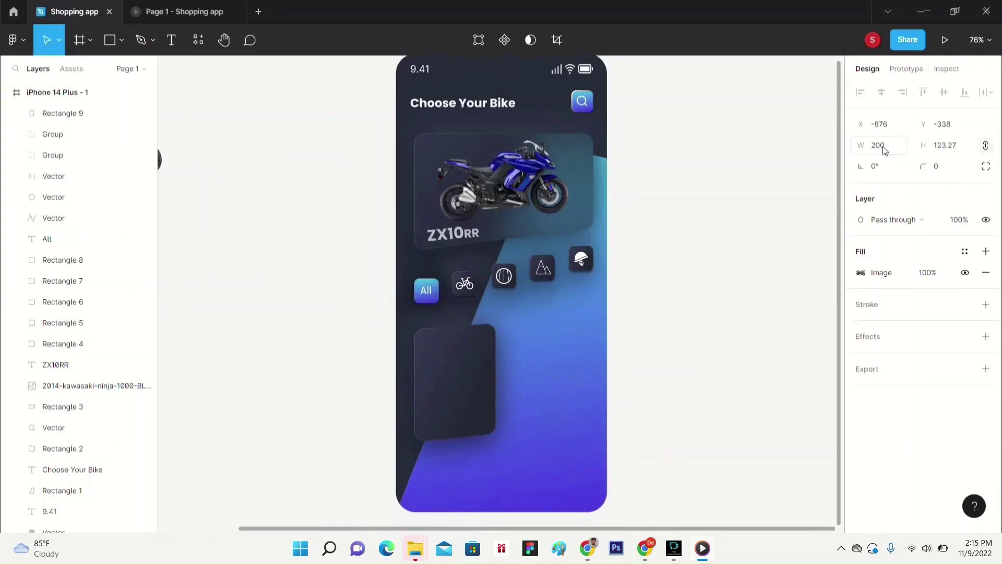
scroll(208, 162, "left", 1)
left_click_drag(182, 160, 521, 364)
left_click(745, 340)
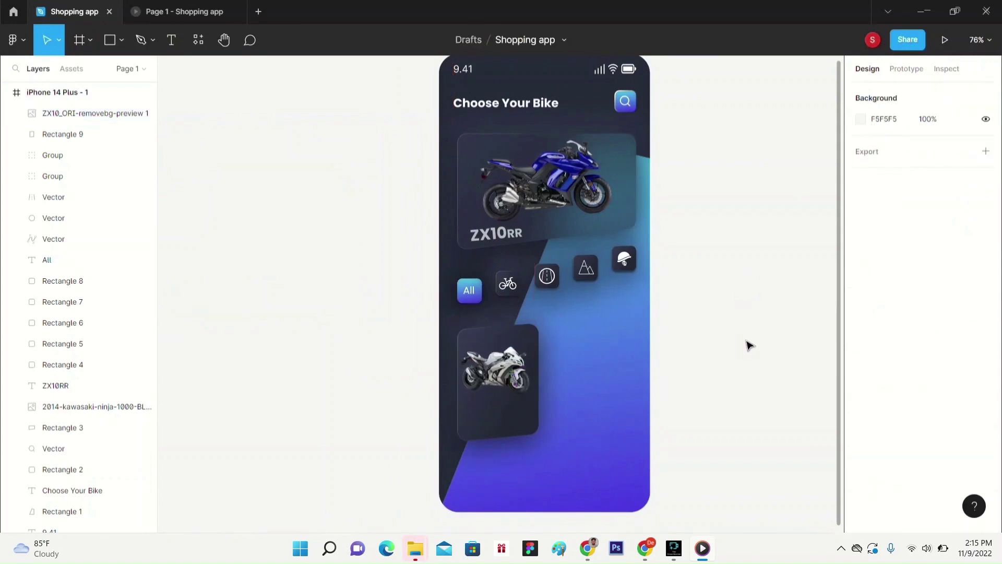
- Add size 16 text below the small card's motorcycle with the lines "1000cc", "BMW-S1000RR" and "$18,39,900.00"
left_click(171, 40)
left_click(468, 410)
left_click(971, 399)
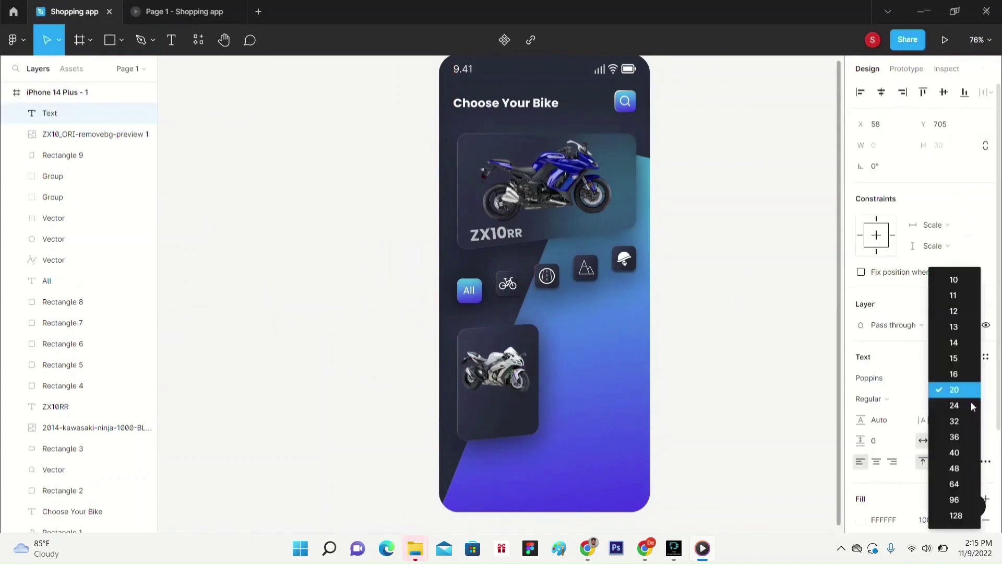
left_click(971, 375)
type("1000cc")
key("Return")
type("BMW-S1000RR")
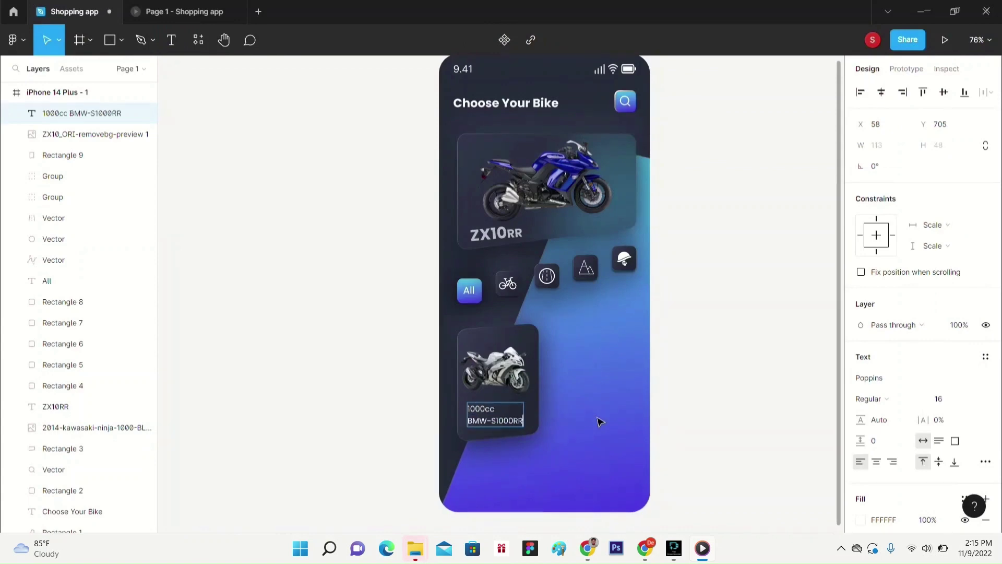
key("Return")
type("$18,39,900.0")
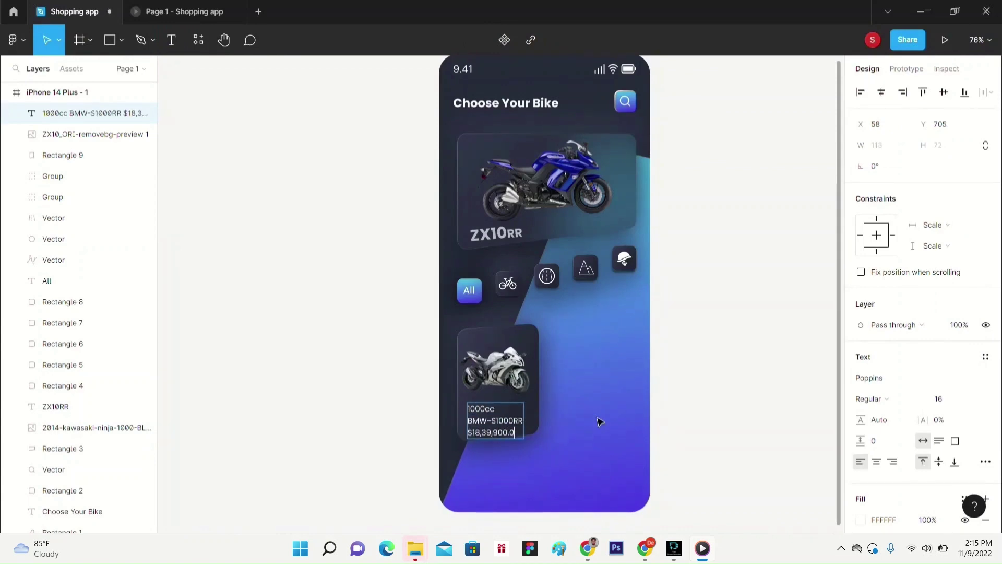
type("0")
left_click(600, 422)
- Move the text block up within the small card and lower the fill opacity of its "1000cc" line
left_click_drag(503, 429, 465, 401)
double_click(493, 403)
scroll(877, 388, "down", 3)
left_click(860, 388)
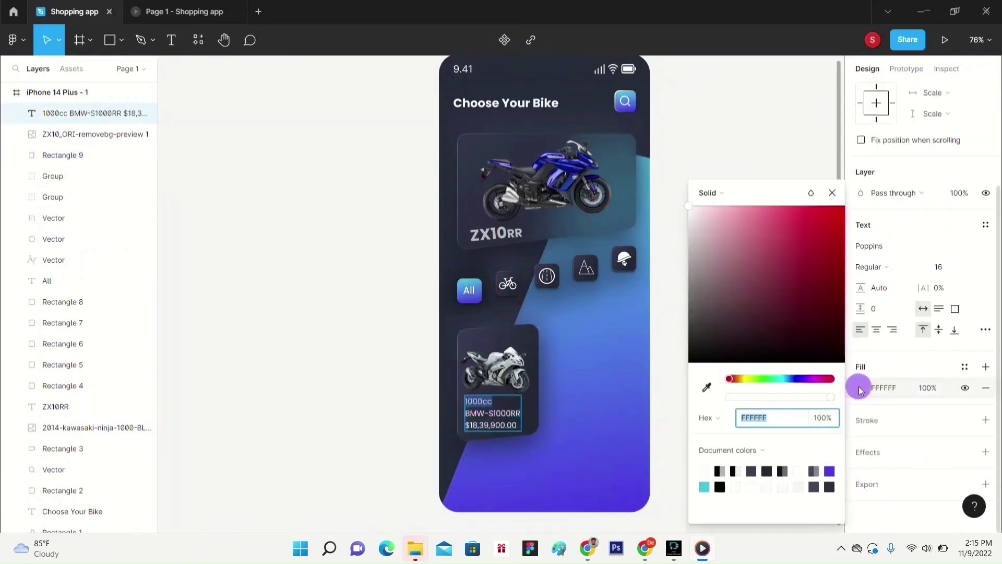
left_click_drag(830, 397, 798, 396)
left_click(670, 417)
- Make the "BMW-S1000RR" line of the card text bold
double_click(518, 412)
left_click_drag(520, 413, 465, 413)
left_click(898, 399)
left_click(897, 345)
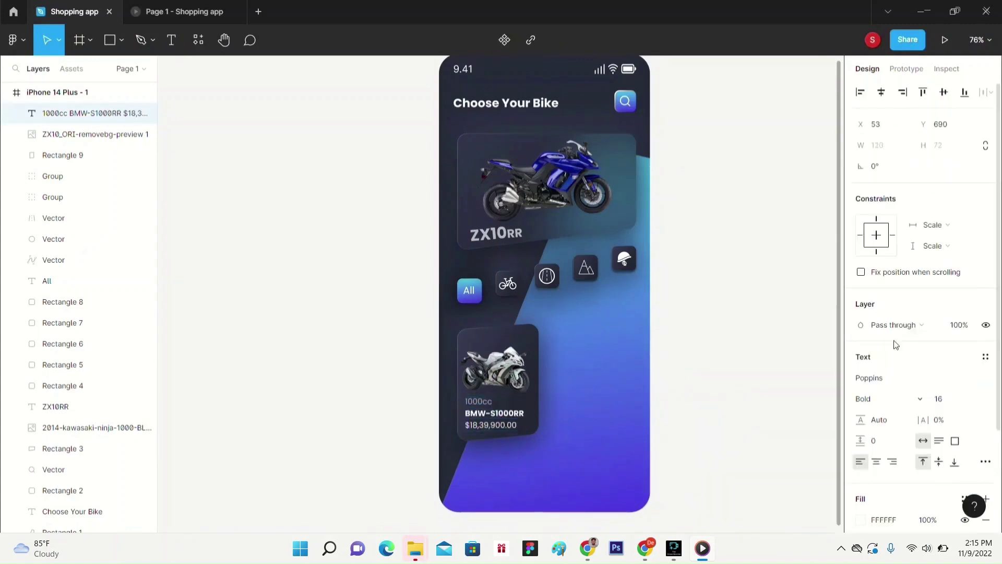
left_click(938, 398)
left_click(728, 397)
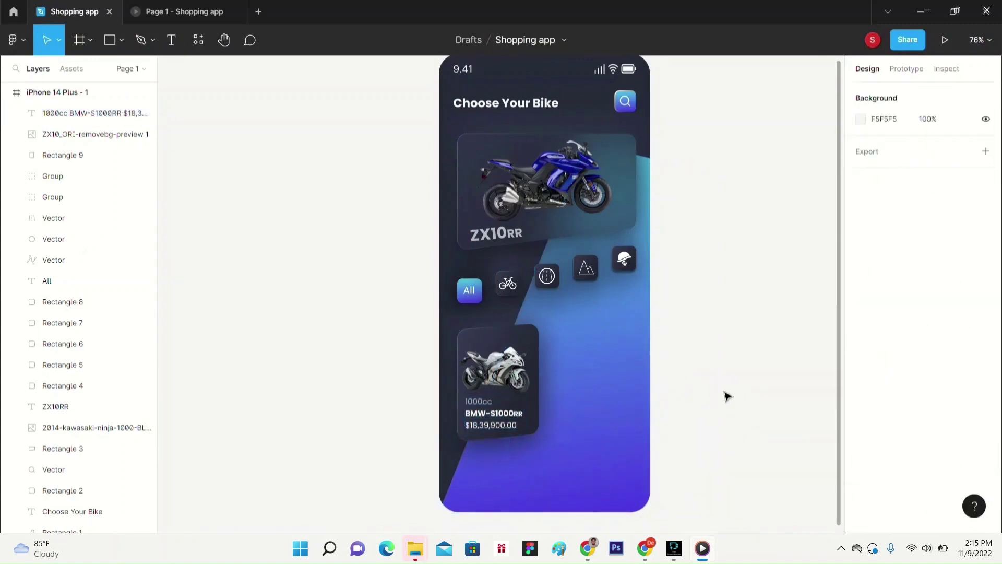
scroll(740, 351, "up", 2)
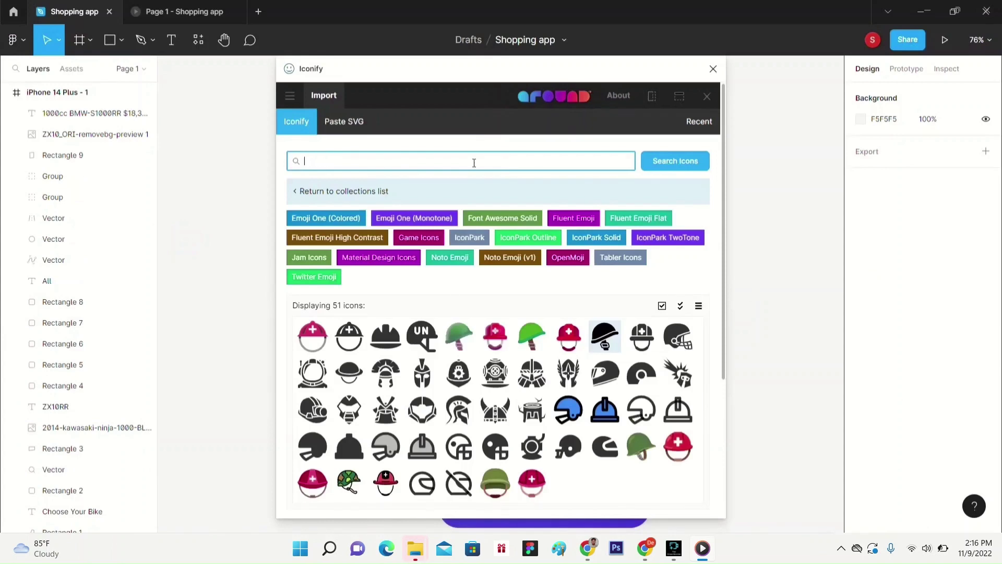
- Search Iconify for a heart icon, place the outlined heart in the card's upper-right corner and fill it with FFFDFD
type("HEART")
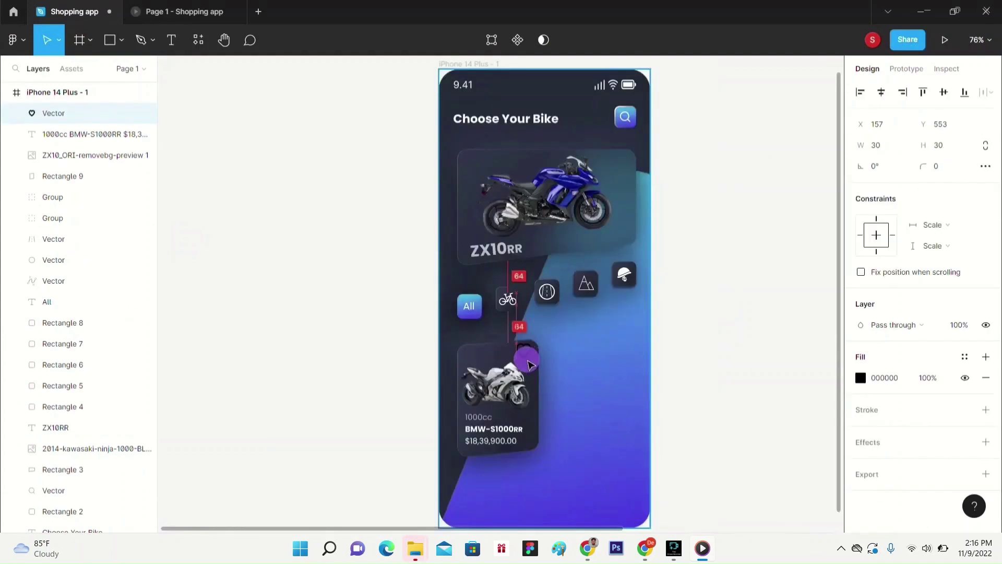
left_click_drag(529, 365, 529, 365)
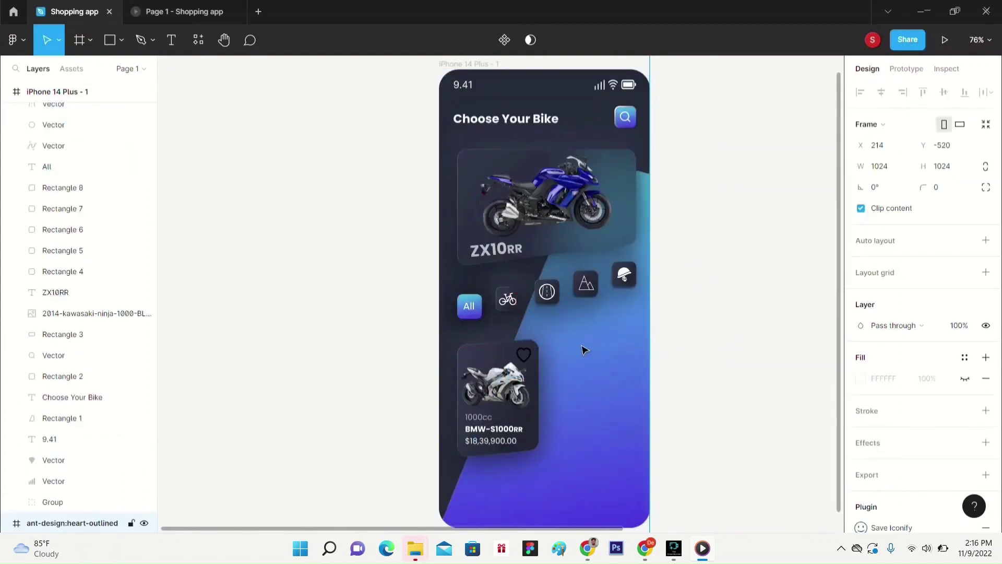
left_click(531, 357)
left_click(862, 379)
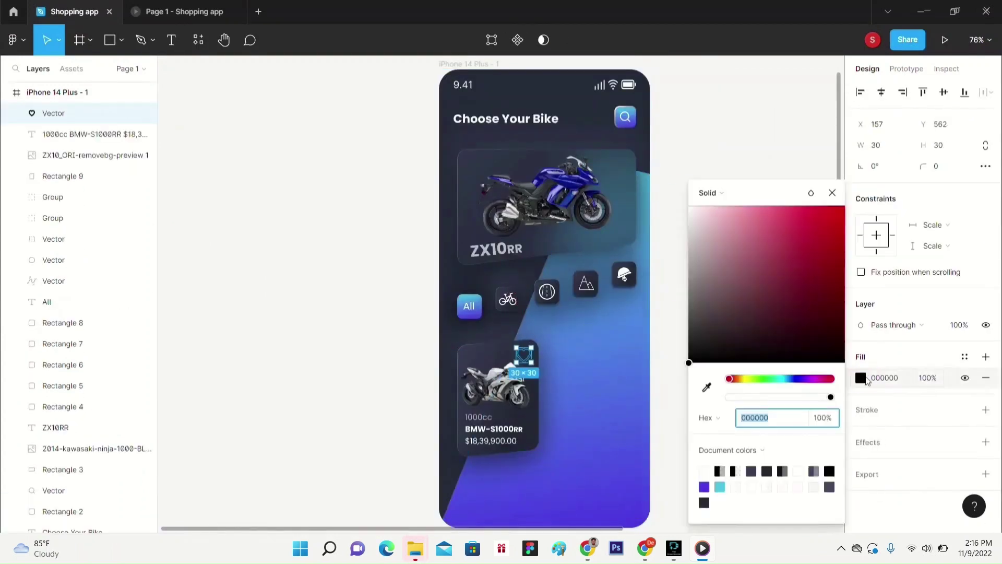
left_click(693, 208)
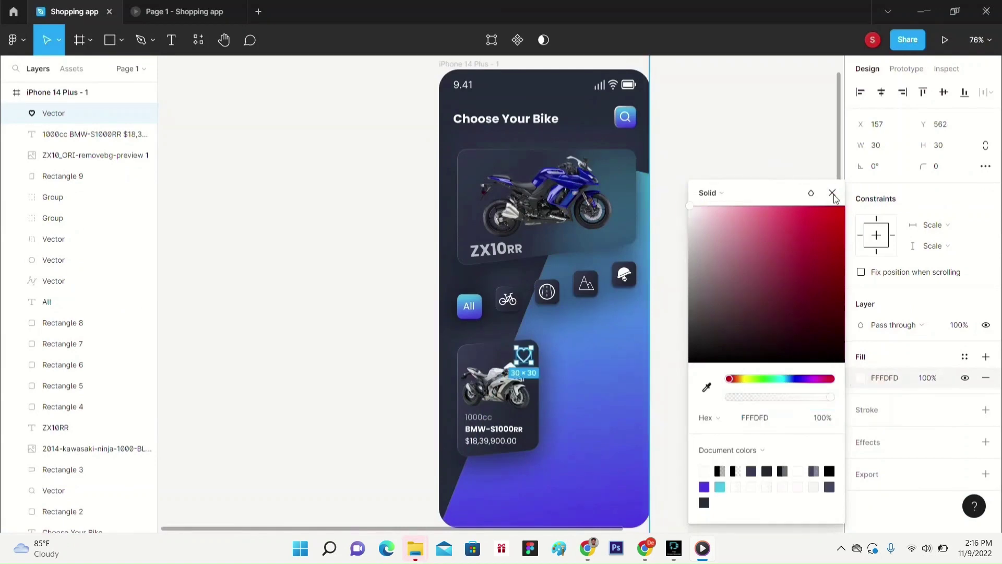
left_click(832, 192)
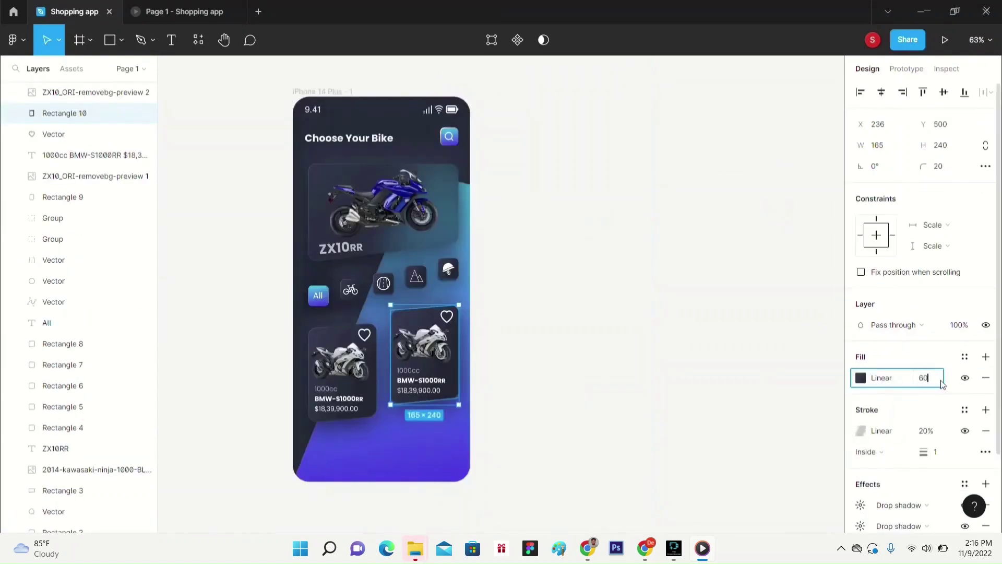
- Set the second card's fill opacity to 60% and the first gradient stop of the first card's heart to 37B6E9
key("Return")
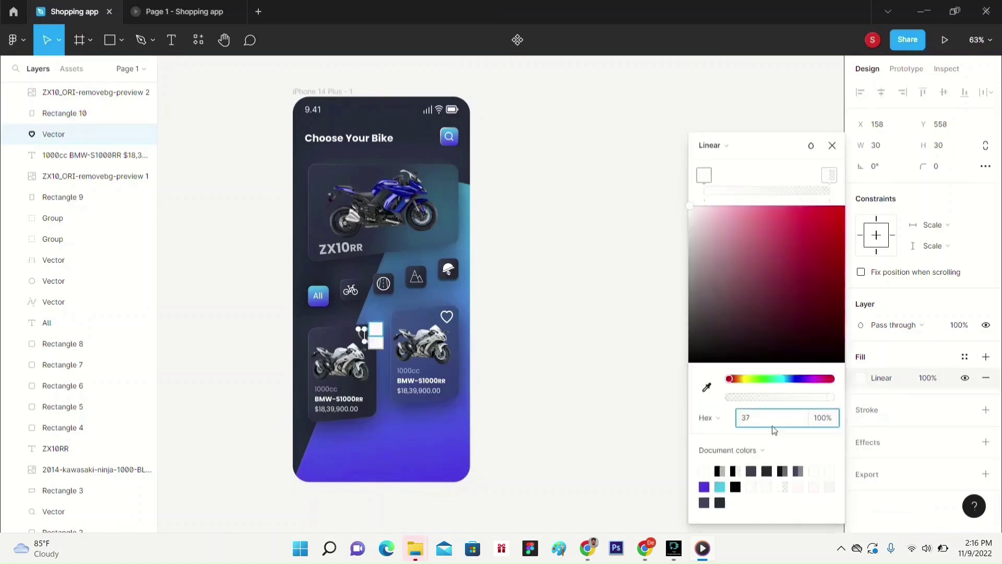
type("B6E9")
key("Return")
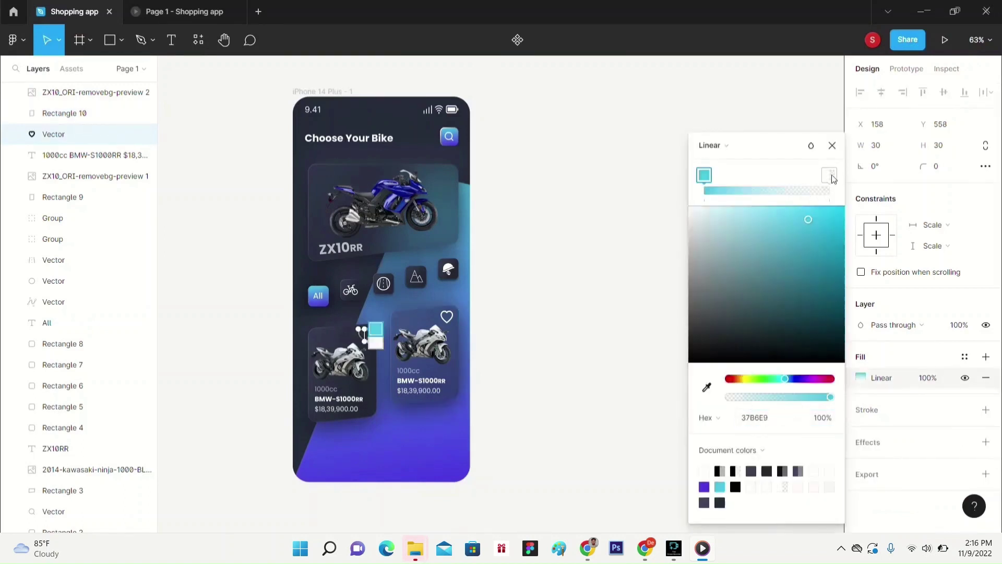
- Set the second gradient stop of the first card's heart to 4B4CED at 100% opacity and adjust the gradient's direction
left_click(830, 174)
left_click(773, 418)
type("4B4CED")
key("Return")
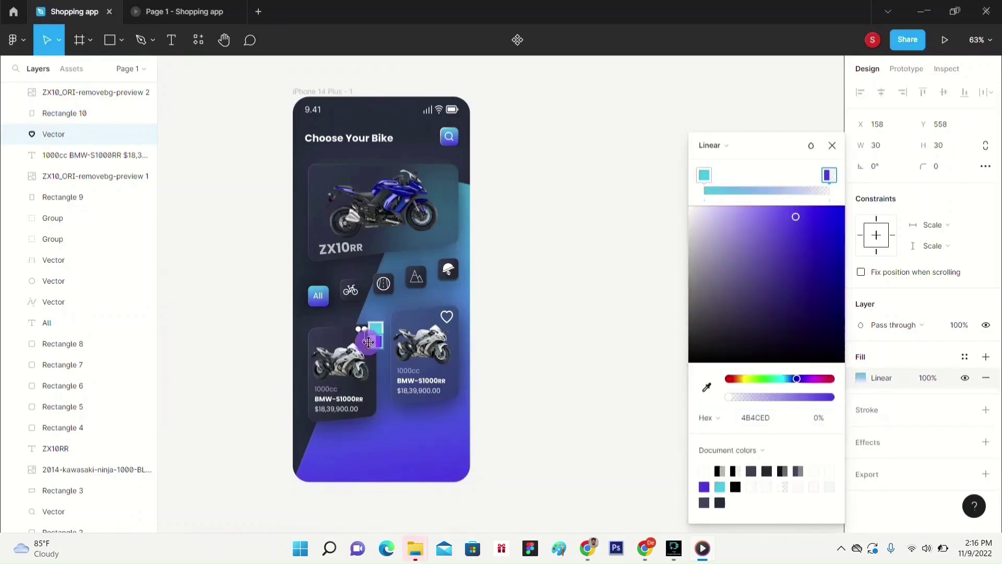
left_click_drag(368, 342, 371, 340)
left_click(826, 416)
type("100")
key("Return")
left_click(833, 147)
- Delete the second card's motorcycle image and place the KAWASKAI-removebg-preview image on the canvas
left_click(422, 345)
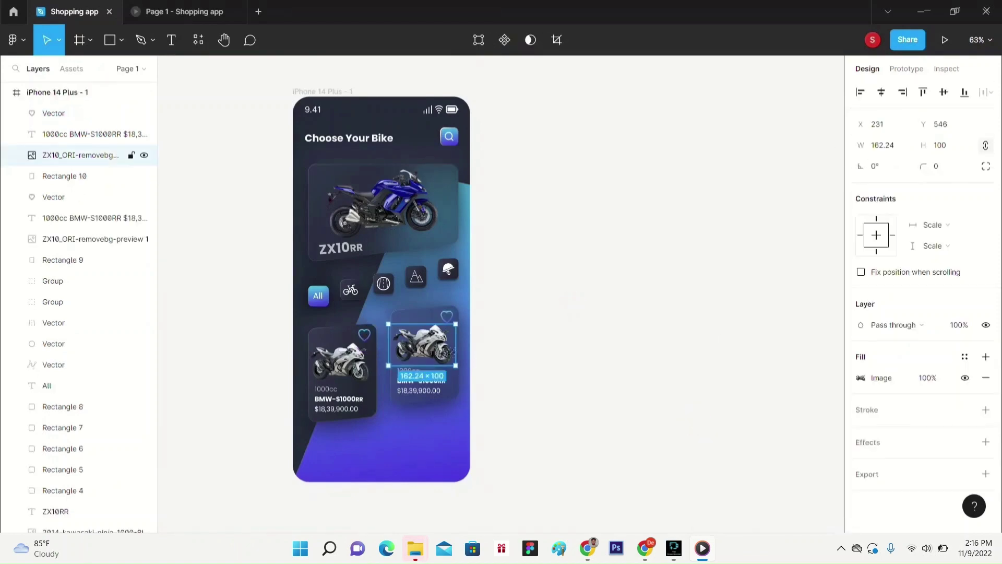
key("Delete")
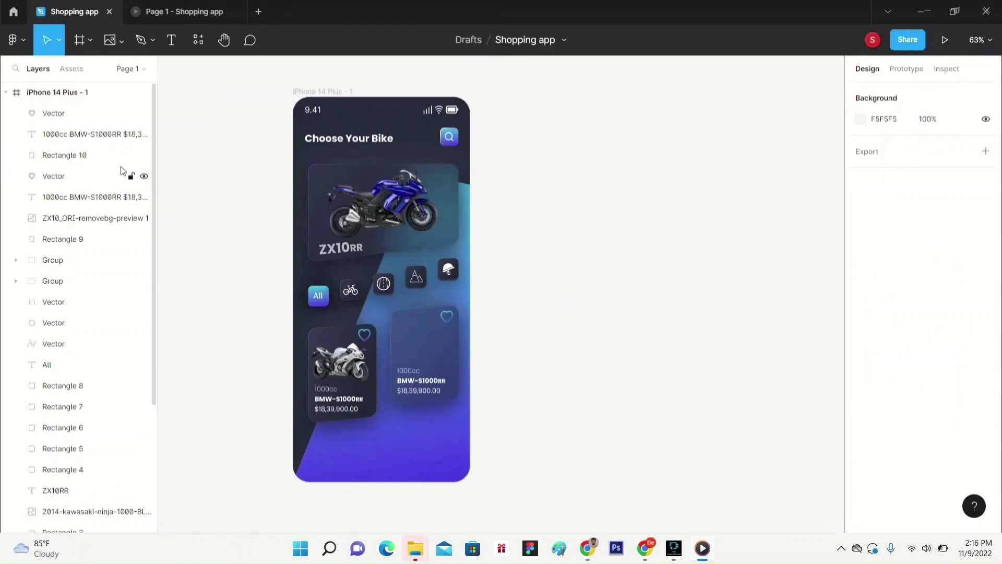
key("ctrl+shift+k")
double_click(371, 124)
left_click(542, 284)
- Set the Kawasaki image's width to 200, move it onto the second card and scale it down to fit
left_click(883, 150)
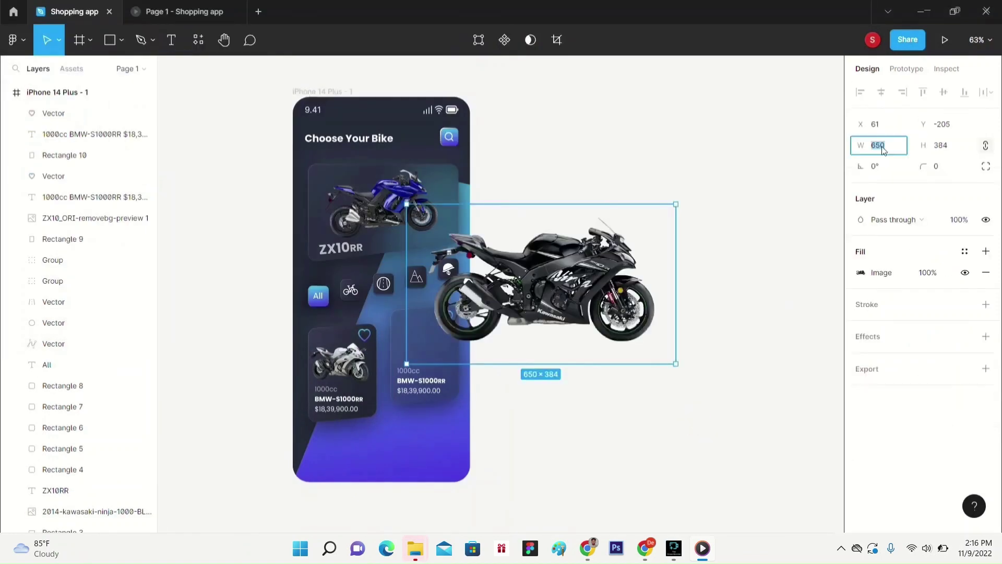
type("200")
key("Return")
left_click_drag(459, 230, 438, 344)
left_click_drag(470, 319, 461, 325)
left_click(704, 260)
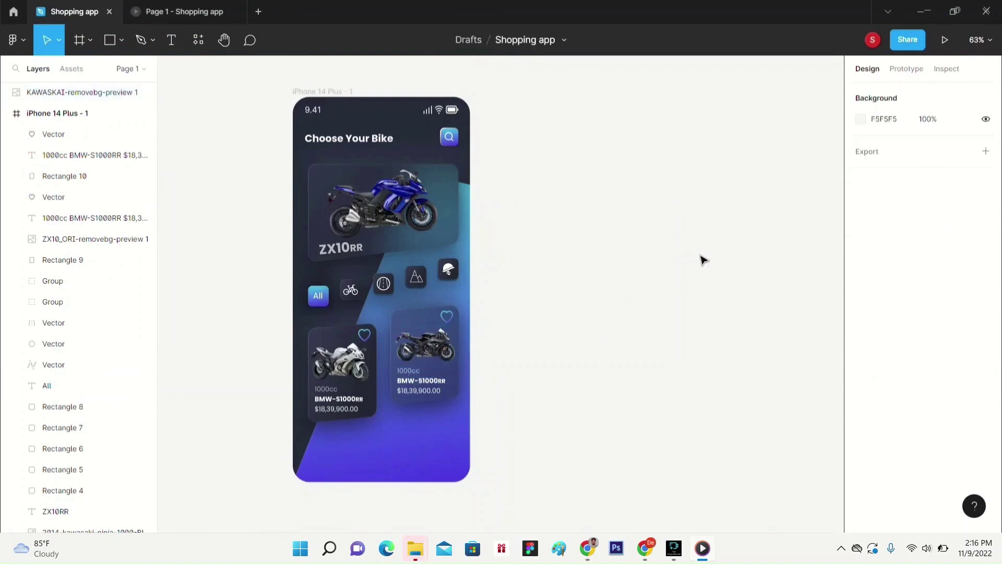
- Change the second card's text lines to "900cc", "KAWASAKI-Z900" and "$8,14,900.00"
left_click(432, 352)
left_click(509, 355)
double_click(406, 371)
key("BackSpace")
key("BackSpace")
type("9")
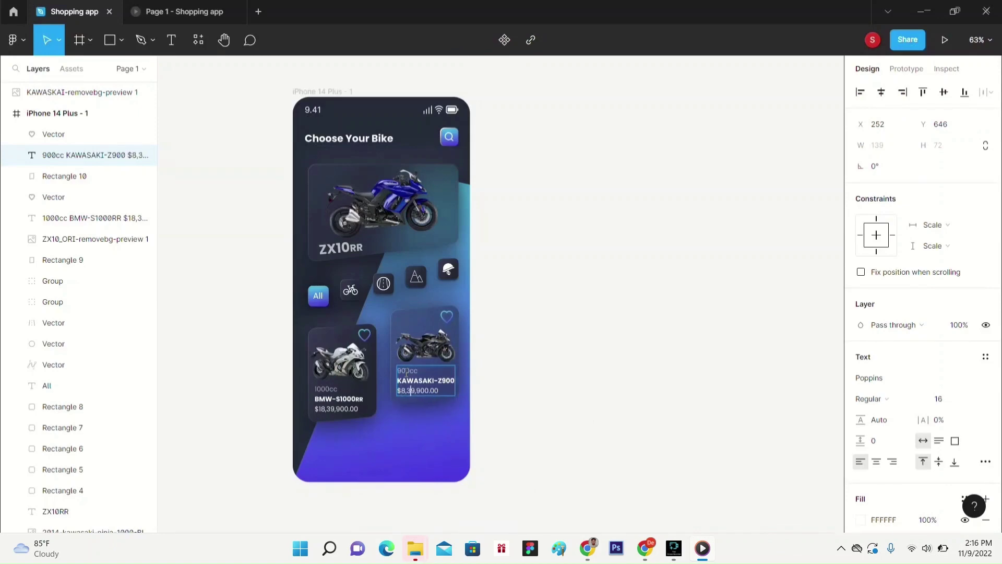
left_click(514, 355)
- Duplicate the Kawasaki card with its image, text and heart, and place the copy below the BMW card
scroll(501, 344, "down", 1)
left_click(445, 377)
left_click(422, 363, "shift")
left_click(426, 330, "shift")
left_click(447, 299, "shift")
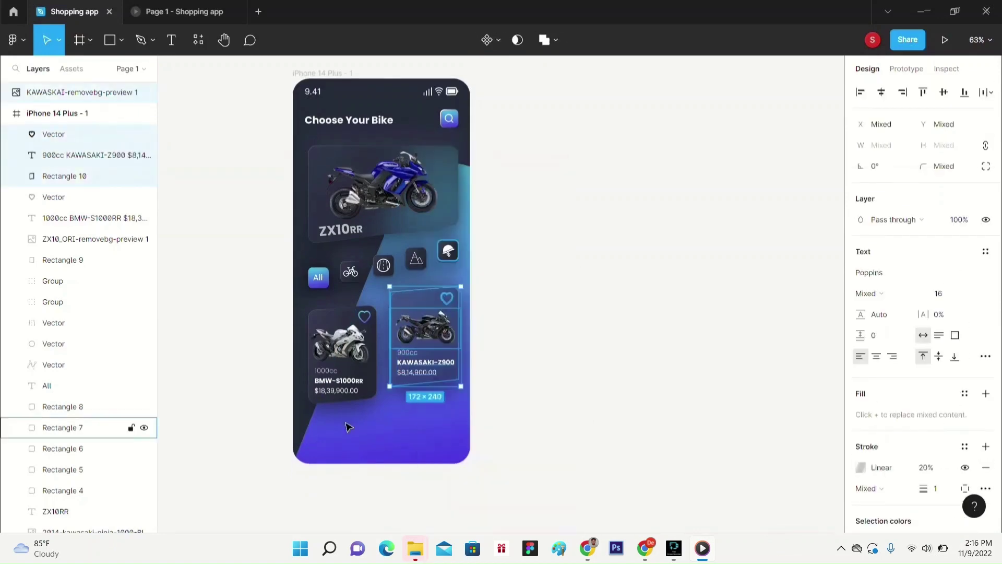
key("ctrl+c")
key("ctrl+v")
left_click_drag(346, 444, 328, 432)
left_click(562, 407)
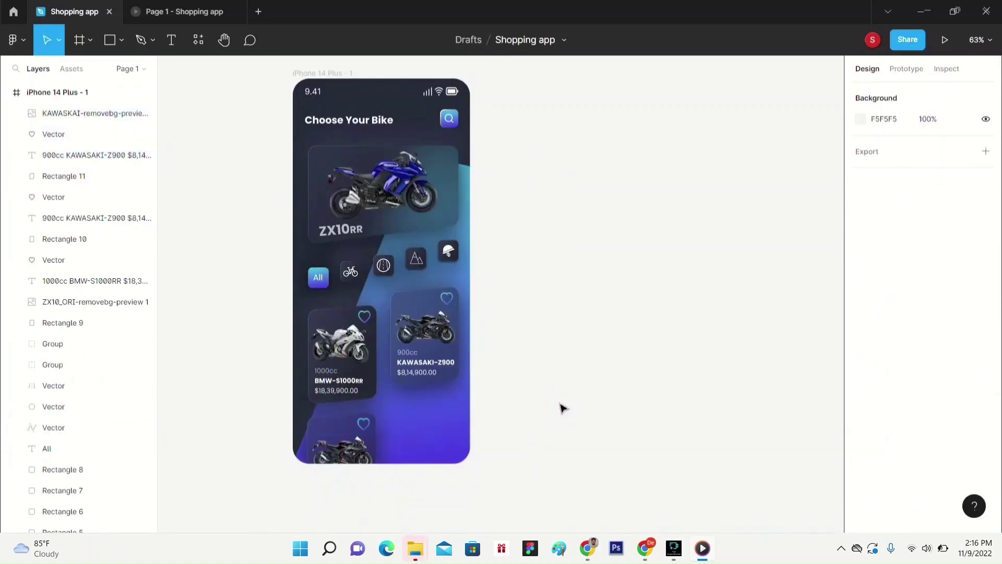
- Duplicate the BMW card with its image, text and heart, and place the copy below the Kawasaki card
left_click_drag(282, 486, 381, 313)
left_click(640, 362)
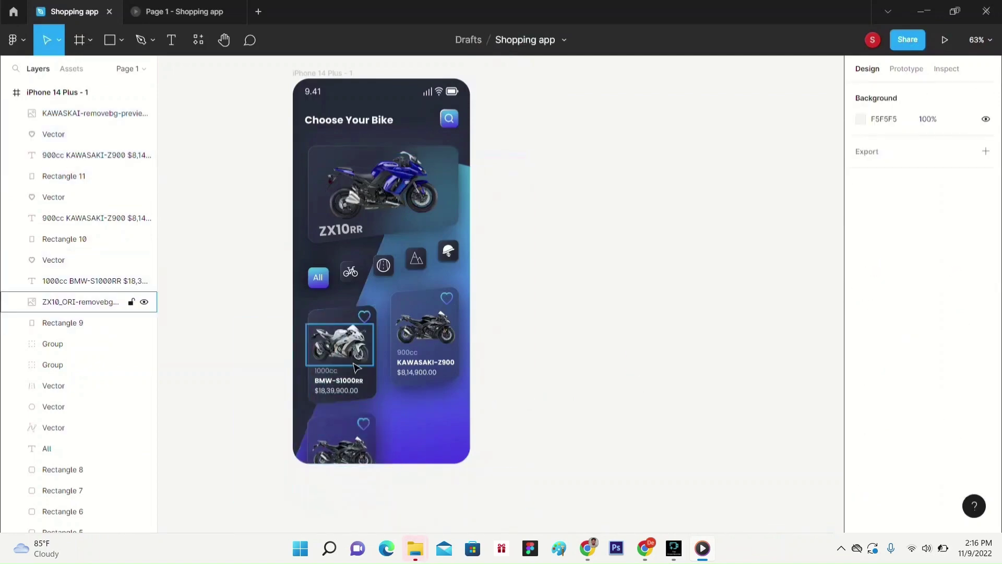
left_click(364, 394)
left_click(339, 380, "shift")
left_click(343, 347, "shift")
left_click(364, 317, "shift")
right_click(424, 418)
left_click(491, 180)
left_click_drag(441, 453, 405, 432)
left_click(637, 366)
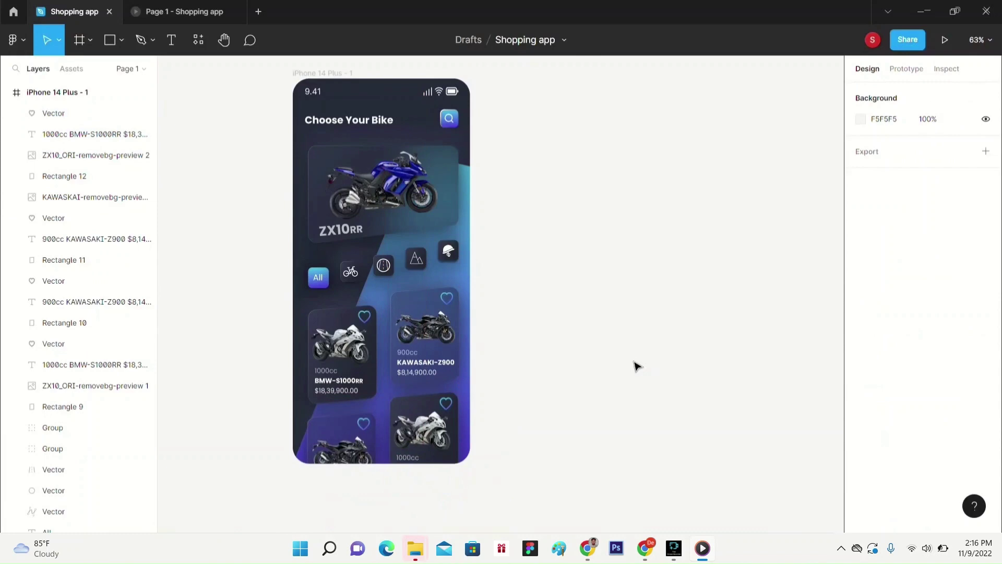
- Delete the motorcycle image from the card below the BMW card and place the HELMET-removebg-preview image on the canvas
left_click(94, 197)
key("Delete")
left_click(121, 40)
left_click(104, 164)
double_click(369, 105)
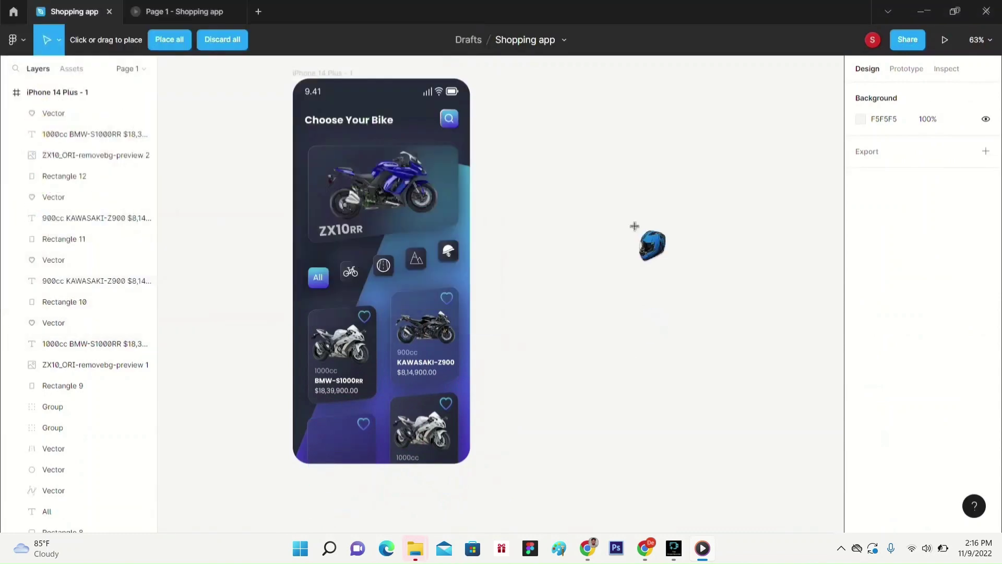
left_click(635, 226)
- Set the helmet image's width to 70 and move it onto the empty card below the BMW card
left_click(886, 146)
type("70")
key("Return")
left_click_drag(548, 128, 341, 446)
- Delete the motorcycle image and the text from the card below the Kawasaki card
left_click(717, 364)
key("Delete")
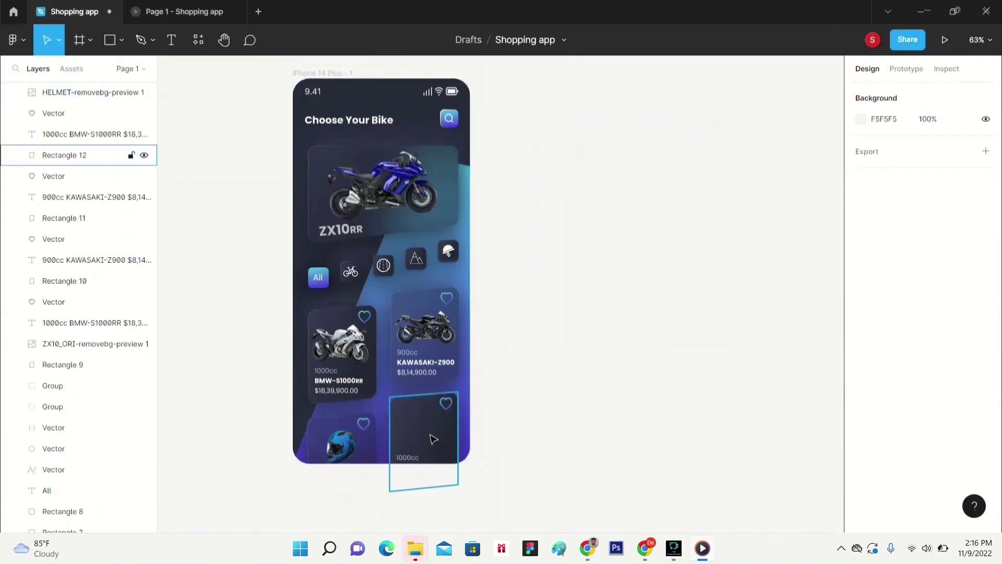
left_click(409, 458)
key("Delete")
left_click(130, 46)
left_click(172, 125)
key("ctrl+z")
- Place the 1-moto-png-image motorcycle picture on the canvas beside the phone frame
left_click(121, 40)
left_click(127, 169)
double_click(391, 295)
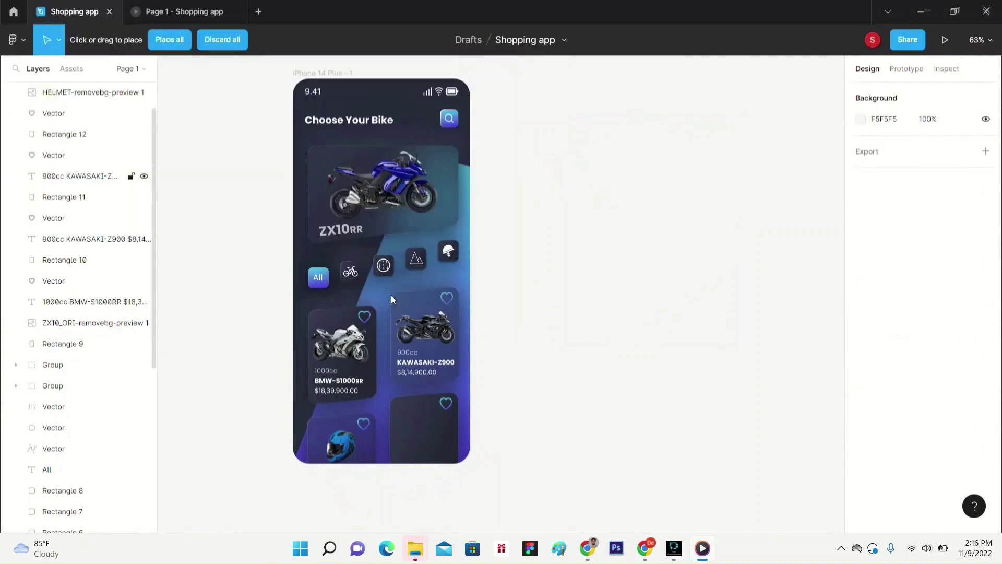
left_click(625, 224)
- Try to set the new motorcycle image's width to 200
left_click(885, 147)
type("200")
key("Return")
key("ctrl+z")
- Move the new motorcycle image onto the empty card below the Kawasaki card and set its width to 160
left_click_drag(617, 172, 585, 278)
left_click(882, 146)
type("200")
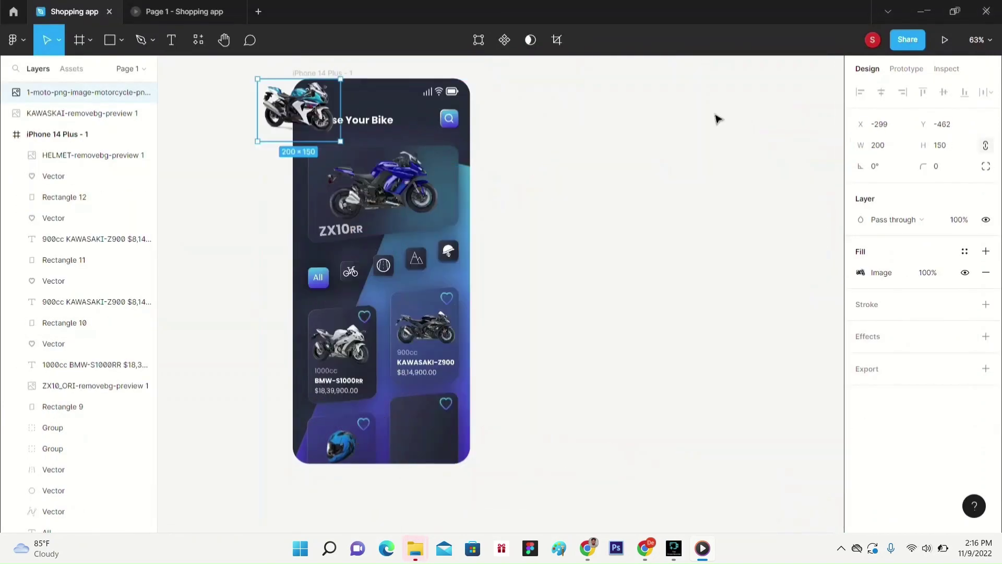
left_click(884, 146)
type("100")
left_click_drag(298, 110, 424, 439)
key("Return")
type("160")
key("Return")
left_click(647, 333)
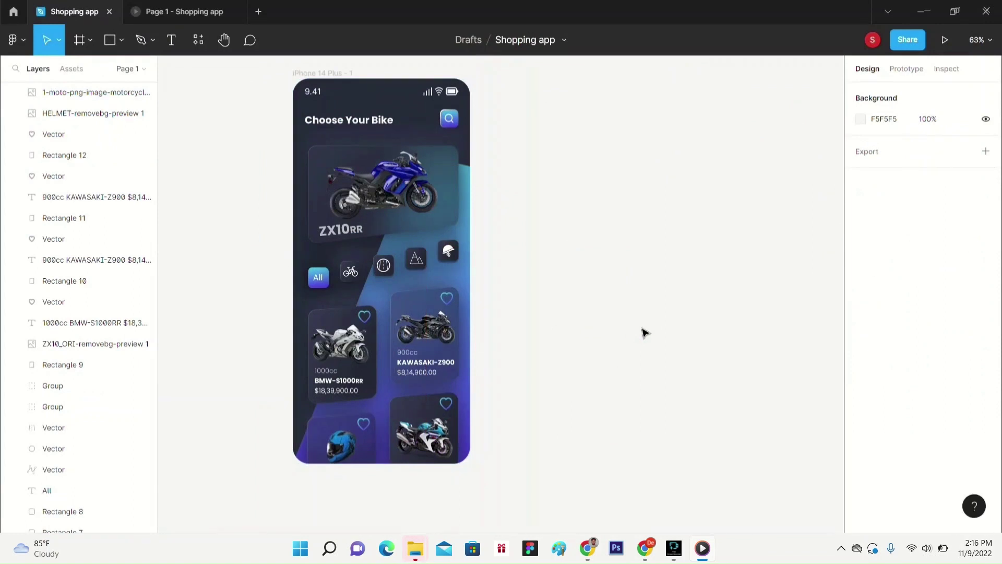
- Change the heart fills on the Kawasaki card and the helmet card to solid white
left_click(446, 298)
left_click(861, 378)
left_click(711, 146)
left_click(724, 129)
left_click_drag(722, 188, 631, 158)
left_click(364, 423)
left_click(860, 378)
left_click(711, 146)
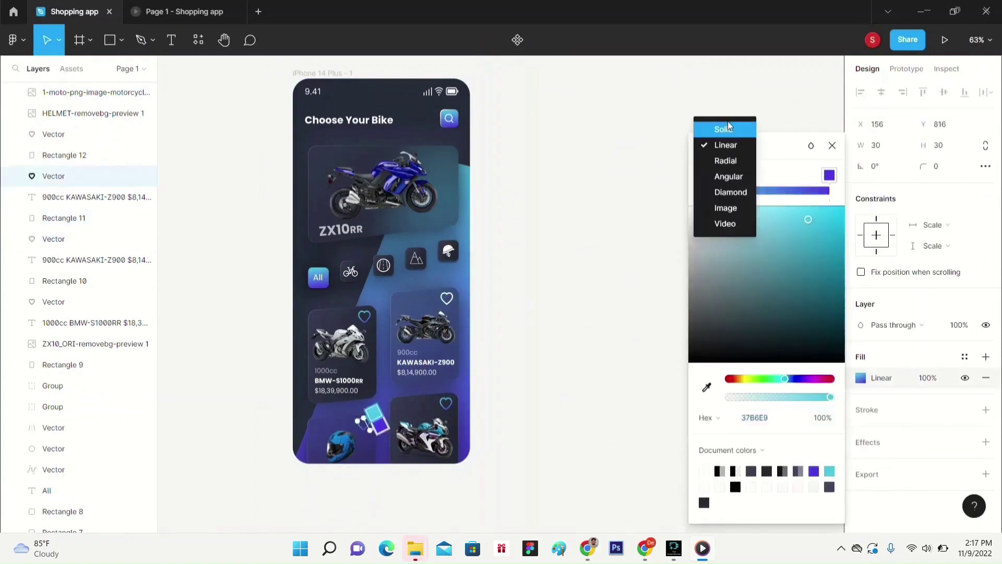
left_click(725, 129)
left_click(635, 246)
left_click(639, 251)
- Draw a rectangle about 457 by 91 across the bottom of the phone frame
key("r")
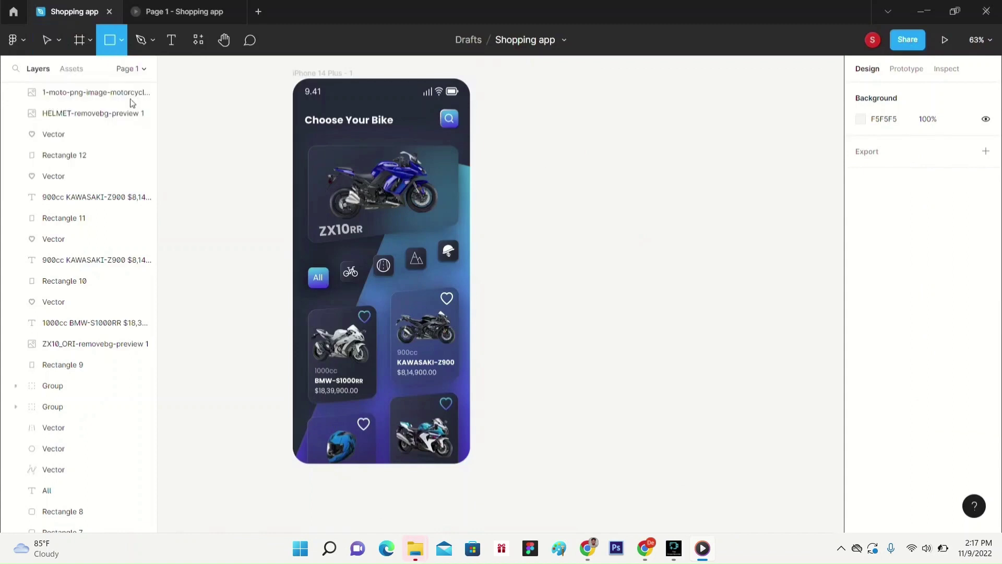
left_click_drag(293, 425, 482, 464)
left_click(599, 361)
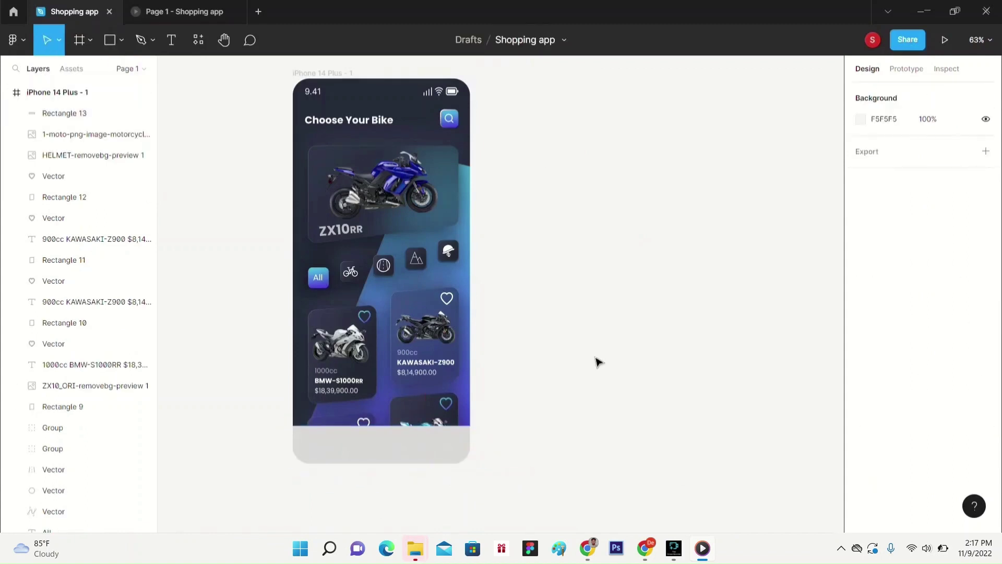
- Give the bottom bar a linear gradient fill with its first stop set to 363E51
left_click(381, 445)
left_click(860, 378)
left_click(711, 146)
left_click(724, 162)
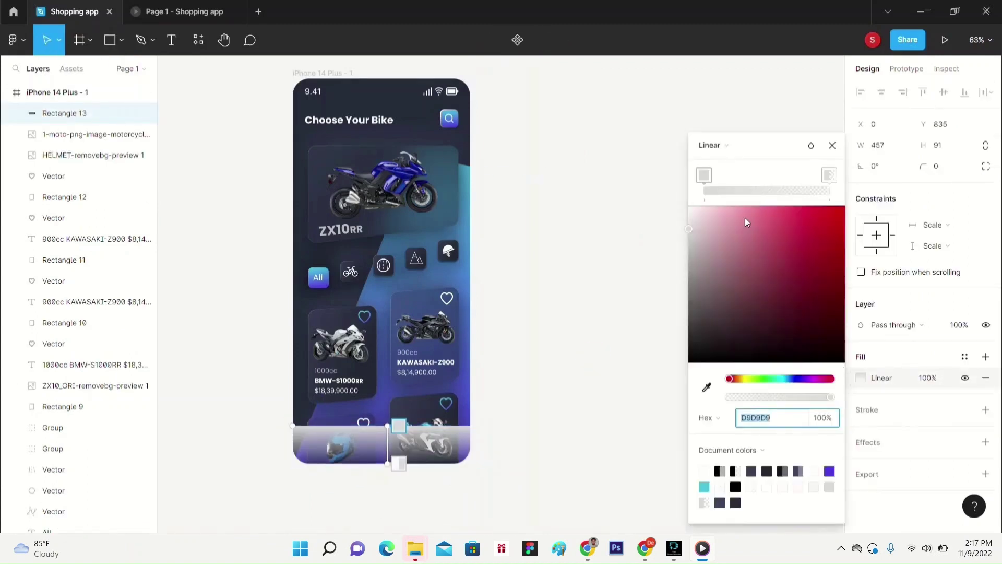
left_click(704, 176)
left_click(778, 419)
key("BackSpace")
type("363E51")
key("Return")
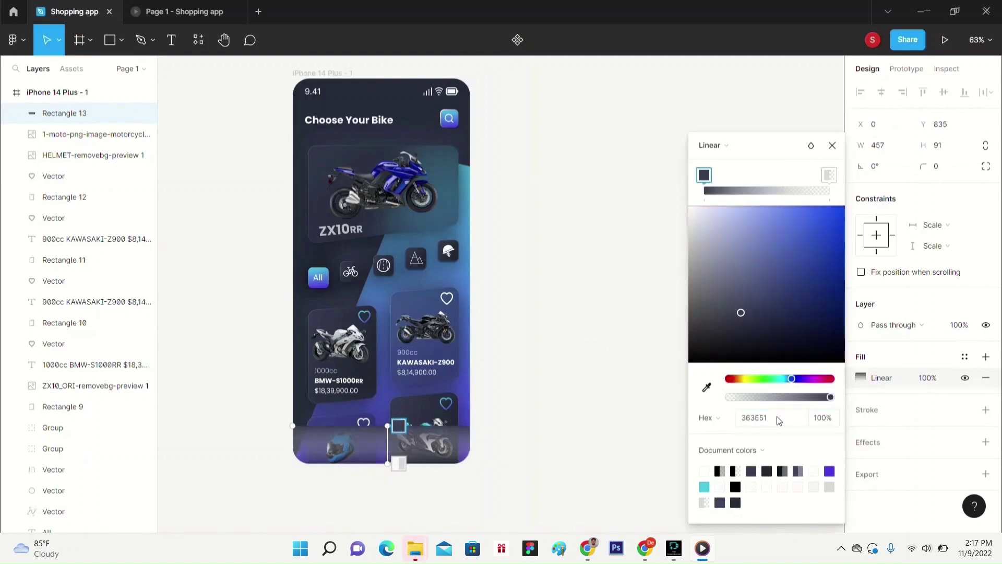
- Set the second stop of the bottom bar's gradient to 181C24 at 100% opacity
left_click(829, 176)
left_click(777, 420)
type("181C24")
key("Return")
type("1")
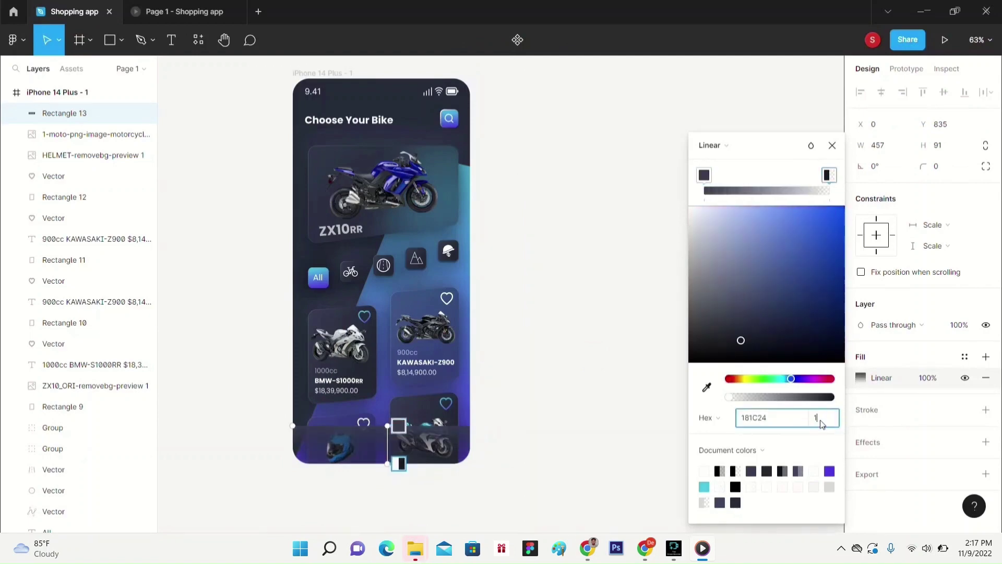
type("00")
key("Return")
left_click(832, 145)
- Add a linear gradient stroke to the bottom bar and set its first stop to black
left_click(986, 410)
left_click(860, 430)
left_click(711, 145)
left_click(724, 162)
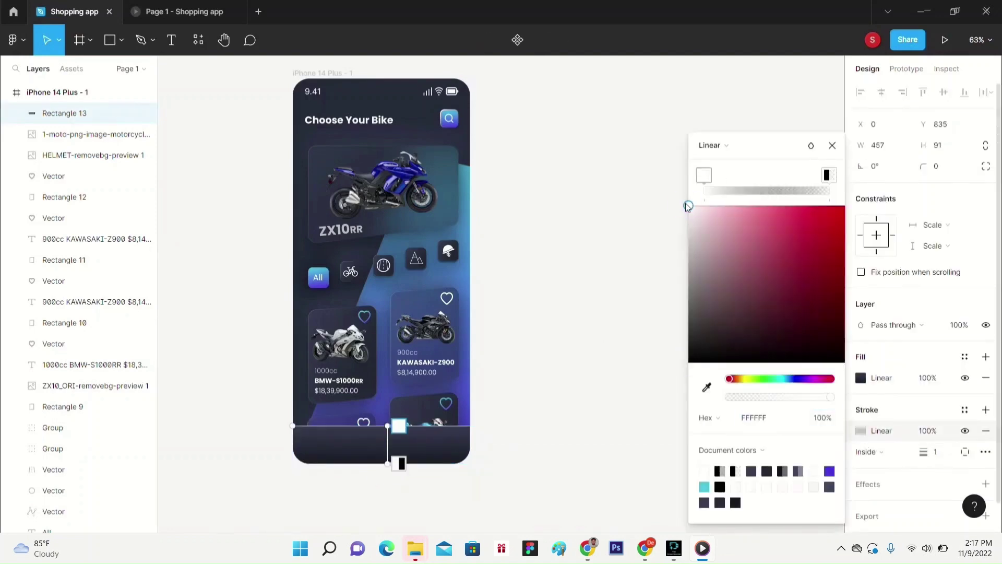
left_click_drag(690, 211, 689, 363)
left_click(590, 365)
- Slant the bottom bar's upper edge by raising its top-right corner point and lowering its top-left corner point
double_click(413, 447)
left_click_drag(481, 425, 483, 415)
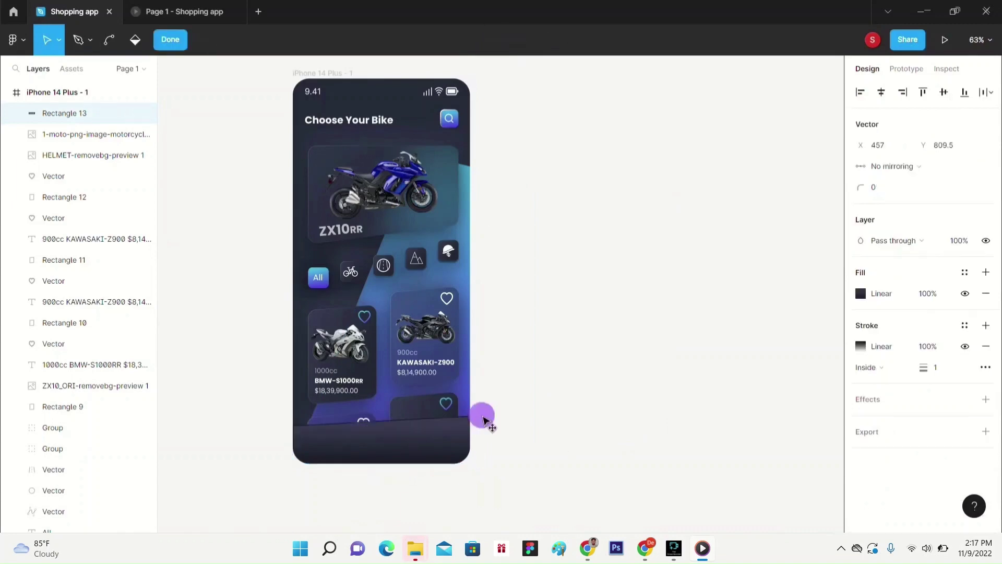
left_click_drag(292, 426, 294, 433)
key("Escape")
left_click(708, 308)
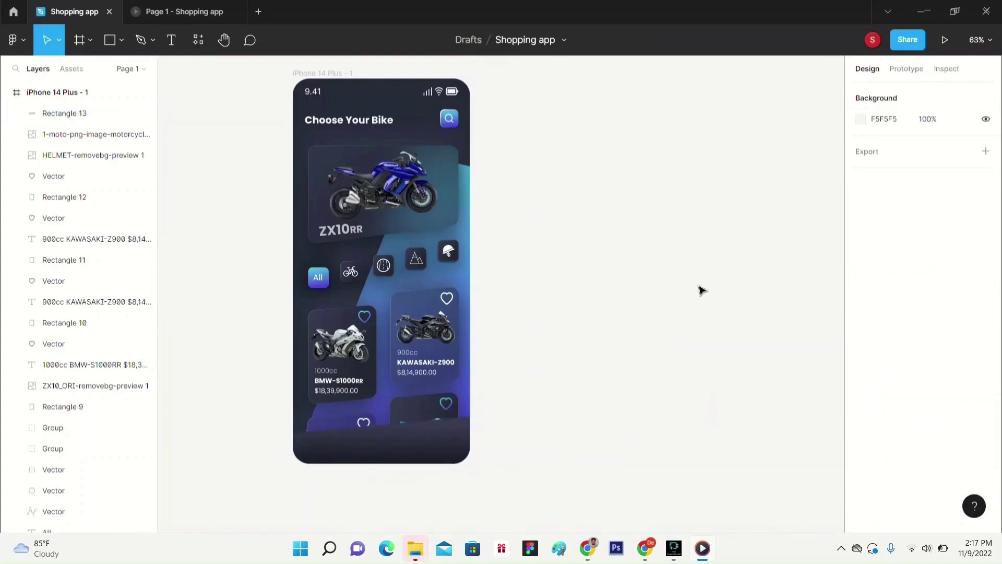
- Draw a rectangle, slant it into a tile about 80 by 81 with corner radius 10, and place it at the bottom bar's left end
left_click(122, 39)
left_click(125, 71)
left_click(561, 175)
double_click(599, 209)
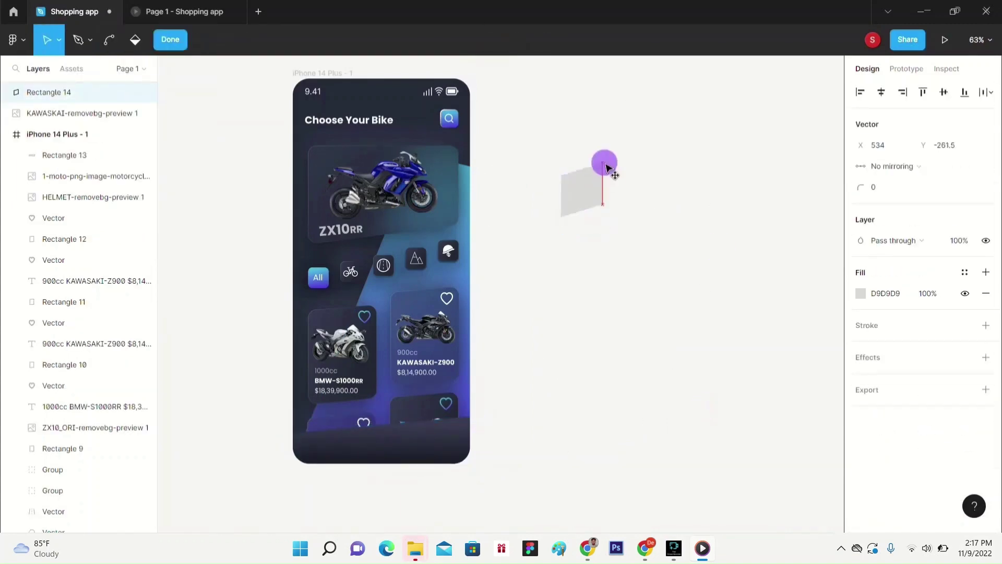
left_click_drag(605, 166, 335, 437)
key("Escape")
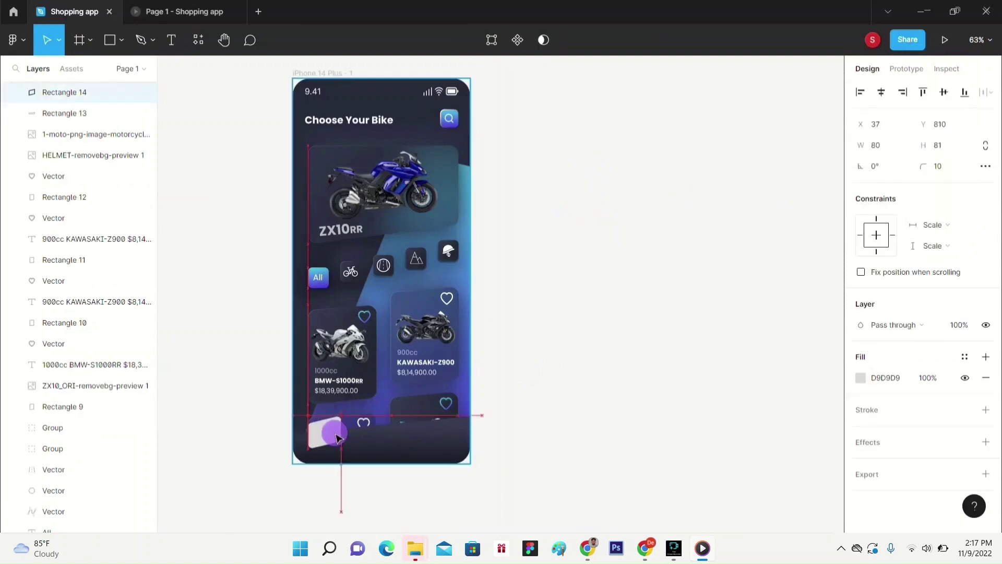
left_click(688, 314)
- Copy the properties of the "All" category button and paste them onto the slanted tile
right_click(317, 283)
mouse_move(365, 213)
left_click(517, 265)
right_click(329, 432)
mouse_move(465, 215)
left_click(569, 282)
left_click(587, 282)
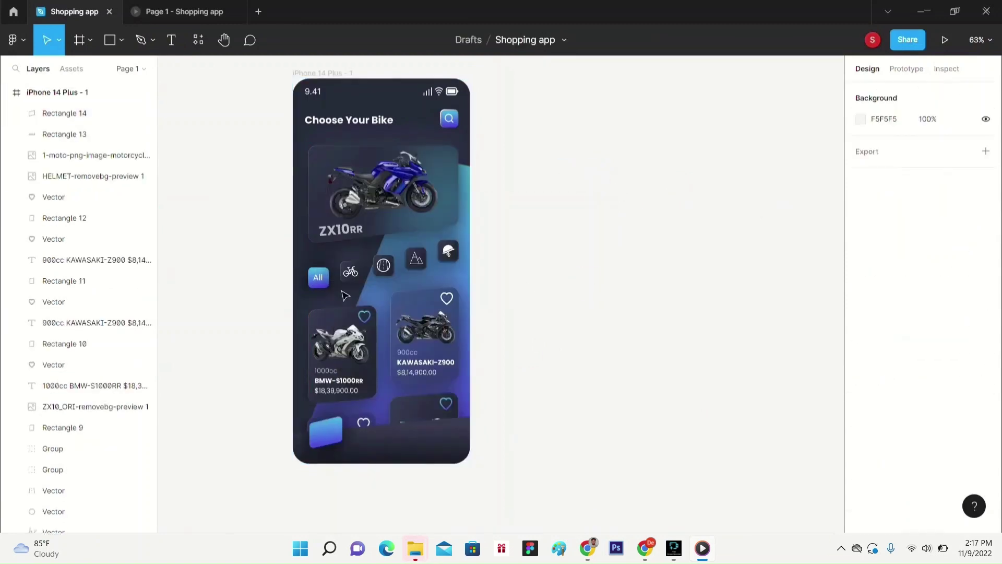
- Copy the bicycle icon from the category row and place the duplicate centred on the slanted gradient tile
right_click(346, 272)
left_click(376, 167)
right_click(329, 433)
left_click(365, 183)
left_click_drag(334, 438, 329, 440)
left_click(713, 289)
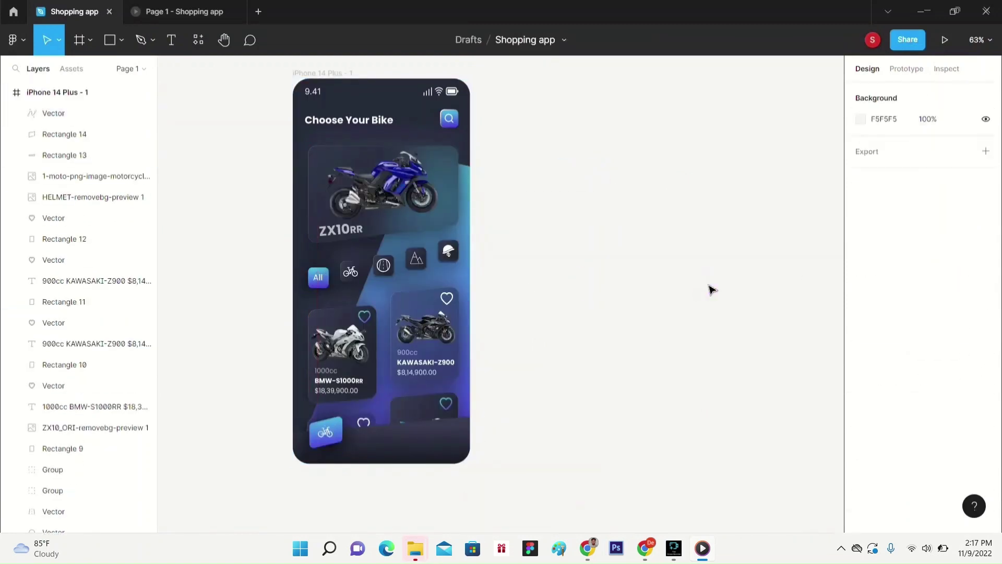
- Search Iconify for "CART" and import the ant-design:shopping-cart-outlined icon
left_click(16, 40)
left_click(184, 236)
double_click(330, 158)
type("CART")
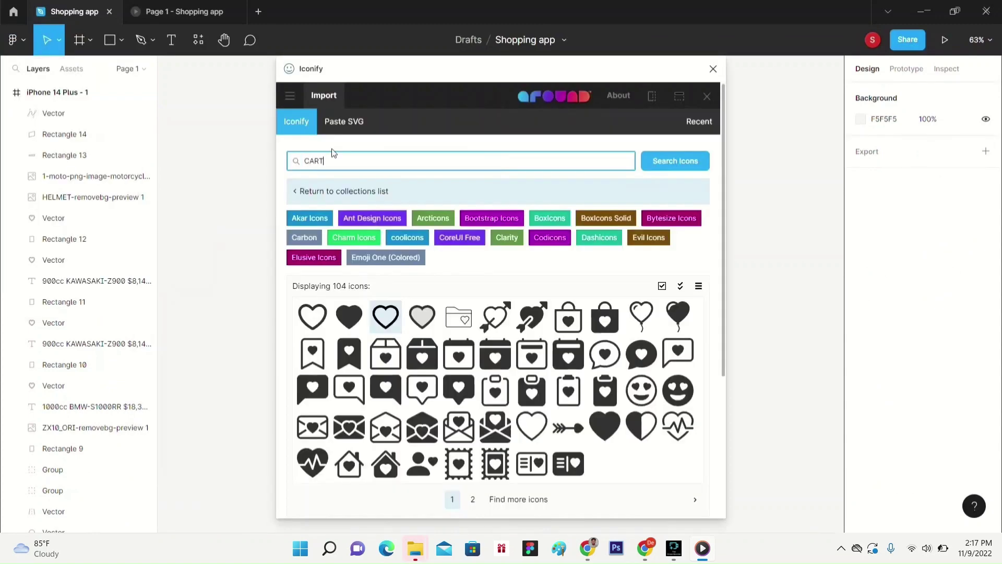
key("Return")
left_click(349, 377)
scroll(417, 391, "down", 5)
left_click(415, 431)
left_click(405, 474)
left_click(513, 496)
left_click(713, 69)
- Resize the imported cart frame to 100 by 100, keeping only the cart vector on the canvas and deleting the frame
left_click(887, 168)
type("100")
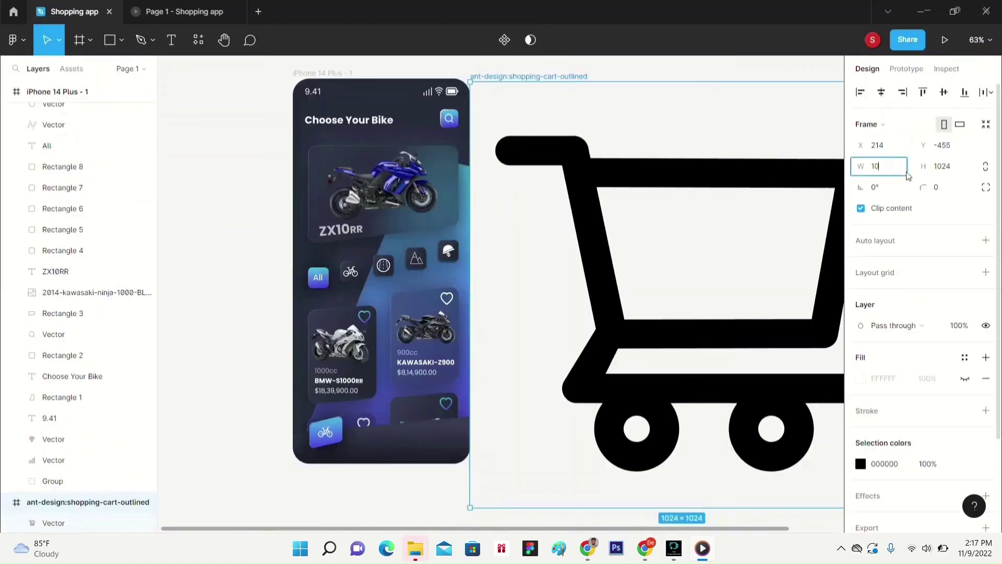
left_click(949, 167)
type("100")
left_click_drag(492, 103, 586, 261)
key("Delete")
- Set the cart vector's size to 30 by 30
left_click(586, 261)
left_click(882, 146)
type("30")
left_click(969, 150)
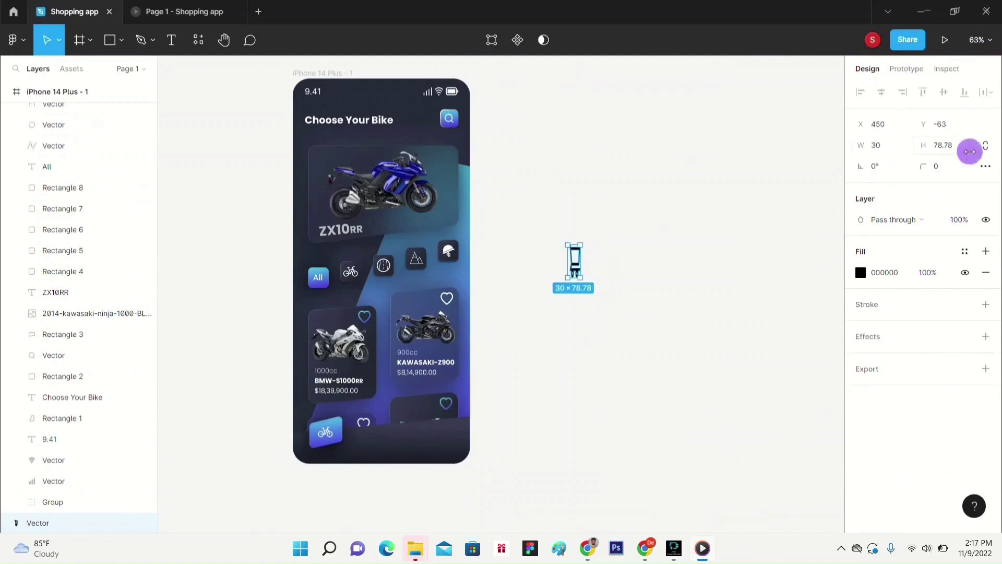
type("30")
key("Return")
left_click(626, 245)
- Search Iconify for "CONTACT" and import the arcticons:contacts-alt icon
left_click(16, 40)
mouse_move(83, 222)
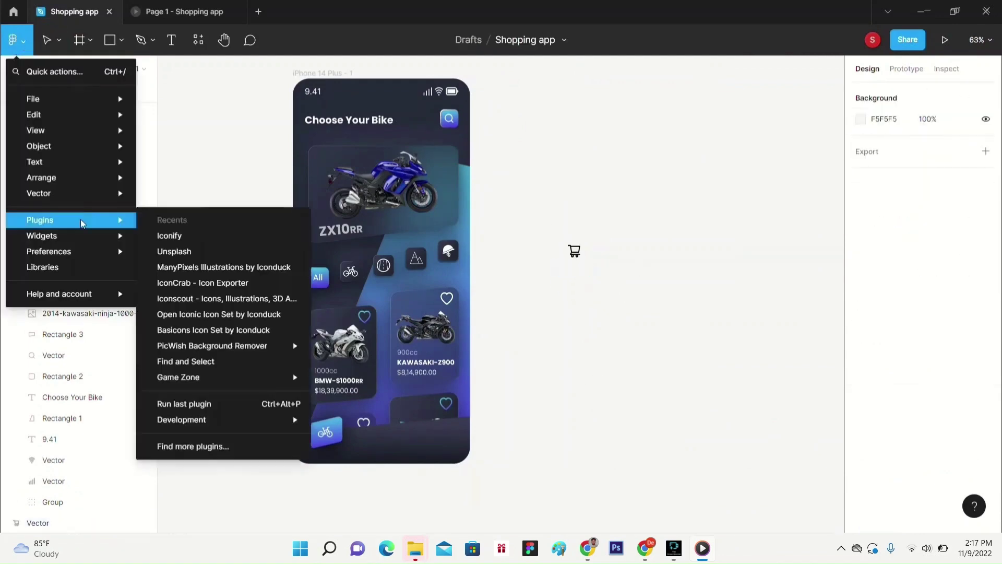
left_click(169, 236)
double_click(329, 158)
type("CONTACT")
key("Return")
scroll(460, 339, "down", 3)
left_click(471, 354)
left_click(498, 407)
left_click(642, 333)
scroll(642, 333, "down", 3)
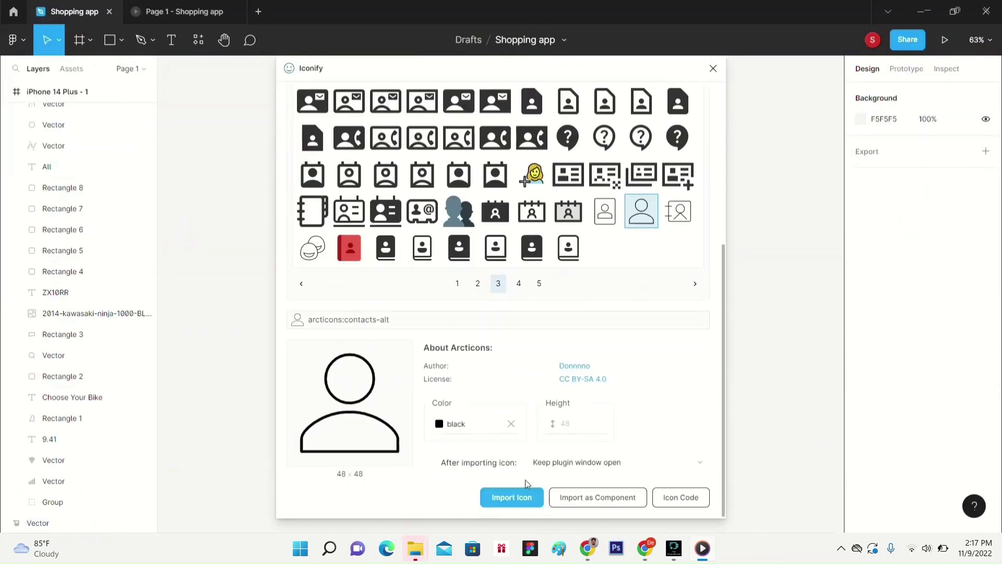
left_click(513, 497)
- Search Iconify for "NOTE", import the icon-park-outline:notes icon and close the plugin
double_click(362, 161)
type("NOTE")
key("Return")
left_click(443, 367)
scroll(522, 366, "up", 1)
left_click(490, 438)
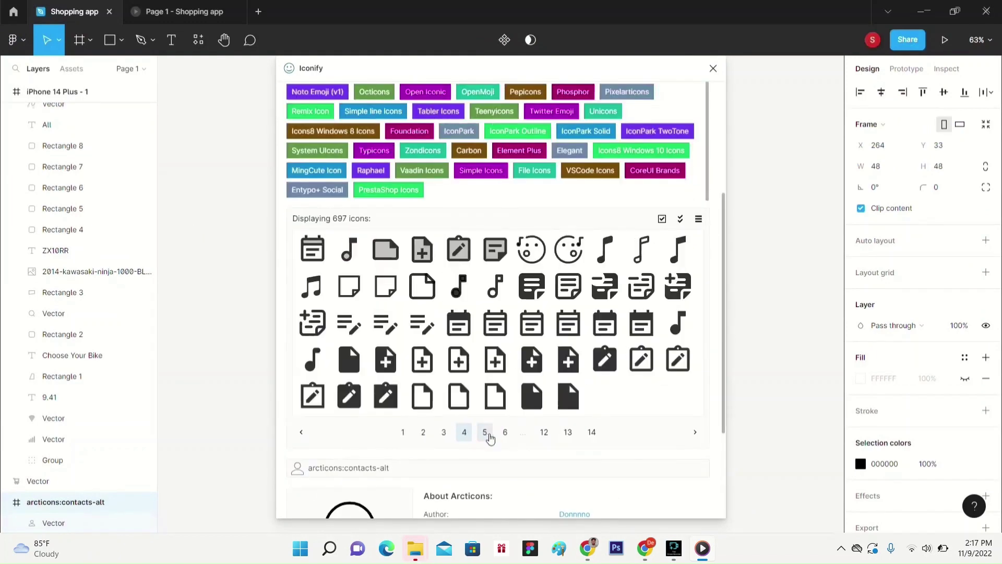
left_click(488, 434)
left_click(494, 436)
left_click(509, 434)
left_click(604, 359)
scroll(604, 359, "down", 3)
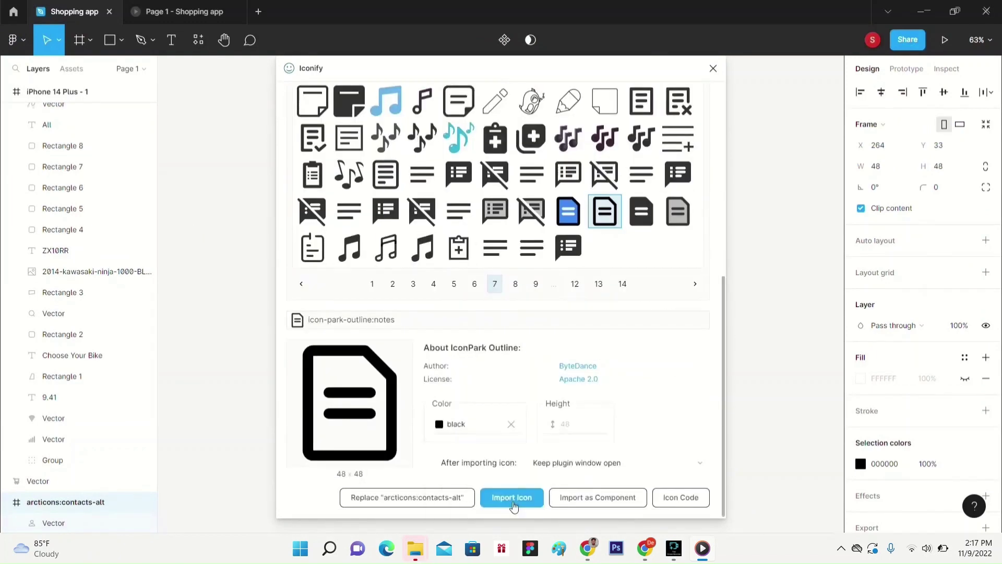
left_click(512, 501)
left_click(714, 69)
- Move the contact vector and the note group out of their imported frames onto the canvas
left_click(580, 336)
left_click_drag(500, 295, 631, 318)
left_click_drag(520, 295, 644, 254)
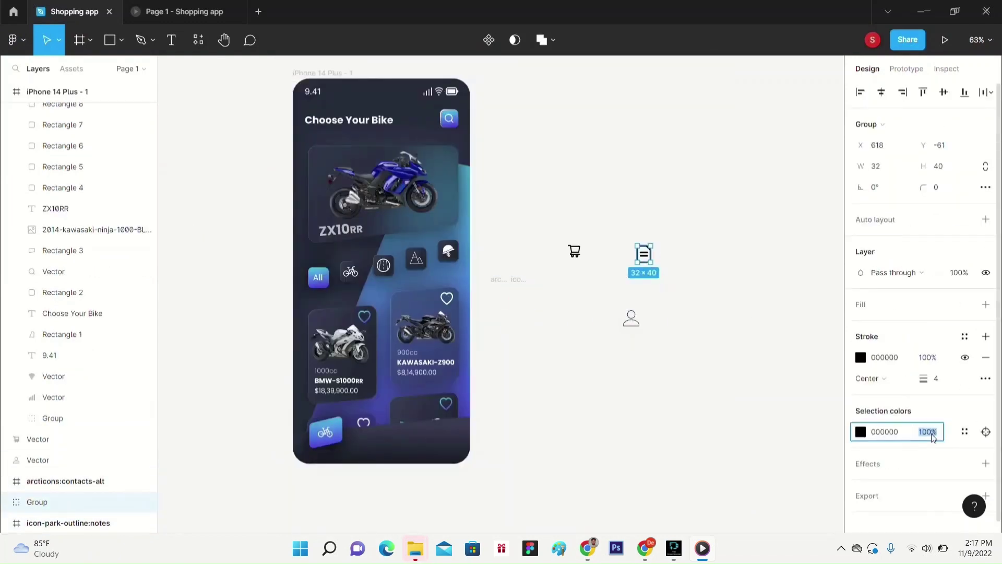
- Try an opacity of 60% on the note icon's colour and undo it
type("60")
left_click(715, 419)
key("ctrl+z")
- Set the note icon's stroke width to 1 and add a stroke to the cart icon
left_click(936, 379)
type("1")
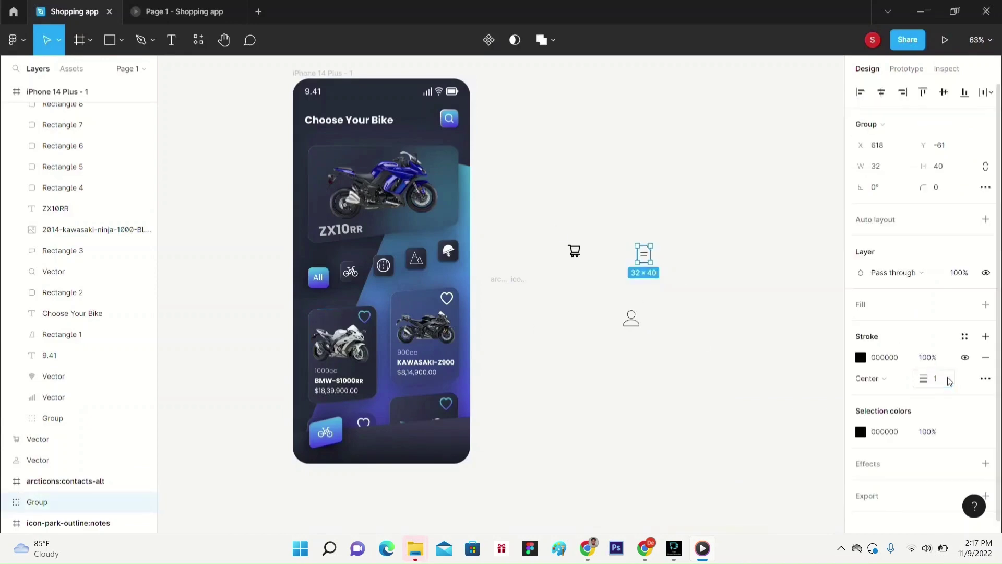
left_click(574, 251)
left_click(872, 304)
left_click(574, 251)
left_click(936, 347)
- Delete the two empty frames left over from the contact and note icon imports
left_click(518, 290)
key("Delete")
left_click(499, 280)
key("Delete")
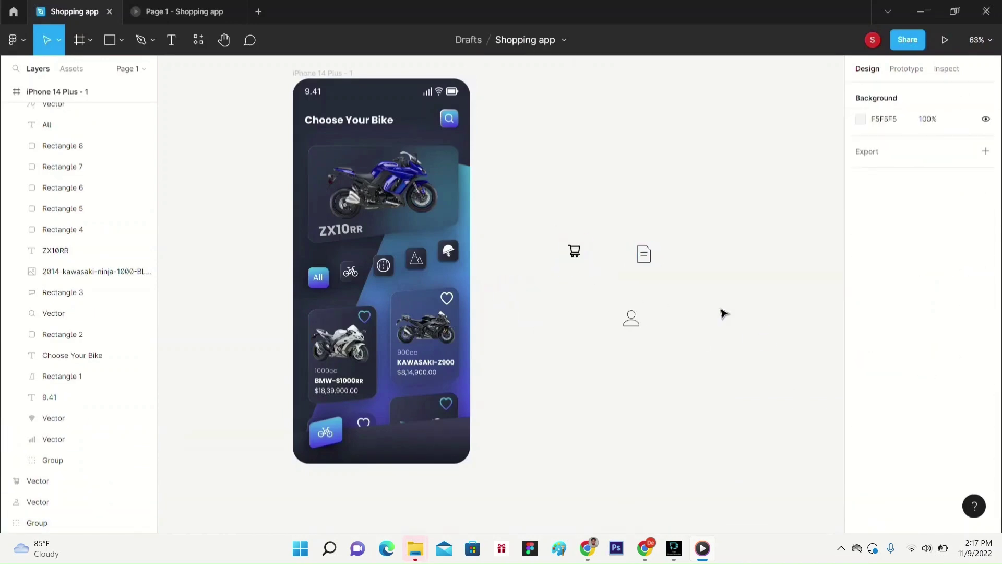
- Resize the note and contact icons to a height of 30
left_click(644, 255)
left_click(894, 166)
key("BackSpace")
left_click(944, 169)
type("30")
key("Return")
left_click_drag(651, 253, 648, 253)
left_click(637, 321)
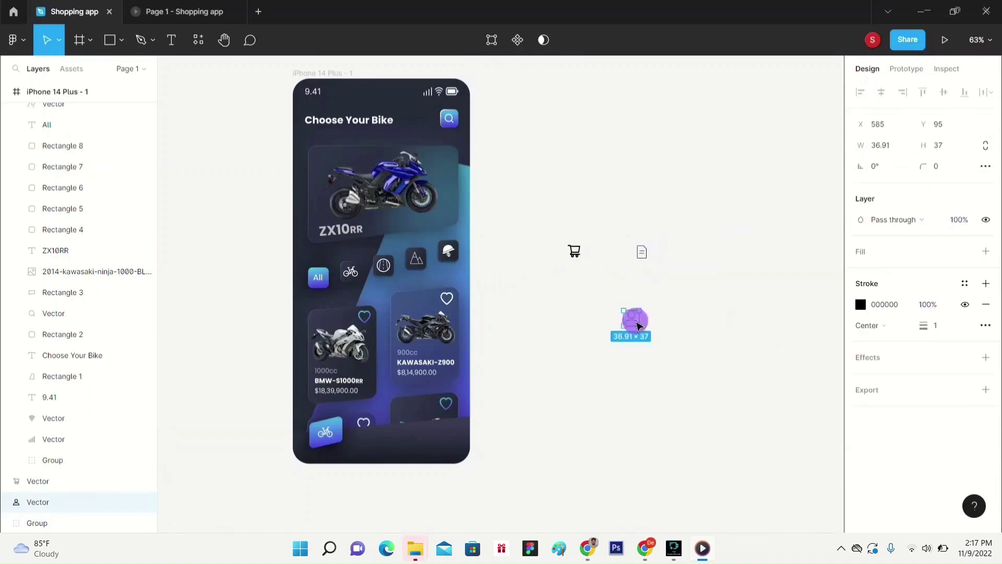
type("30")
key("Return")
left_click(740, 391)
- Line up the cart, contact and note icons in one horizontal row on the canvas
left_click_drag(630, 317, 598, 317)
left_click_drag(576, 254, 550, 318)
left_click_drag(642, 254, 594, 316)
left_click_drag(654, 319, 644, 319)
left_click_drag(642, 316, 730, 335)
left_click_drag(593, 316, 607, 316)
left_click_drag(728, 334, 665, 318)
left_click(607, 316, "shift")
left_click(548, 315, "shift")
mouse_move(549, 315)
left_mouse_down()
mouse_move(396, 448)
mouse_move(561, 313)
left_mouse_up()
left_click_drag(685, 312, 672, 313)
left_click(687, 372)
- Space the three icons 67 apart and place the row on the bottom bar beside the bicycle tile
mouse_move(609, 316)
left_mouse_down()
mouse_move(573, 317)
mouse_move(591, 317)
left_mouse_up()
left_click(631, 318)
left_click_drag(666, 312, 629, 313)
left_click_drag(590, 316, 416, 441)
left_click(541, 386)
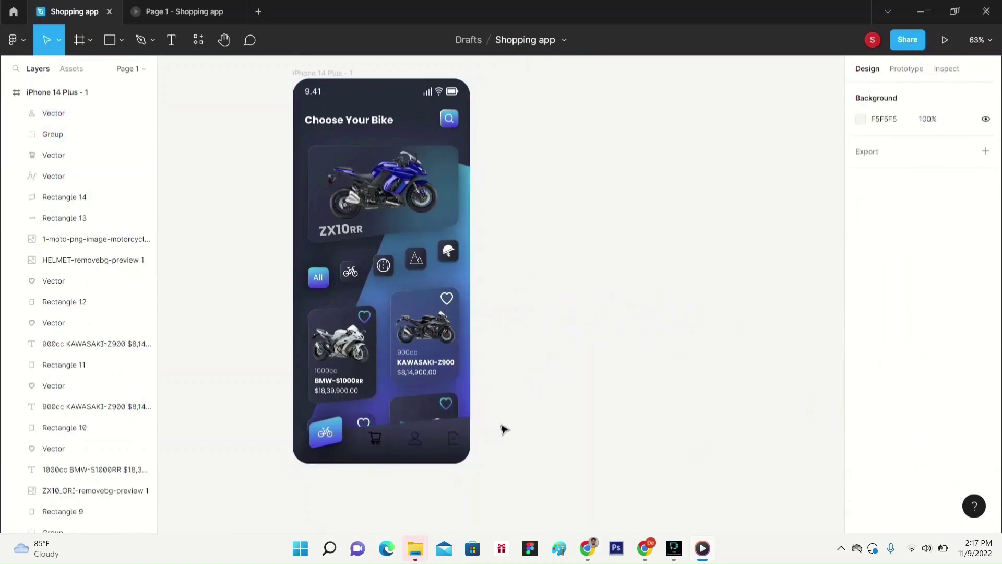
- Try to recolour the fill of the bottom bar's cart, contact and note icons to FFFEFE
left_click(454, 438)
left_click(415, 439, "shift")
left_click(376, 438, "shift")
left_click(861, 431)
left_click_drag(689, 262, 688, 206)
left_click(687, 242)
key("ctrl+z")
key("ctrl+z")
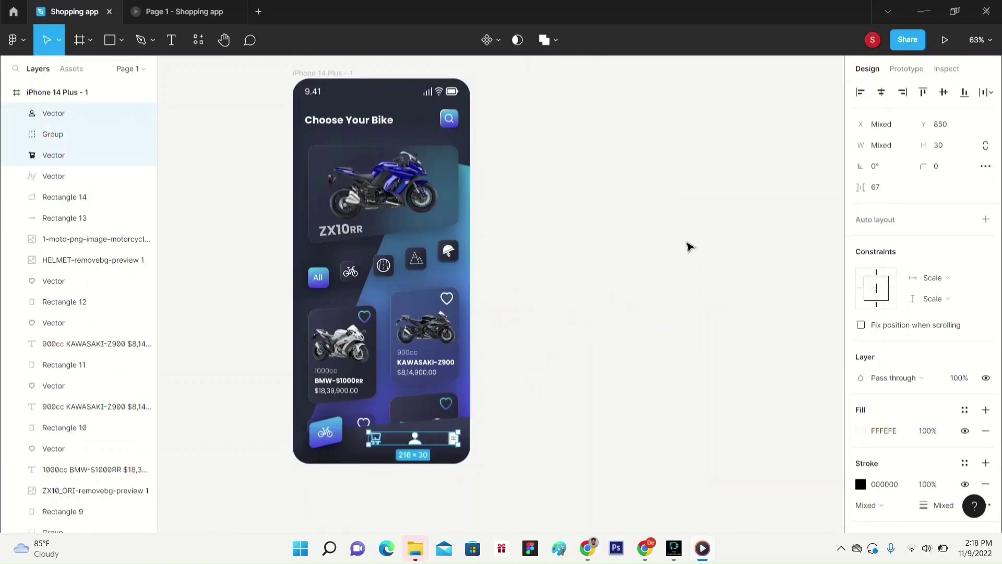
- Set the stroke colour of the cart, contact and note icons to FFFEFE
scroll(861, 397, "down", 3)
left_click(861, 351)
left_click_drag(690, 261, 688, 207)
left_click(832, 193)
left_click(601, 293)
- Set the cart icon's fill to FFFCFC and reduce the fill's opacity
left_click(377, 439)
left_click(861, 378)
left_click_drag(690, 261, 692, 210)
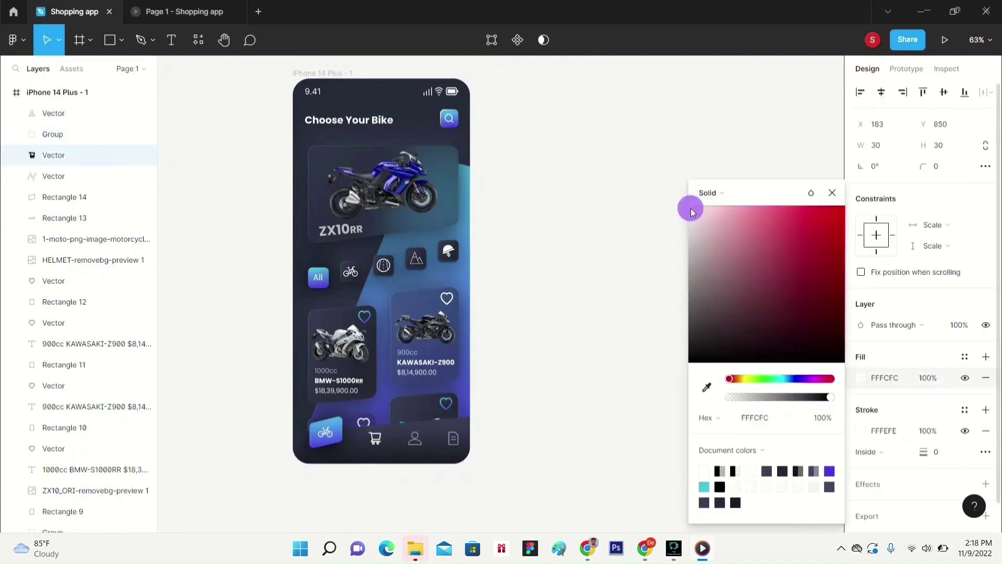
left_click(673, 293)
left_click(375, 438)
left_click(861, 377)
left_click_drag(830, 397, 801, 400)
left_click(616, 162)
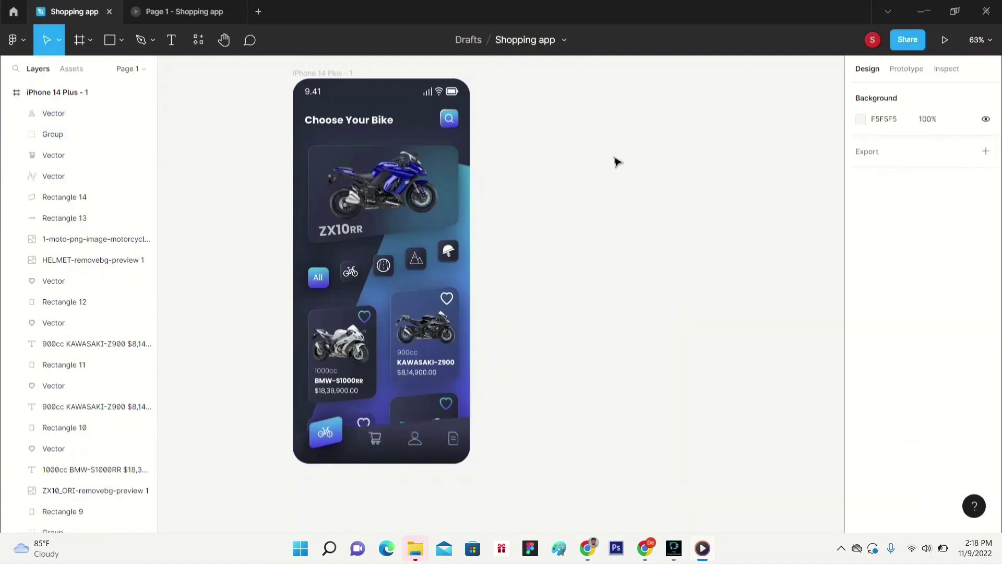
- Preview the prototype, and move the Kawasaki bike image into the iPhone 14 Plus - 1 frame over its product card
left_click(945, 39)
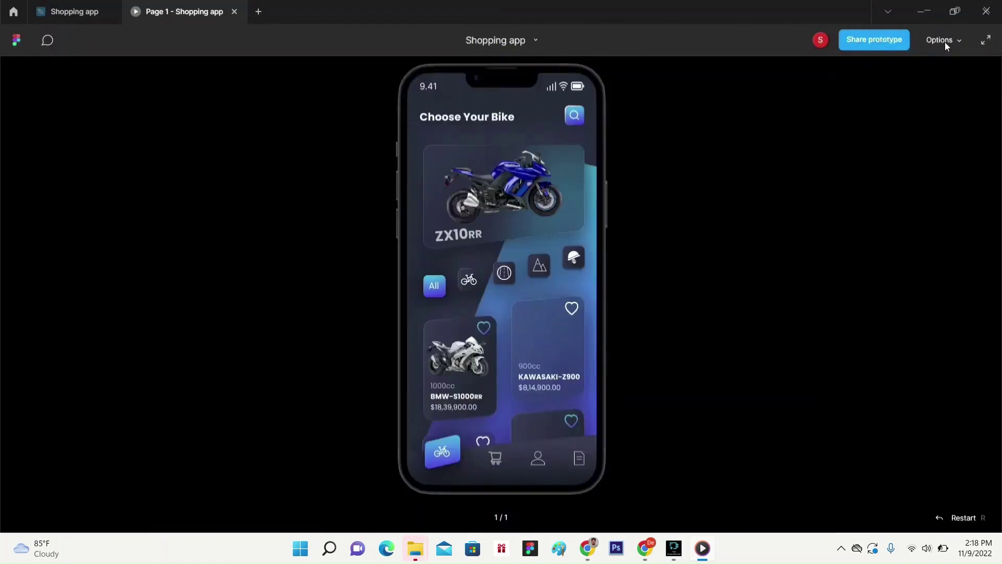
left_click(68, 10)
left_click(84, 92)
left_click(147, 93)
left_click_drag(563, 324, 410, 330)
left_click(604, 78)
- Preview the prototype again to check the Kawasaki product card, and return to the design file
left_click(945, 40)
left_click(74, 11)
left_click(230, 219)
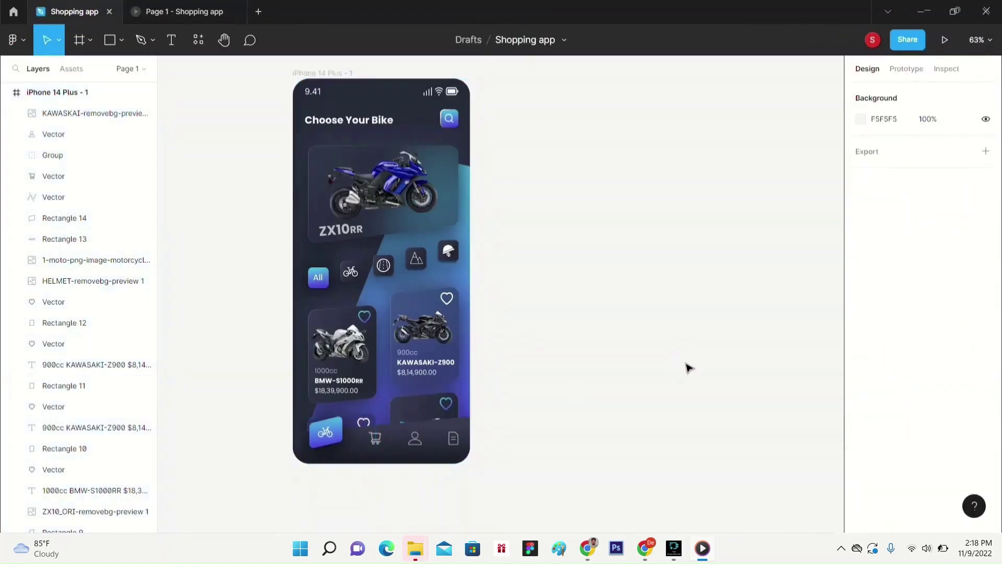
- Duplicate the iPhone 14 Plus - 1 frame and place the copy to its right at the same height
right_click(324, 73)
left_click(344, 81)
right_click(564, 81)
left_click(579, 94)
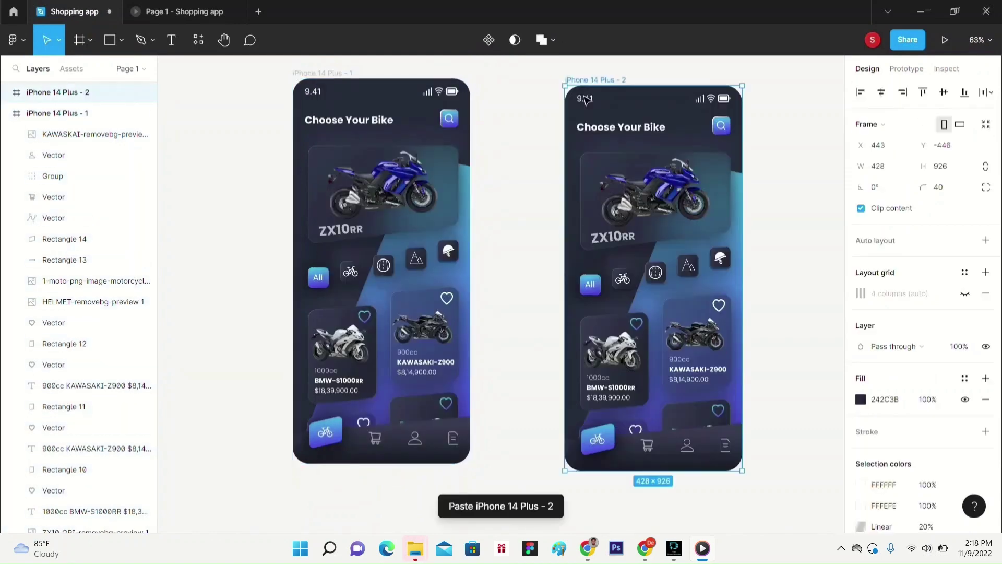
left_click(773, 135)
left_click_drag(595, 81, 535, 74)
left_click(783, 148)
- Try clearing the second frame below its status bar and pasting the slanted gradient background shape into it
left_click_drag(713, 110, 508, 530)
key("Delete")
left_click(428, 278)
key("ctrl+c")
key("ctrl+v")
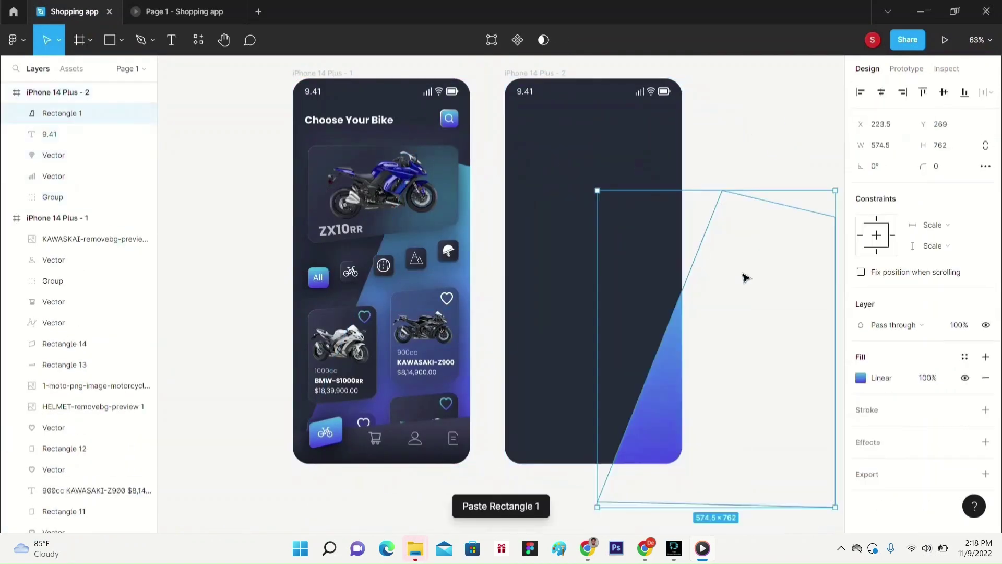
left_click_drag(745, 277, 642, 192)
- Undo the placement and pasting of the background shape and the clearing of the second frame
key("ctrl+z")
key("ctrl+z")
key("ctrl+z")
key("ctrl+z")
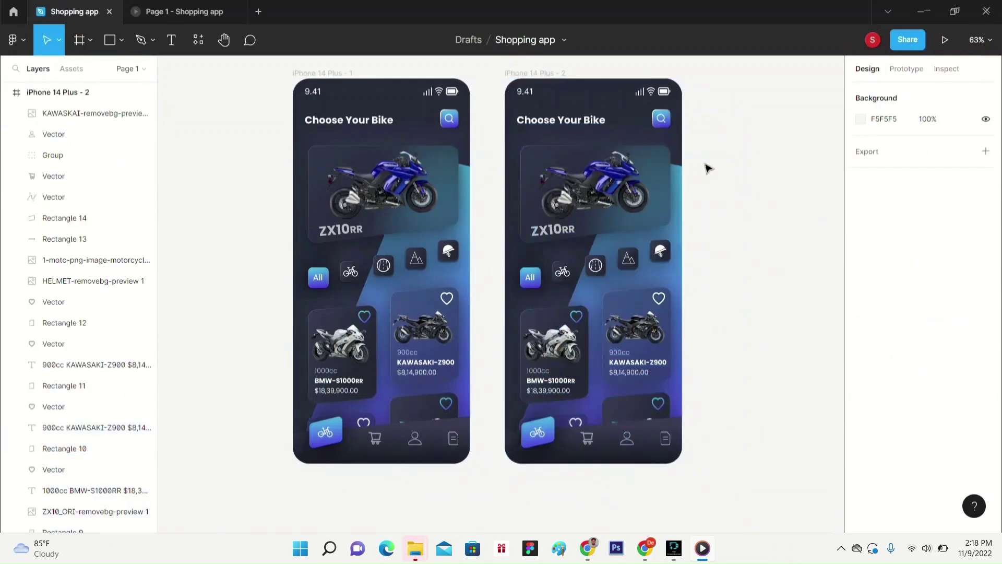
- Clear the second frame below its title row and paste the slanted gradient background shape into it
left_click_drag(801, 130, 688, 512)
key("Delete")
right_click(639, 136)
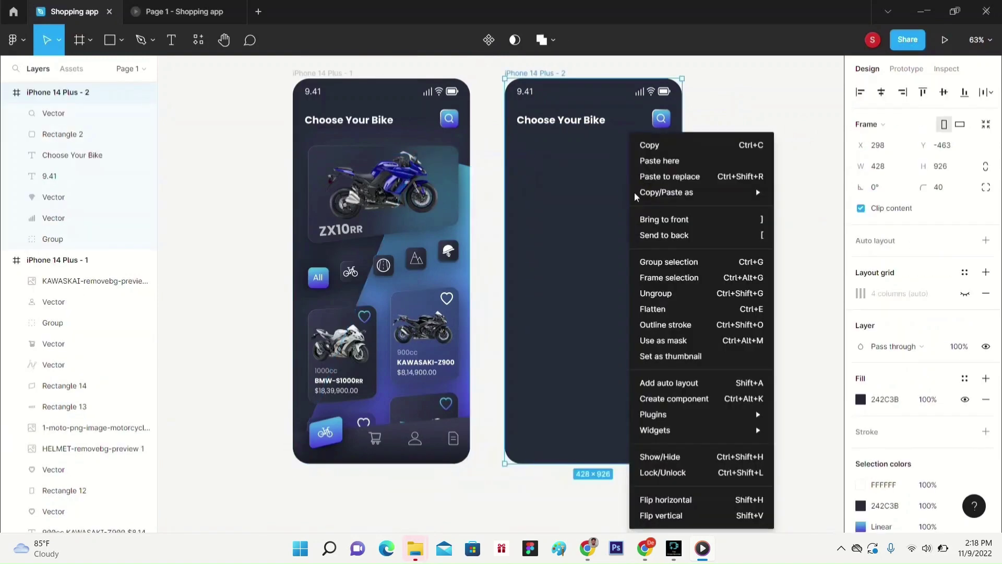
left_click(649, 158)
left_click(780, 225)
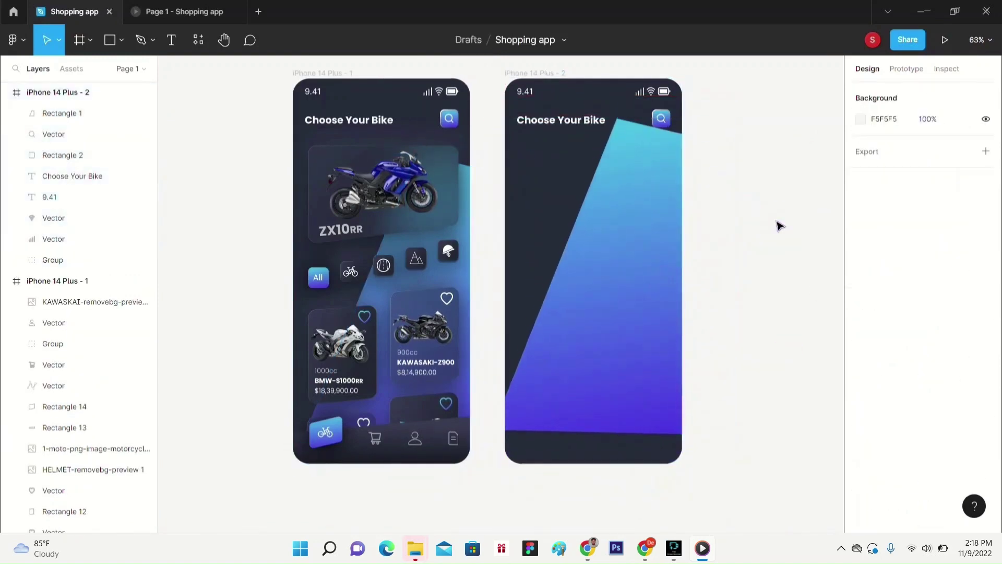
- Reshape the pasted gradient background by shifting its upper corner slightly down and to the right
left_click_drag(492, 80, 711, 107)
left_click_drag(522, 88, 136, 143)
left_click_drag(621, 164, 631, 128)
key("ctrl+z")
key("ctrl+z")
double_click(629, 175)
double_click(786, 200)
left_click(788, 203)
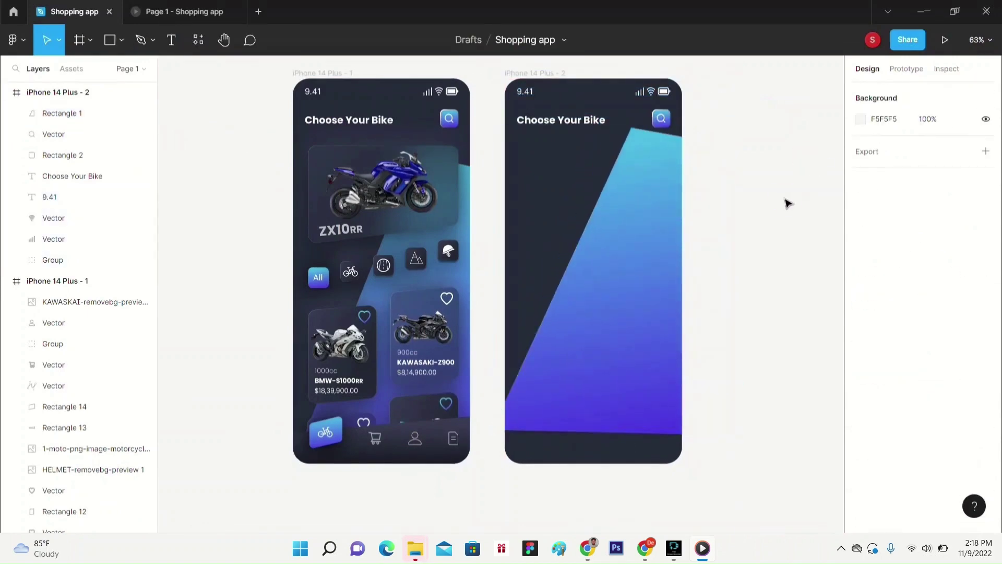
- Swap the second frame's header items, placing the search button at the left margin and the Choose Your Bike title at the right
left_click(662, 119)
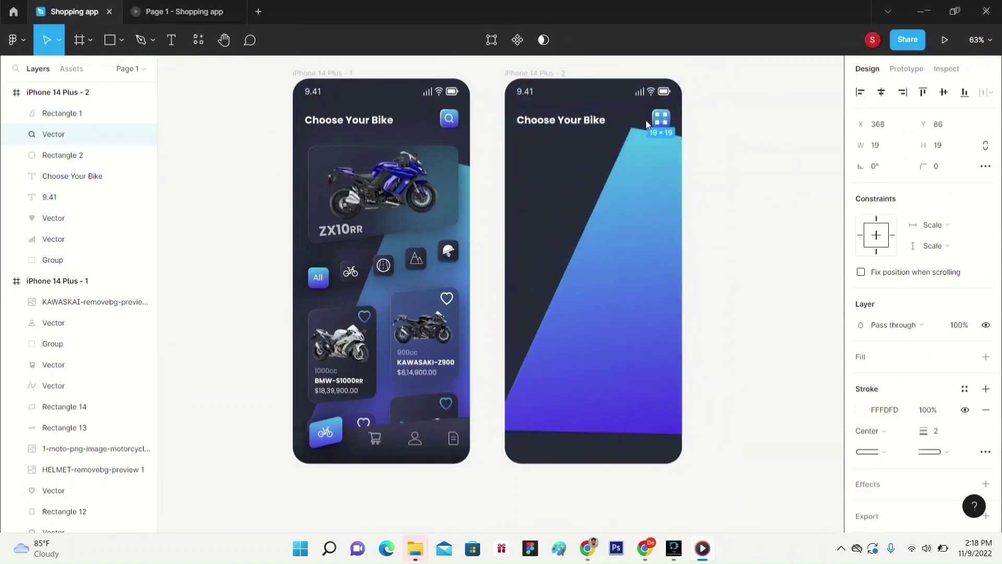
left_click(648, 124)
left_click(659, 117)
left_click_drag(660, 118, 567, 147)
left_click_drag(662, 116, 526, 120)
left_click(526, 111)
left_click(722, 111)
left_click(783, 167)
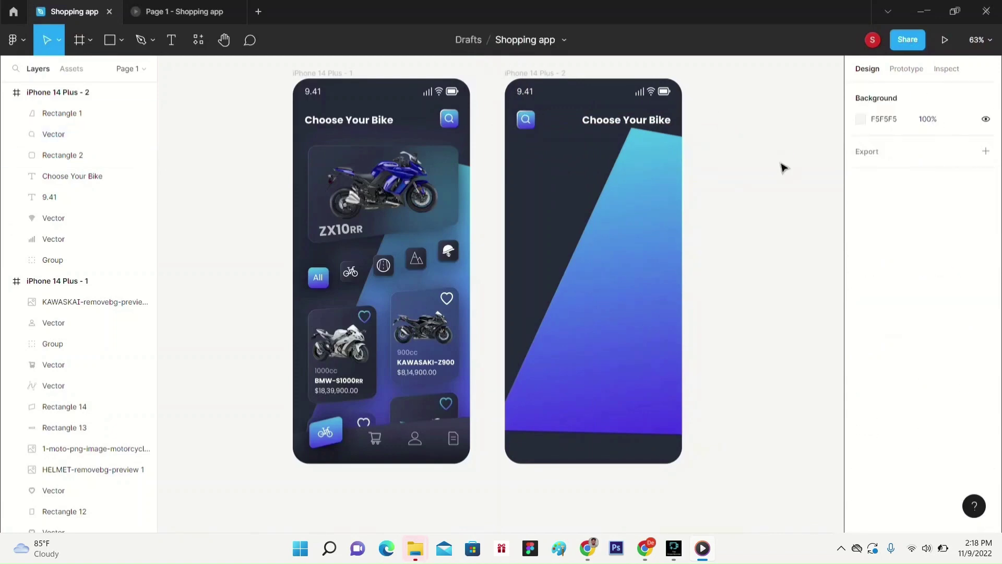
- Copy the white BMW bike image from the first screen and place it below the second frame's header
left_click(341, 345)
right_click(514, 186)
left_click(543, 110)
left_click_drag(558, 212, 592, 185)
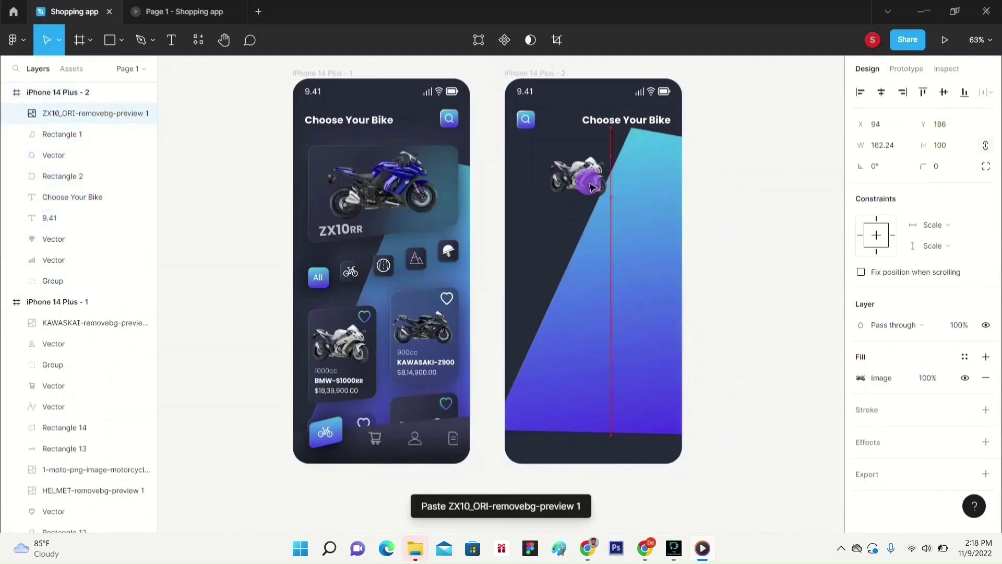
- Scale the bike image to a width of 400 and shift it right so it fits inside the second frame
left_click(888, 146)
type("500")
key("Return")
left_click_drag(648, 241, 595, 233)
left_click(890, 146)
type("400")
key("Return")
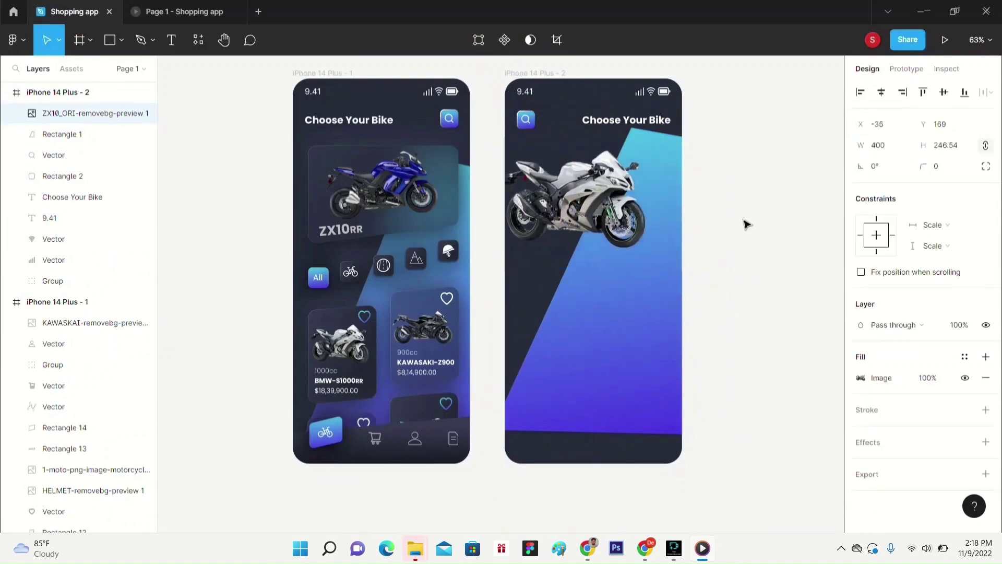
key("shift+Right")
key("shift+Right")
key("shift+Right")
key("shift+Right")
left_click(727, 212)
- Lower the gradient background's upper corner to the height of the bike's windscreen
double_click(680, 168)
left_click_drag(631, 127, 626, 151)
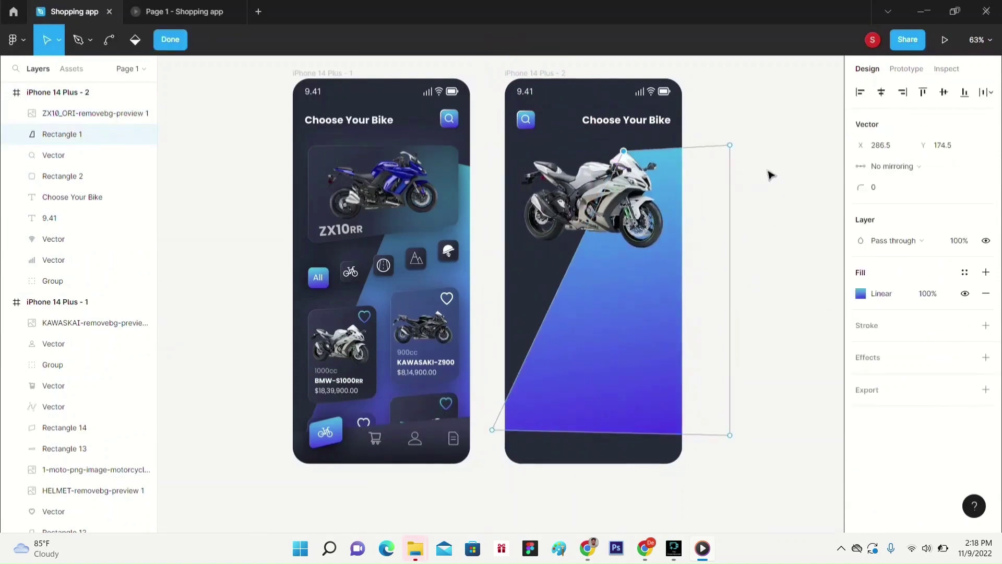
double_click(767, 172)
- Enlarge the bike image by its upper corners so it spans nearly the full width of the second frame
left_click(627, 194)
left_click_drag(512, 152, 505, 147)
left_click_drag(669, 148, 681, 139)
left_click(695, 183)
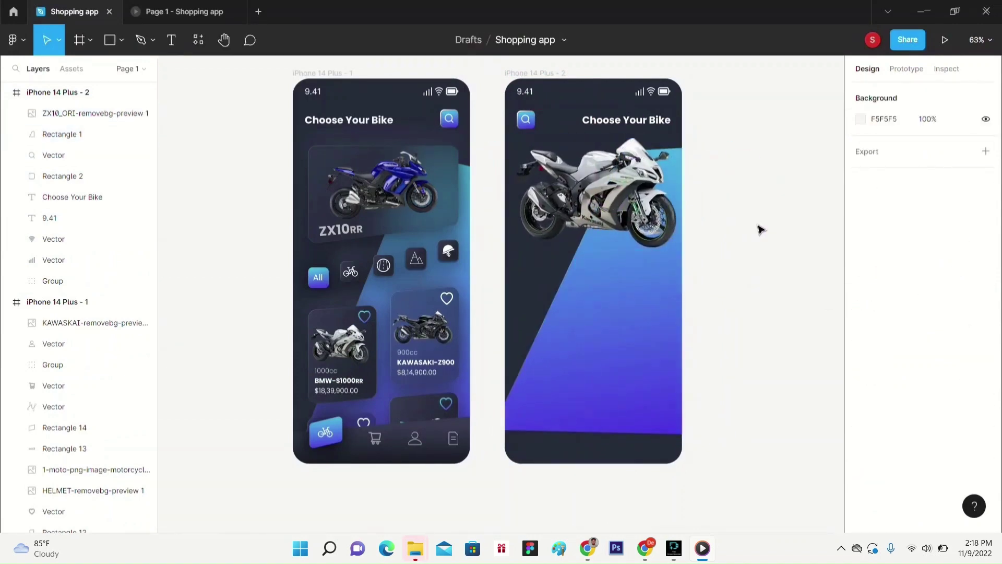
- Resize the new grey circle to 10 by 10 and duplicate it into a horizontal row of three dots
left_click(890, 146)
type("15")
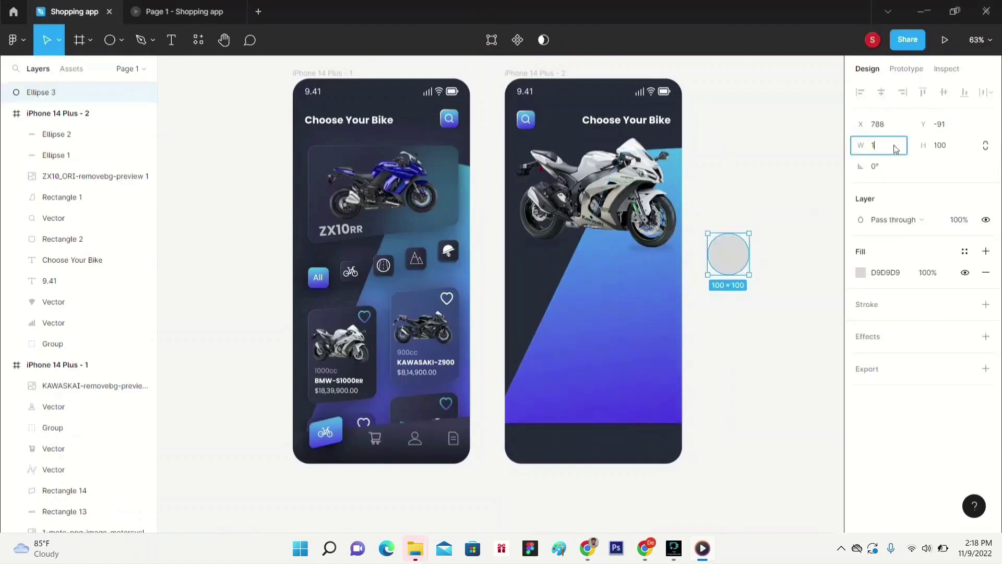
left_click(941, 146)
type("15")
key("Return")
right_click(746, 232)
left_click(768, 242)
mouse_move(745, 236)
left_mouse_down()
mouse_move(724, 238)
mouse_move(748, 247)
left_mouse_up()
left_click(731, 261)
left_click(890, 146)
type("10")
key("Return")
left_click(751, 293)
- Recolour the three dots with dark fills, making the first one black
left_click(710, 235)
left_click(860, 273)
left_click(694, 356)
left_click(832, 192)
left_click(737, 235)
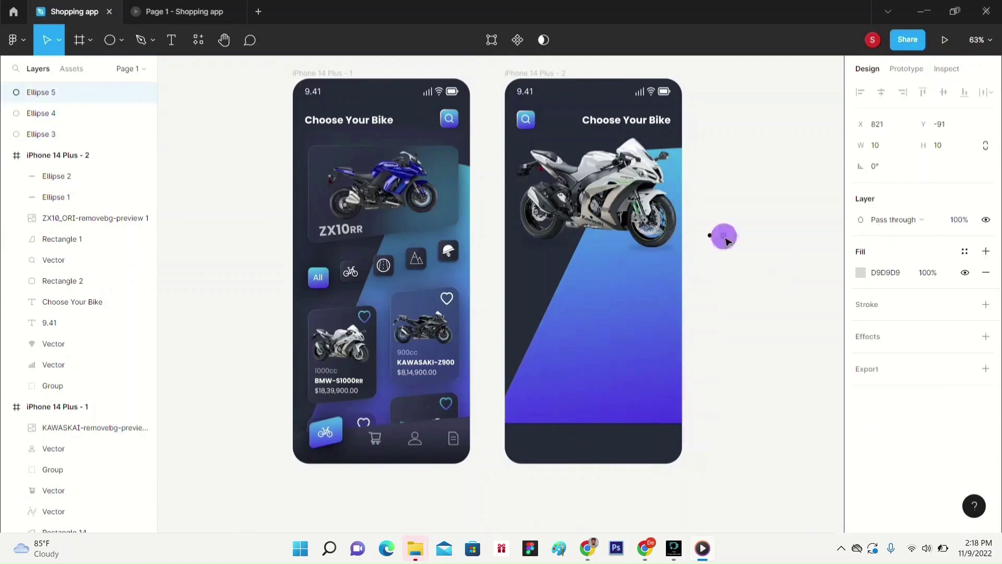
left_click(860, 272)
left_click(694, 356)
left_click(832, 193)
left_click(737, 235)
left_click(860, 273)
left_click(690, 360)
left_click(710, 277)
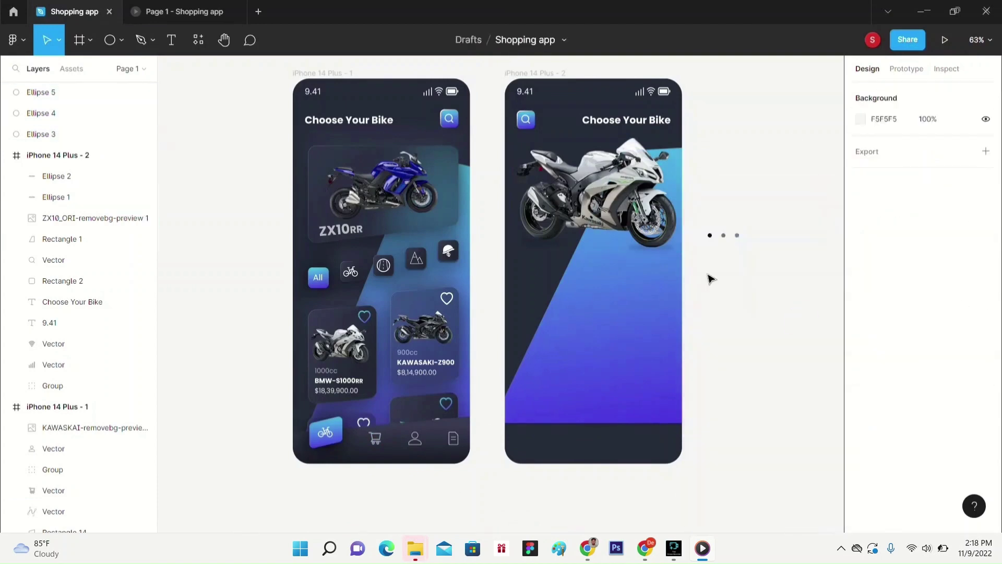
- Move the row of three dots into the second frame, centred below the bike image
left_click_drag(701, 226, 744, 249)
left_click_drag(730, 235, 604, 257)
left_click(741, 282)
- Lower the fill opacity of the second and third dots so only the first stands out
left_click(611, 259)
left_click(861, 378)
left_click_drag(779, 397, 746, 398)
left_click(832, 193)
left_click(598, 258)
left_click(859, 377)
left_click(799, 152)
- Draw a 428 by 463 rectangle over the second frame's lower half and set its corner radius to 30
left_click(121, 41)
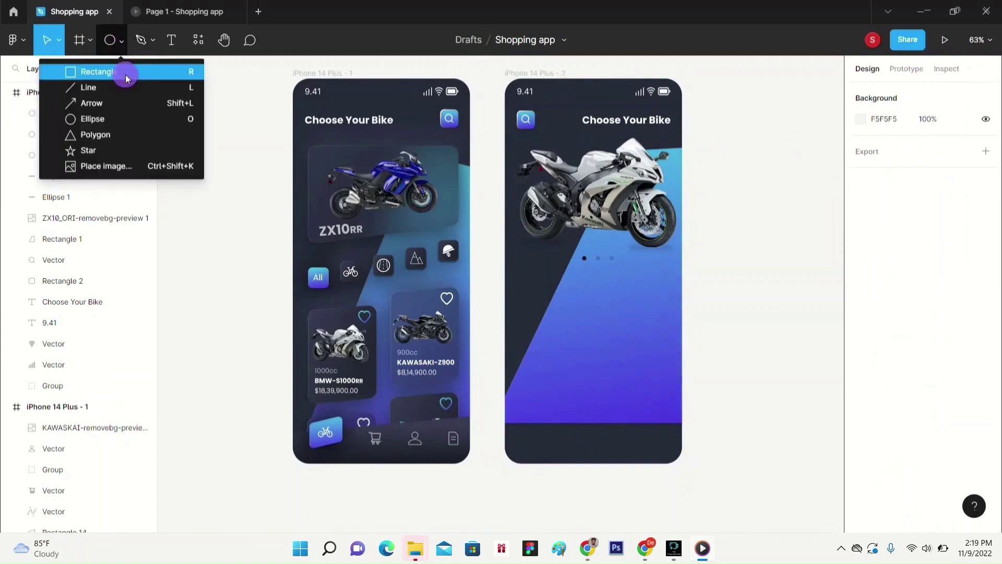
left_click(86, 69)
left_click_drag(505, 271, 681, 465)
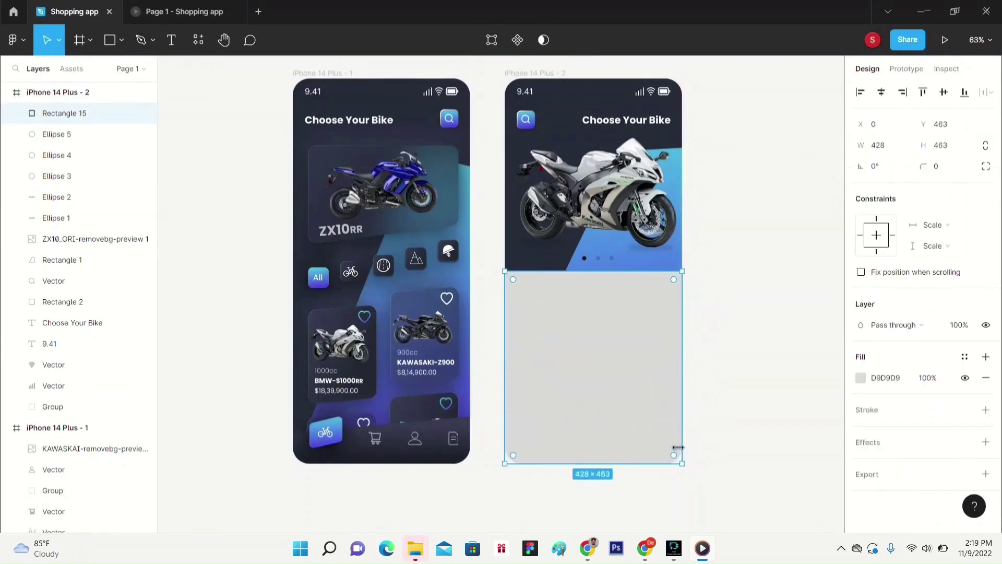
left_click(947, 172)
type("30")
key("Return")
left_click(811, 339)
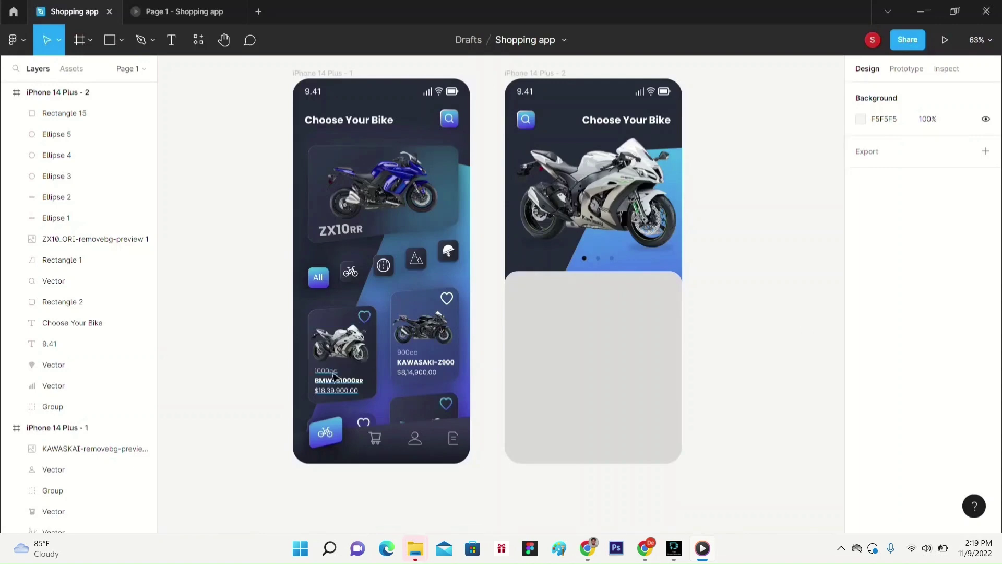
- Copy the properties of the first screen's BMW card background and apply them to the large lower rectangle
left_click(364, 402)
right_click(333, 389)
mouse_move(402, 208)
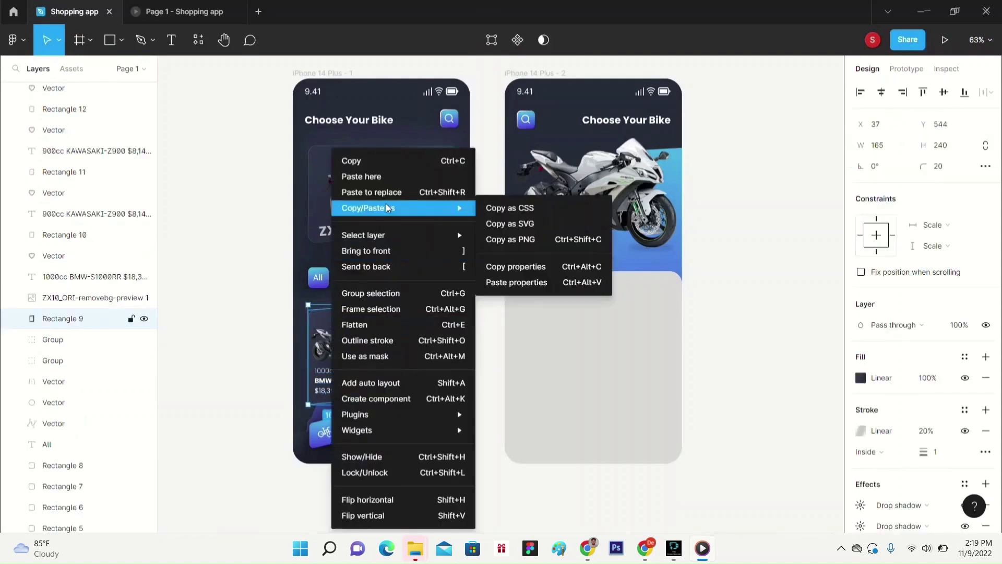
left_click(525, 266)
left_click(574, 351)
right_click(569, 351)
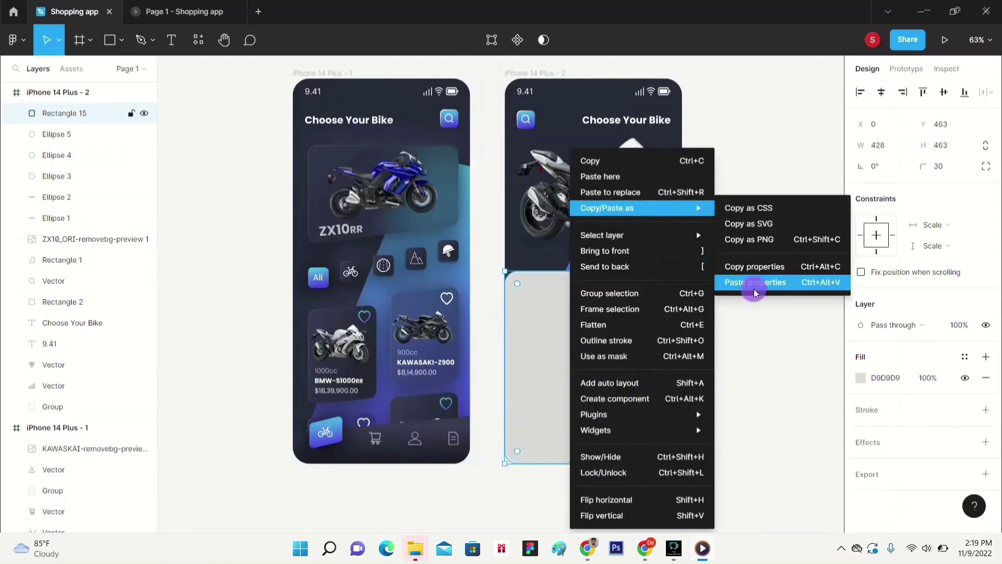
left_click(750, 284)
left_click(752, 341)
- Copy the BMW-S1000RR name from the product card text and paste it onto the second frame's dark panel
left_click(312, 380)
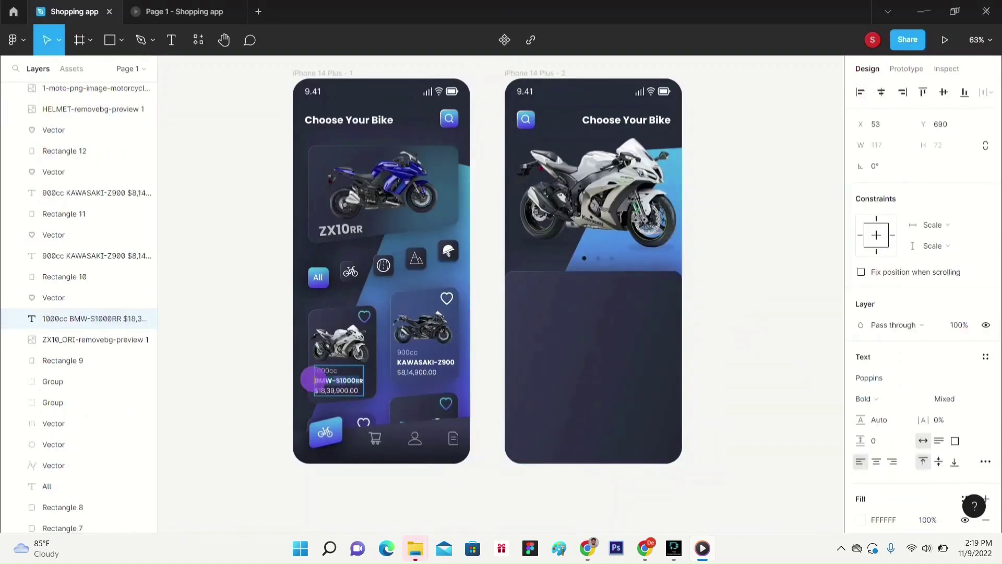
double_click(362, 380)
right_click(329, 379)
left_click(347, 355)
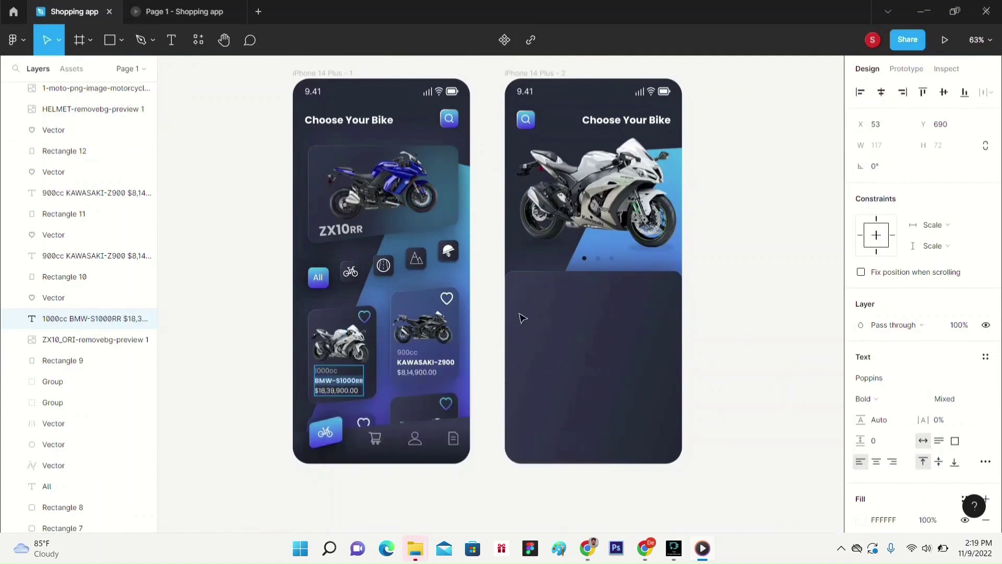
right_click(533, 304)
left_click(594, 174)
left_click(761, 330)
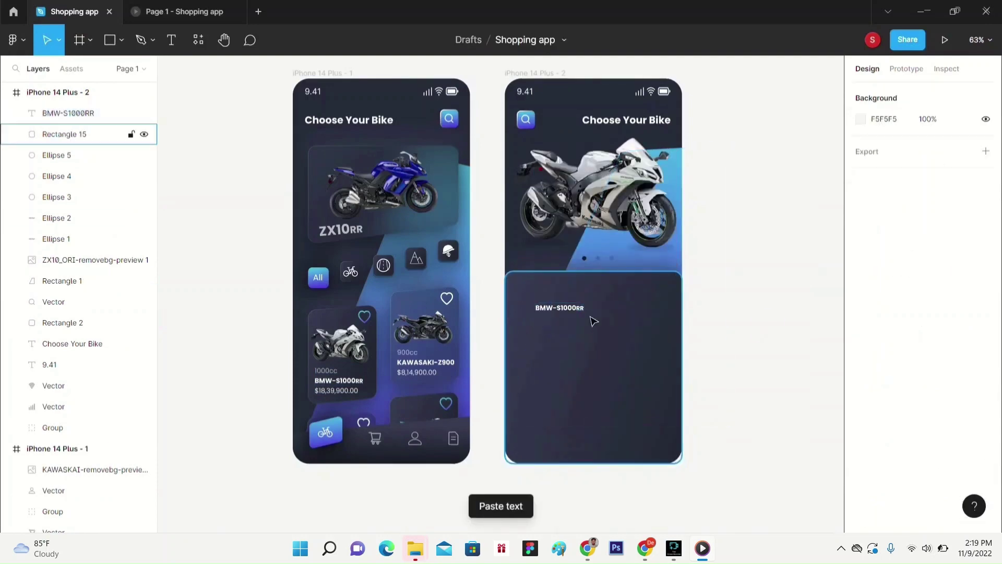
- Enlarge the font size of the pasted BMW-S1000RR heading
left_click(579, 309)
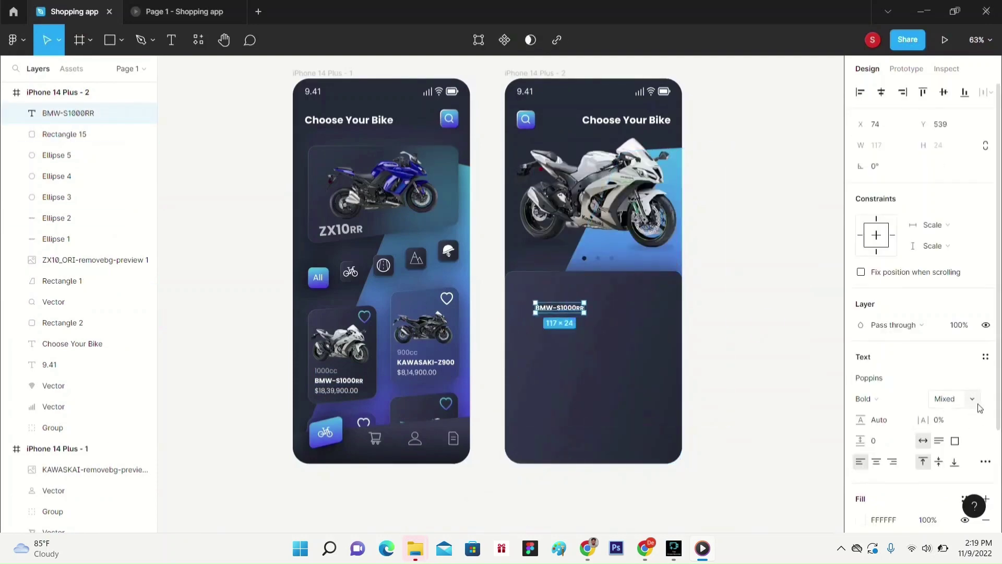
left_click(972, 400)
left_click(958, 388)
left_click(731, 352)
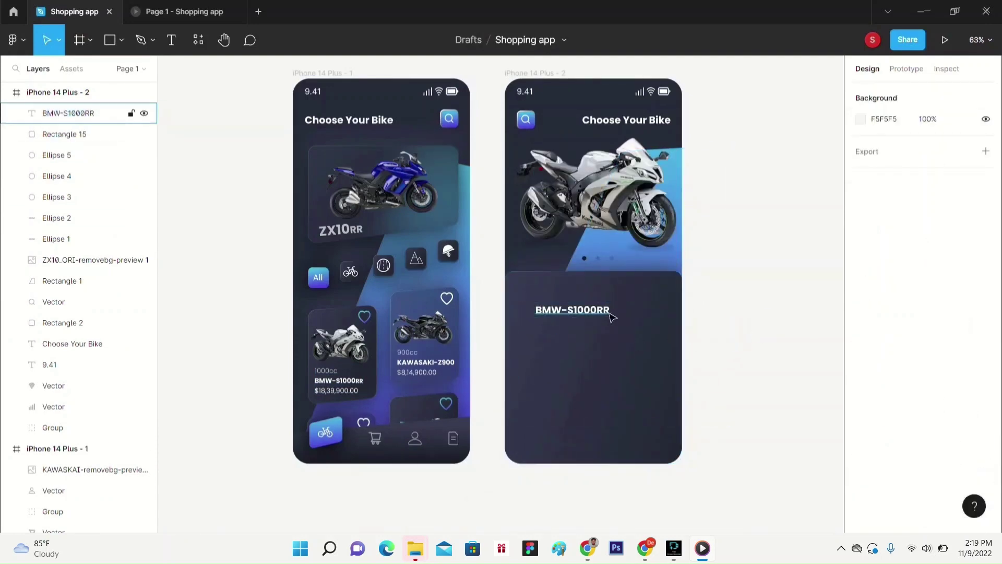
- Reduce the heading's trailing RR letters to a smaller font size and place the heading near the panel's upper-left corner
double_click(607, 309)
left_click(607, 309)
left_click_drag(610, 309, 549, 301)
left_click(965, 399)
left_click(961, 372)
key("Escape")
left_click(719, 306)
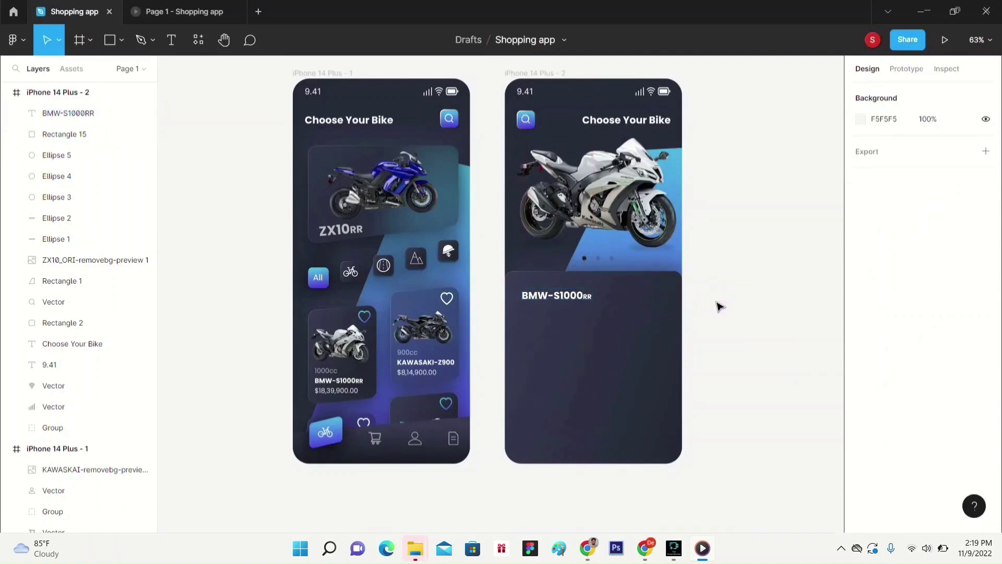
- Start a description below the heading: "The S1000 Uses the drsign as the most iconic bikes from BMW Bikes Year history and combines it with agile,dynamic"
type("The S1000 Uses the drsign as the most iconic bikes from BMW")
key("Return")
type("Bikes  Year history and combines it with agile,dynamic")
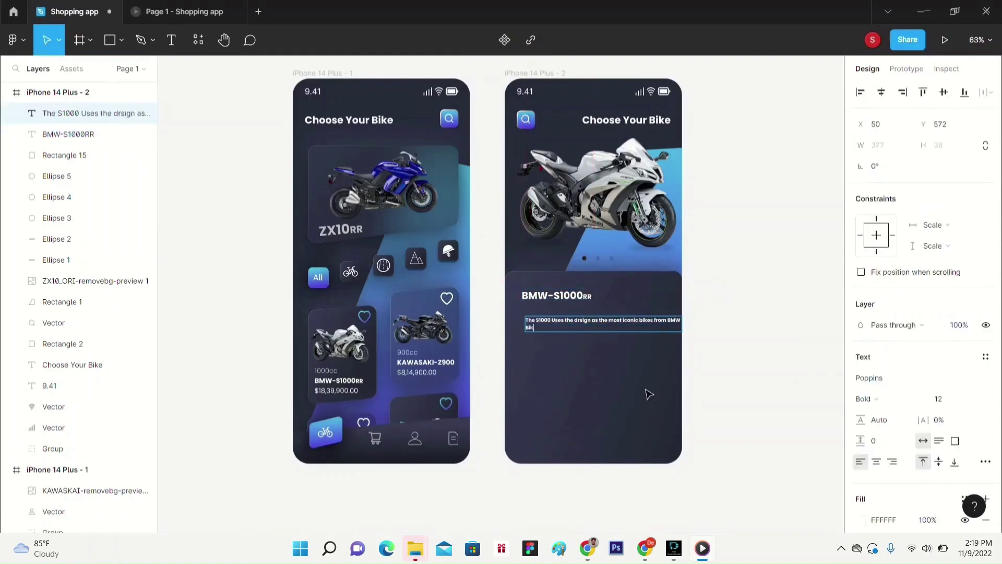
- Continue the description with "performances thats perfectlysuited to navigating todays cities as well as a lugged steel frame and iconic BMW black"
key("Return")
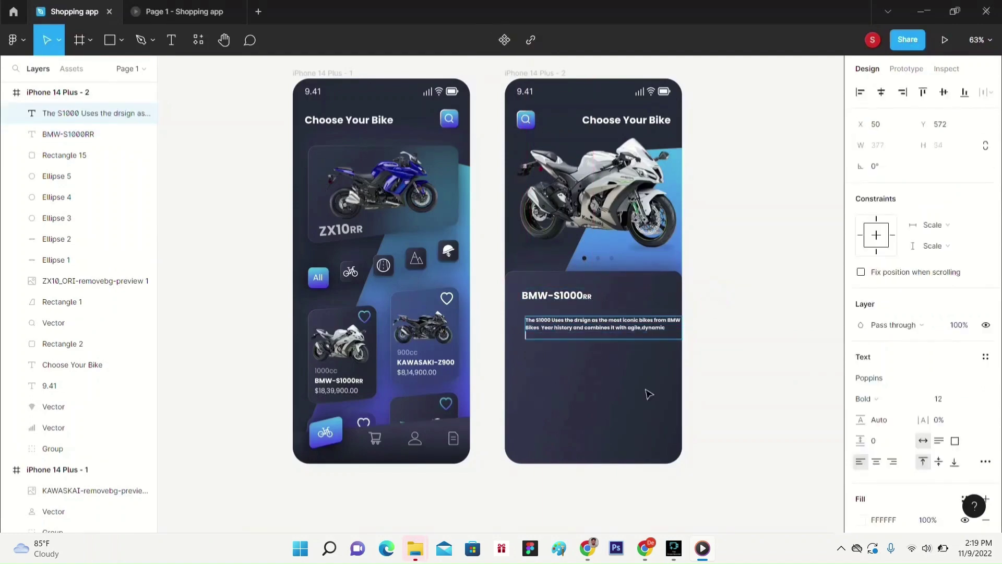
type("performances thats perfectlysuited to navigating todays cities")
key("Return")
type("as well as a lugged steel frame and  iconic BMW black and W")
key("BackSpace")
key("BackSpace")
key("BackSpace")
key("BackSpace")
key("BackSpace")
key("BackSpace")
- Finish the description with "and White chequer design,this city bike also features a 16- speed shimano claris drivetrain" and centre the text
key("Return")
type("and White chequer design,this city bike also features a 16- speed shimano claris drivetrain")
left_click(877, 395)
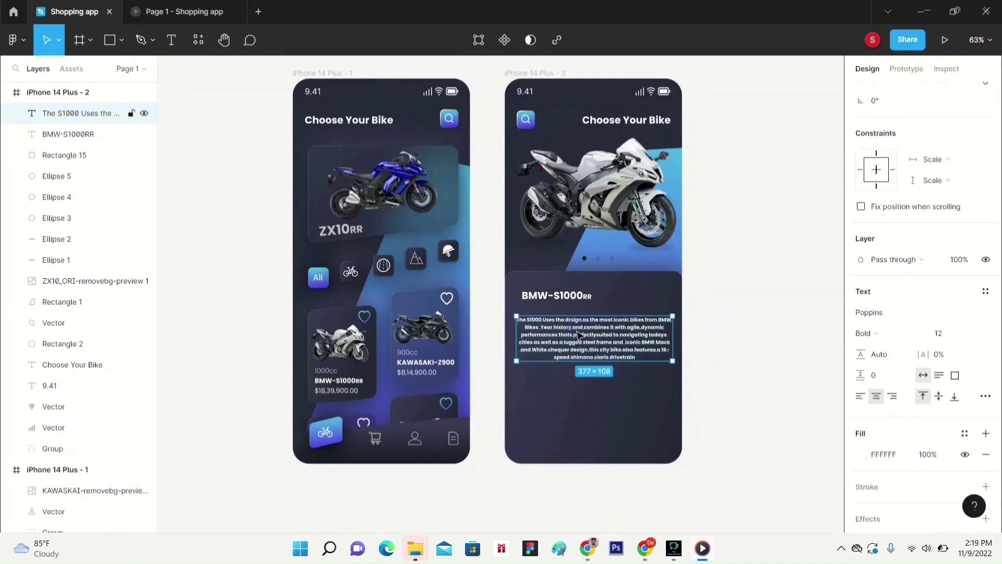
- Join the description's broken lines and justify it in a narrower text box aligned under the heading
left_click(985, 331)
left_click(828, 355)
left_click(517, 328)
key("BackSpace")
left_click(985, 461)
left_click(614, 342)
left_click_drag(668, 339, 652, 339)
- Move the BMW-S1000RR heading down slightly and add the text "Description" above it
key("t")
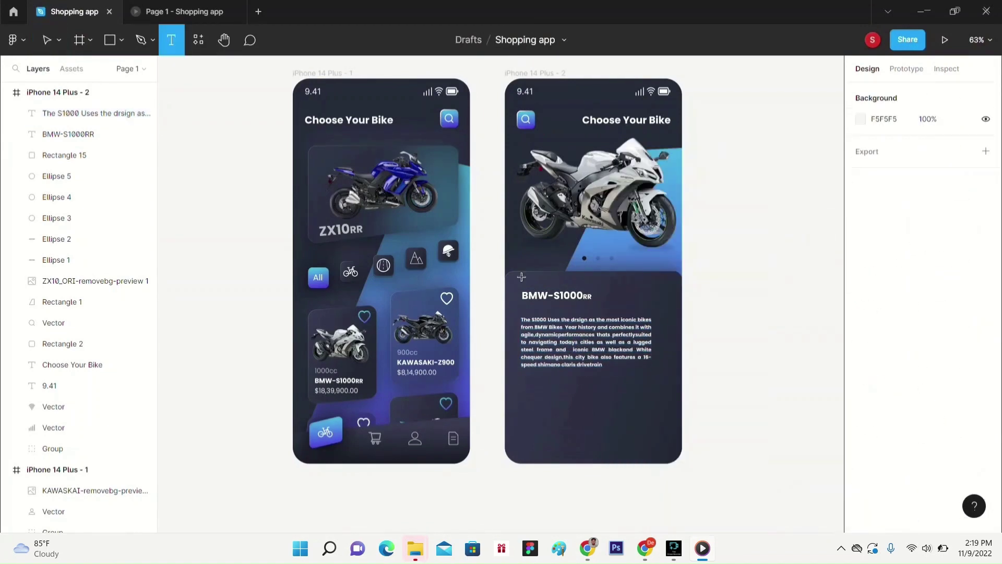
left_click_drag(557, 295, 556, 302)
left_click(521, 282)
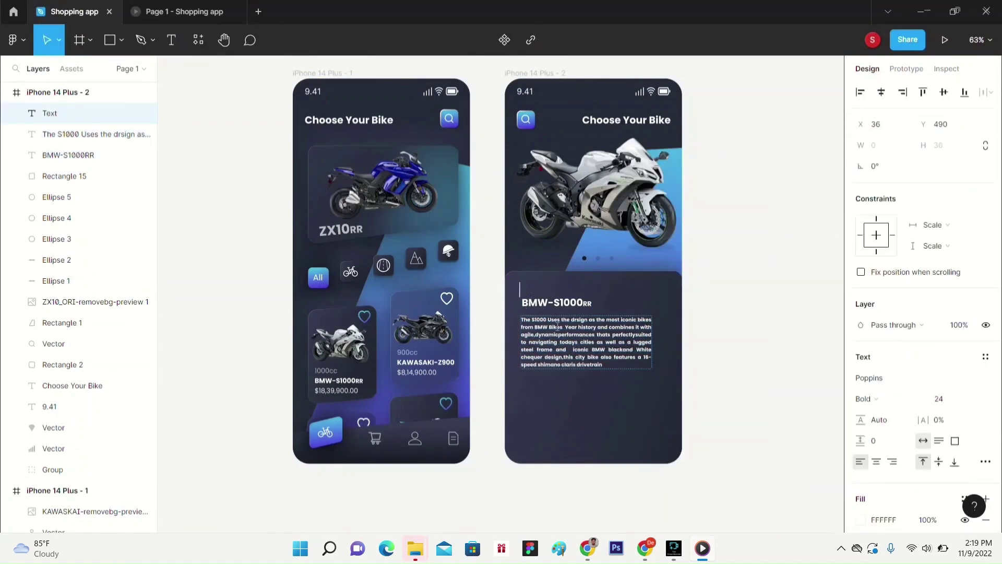
type("Descript")
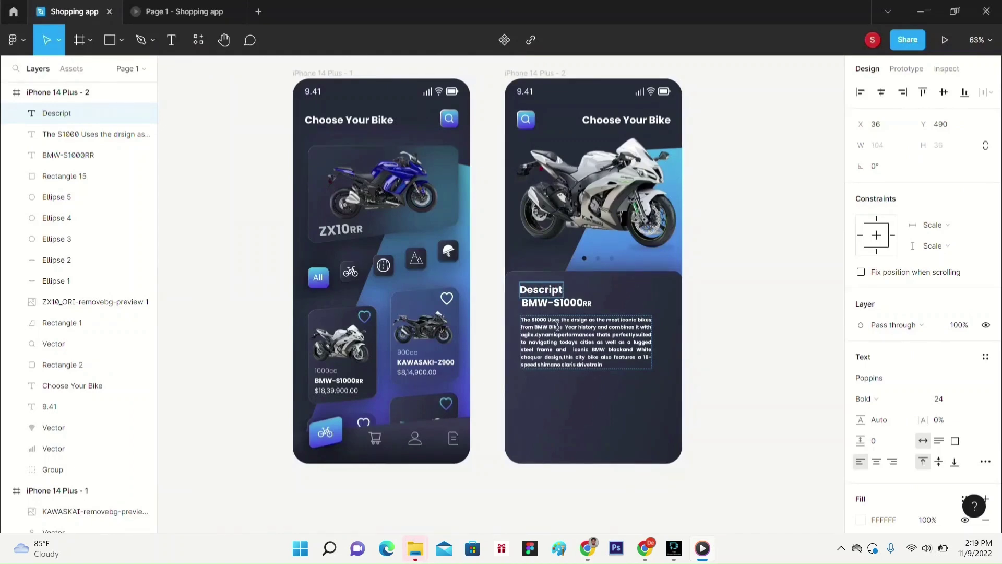
- Change the Description text's fill to a linear gradient running horizontally from the start to the end of the word
scroll(877, 396, "down", 3)
left_click(861, 387)
left_click_drag(549, 290, 585, 294)
left_click(725, 194)
left_click(723, 208)
left_click_drag(552, 281, 526, 283)
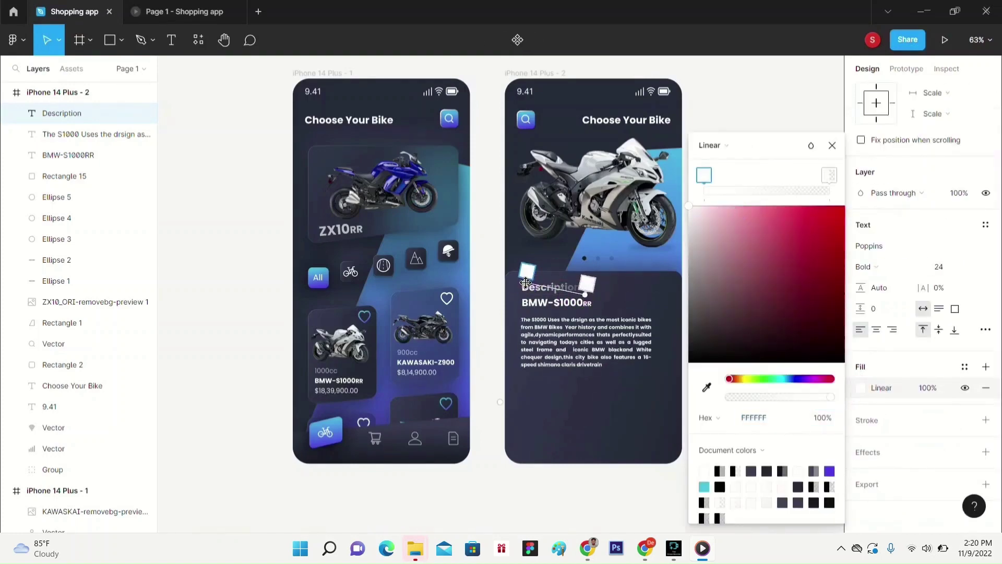
left_click_drag(585, 295, 587, 287)
left_click_drag(526, 282, 522, 287)
- Set the Description gradient's first stop to light blue and its last stop to 4286EE
left_click_drag(754, 420, 751, 422)
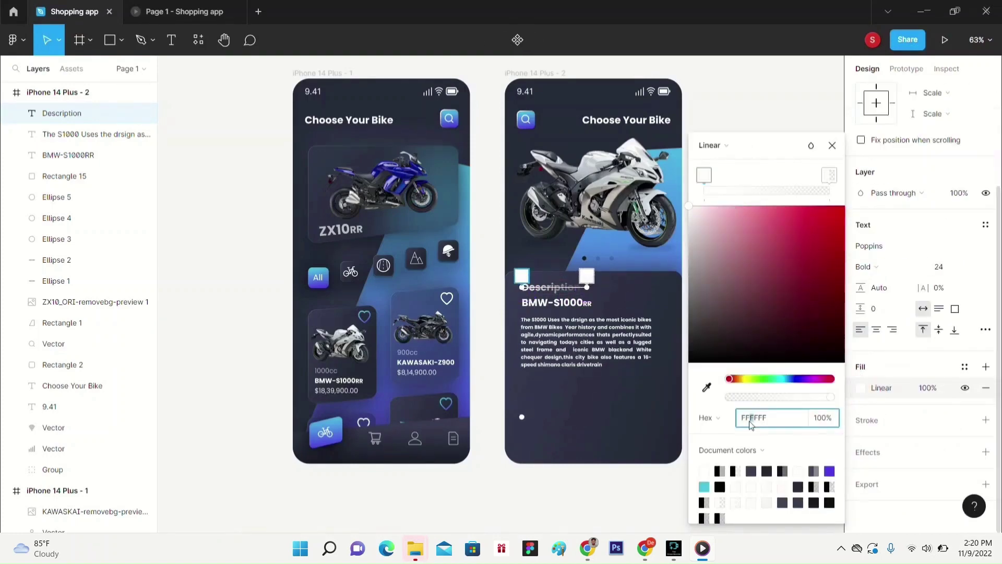
key("Return")
left_click(830, 176)
left_click(775, 421)
key("BackSpace")
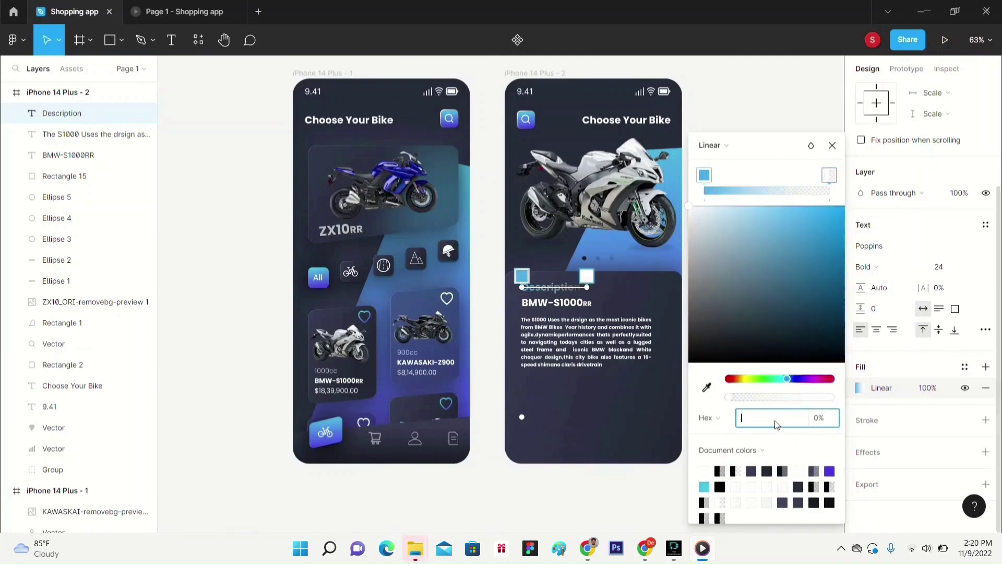
type("4286EE")
key("Return")
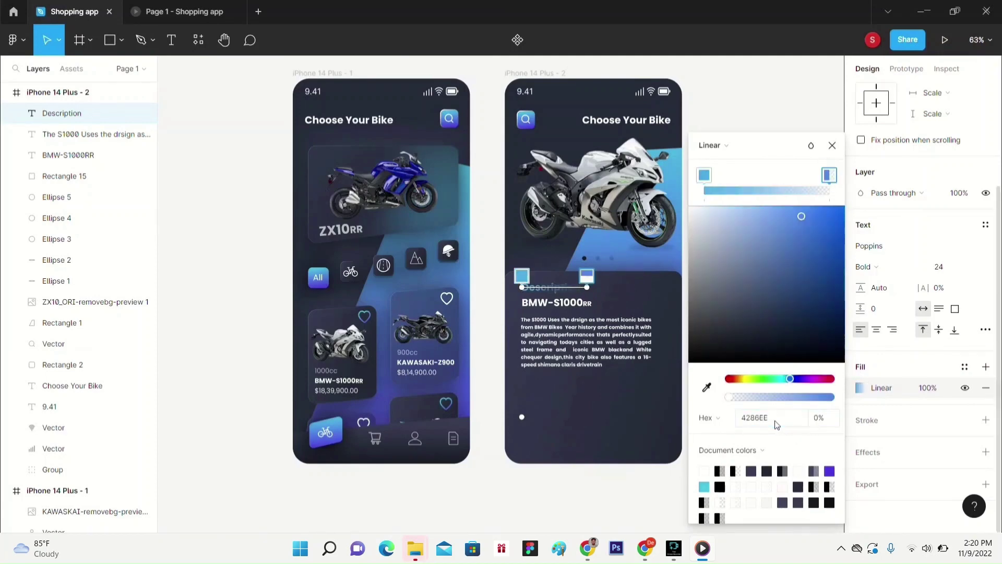
- Set the opacity of the Description gradient's end stop to 100%
left_click(820, 421)
key("BackSpace")
key("BackSpace")
type("100")
key("Return")
left_click(229, 209)
- Draw a rectangle about 136 × 44 beside the Description text at the upper edge of the description panel
left_click(123, 41)
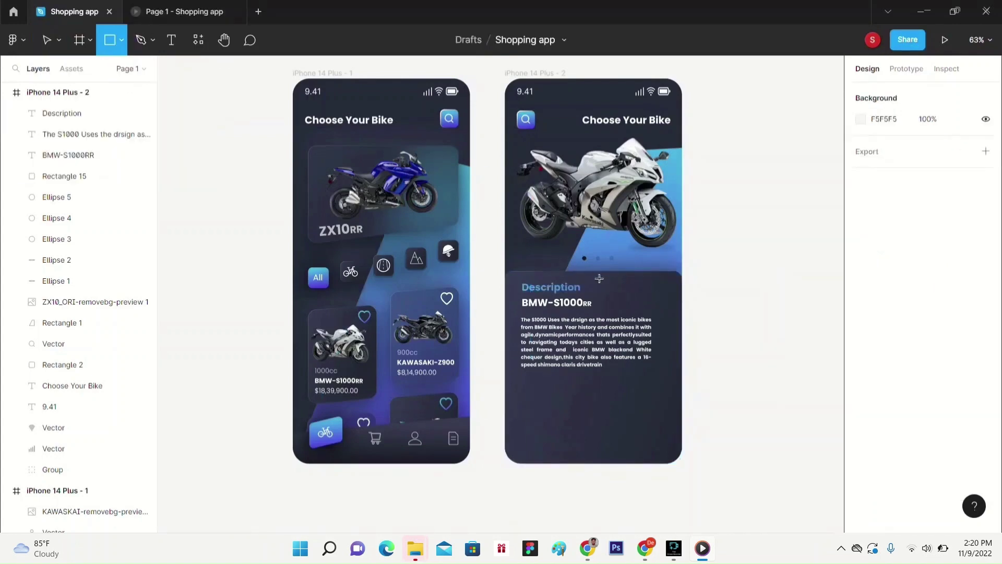
left_click_drag(608, 280, 666, 298)
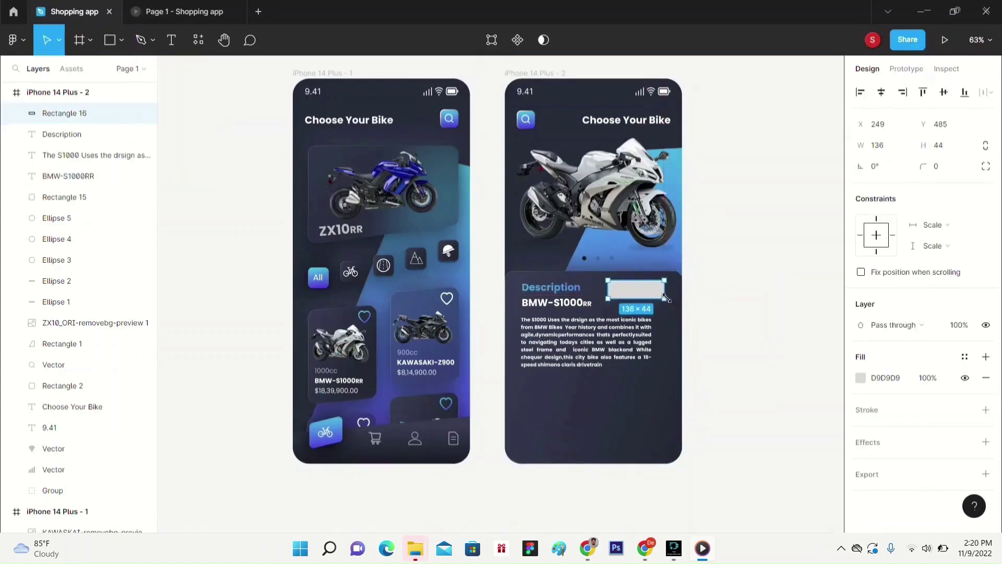
left_click(735, 247)
left_click(636, 298)
key("Escape")
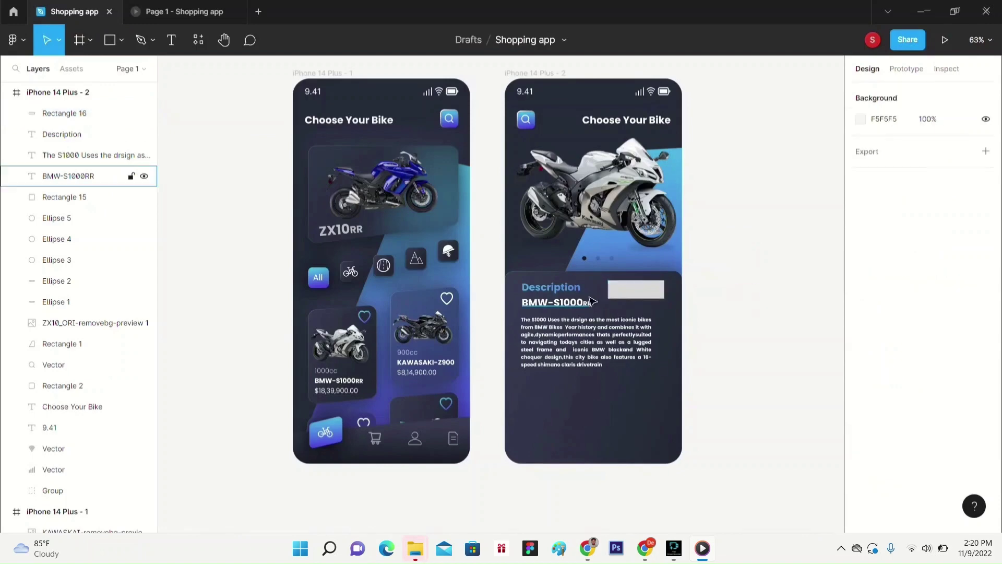
- Change the new rectangle's fill color to 252B39
left_click(636, 290)
left_click(861, 378)
key("BackSpace")
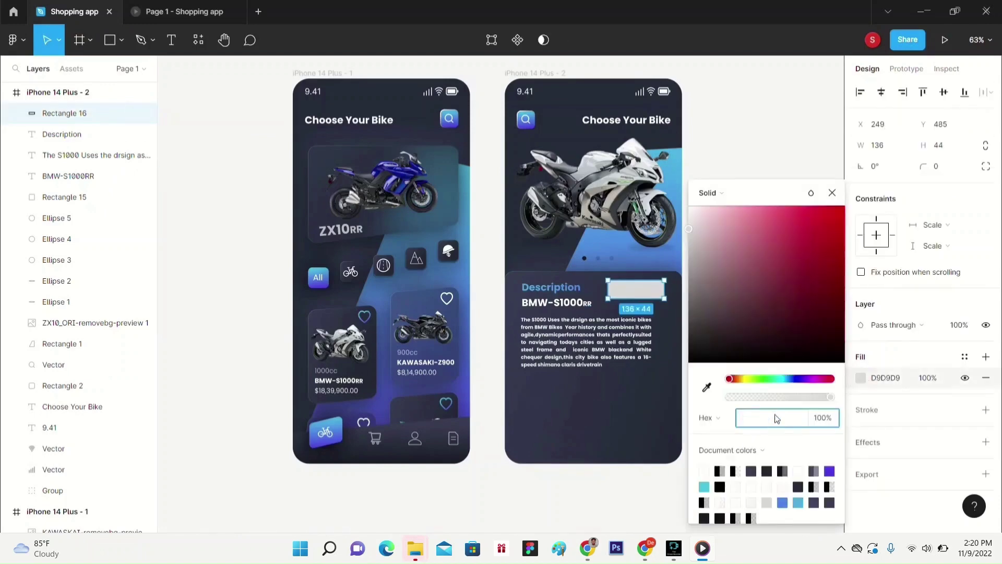
key("Return")
left_click(829, 191)
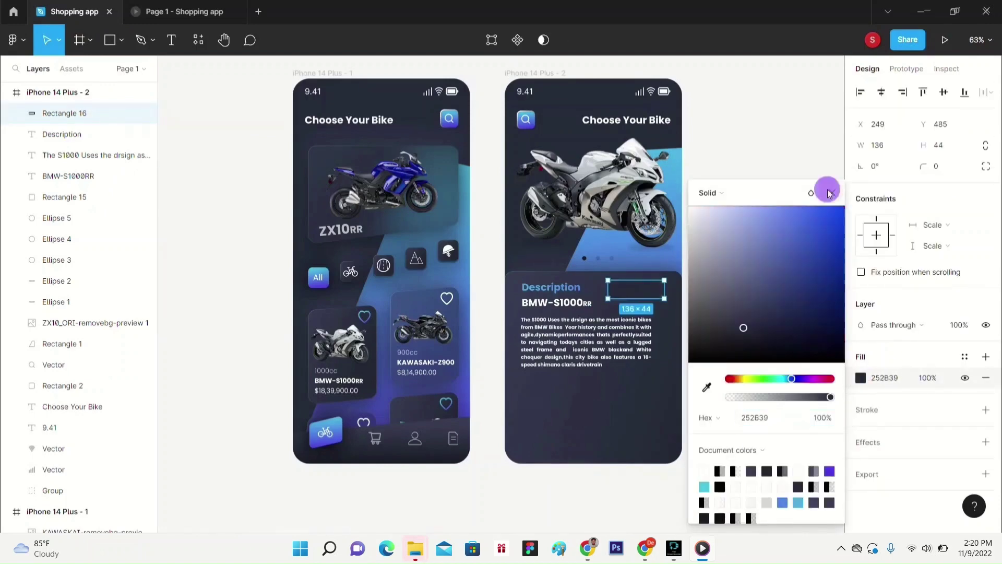
left_click(747, 244)
- Add a black drop shadow with 100% opacity to the dark rectangle
left_click(644, 297)
left_click(886, 440)
left_click(857, 467)
left_click(768, 508)
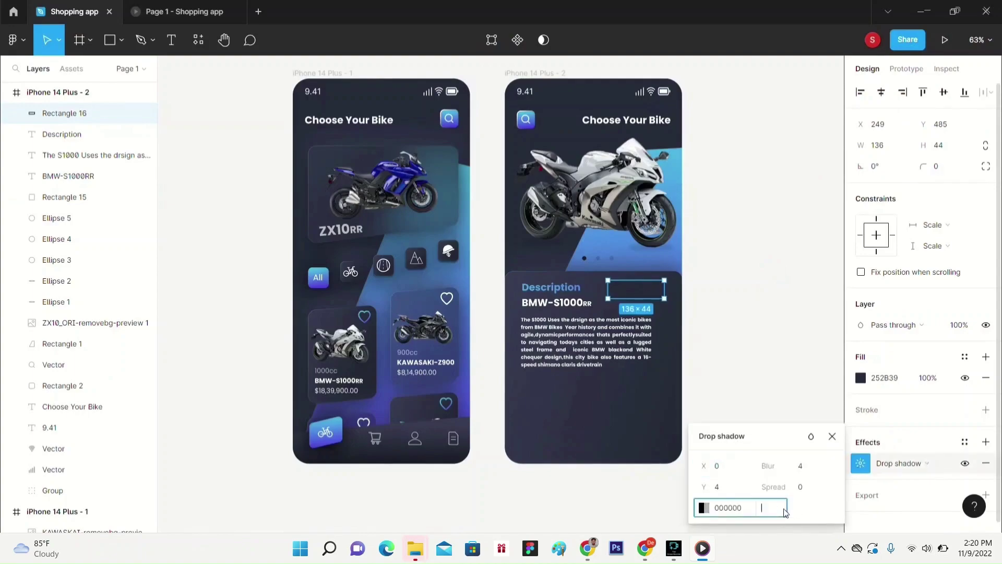
type("100")
key("Return")
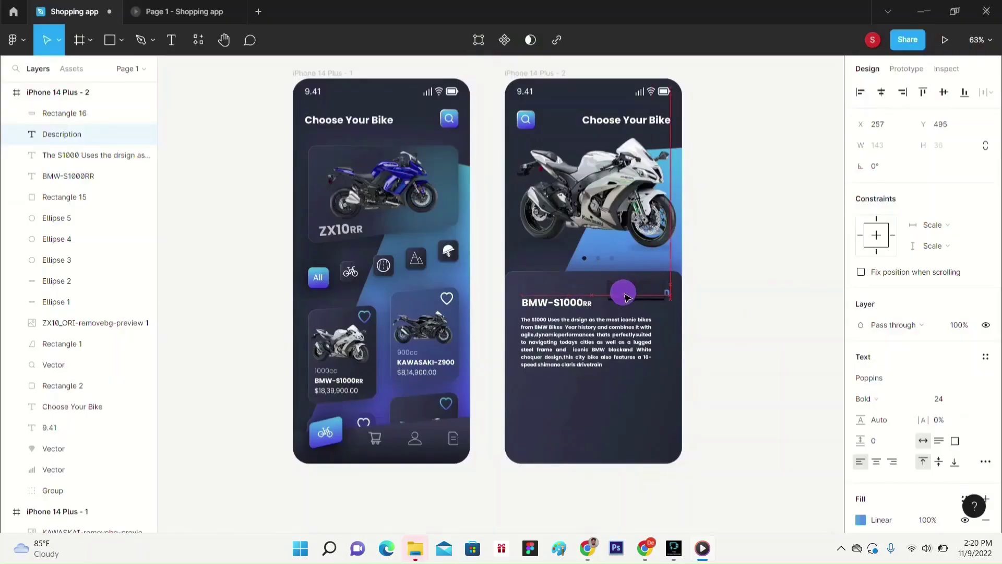
- Place the rectangle behind the Description text as a 169 × 44 button, with the BMW-S1000RR heading and paragraph shifted down below it
key("Escape")
mouse_move(545, 306)
left_mouse_down()
mouse_move(552, 347)
mouse_move(552, 297)
left_mouse_up()
left_click(753, 336)
left_click_drag(751, 287, 587, 290)
left_click(720, 315)
left_click(548, 290)
left_click(761, 315)
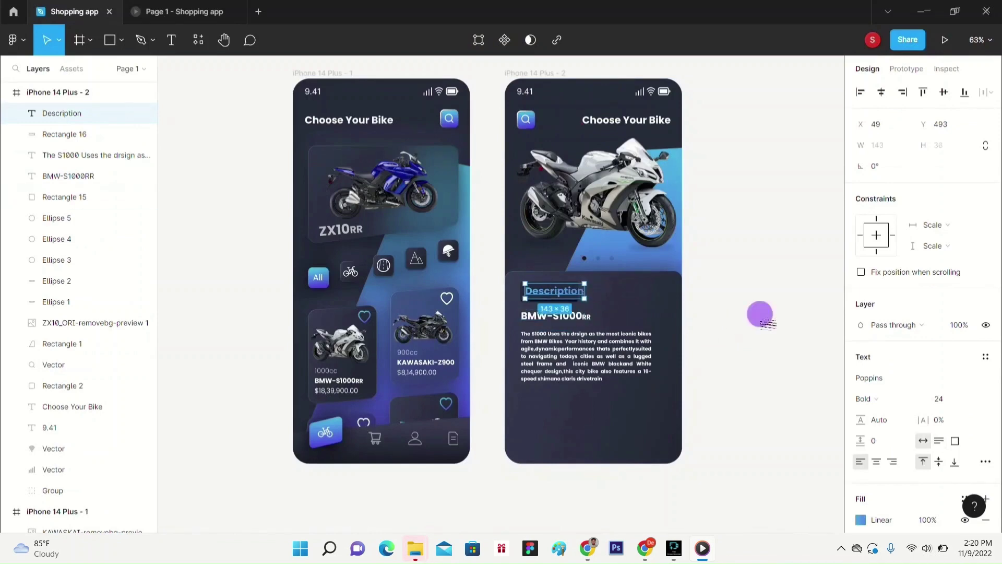
left_click(577, 297)
left_click(574, 292)
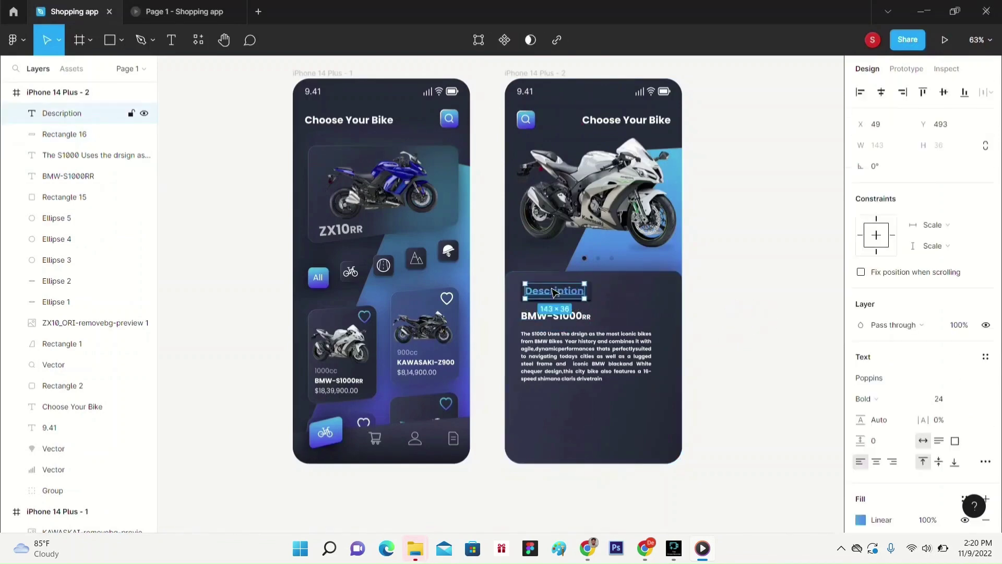
left_click(732, 246)
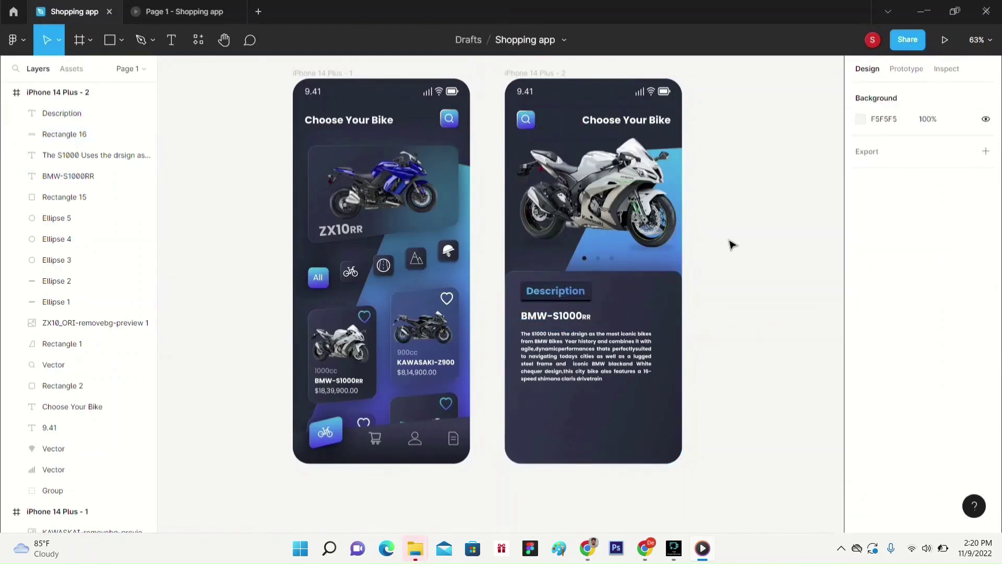
- Duplicate the Description button rectangle and align the copy beside it in the same row
right_click(586, 292)
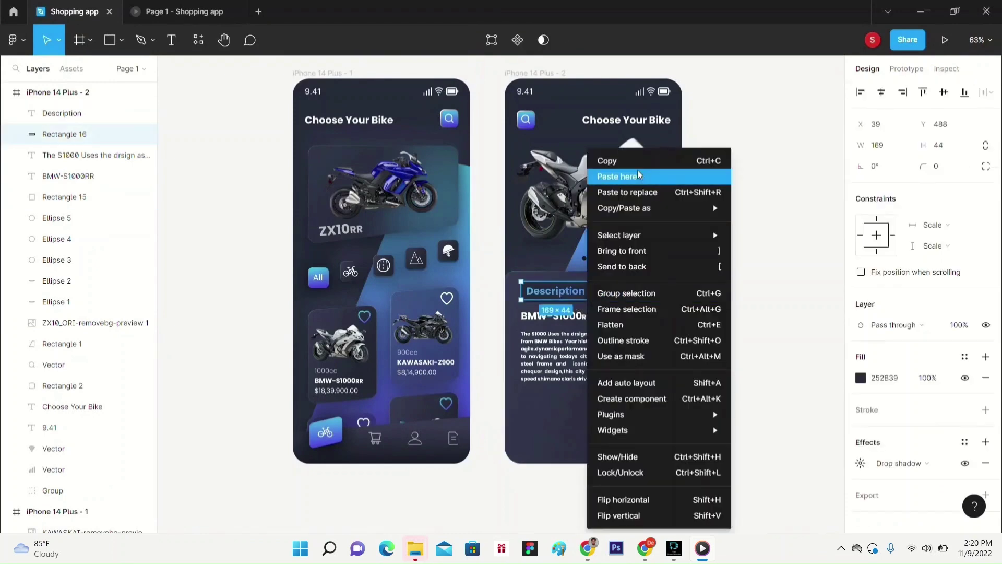
right_click(635, 288)
left_click(666, 177)
left_click_drag(674, 311, 646, 292)
left_click(742, 286)
left_click(643, 288)
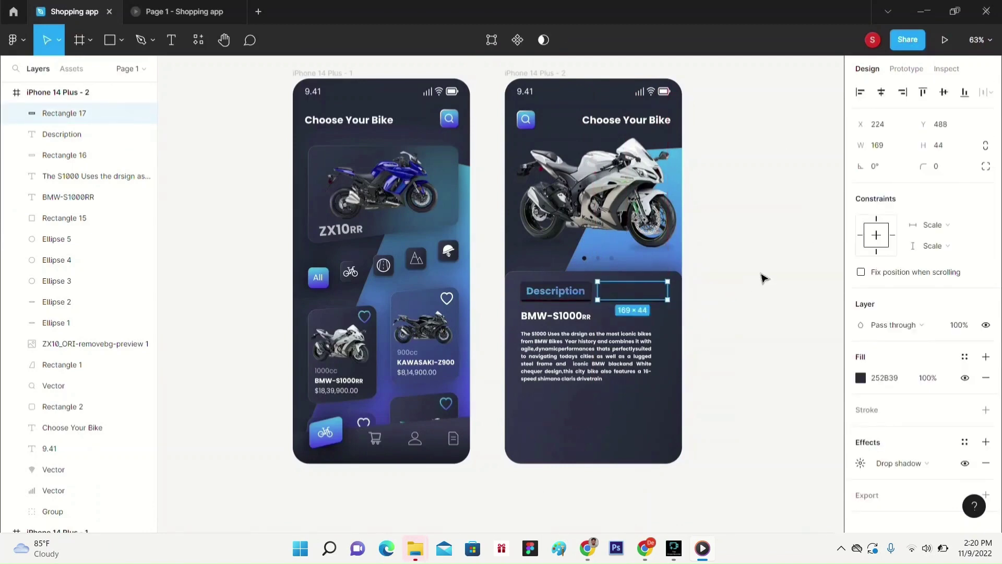
- Add the white text "Specification" over the second button rectangle
key("t")
left_click(604, 294)
type("Specification")
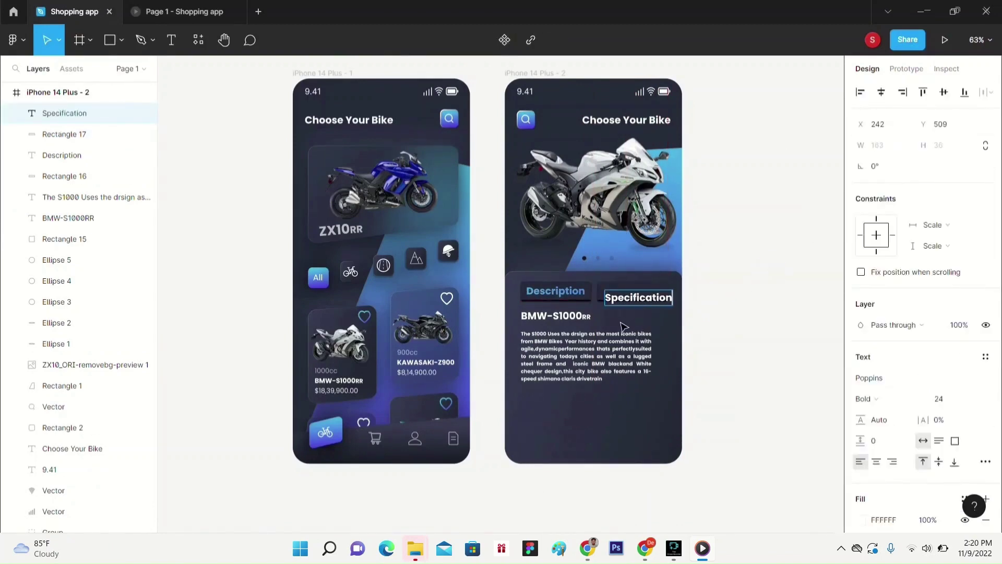
left_click(575, 294)
mouse_move(653, 300)
left_mouse_down()
mouse_move(634, 285)
mouse_move(645, 293)
mouse_move(634, 294)
left_mouse_up()
left_click(731, 291)
left_click(736, 282)
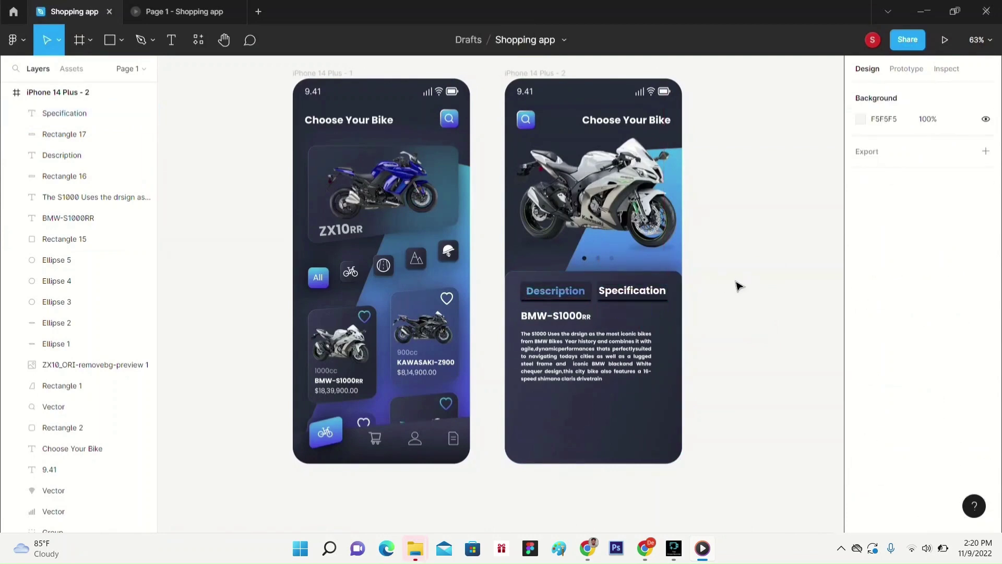
- Try font size 20 on the Specification text and recentre it on its button
left_click(638, 293)
left_click(973, 400)
left_click(959, 388)
left_click(741, 306)
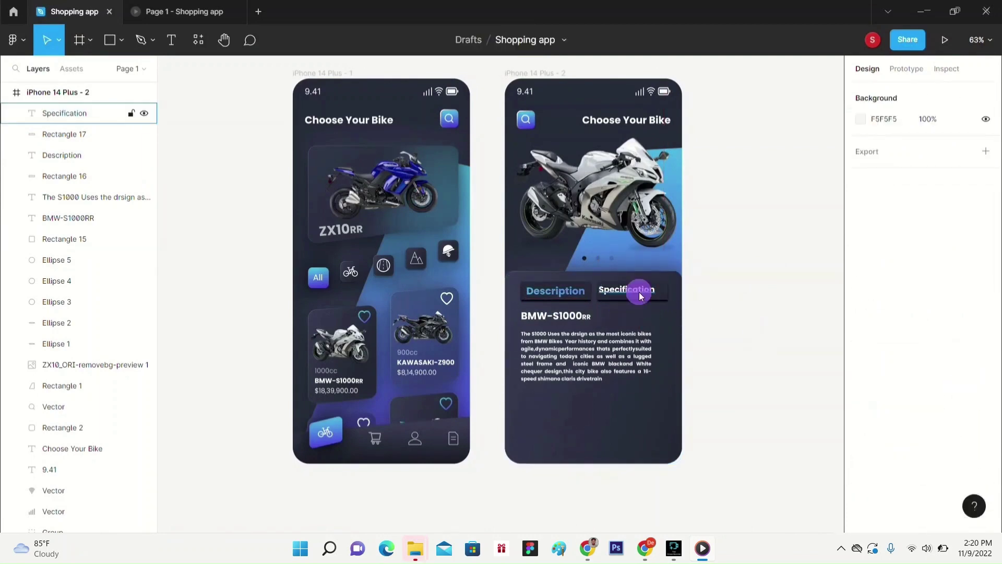
left_click_drag(639, 292, 646, 294)
left_click(768, 312)
left_click(641, 294)
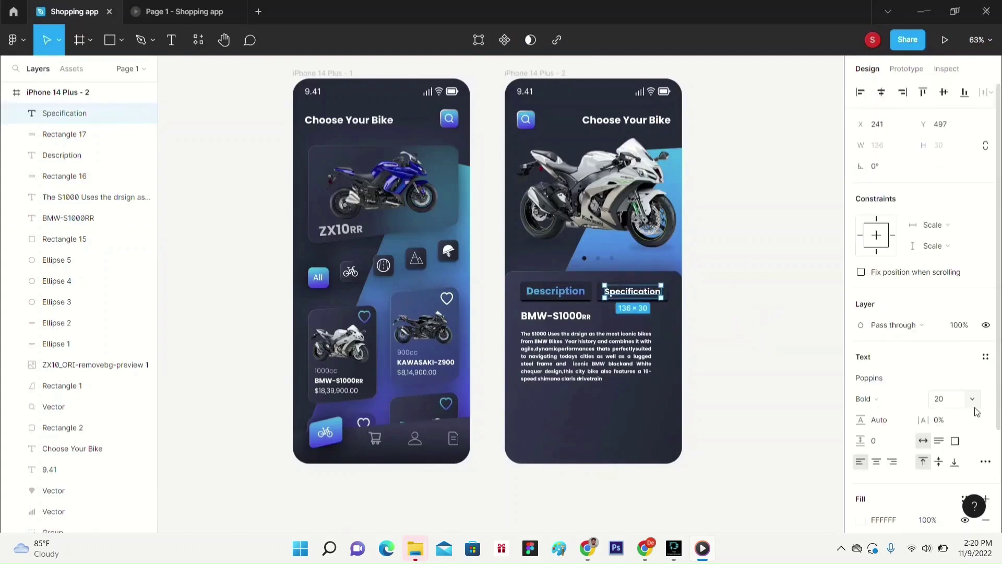
- Set the Specification text's size to 24 and align it with the Description text
left_click(972, 399)
left_click(959, 412)
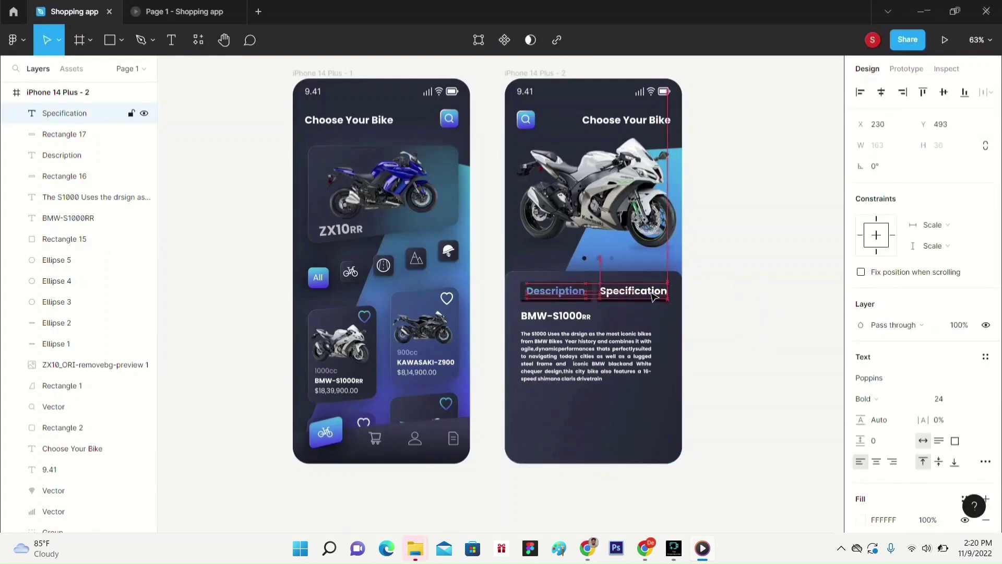
mouse_move(668, 291)
left_mouse_down()
mouse_move(657, 289)
mouse_move(668, 291)
left_mouse_up()
left_click(774, 335)
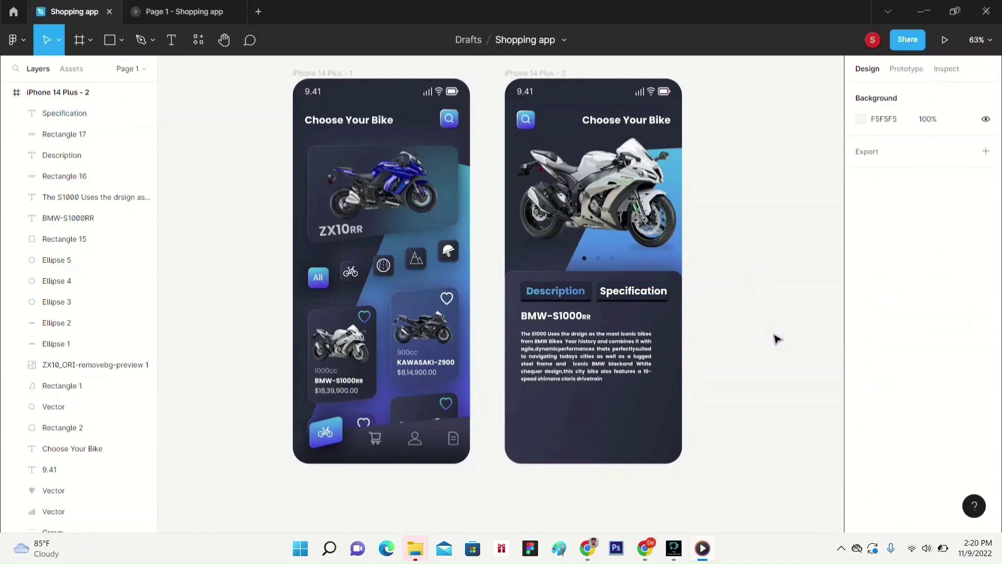
- Reduce the Specification text's white fill to 50% opacity
left_click(657, 296)
scroll(874, 491, "down", 3)
left_click(861, 386)
left_click_drag(829, 402, 775, 403)
left_click(781, 178)
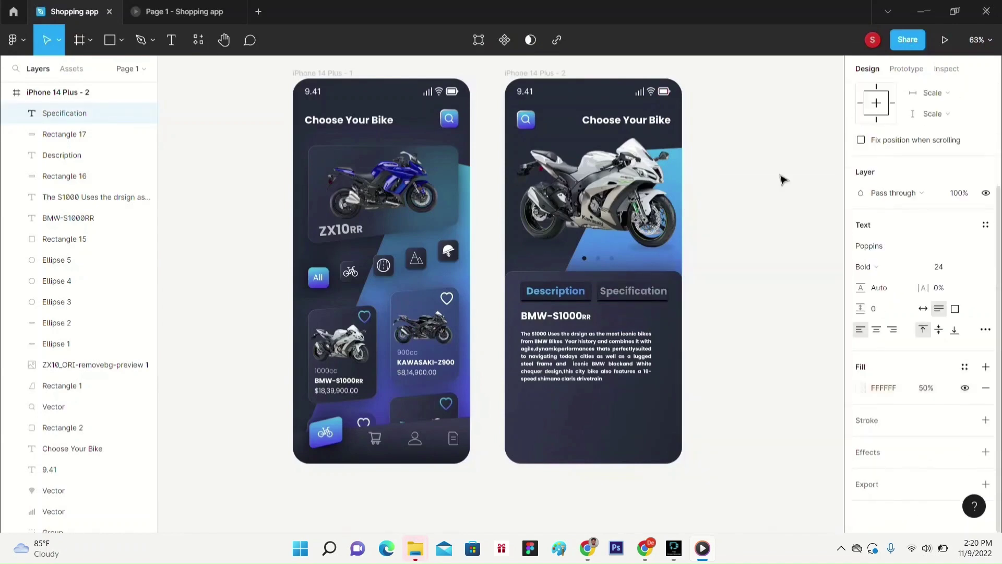
- Set the font size of both the Description and Specification texts to 20
left_click(555, 290)
left_click(972, 399)
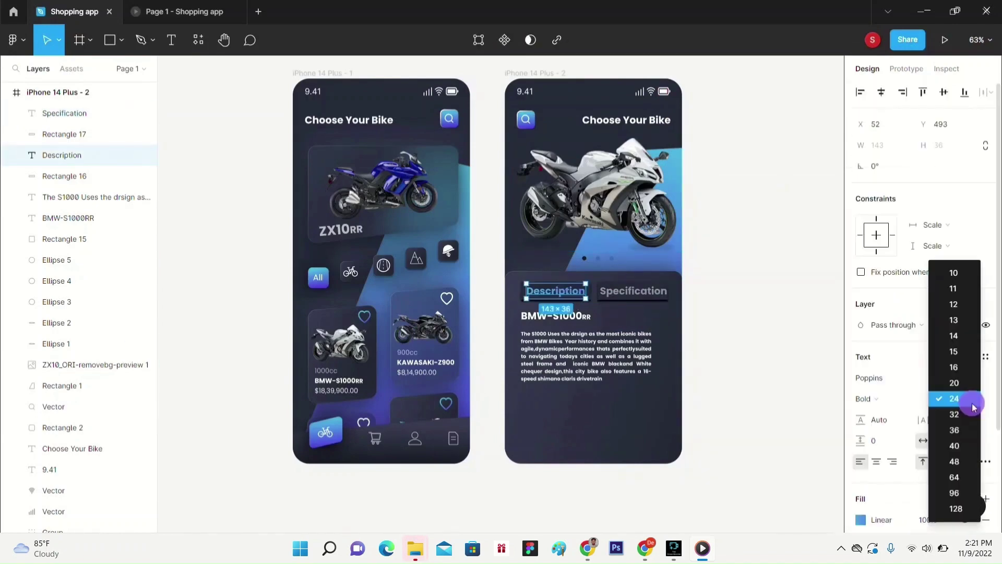
left_click(963, 385)
left_click(633, 291)
left_click(972, 399)
left_click(963, 386)
- Recentre the Description and Specification texts on their button rectangles
left_click(550, 295)
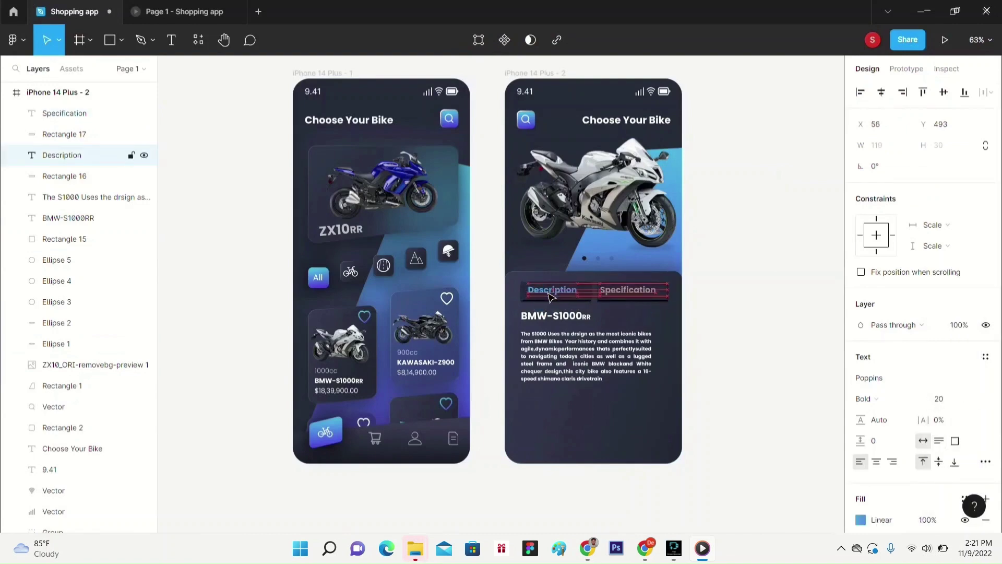
left_click(629, 290)
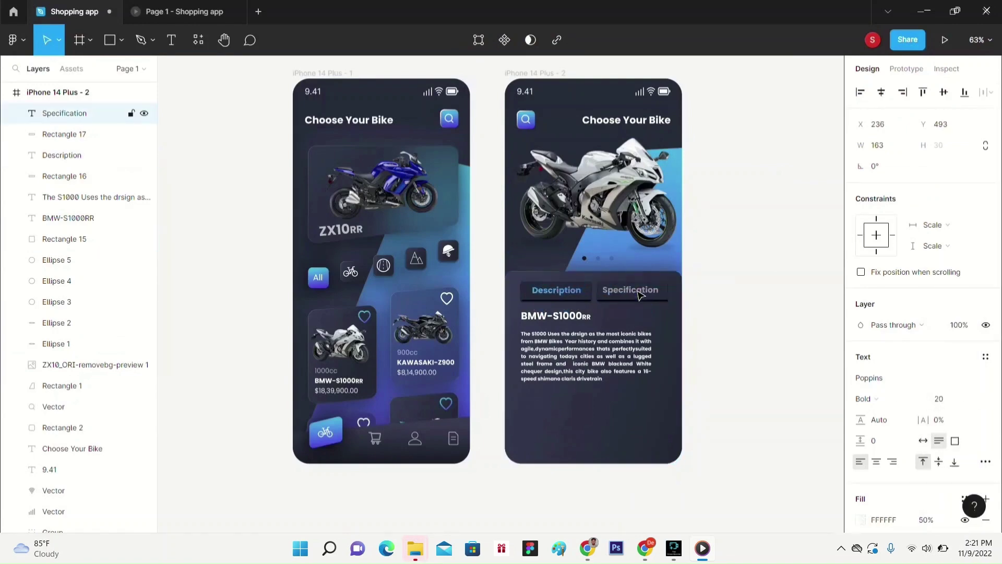
left_click_drag(639, 290, 639, 290)
left_click(739, 282)
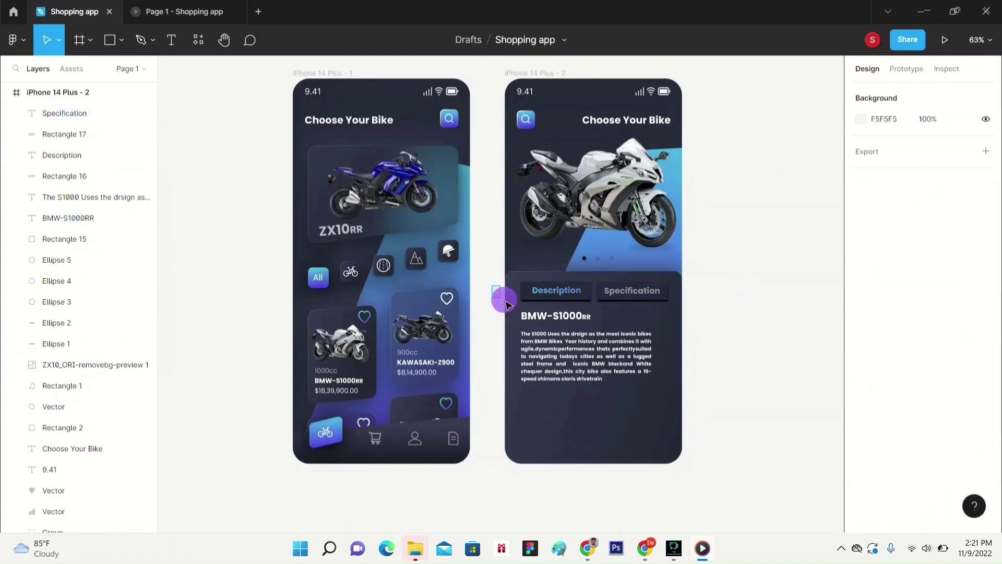
- Nudge the Specification text together with its button rectangle slightly to the right
left_click(626, 293)
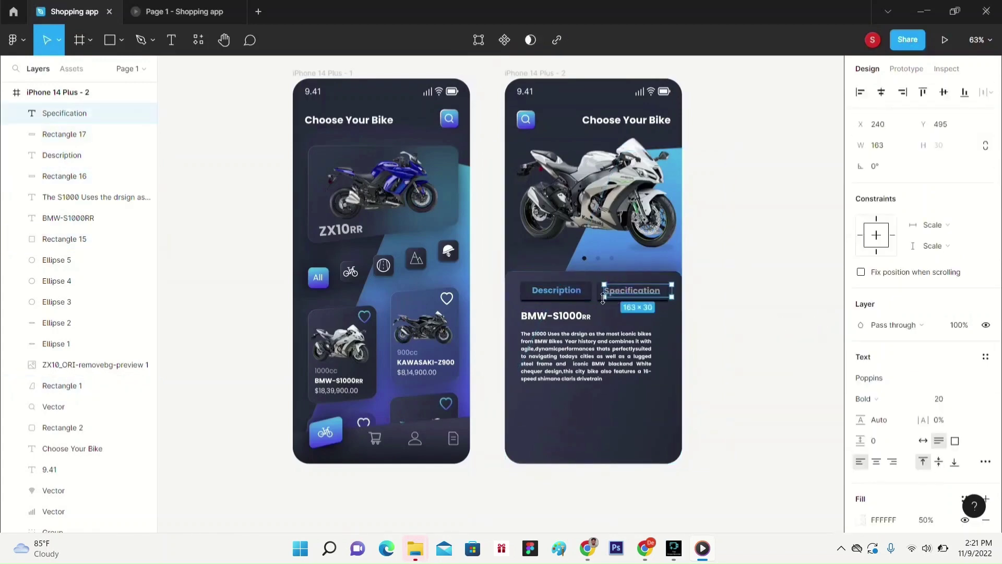
left_click(669, 299, "shift")
key("Right")
key("Right")
key("Right")
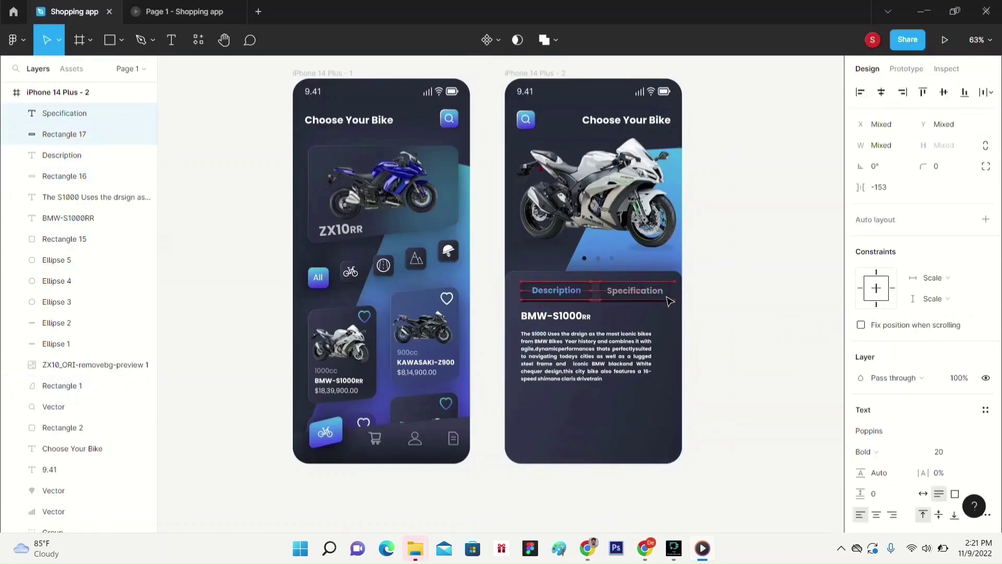
left_click(759, 296)
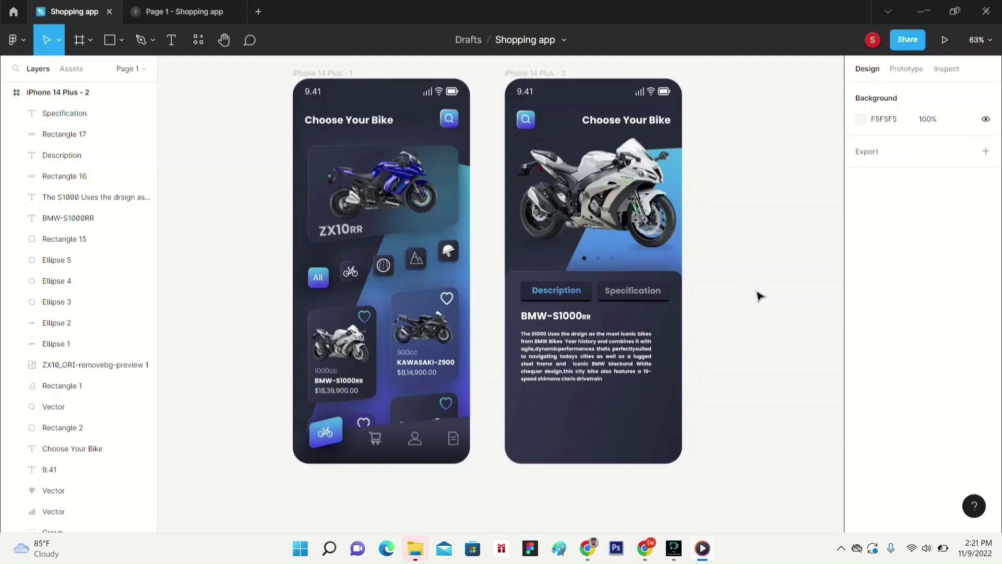
- Draw a rectangle about 428 × 119 across the bottom of the detail screen
scroll(729, 326, "down", 1)
left_click(121, 40)
left_click(73, 71)
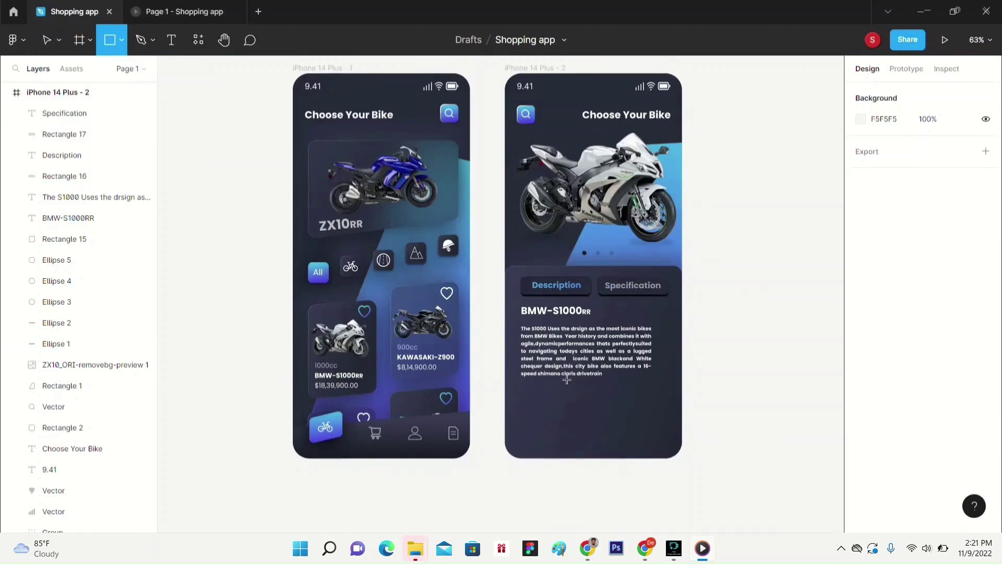
mouse_move(510, 413)
left_mouse_down()
mouse_move(682, 425)
mouse_move(683, 462)
left_mouse_up()
- Round the bottom rectangle's corners to 50 and shrink it to about 365 × 105 inside the screen's margins
left_click(942, 166)
type("100")
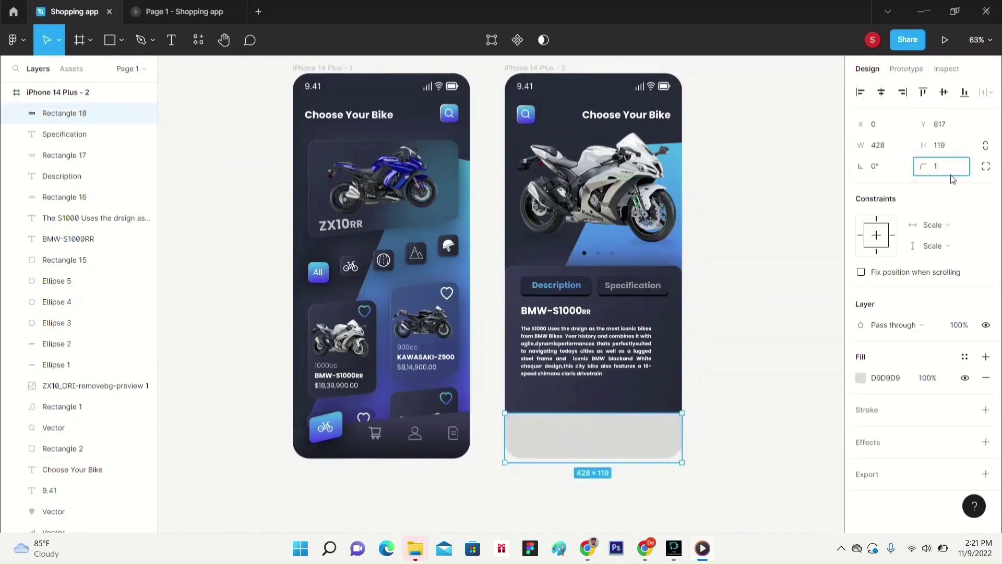
key("Return")
left_click_drag(597, 463, 595, 458)
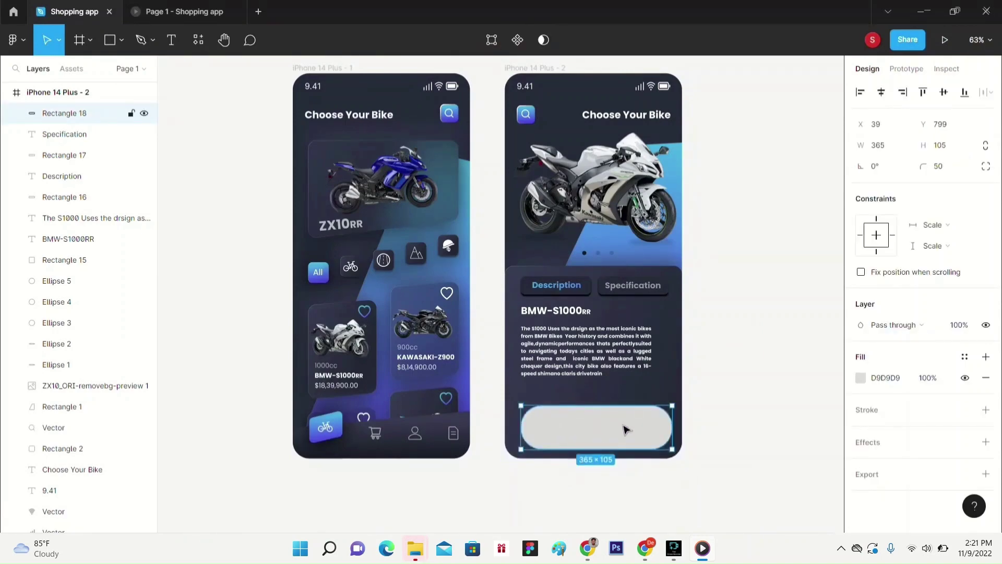
left_click(761, 403)
- Change the rounded bottom bar's fill color to 262E3D
left_click(642, 436)
left_click(861, 377)
left_click(785, 418)
type("262e")
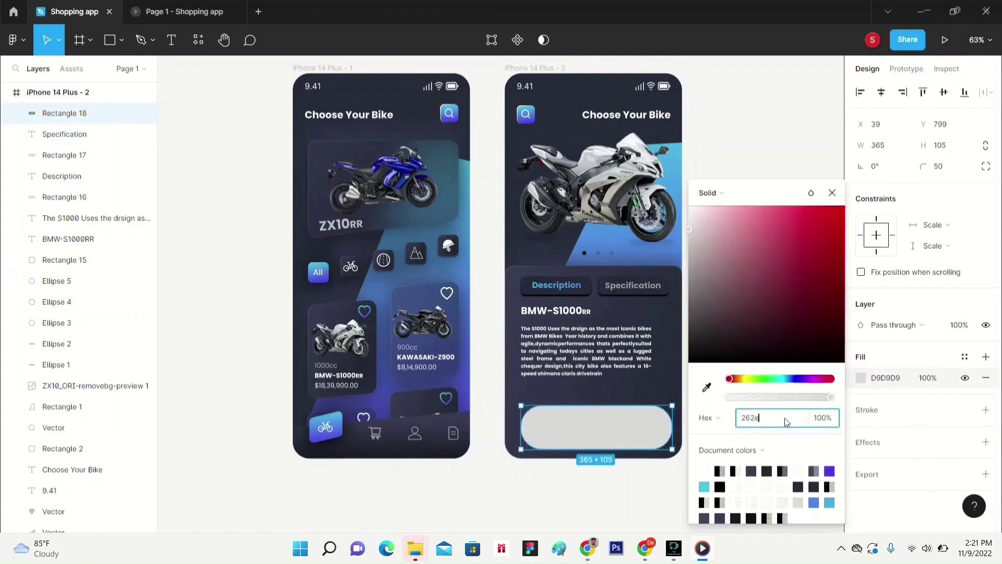
type("3d")
key("Return")
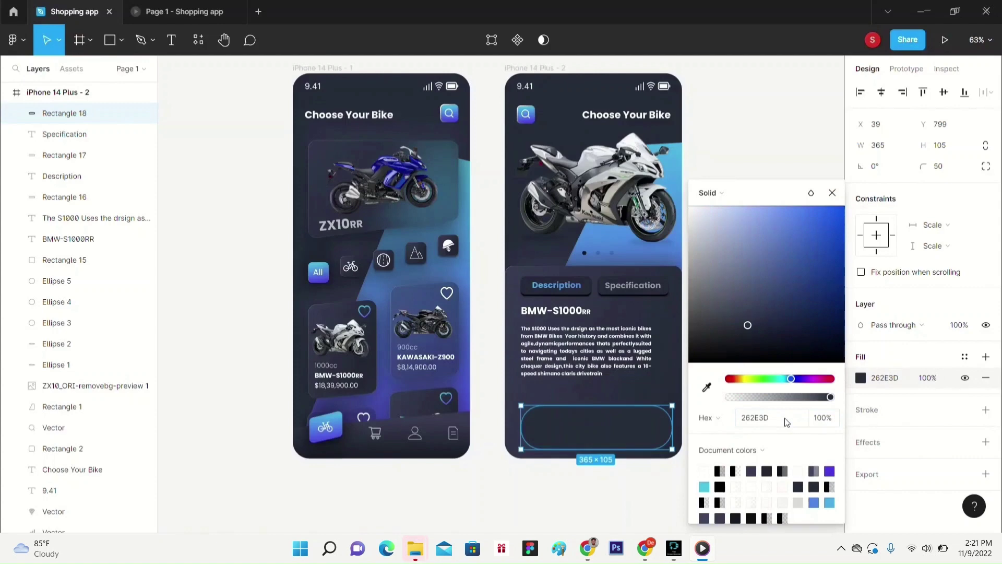
- Add a linear gradient stroke to the rounded bar and make its first stop white
left_click(867, 410)
left_click(861, 430)
left_click(712, 193)
left_click(734, 205)
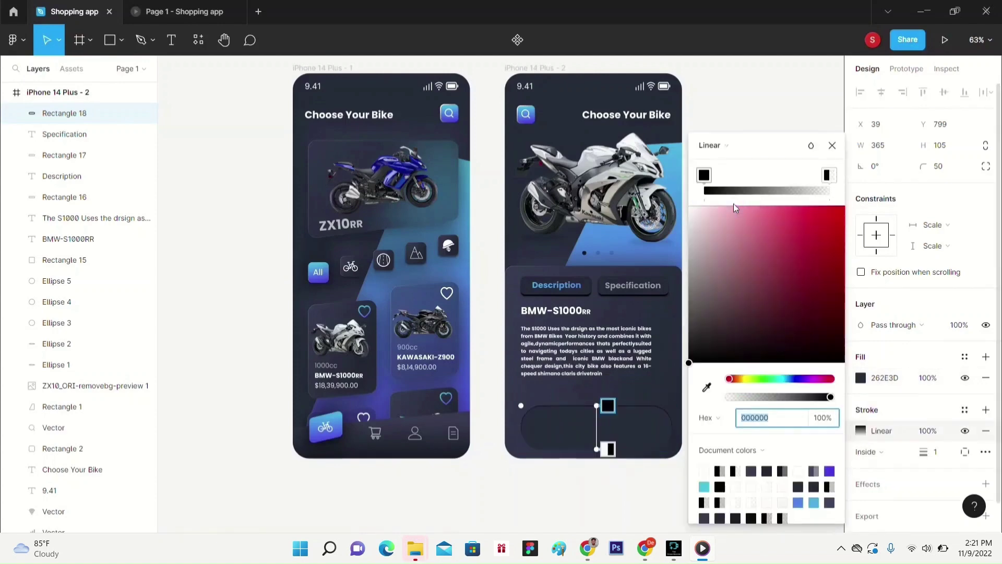
type("ffffff")
key("Return")
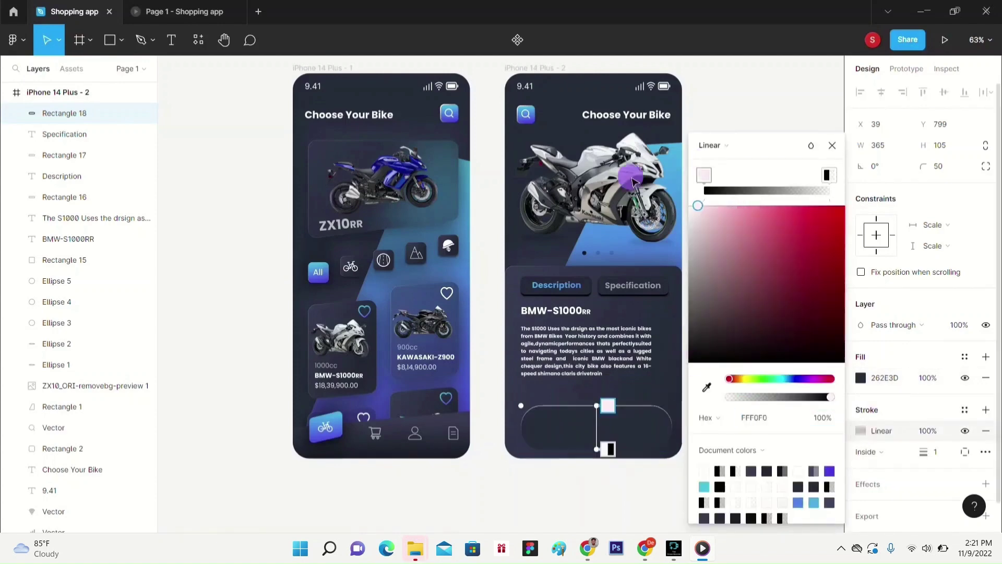
- Make the stroke gradient's black end stop fully opaque and set the whole stroke's opacity to 20%
left_click(827, 174)
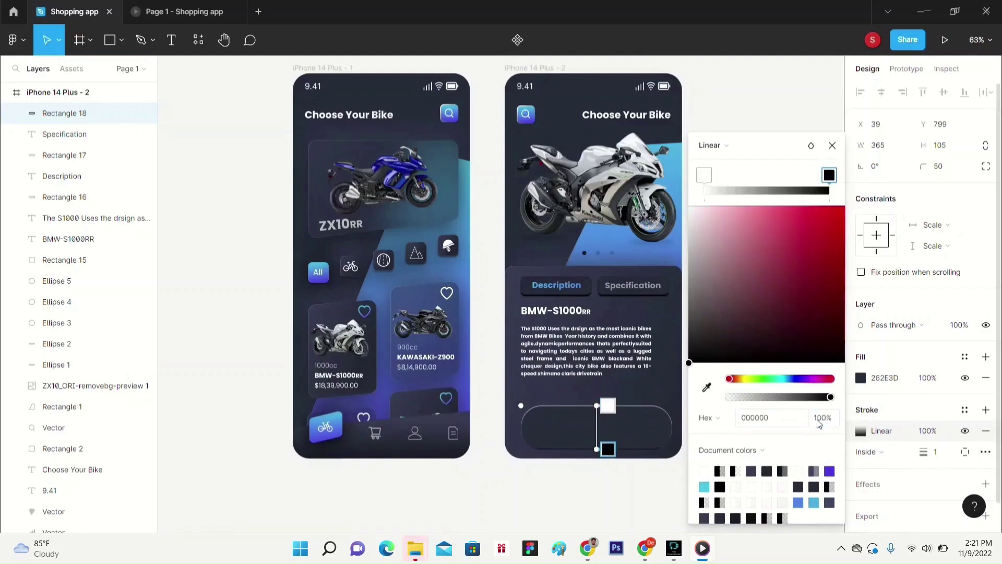
left_click(935, 435)
type("20")
key("Return")
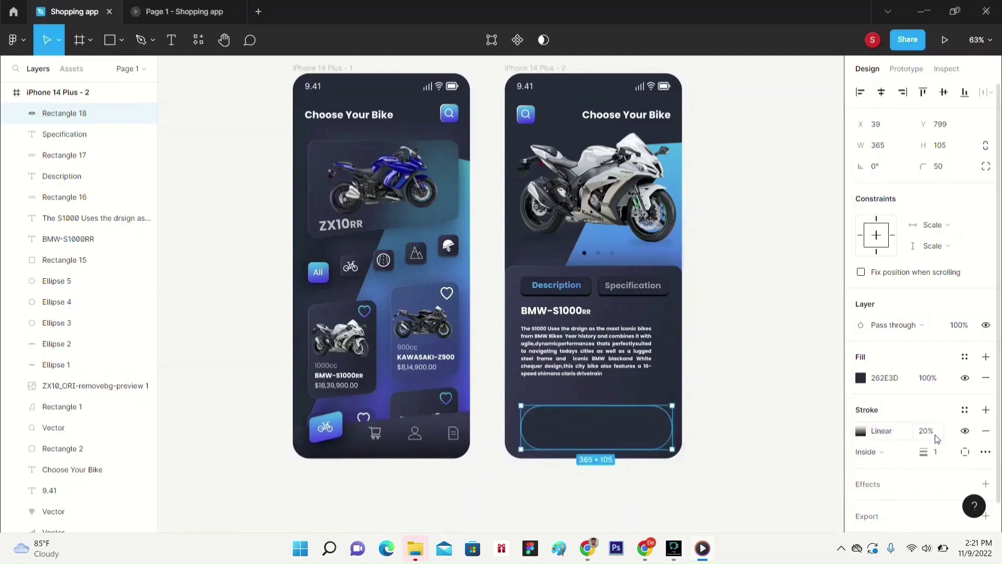
- Set the rounded bar's stroke weight to 2, add a drop shadow to it and open the shadow settings
left_click(942, 452)
type("2")
key("Return")
left_click(894, 492)
left_click(861, 505)
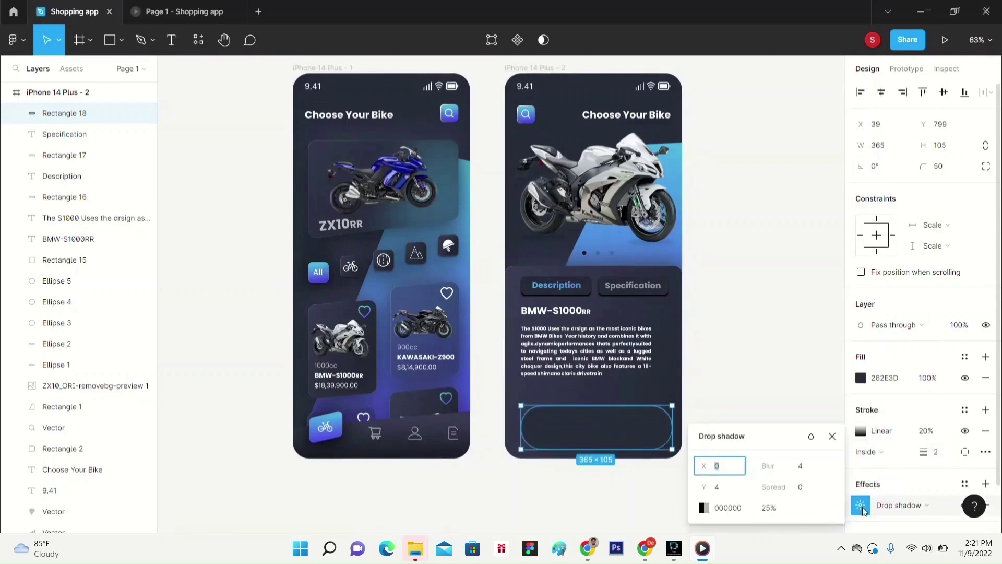
- Set the rounded bar's drop shadow to a Y offset of -10, a blur of 40 and the color 1C222
left_click(742, 487)
type("-10")
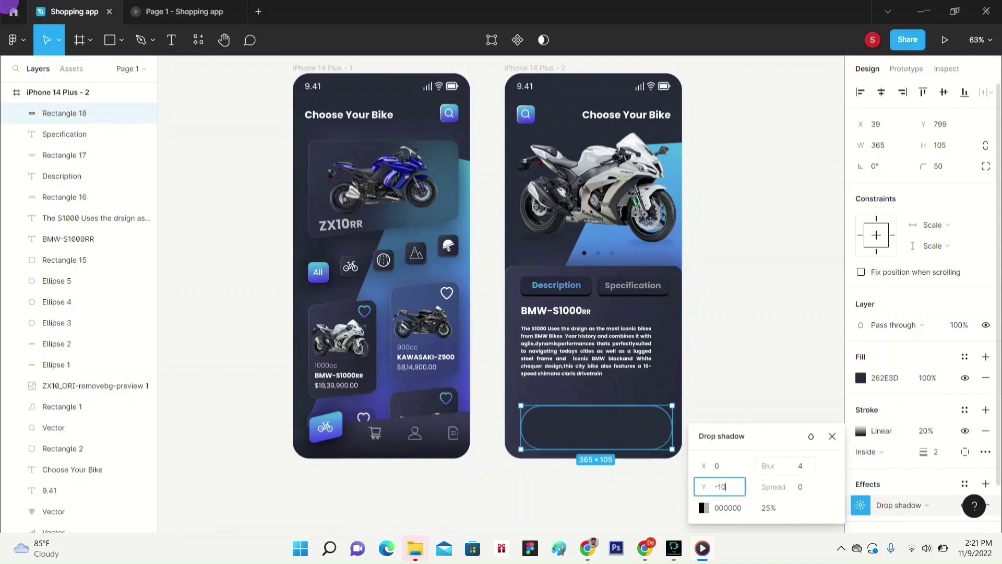
left_click(807, 466)
key("BackSpace")
type("4")
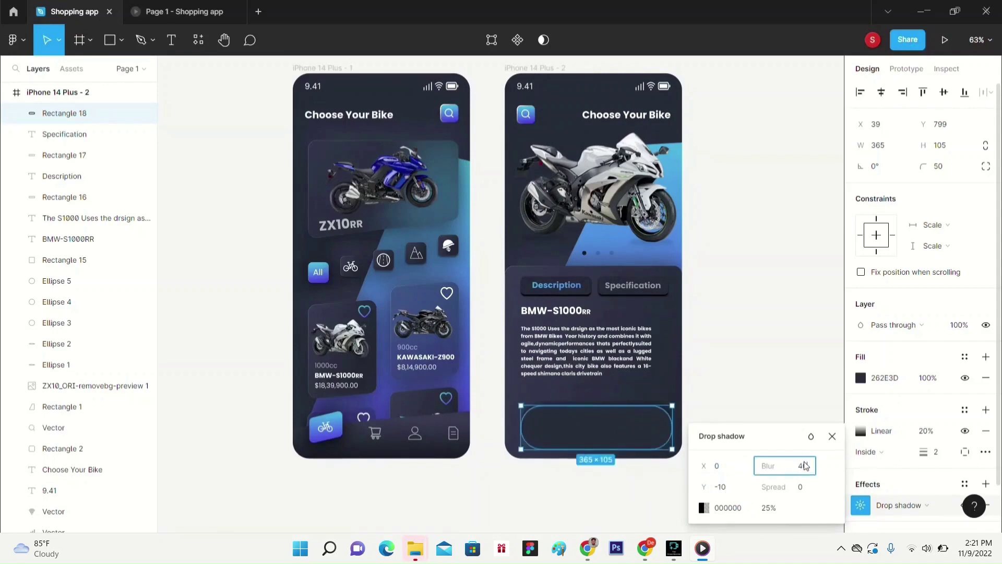
type("0")
left_click(752, 507)
type("1")
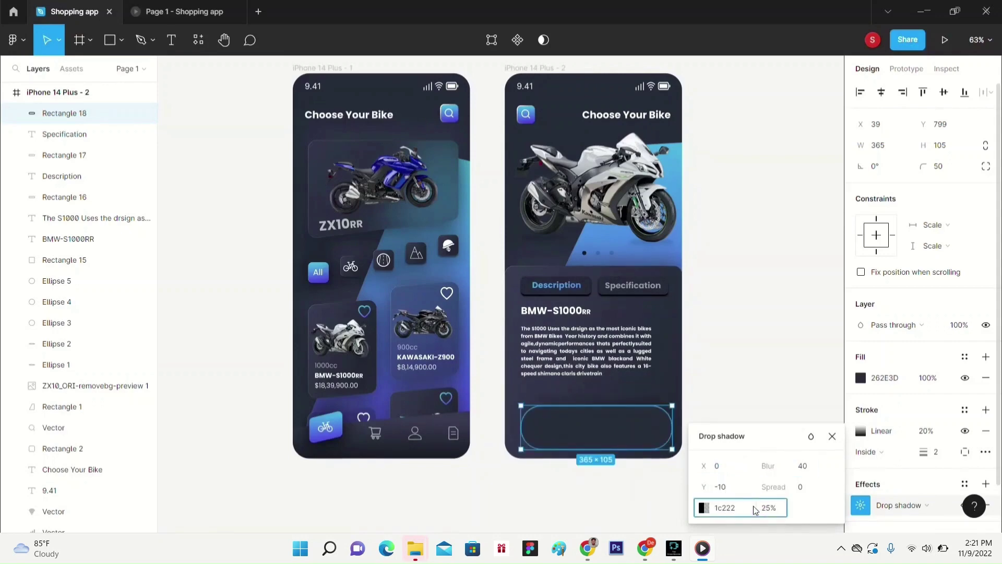
type("c222")
key("Return")
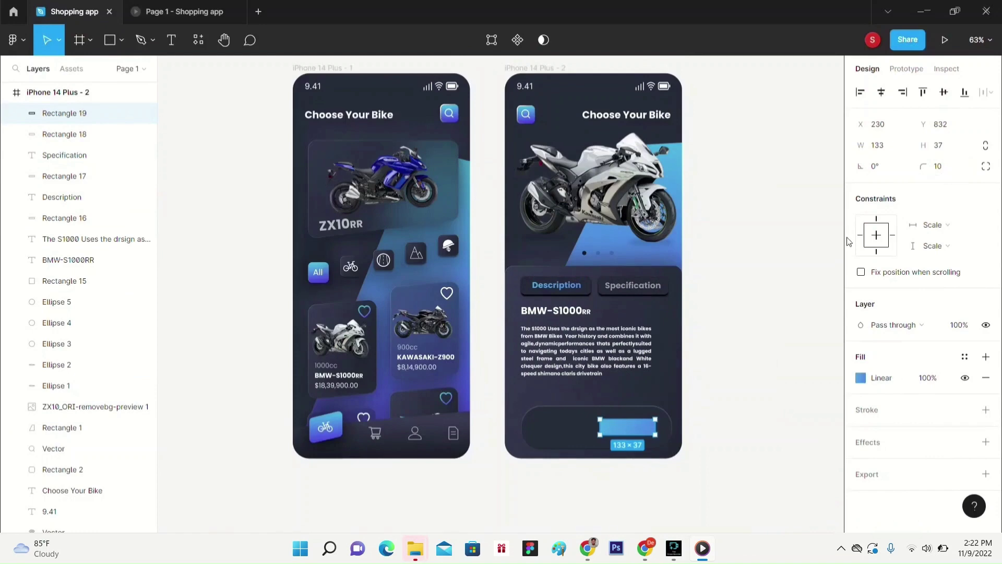
- Adjust the position of the blue gradient button inside the right half of the rounded bar
left_click(756, 314)
left_click(641, 424)
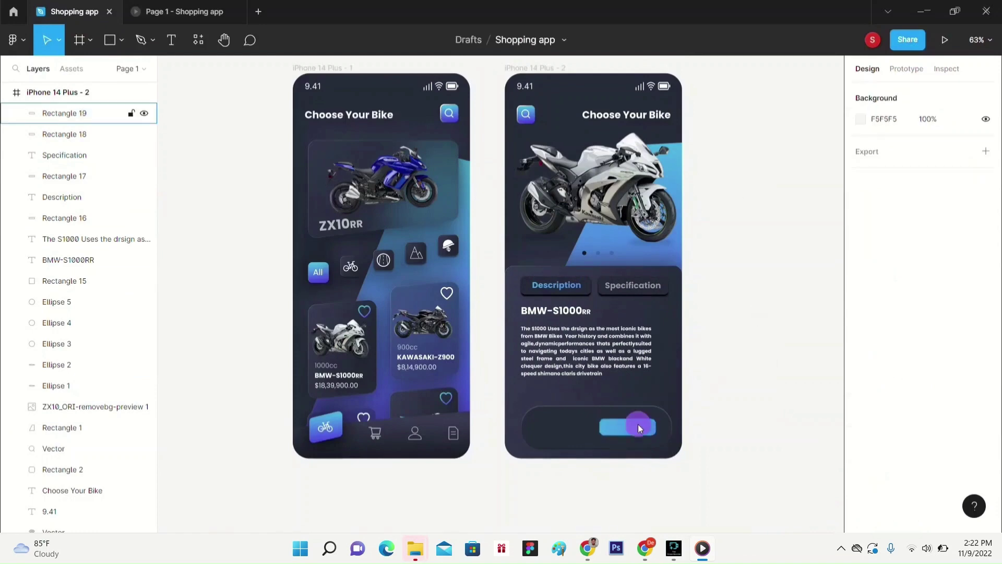
mouse_move(632, 419)
left_mouse_down()
mouse_move(627, 438)
mouse_move(641, 431)
left_mouse_up()
left_click(751, 412)
left_click(646, 424)
left_click(731, 421)
left_click(642, 431)
left_click(731, 418)
- Add the label "Add to Cart" on the blue gradient button with a font size of 14
left_click(171, 40)
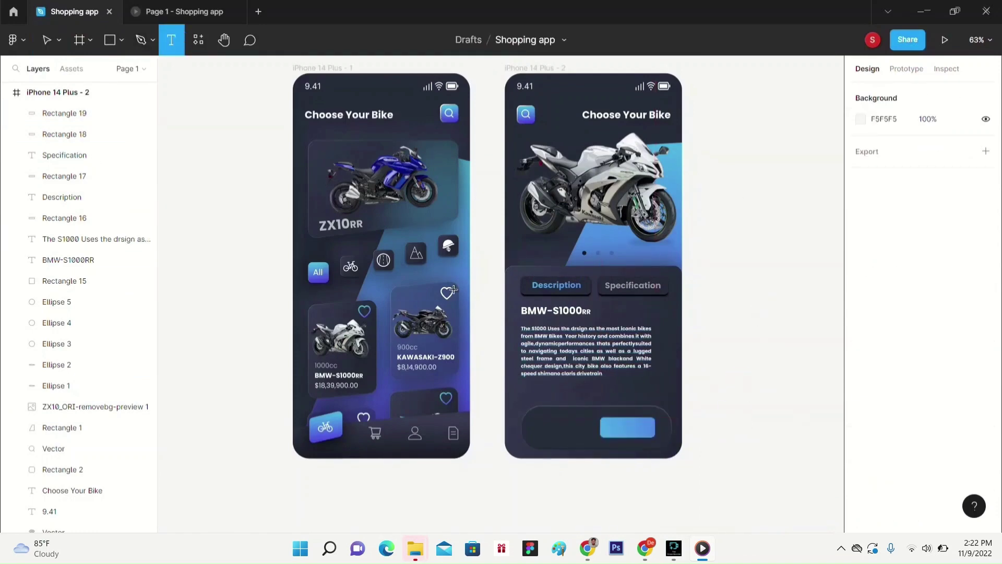
left_click(612, 431)
left_click(981, 399)
left_click(967, 341)
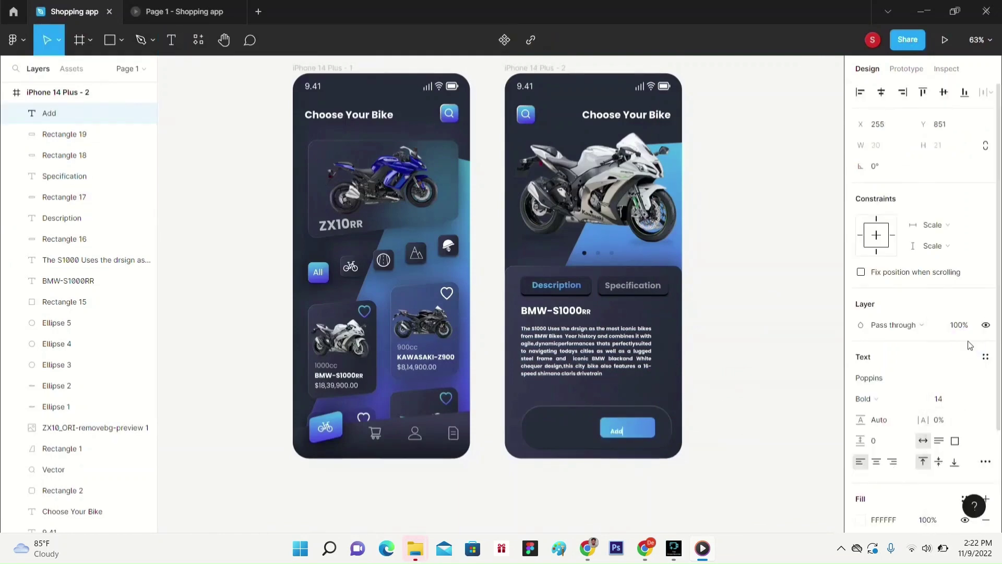
left_click(747, 406)
left_click(746, 407)
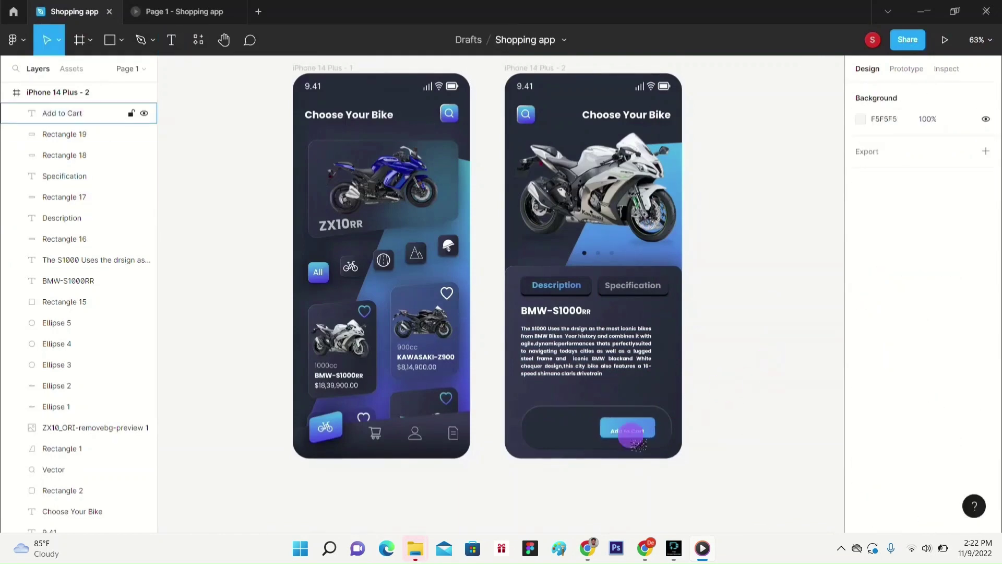
- Enlarge the "Add to Cart" label to font size 16 and center it on the gradient button
left_click(630, 434)
key("Up")
key("Up")
key("Up")
key("Up")
key("Up")
key("Up")
key("Up")
key("Up")
key("Up")
key("Up")
key("Up")
key("Up")
key("Up")
left_click(981, 398)
left_click(967, 374)
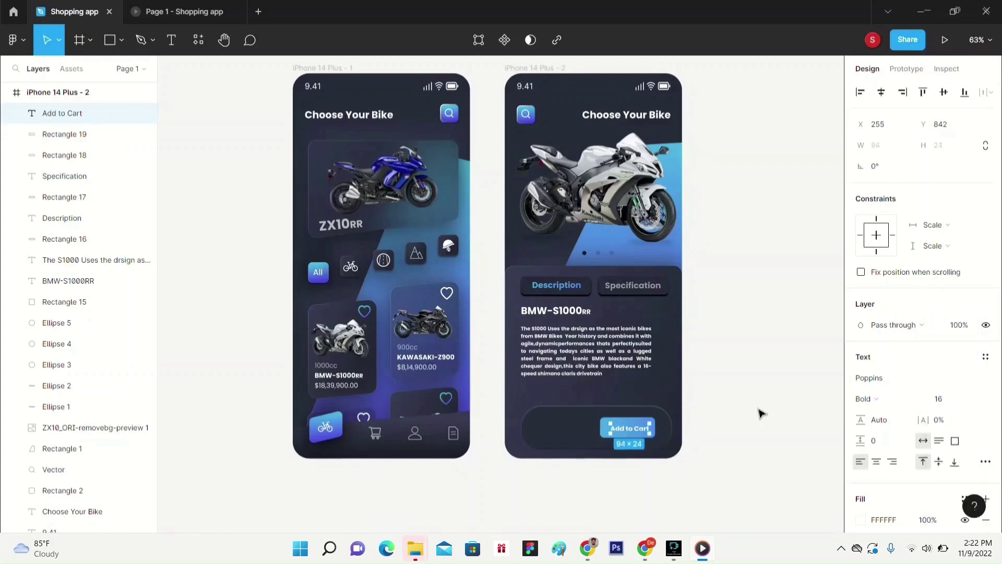
left_click_drag(641, 436, 643, 434)
left_click(787, 308)
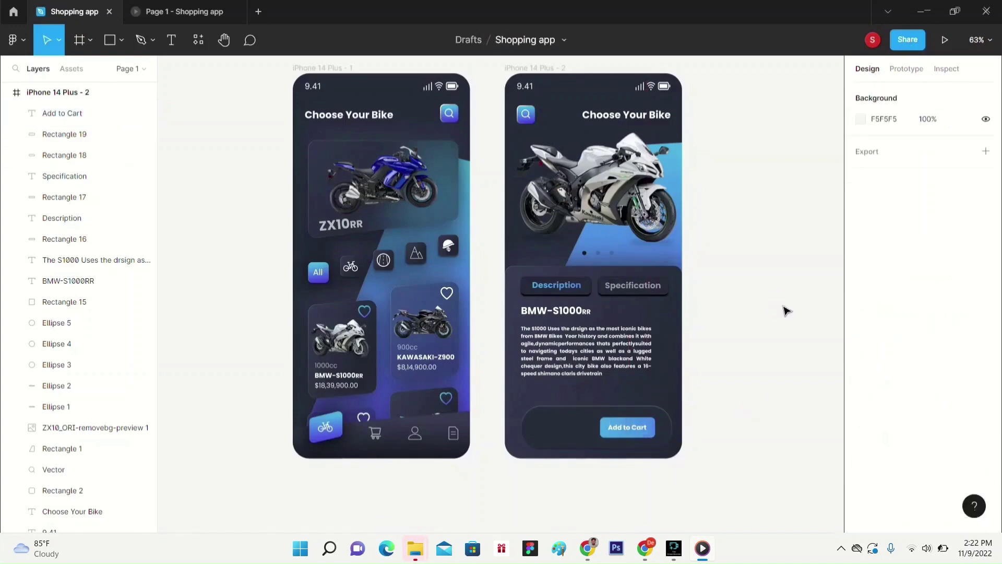
- Add the price text "$18.39,900.00" in the rounded bar beside the Add to Cart button
key("t")
left_click(538, 433)
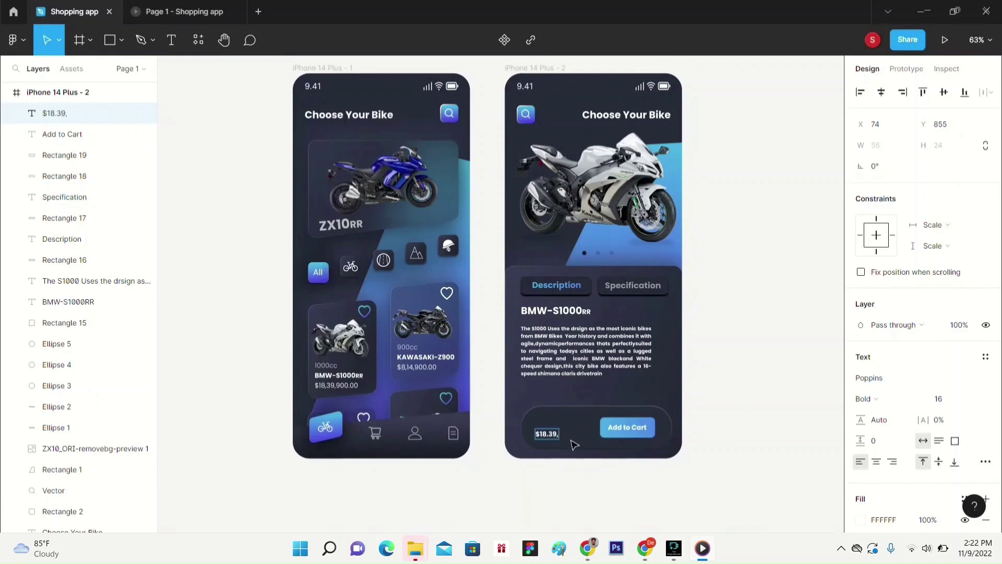
left_click(598, 410)
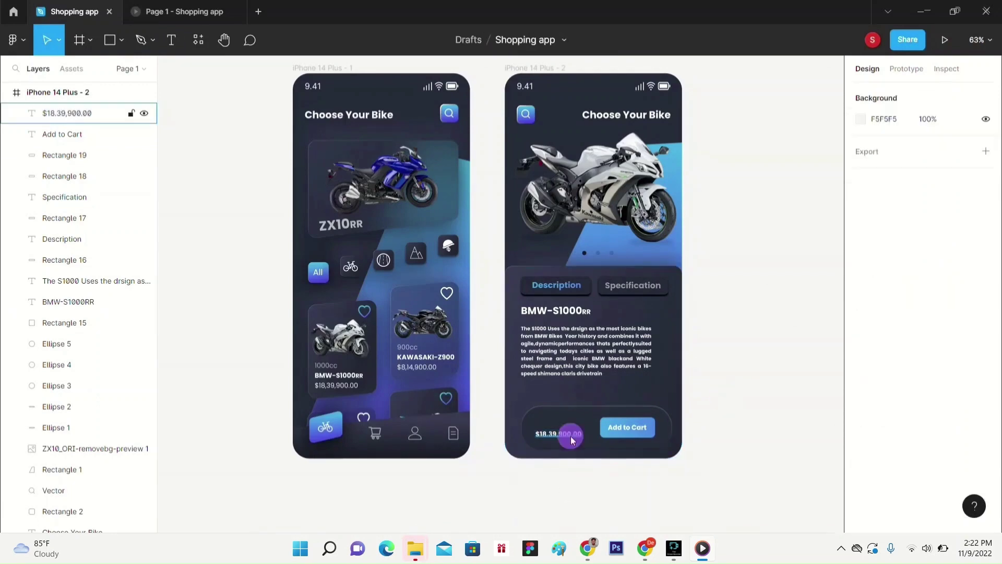
- Align the price text with the Add to Cart button and set its font size to 20
left_click_drag(571, 438, 558, 432)
left_click(615, 448)
left_click(573, 428)
left_click(975, 399)
left_click(974, 390)
left_click(772, 403)
- Copy the properties of the blue Description tab label and paste them onto the price text
left_click(556, 286)
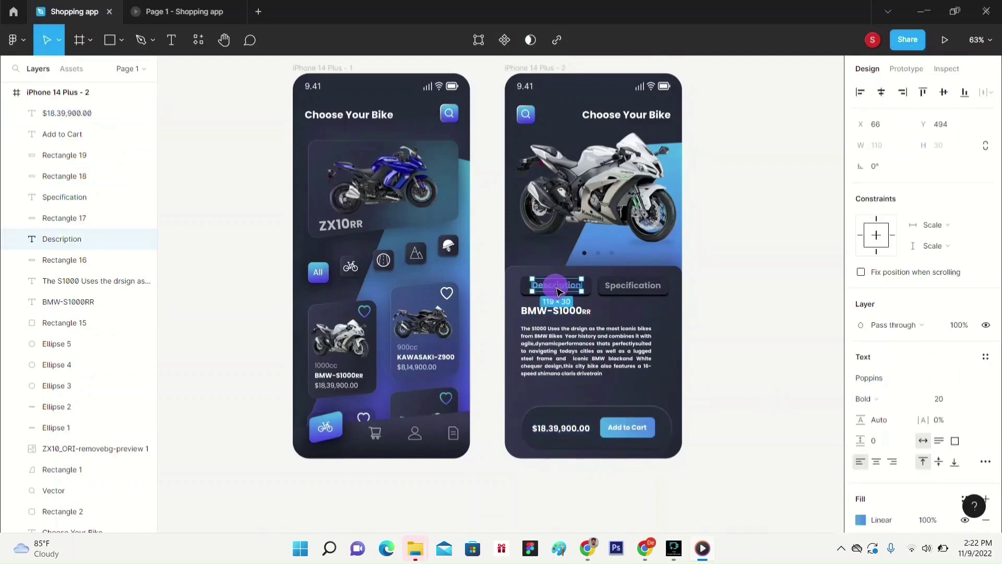
right_click(551, 286)
mouse_move(592, 208)
left_click(737, 282)
left_click(570, 429)
right_click(572, 433)
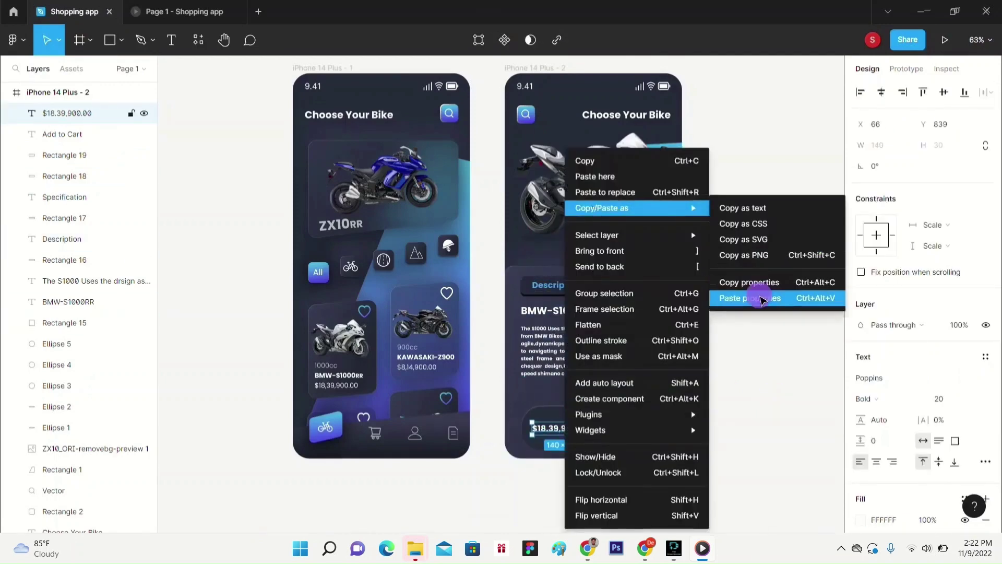
left_click(760, 332)
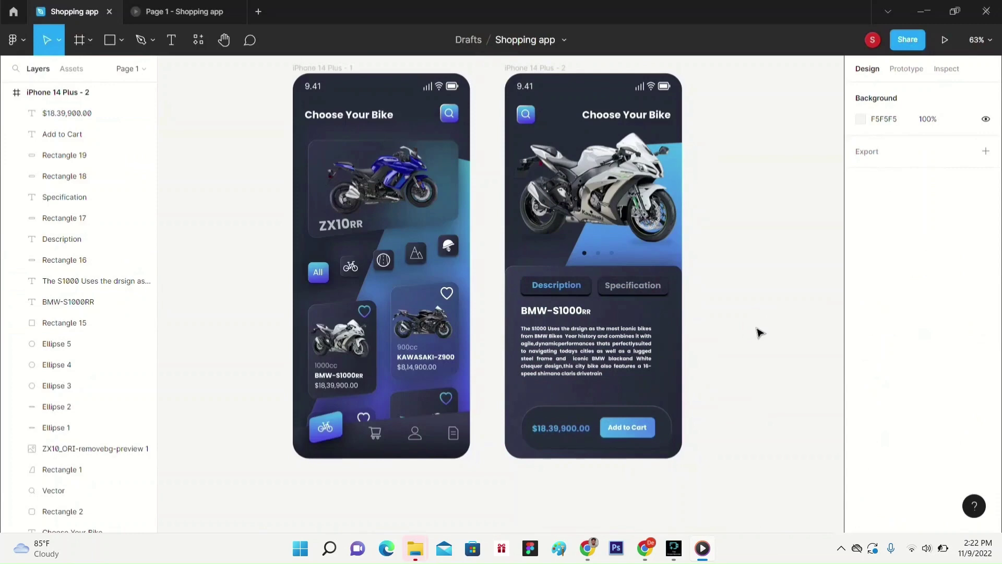
- Rename the product list frame as Home and the bike detail frame as Next Screen
double_click(334, 68)
type("home")
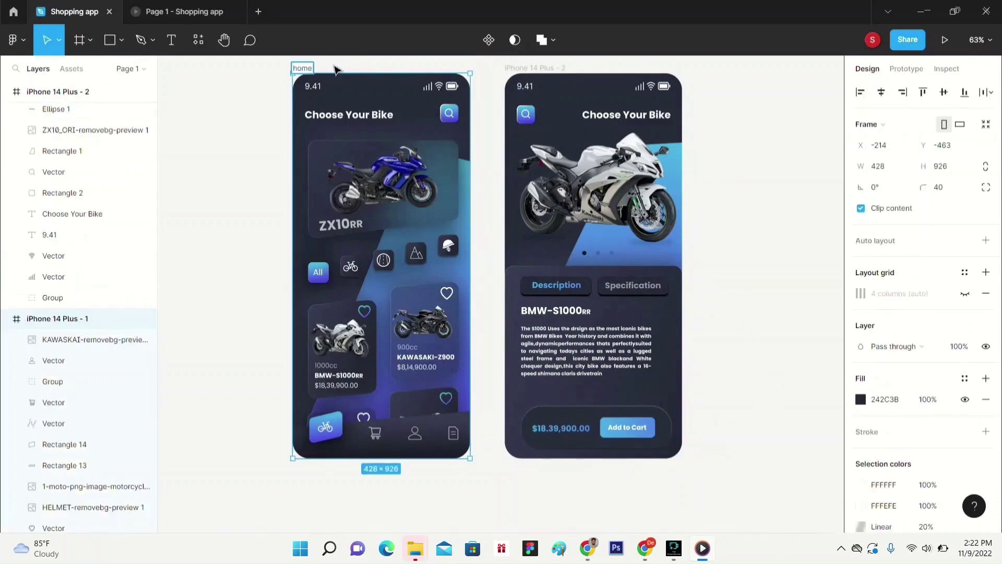
left_click(553, 68)
double_click(556, 68)
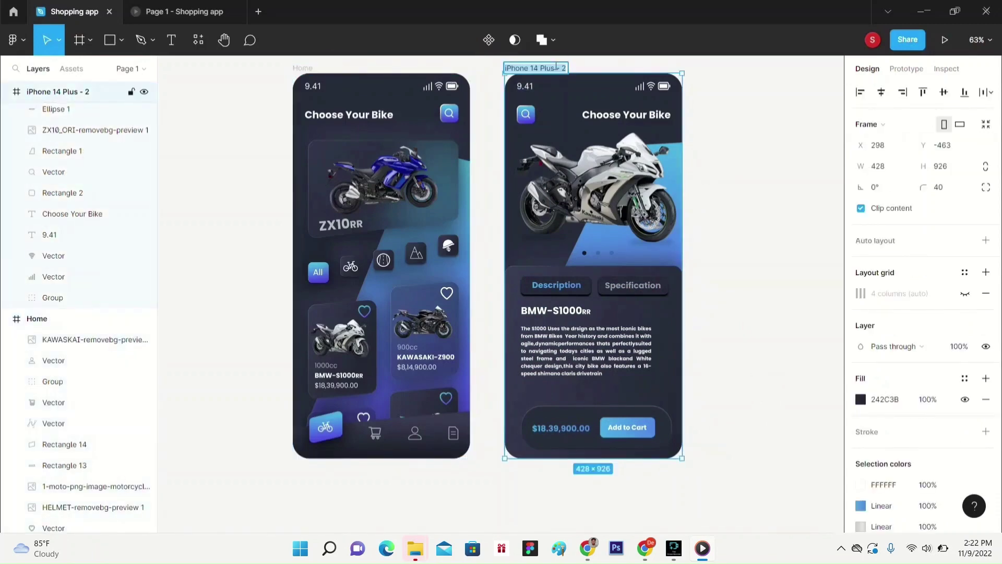
type("S")
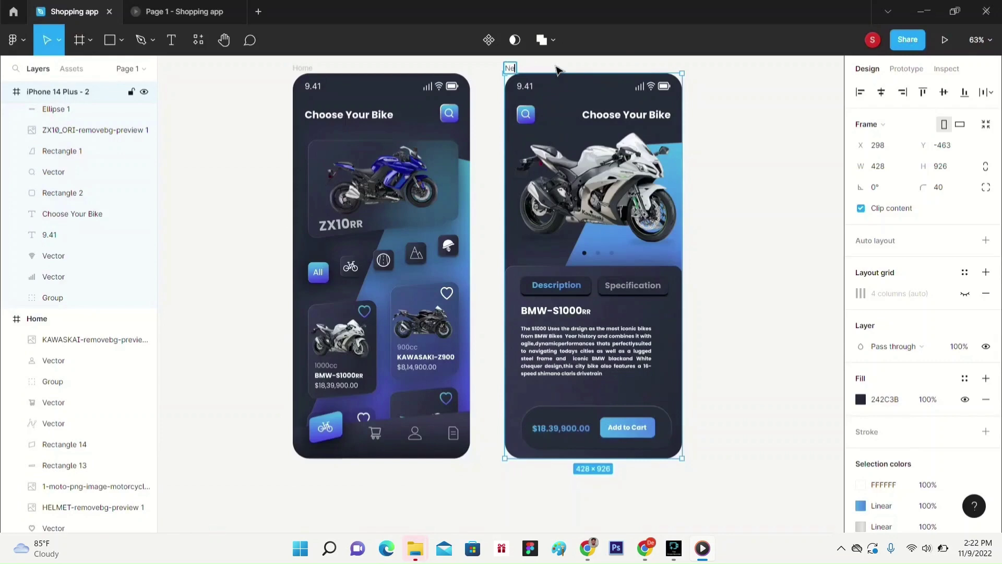
type("ext Screen")
key("Return")
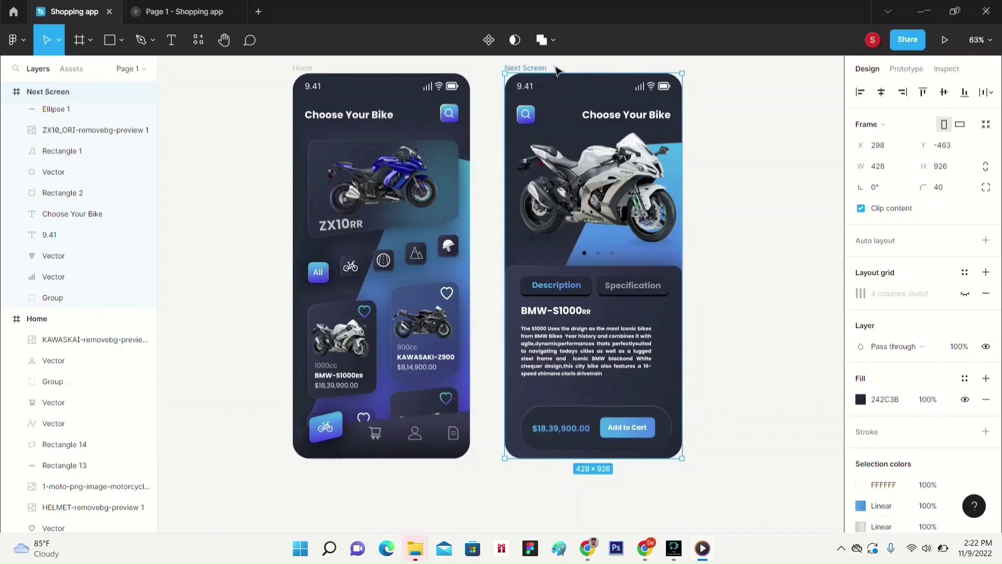
left_click(776, 232)
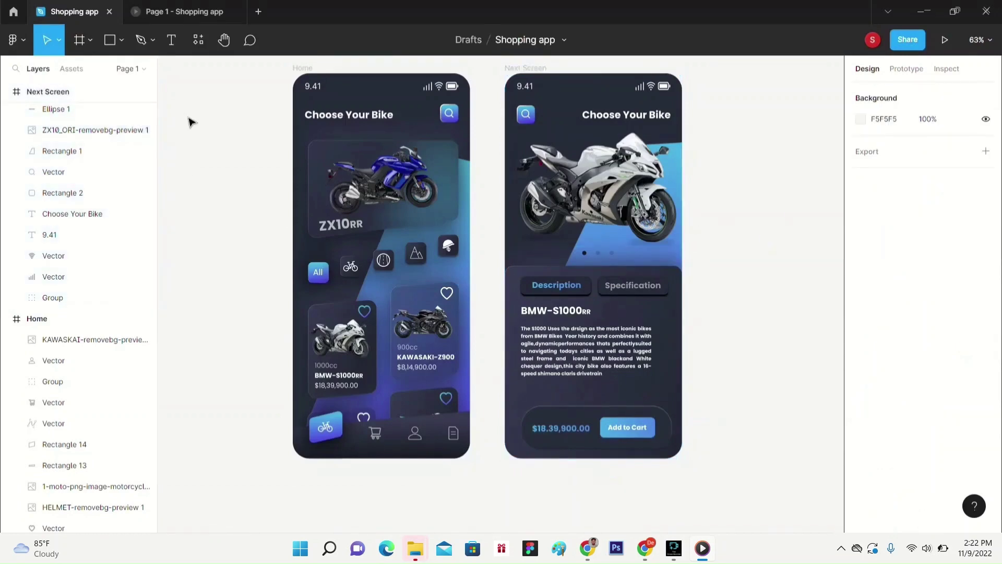
- Create a prototype connection from the BMW-S1000RR bike image on the Home frame to the Next Screen frame
left_click(301, 69)
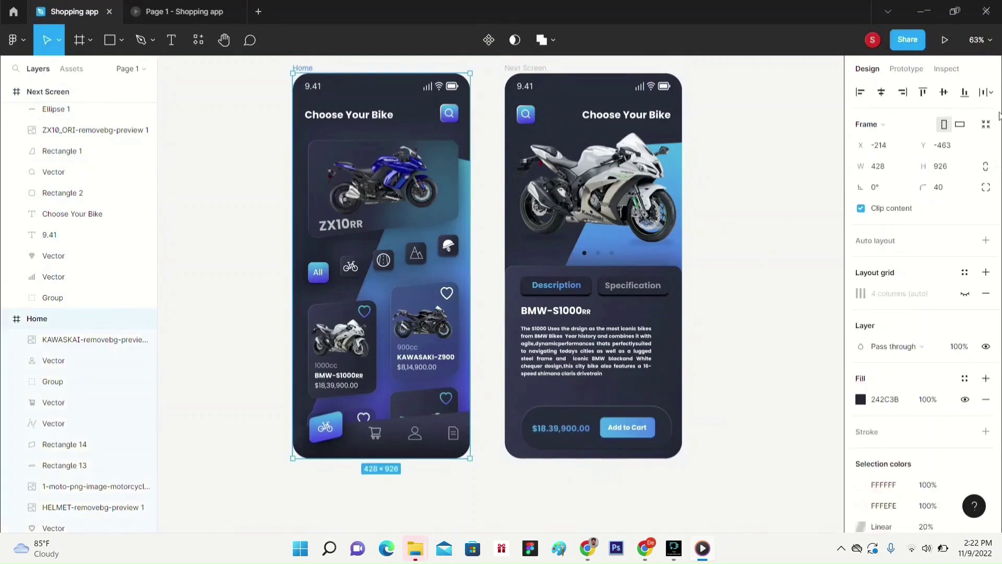
left_click(922, 68)
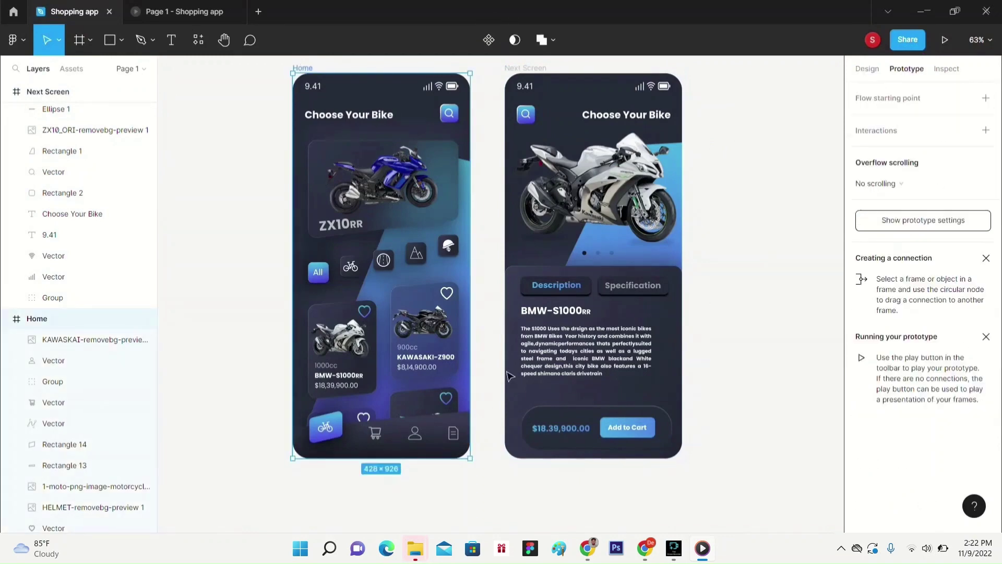
left_click(342, 343)
left_click_drag(373, 340, 513, 209)
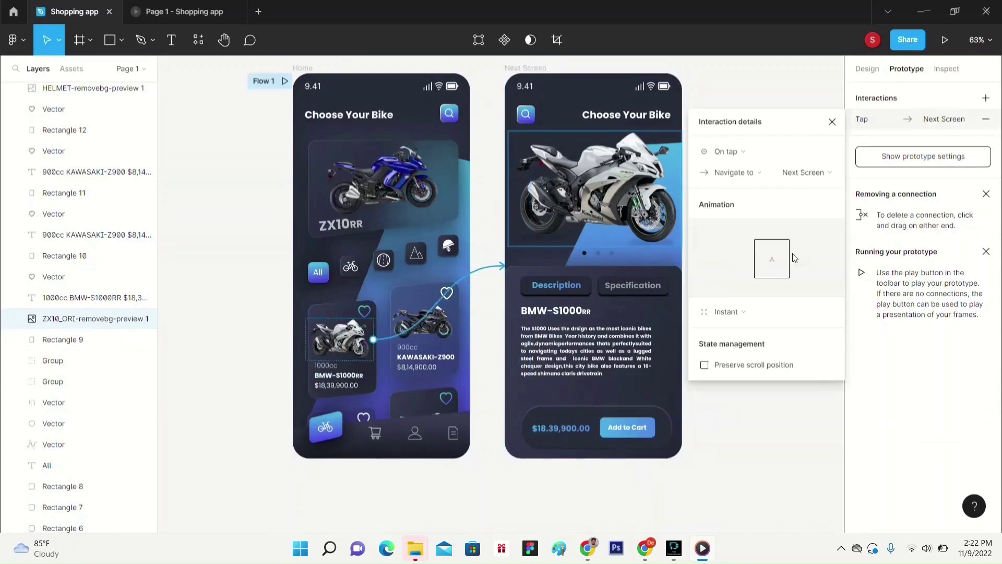
- Set the connection's animation to Smart animate and keep its trigger at On tap
left_click(769, 312)
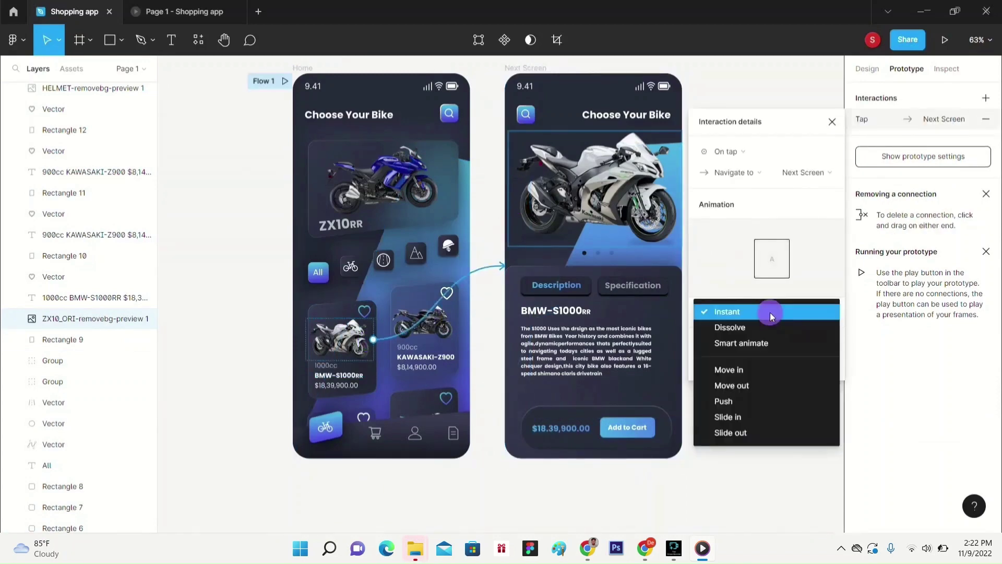
left_click(772, 342)
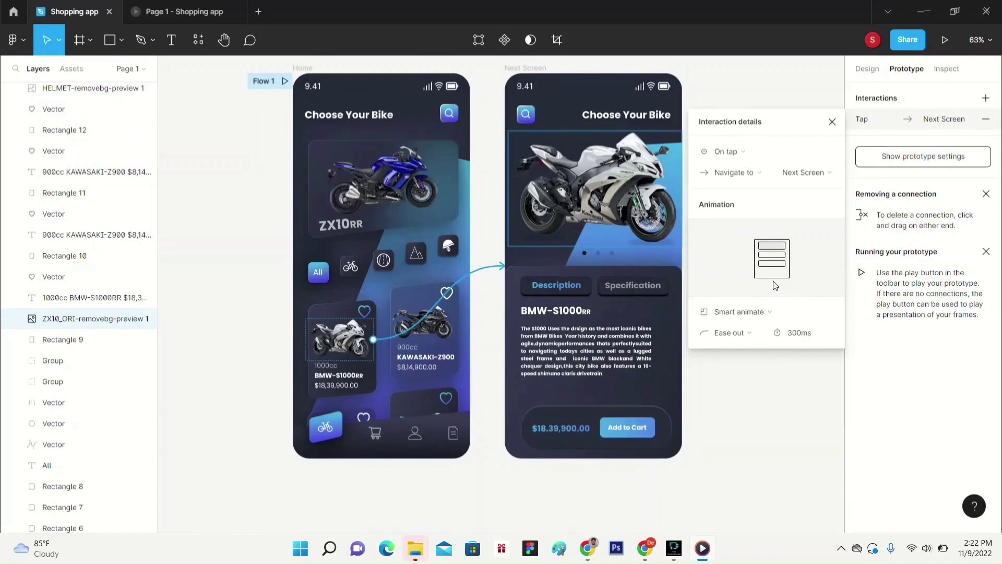
left_click(752, 149)
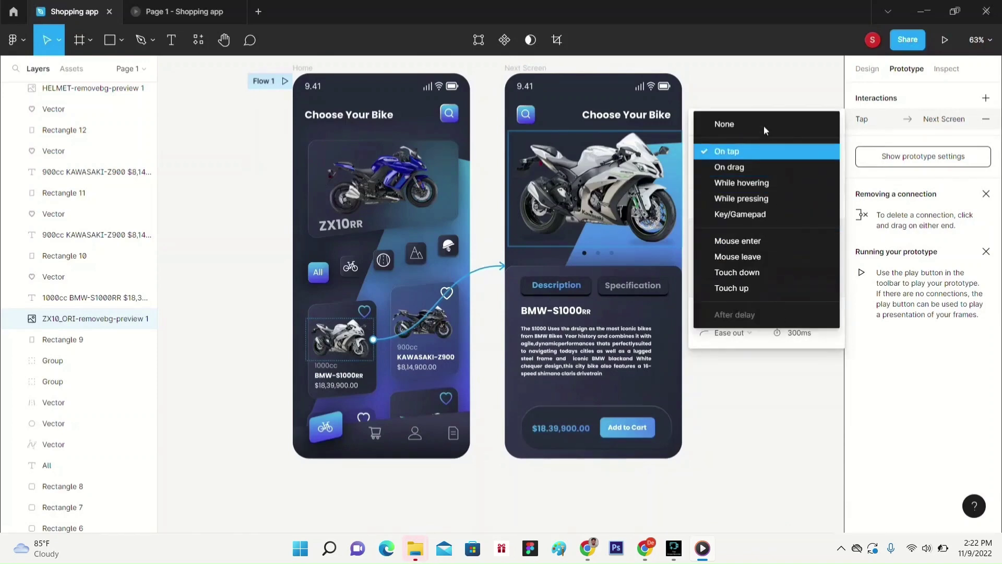
left_click(754, 152)
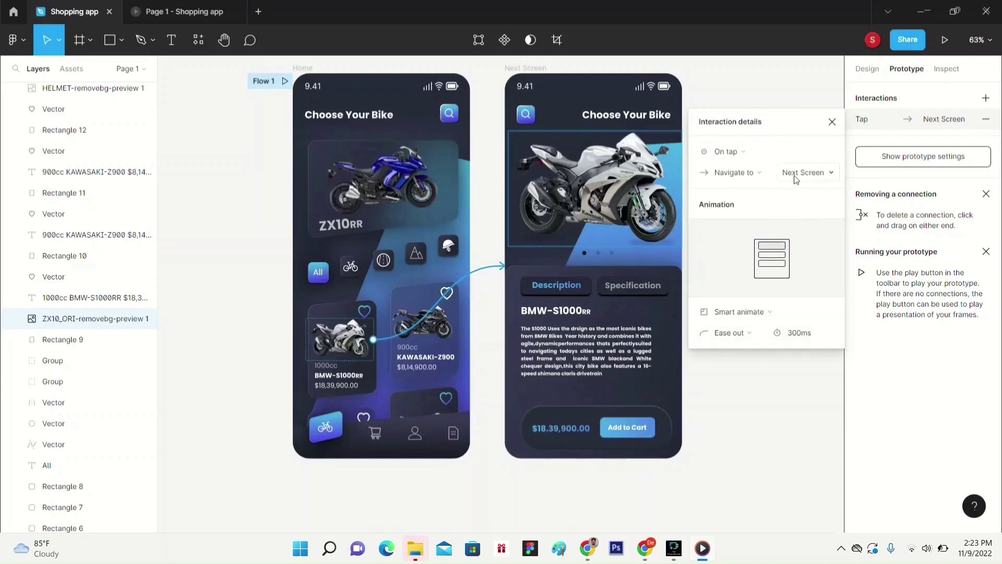
left_click(758, 388)
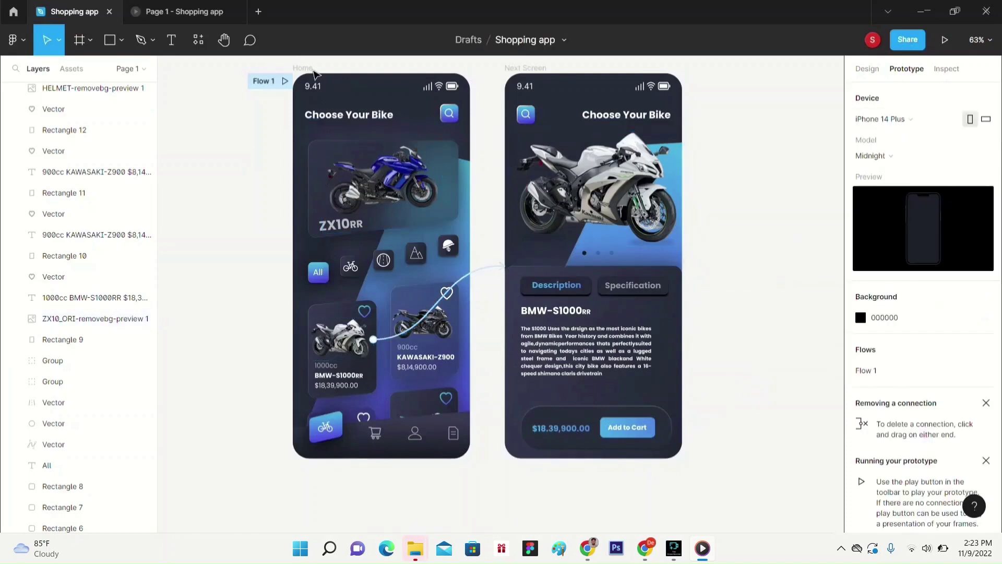
- Play the prototype from the Home frame, test the BMW bike's transition twice, and return to the design file
left_click(311, 68)
left_click(942, 42)
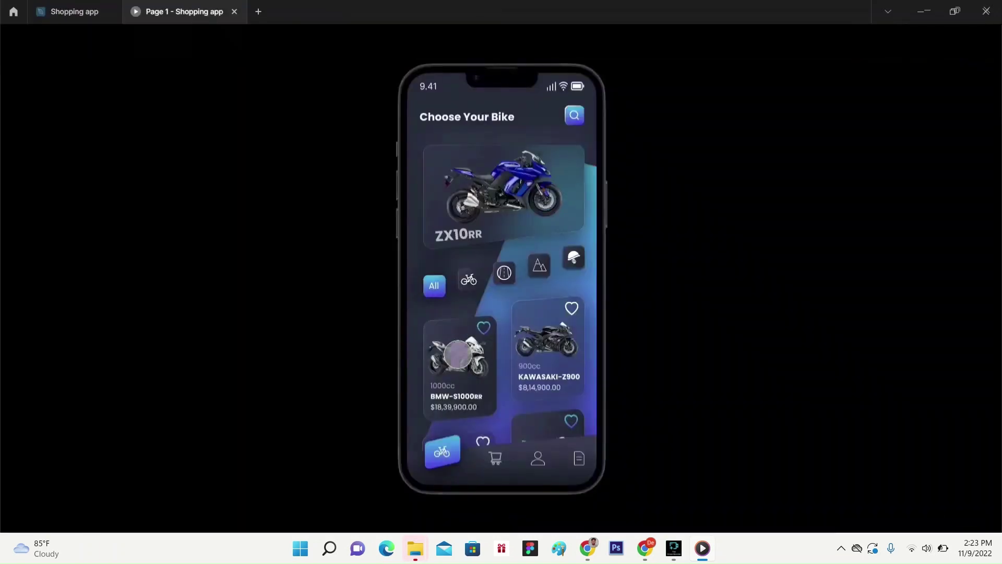
left_click(458, 354)
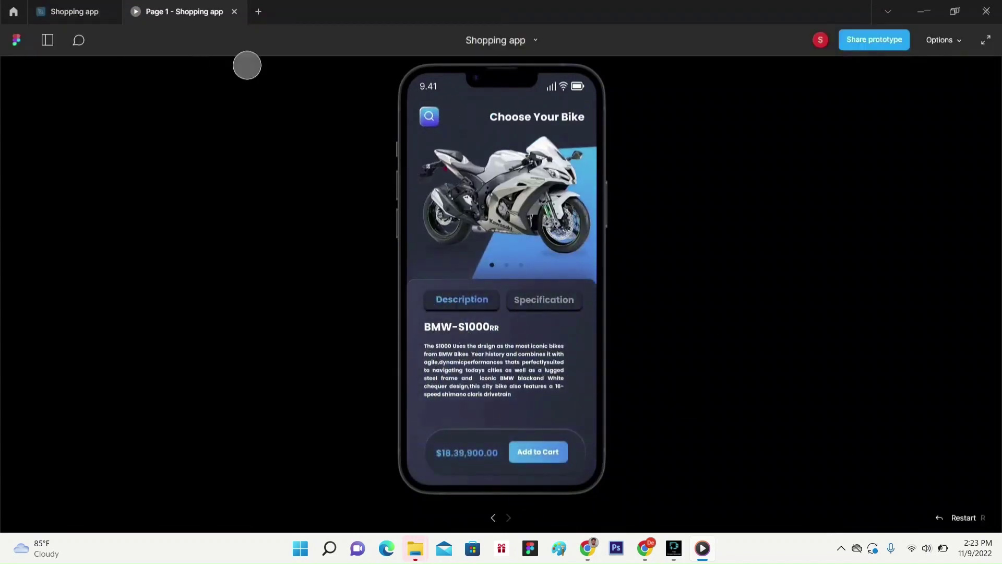
left_click(493, 518)
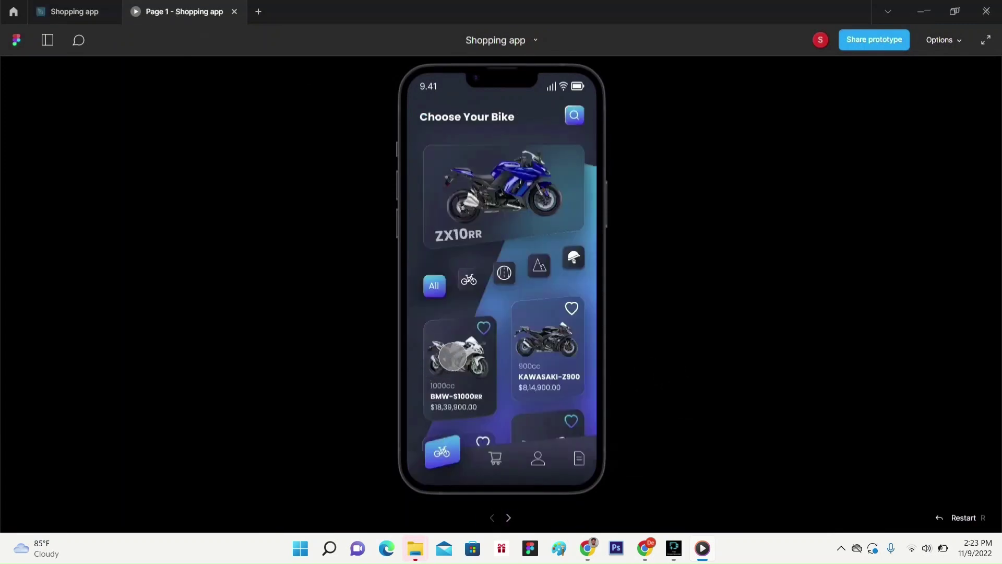
left_click(457, 355)
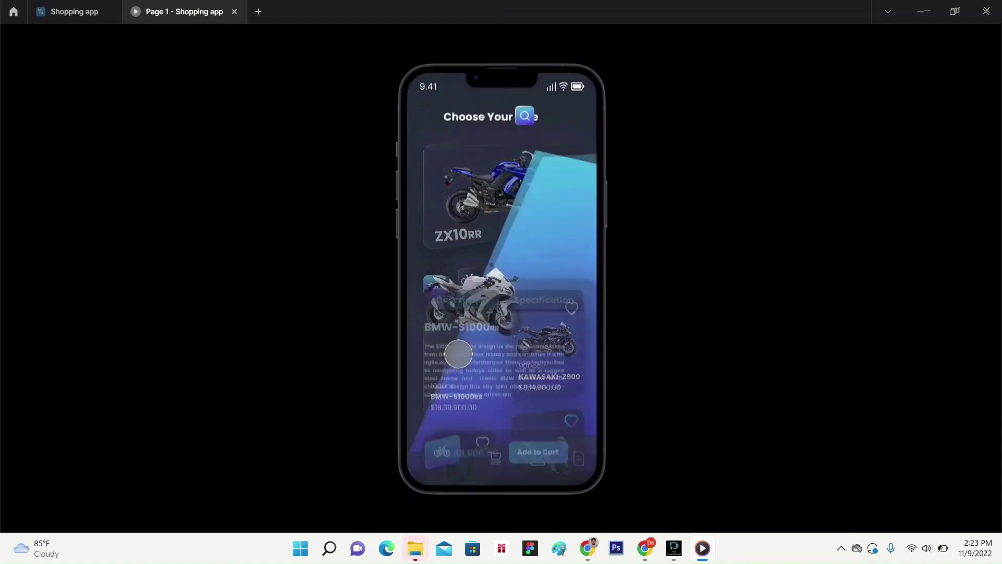
left_click(82, 14)
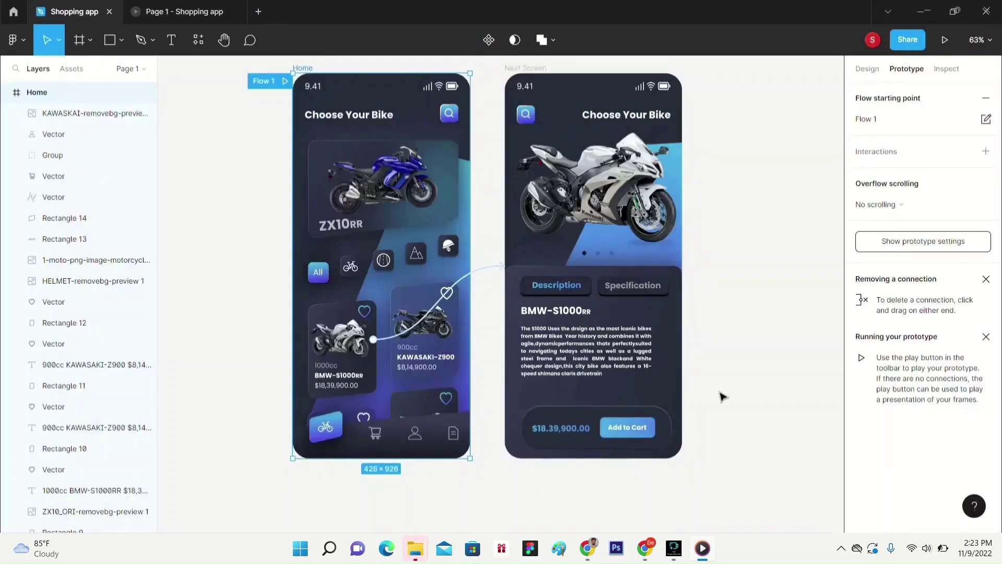
left_click(752, 322)
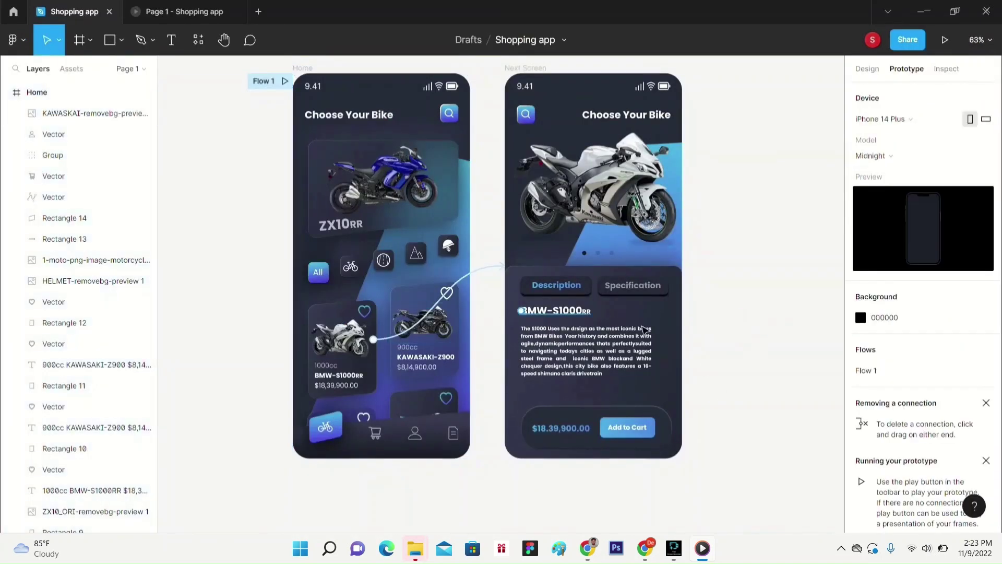
- Set the easing of the connection from Home to Next Screen to Slow with a duration of 800ms
left_click(498, 269)
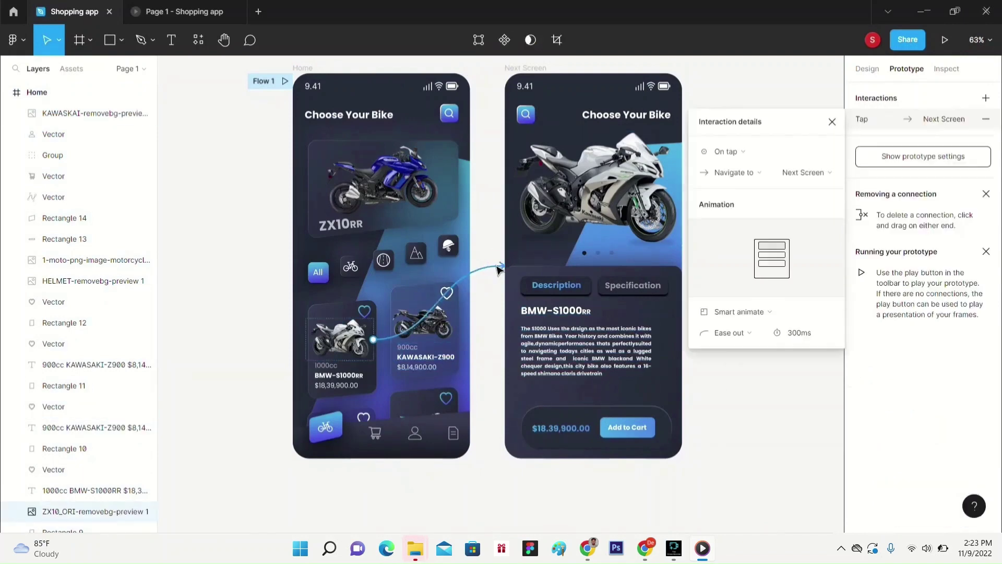
left_click(749, 333)
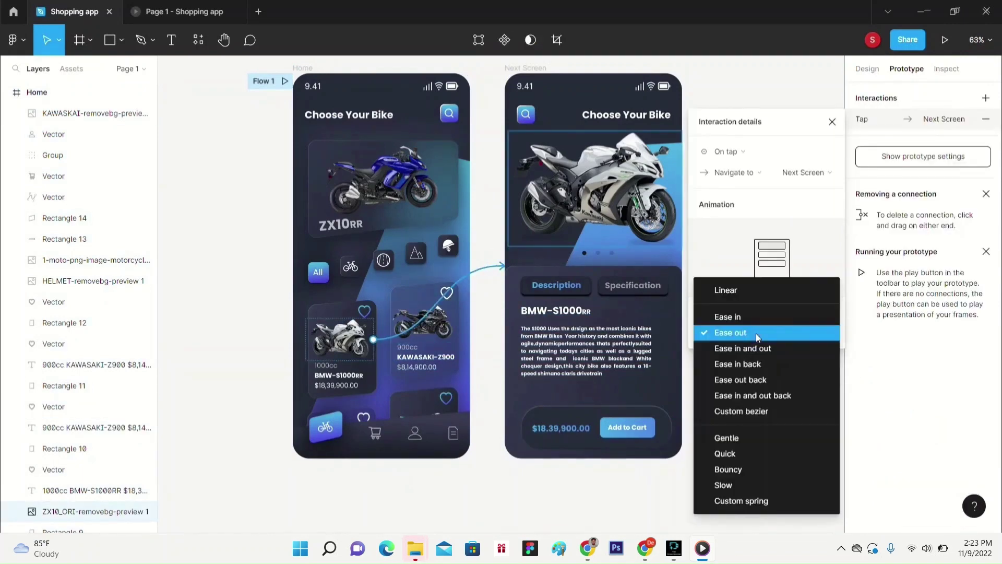
left_click(754, 485)
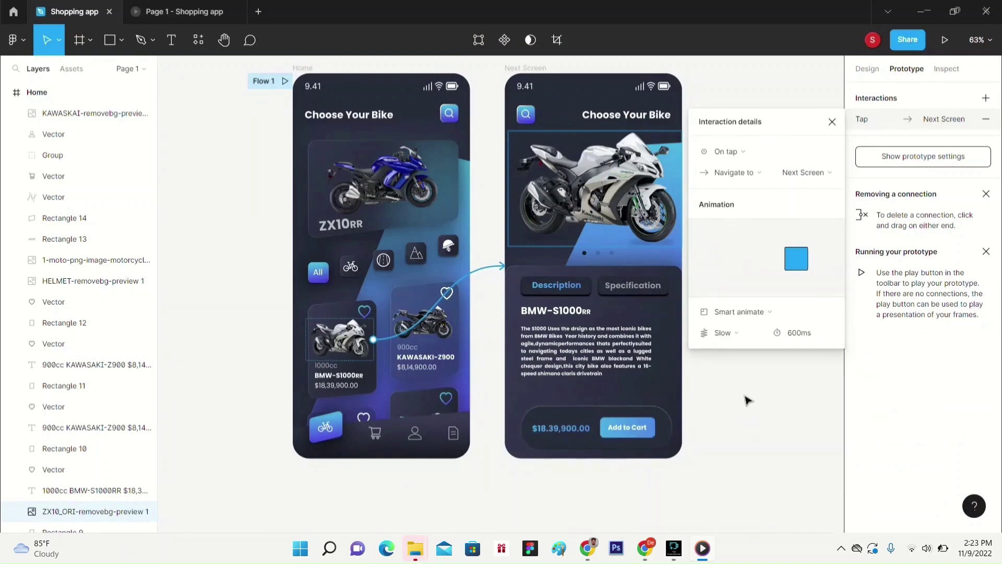
left_click(813, 339)
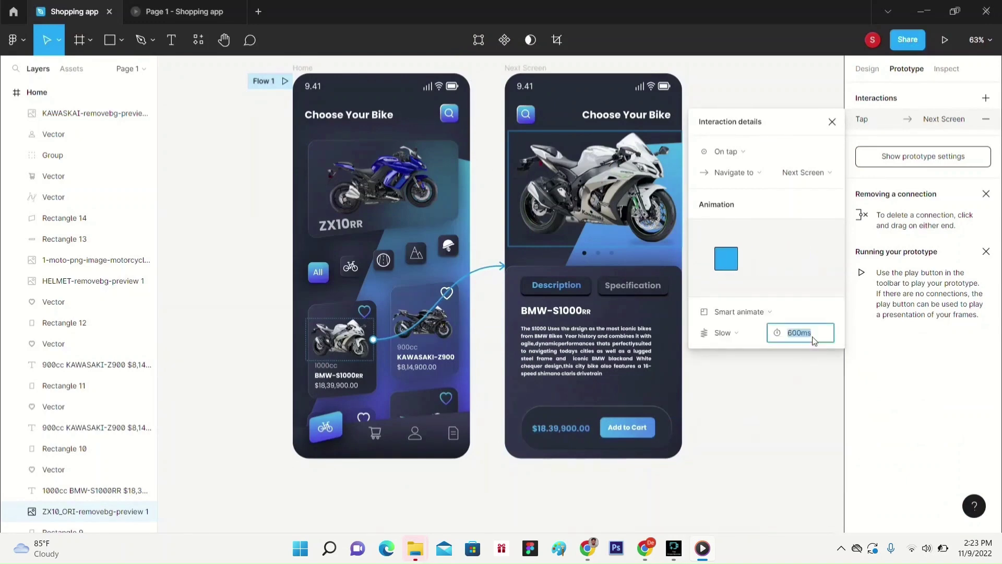
key("BackSpace")
type("800ms")
key("Return")
left_click(765, 405)
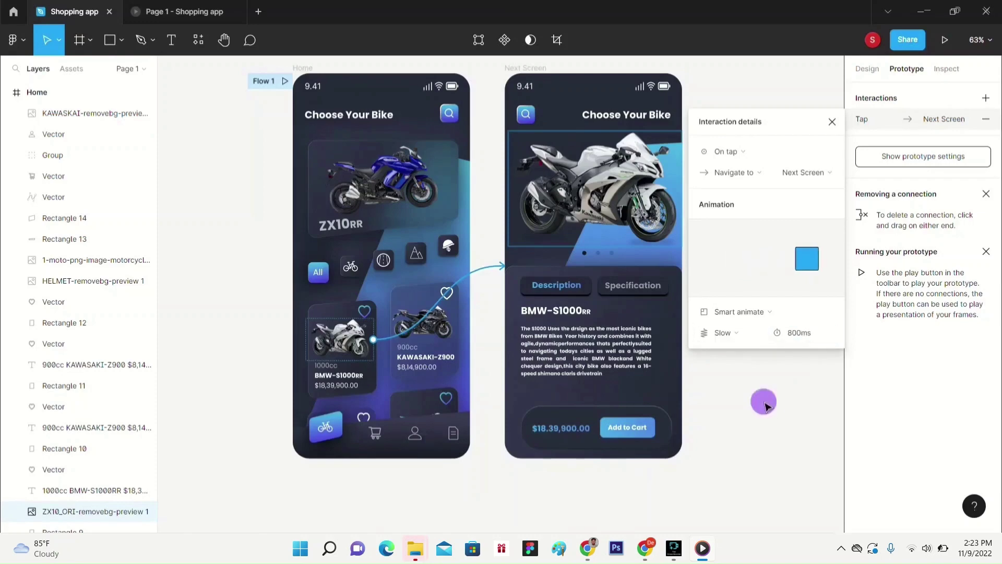
- Play the prototype from the Home frame, test the BMW bike's slowed transition, and return to the design file
left_click(295, 70)
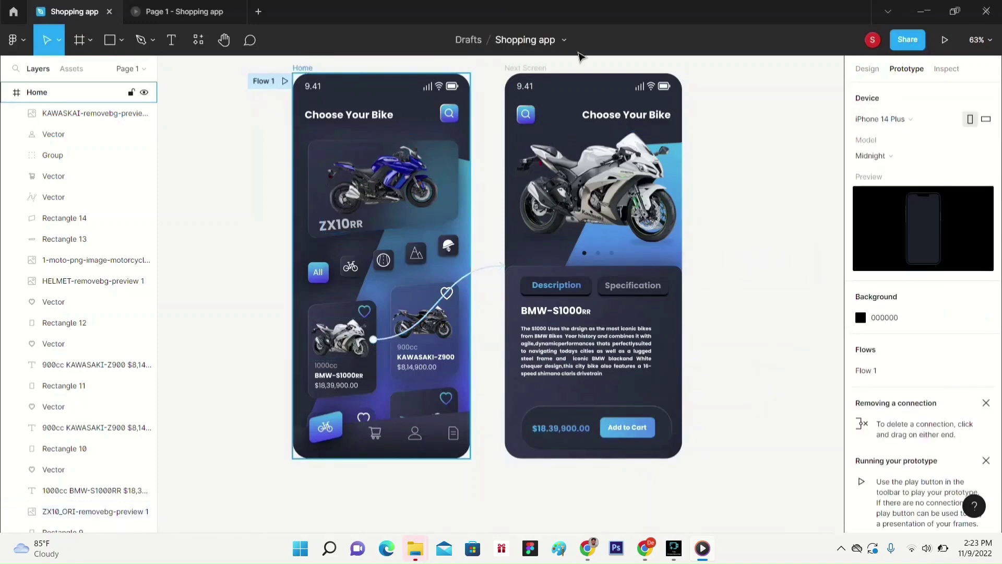
left_click(949, 42)
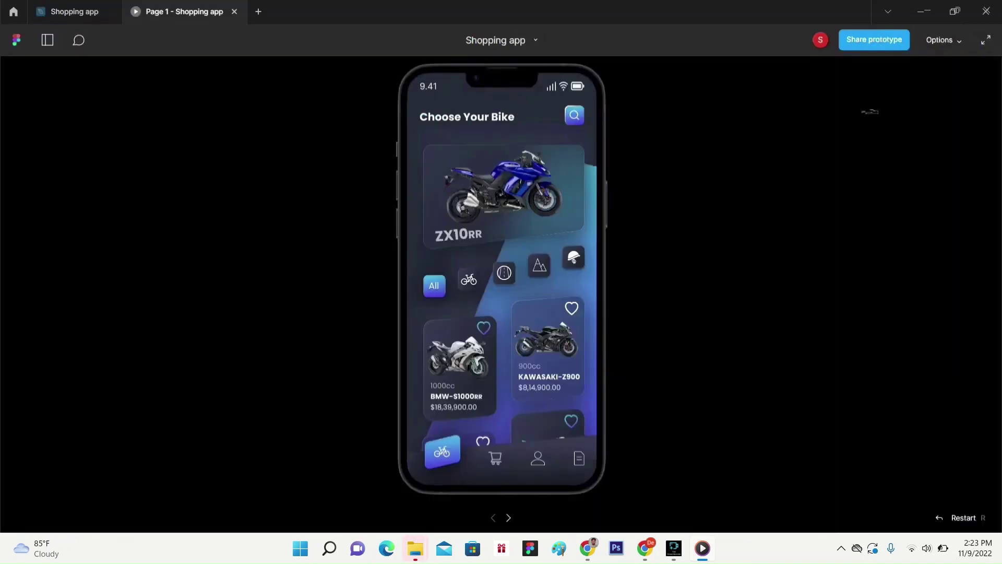
left_click(461, 353)
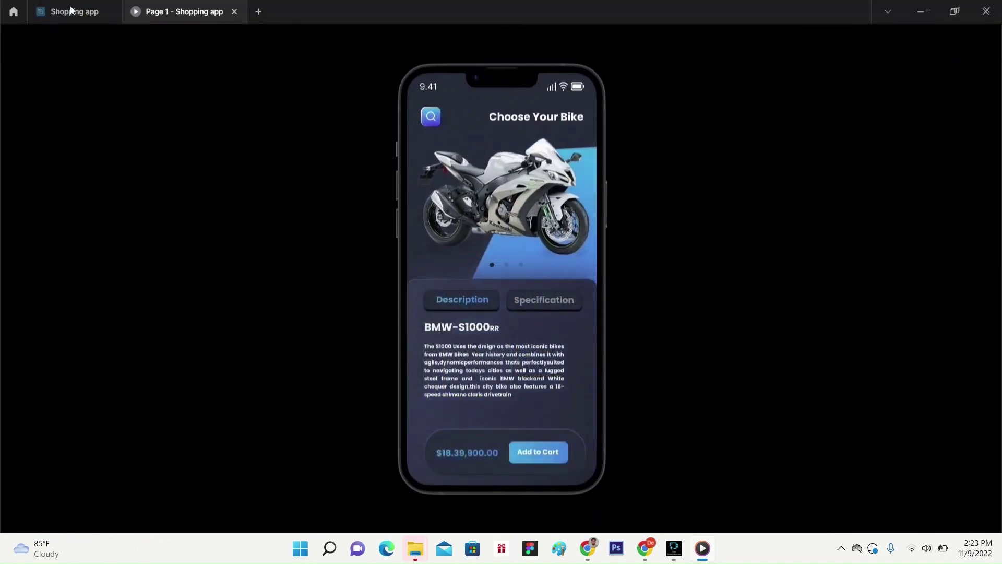
left_click(73, 15)
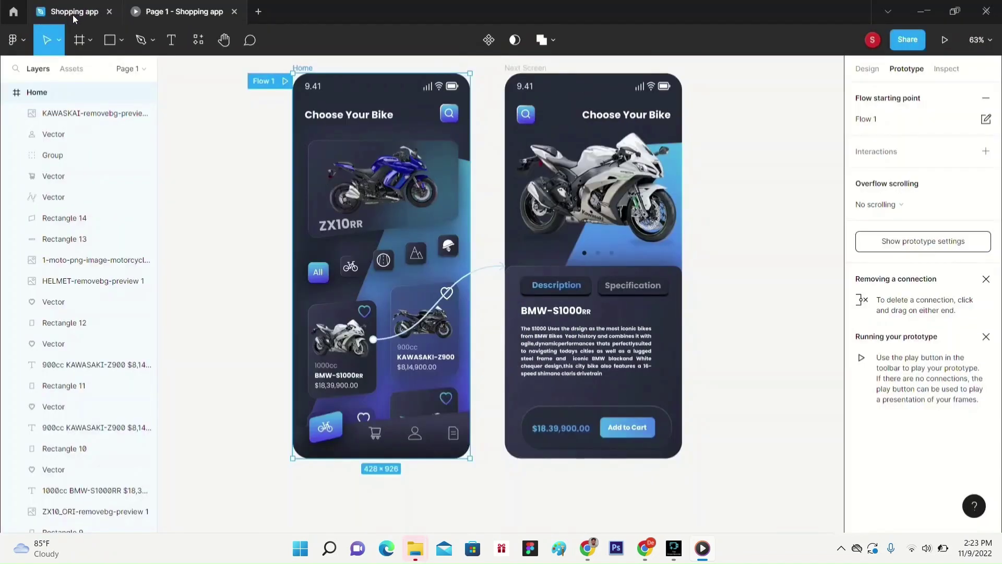
left_click(764, 174)
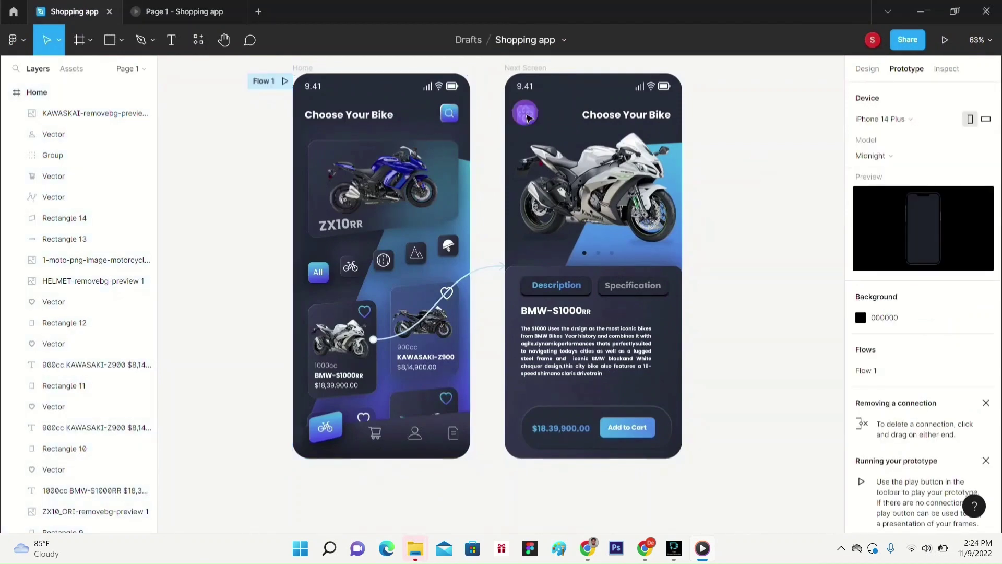
- Delete the search icon from Next Screen's header button and insert the chevron left arrow from the Basicons Icon Set plugin
left_click(528, 116)
key("Escape")
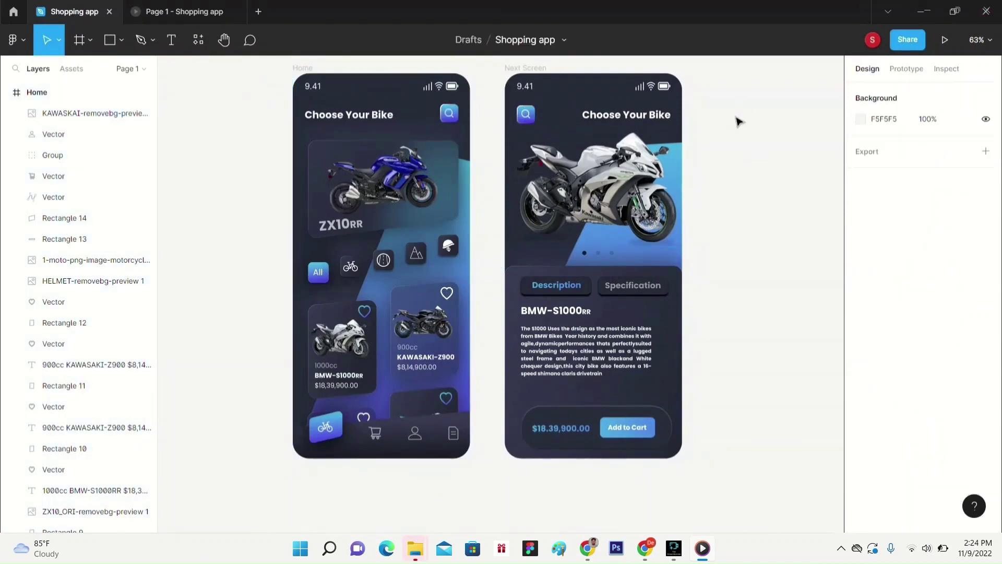
left_click(16, 40)
mouse_move(105, 220)
left_click(209, 337)
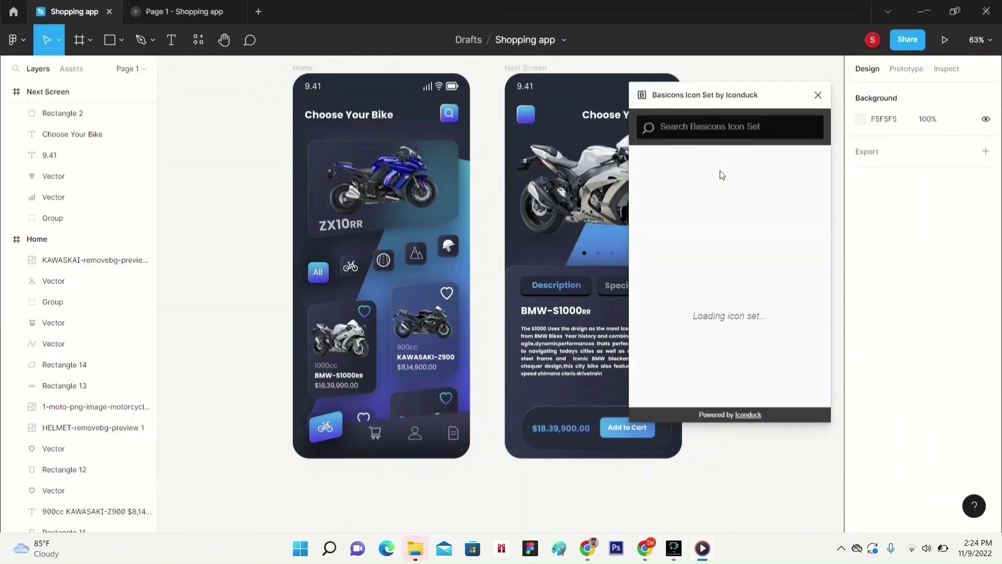
left_click(790, 321)
left_click(818, 95)
- Move the chevron icon beside the Next Screen frame and give it a 10 × 20 size and a stroke weight of 1
mouse_move(511, 334)
left_mouse_down()
mouse_move(757, 279)
mouse_move(720, 276)
left_mouse_up()
left_click(889, 168)
type("20")
left_click(946, 168)
type("20")
scroll(902, 469, "down", 1)
left_click(948, 348)
type("1")
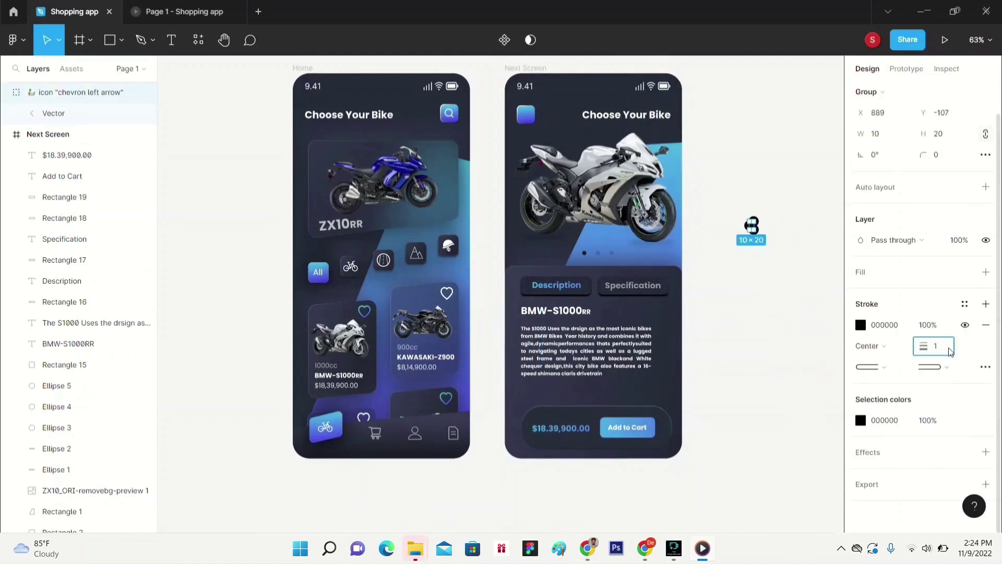
key("Return")
- Recolour the chevron to FFFEFE and place it on the gradient button in Next Screen's header
left_click(860, 420)
left_click(689, 209)
left_click(832, 195)
left_click_drag(752, 226, 525, 114)
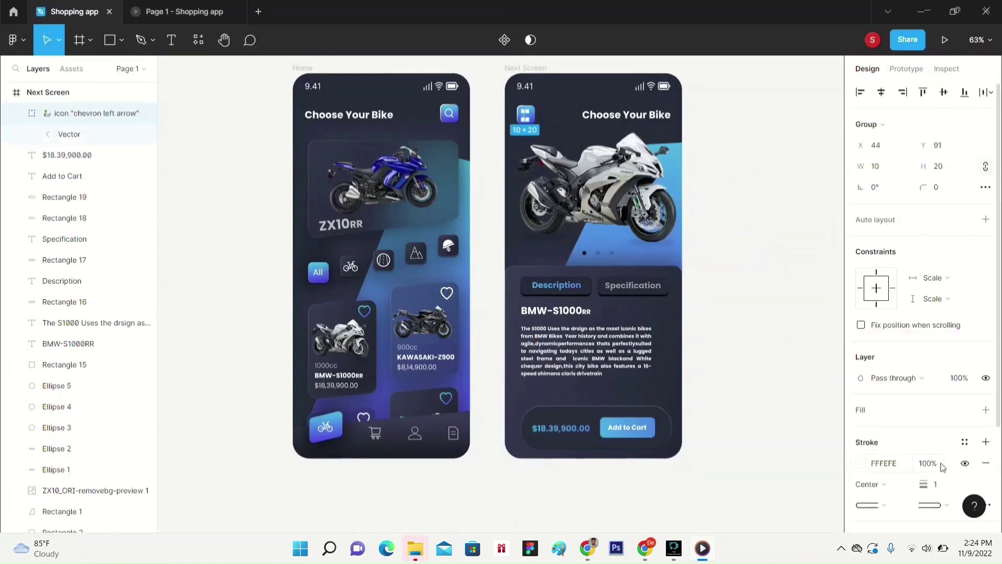
left_click(747, 107)
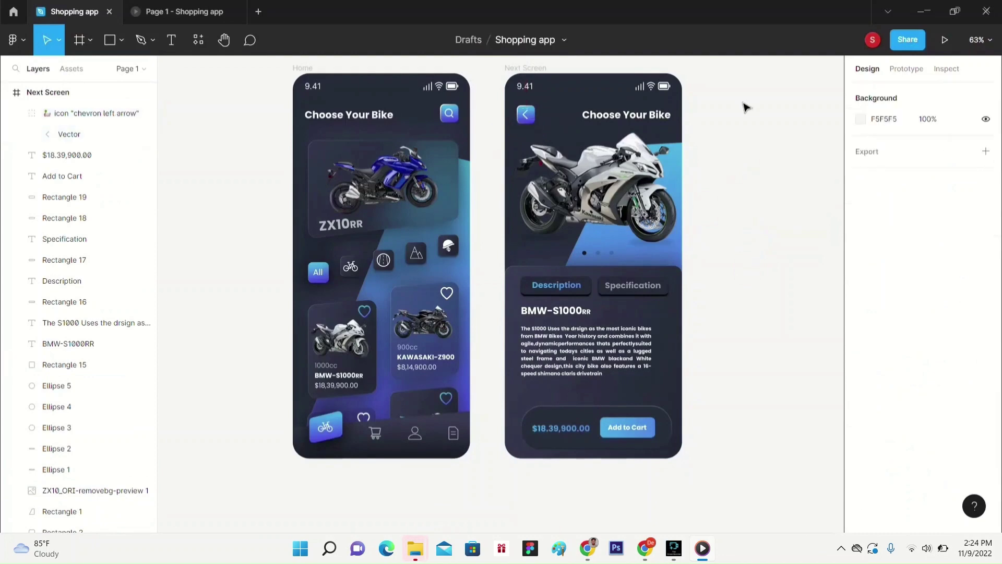
- Create a prototype connection from the chevron icon on Next Screen to the Home frame
left_click(901, 70)
left_click(525, 115)
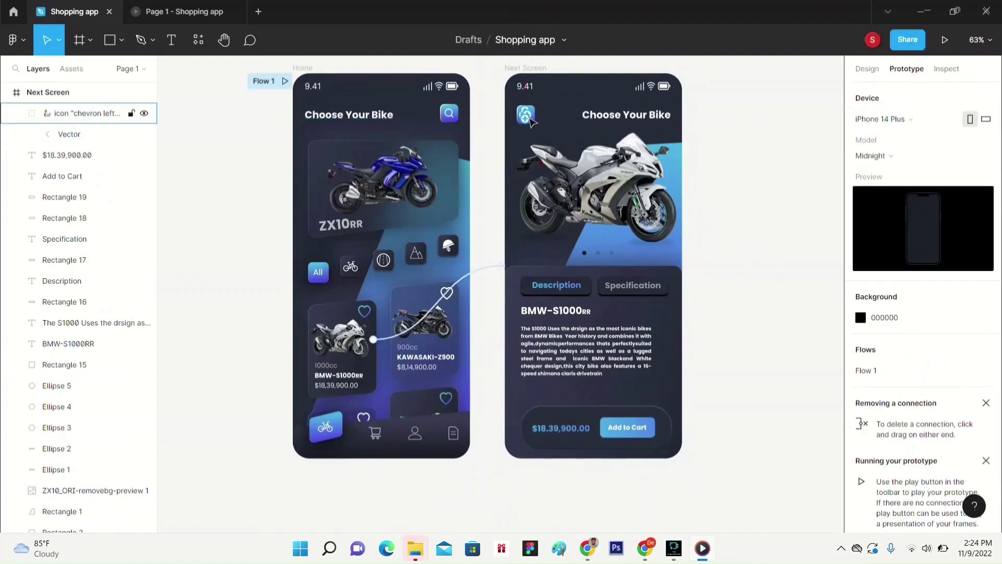
left_click_drag(534, 116, 463, 141)
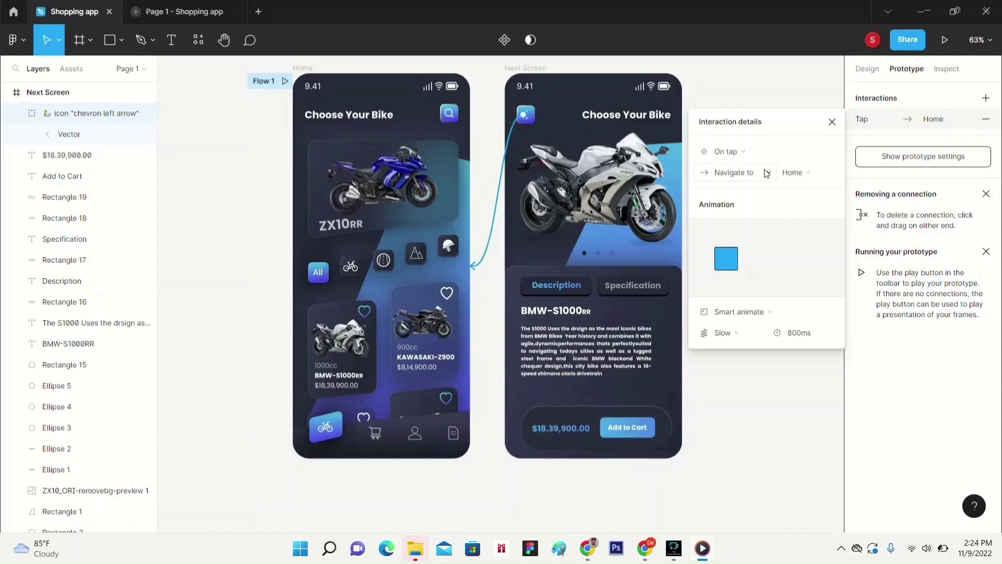
- Review the chevron connection's trigger, action, destination and easing options, keeping On tap, Navigate to, Home and Slow
left_click(752, 154)
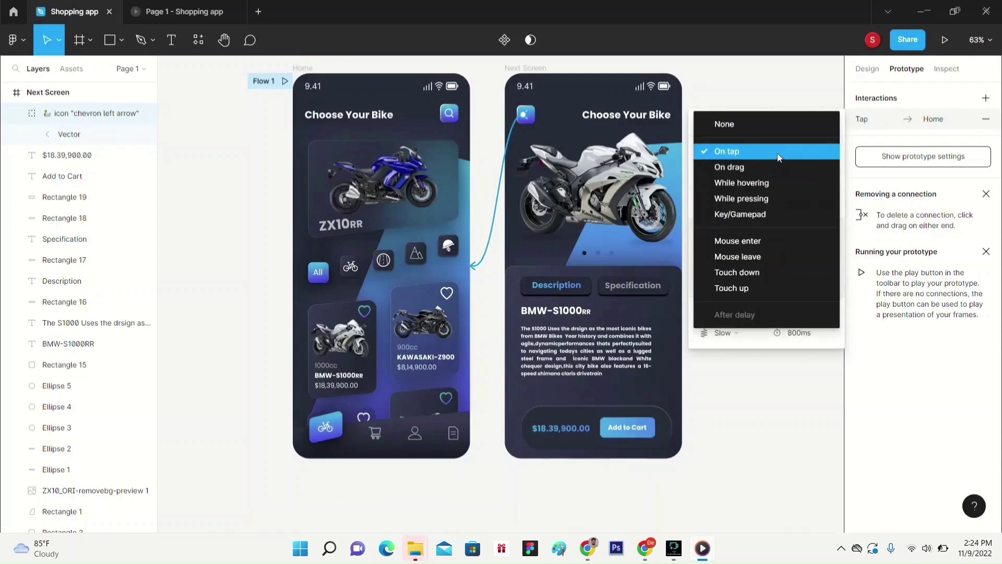
left_click(778, 153)
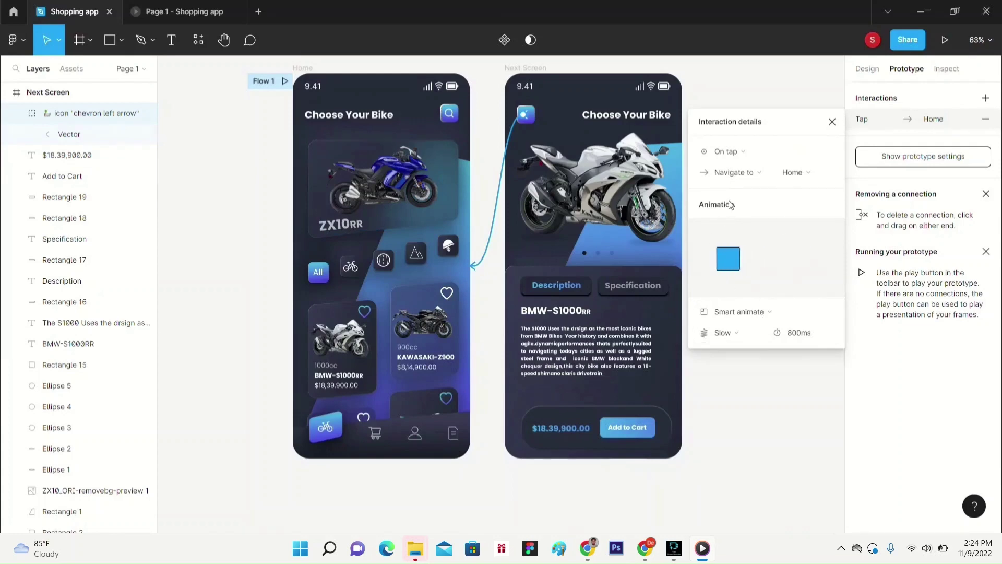
left_click(754, 173)
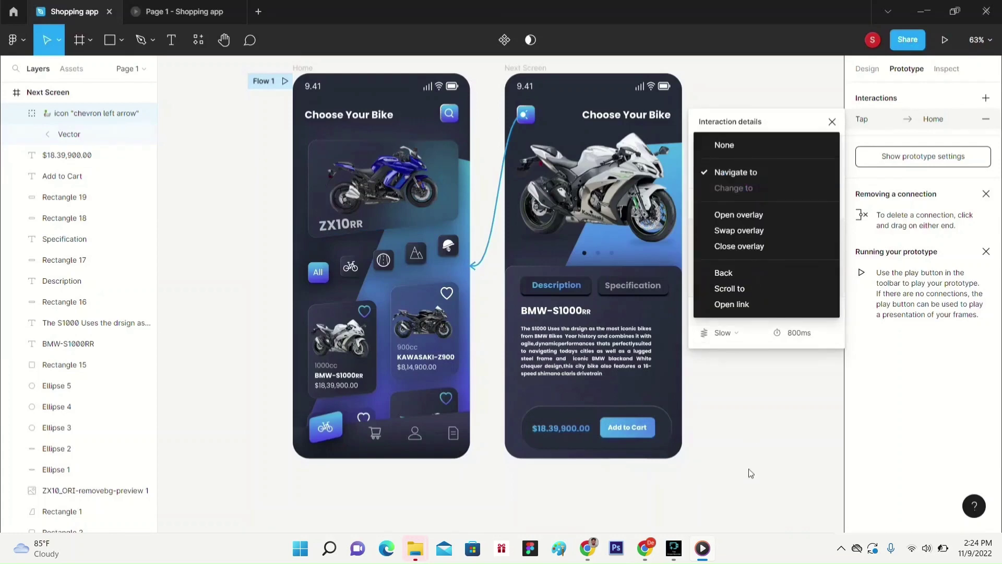
left_click(751, 415)
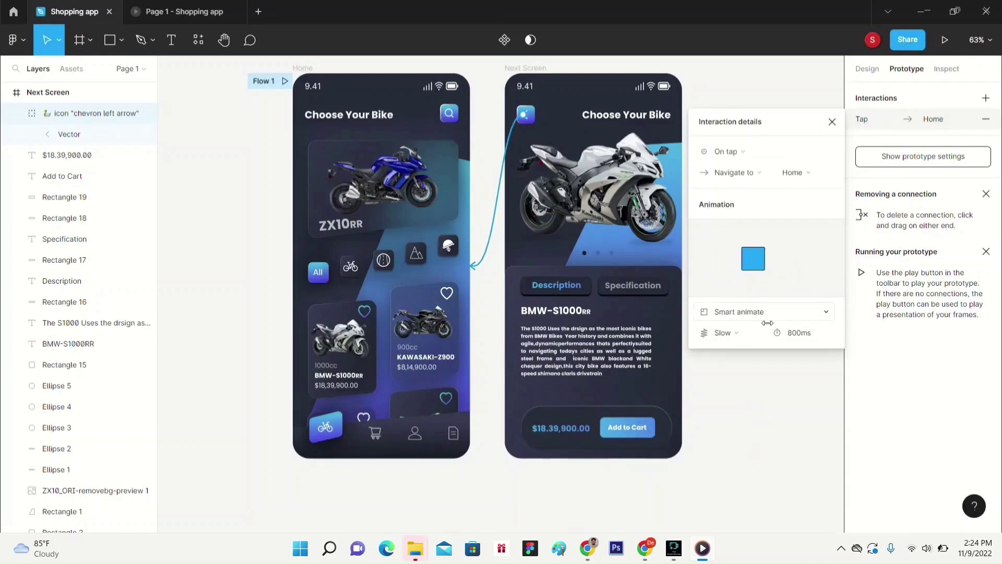
left_click(823, 176)
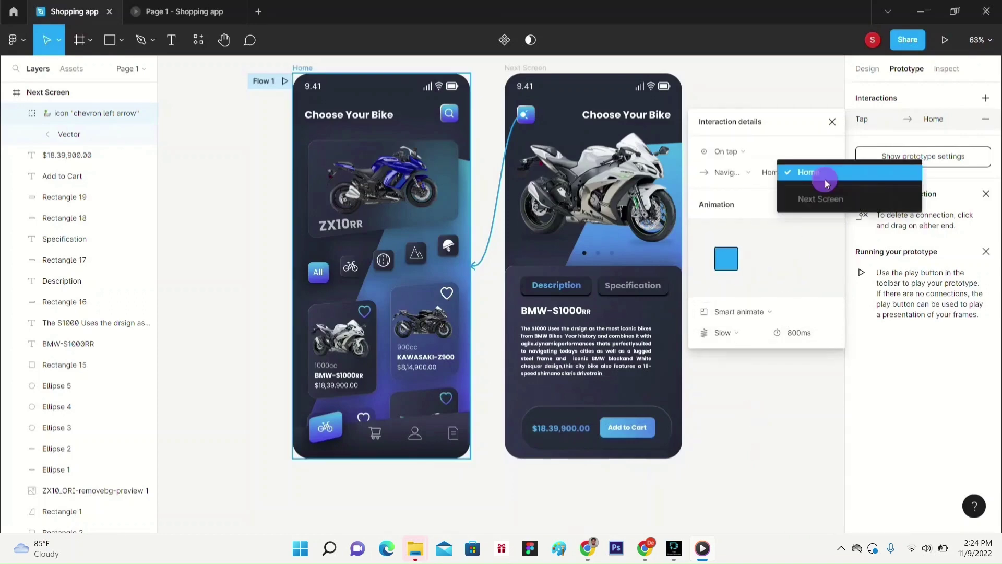
left_click(824, 215)
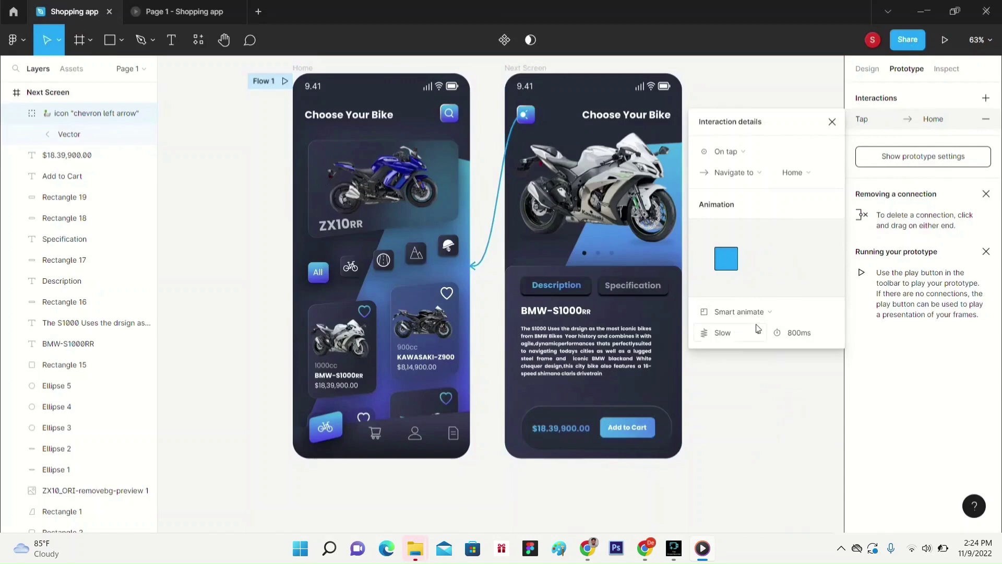
left_click(753, 345)
left_click(758, 342)
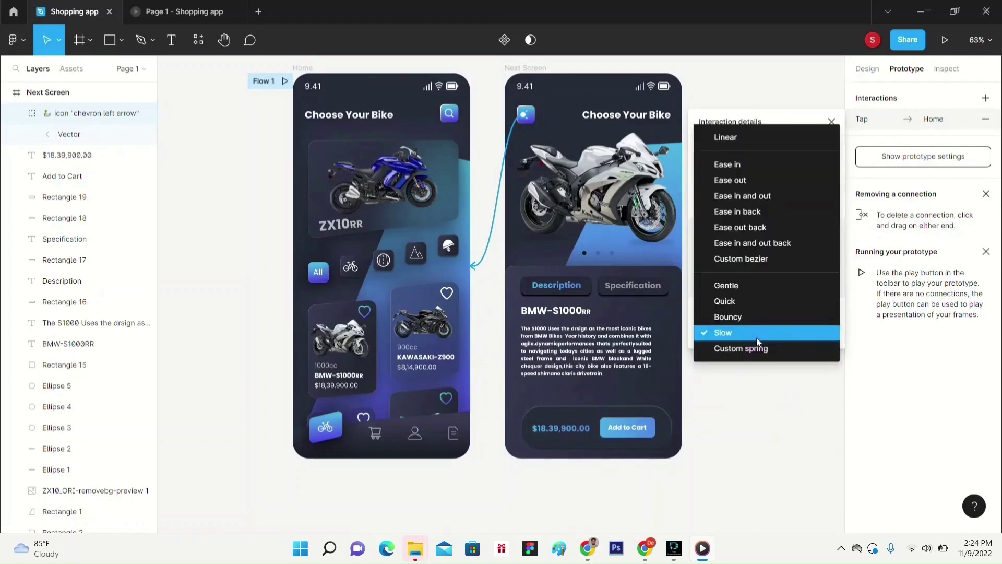
left_click(757, 337)
left_click(750, 393)
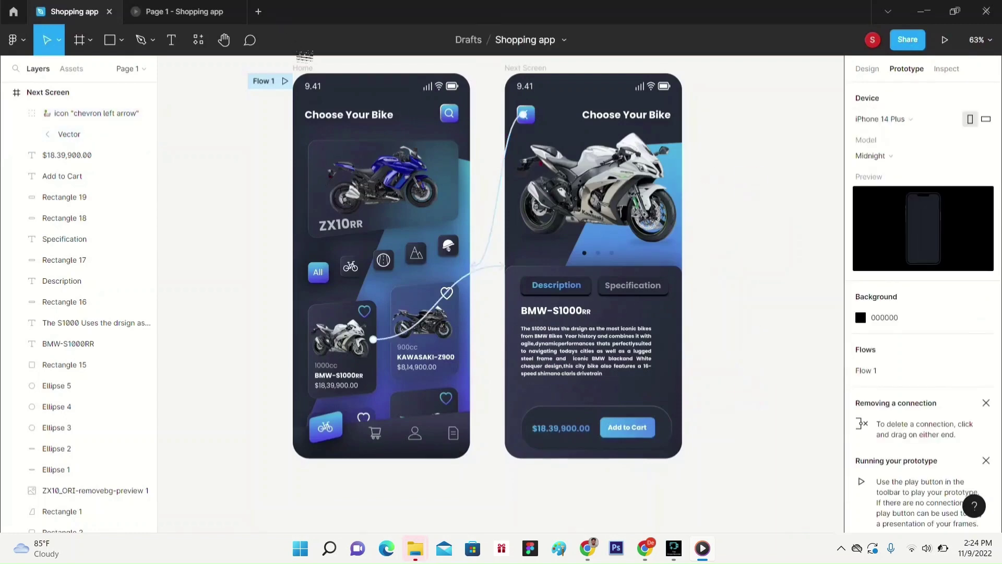
- Play the prototype from the Home frame and test opening the BMW bike, going back and opening it again
left_click(316, 71)
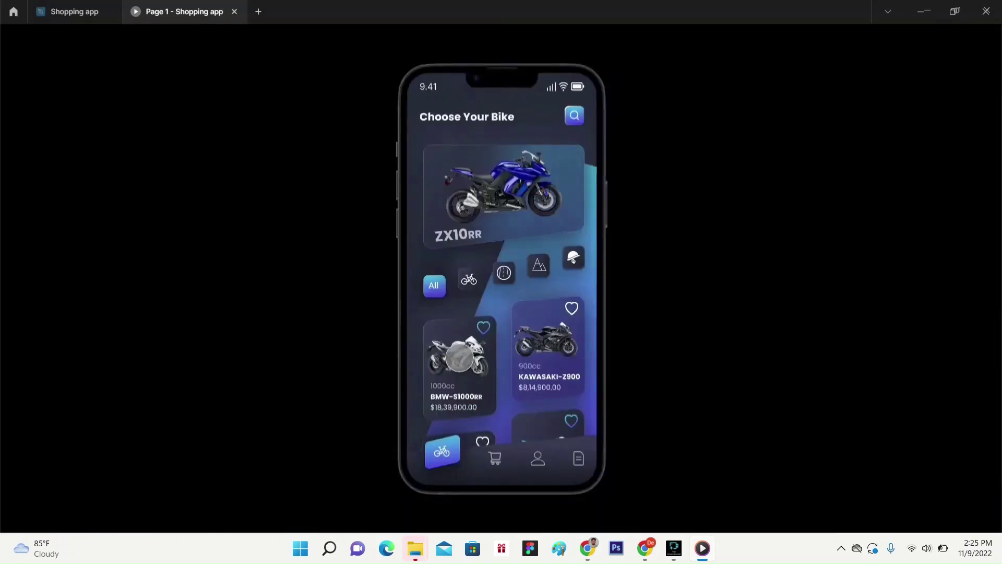
left_click(459, 357)
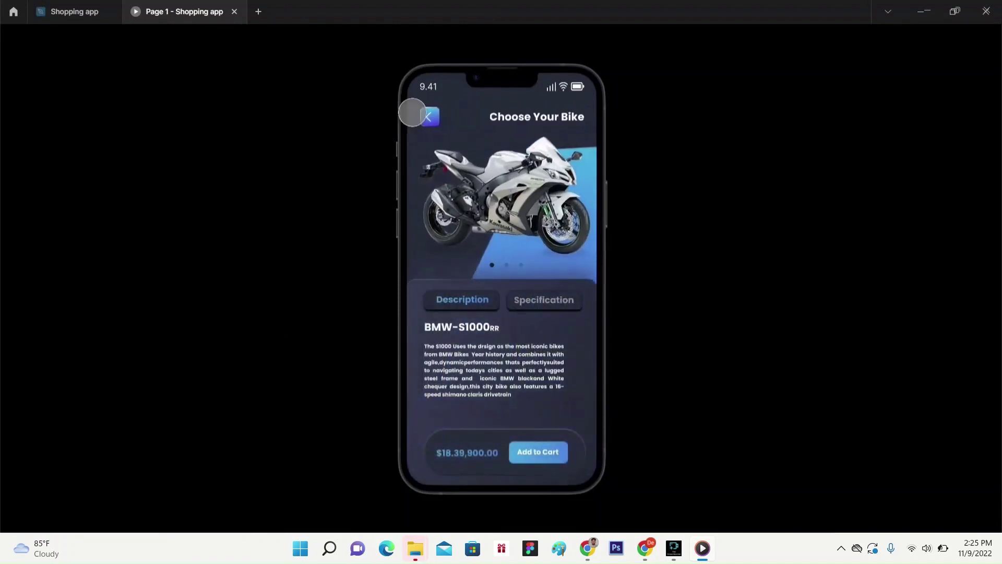
left_click(427, 114)
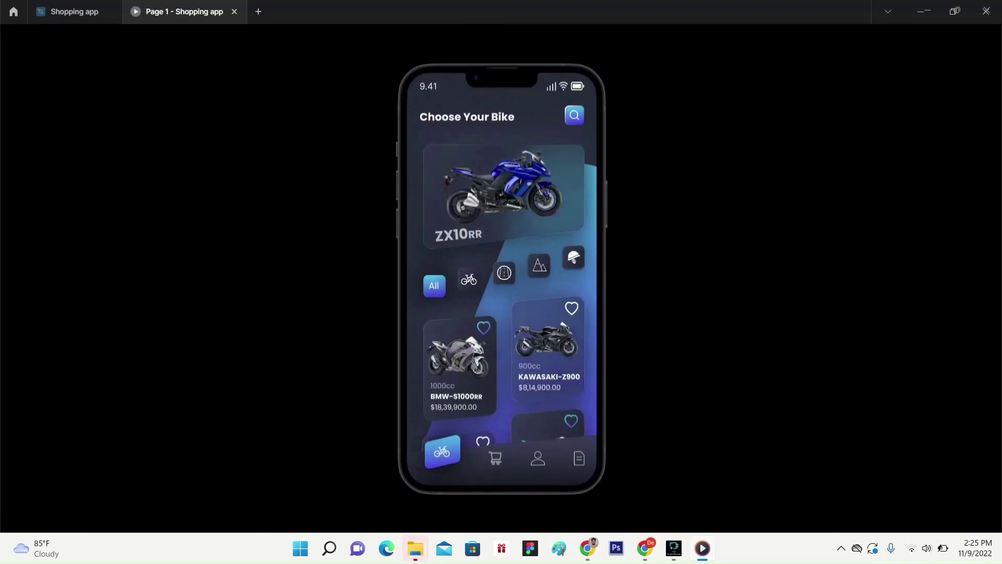
left_click(459, 355)
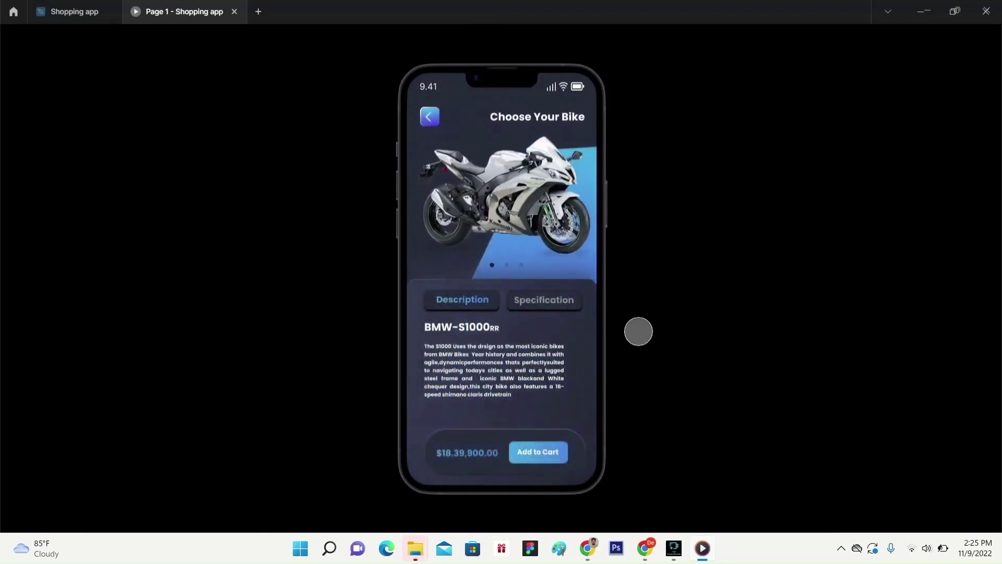